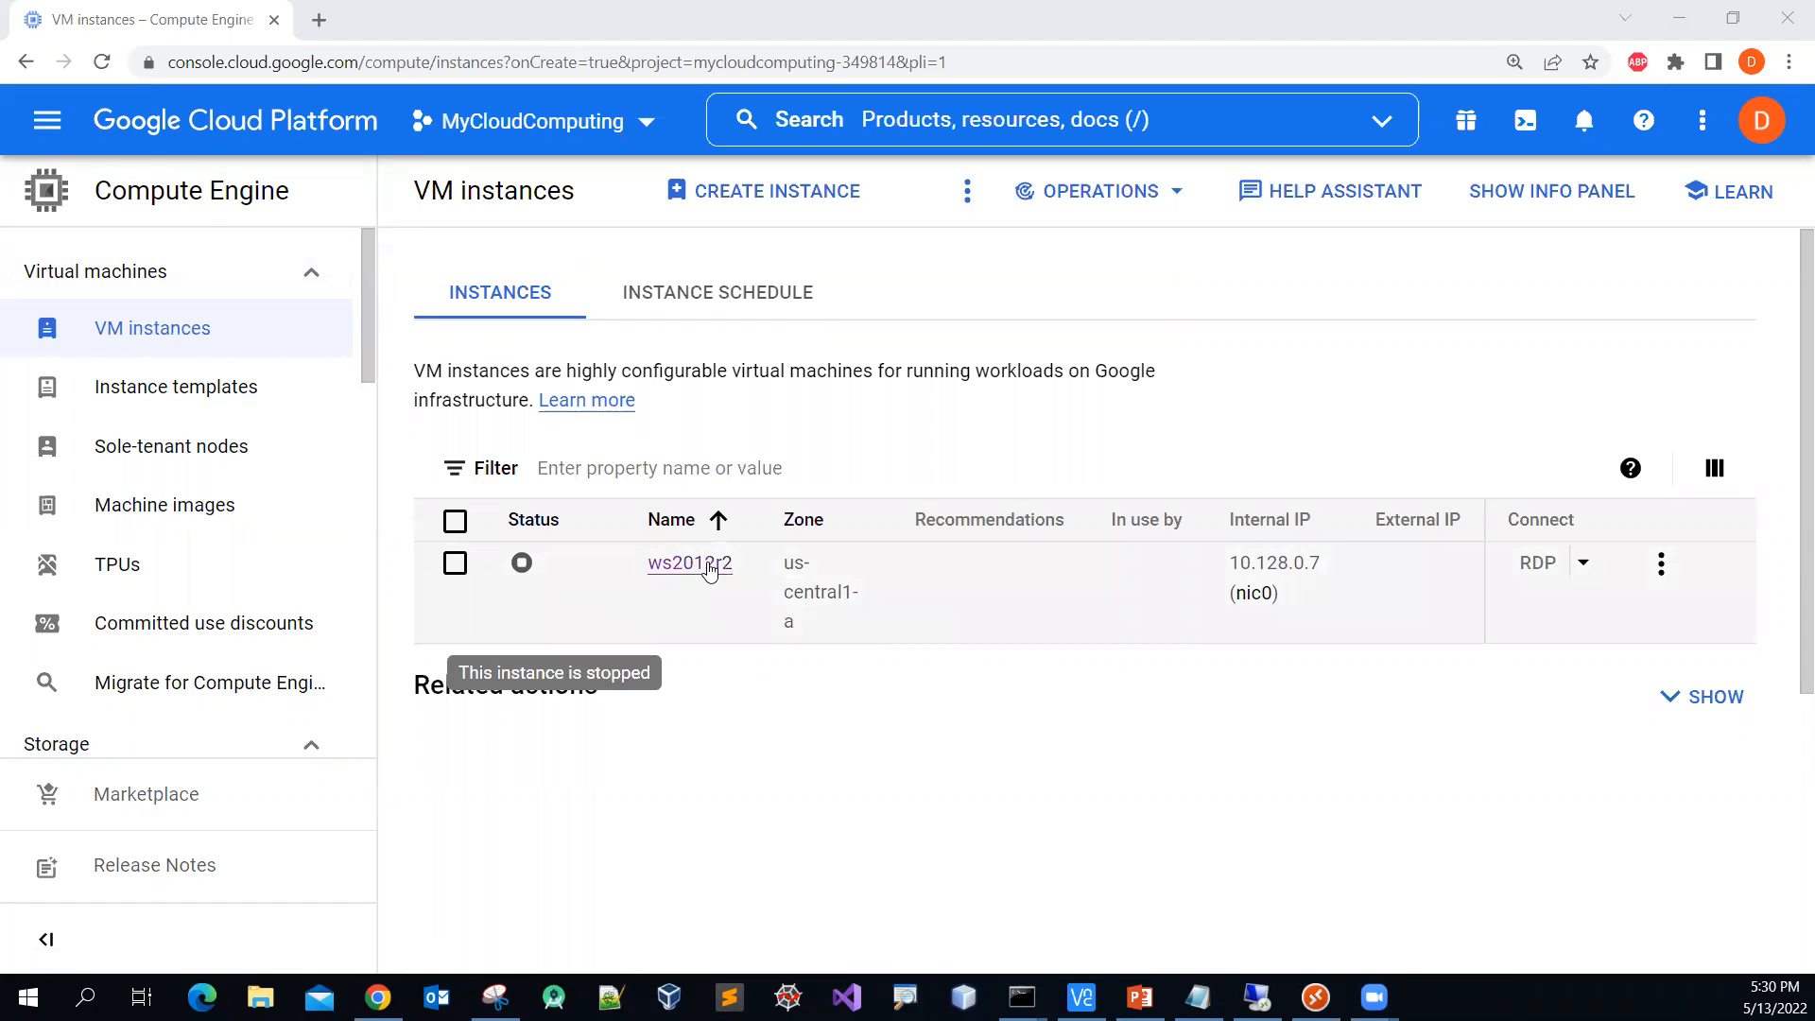
Start the stopped ws2012r2 VM instance, confirm the start, and dismiss the notification
left_click(1660, 565)
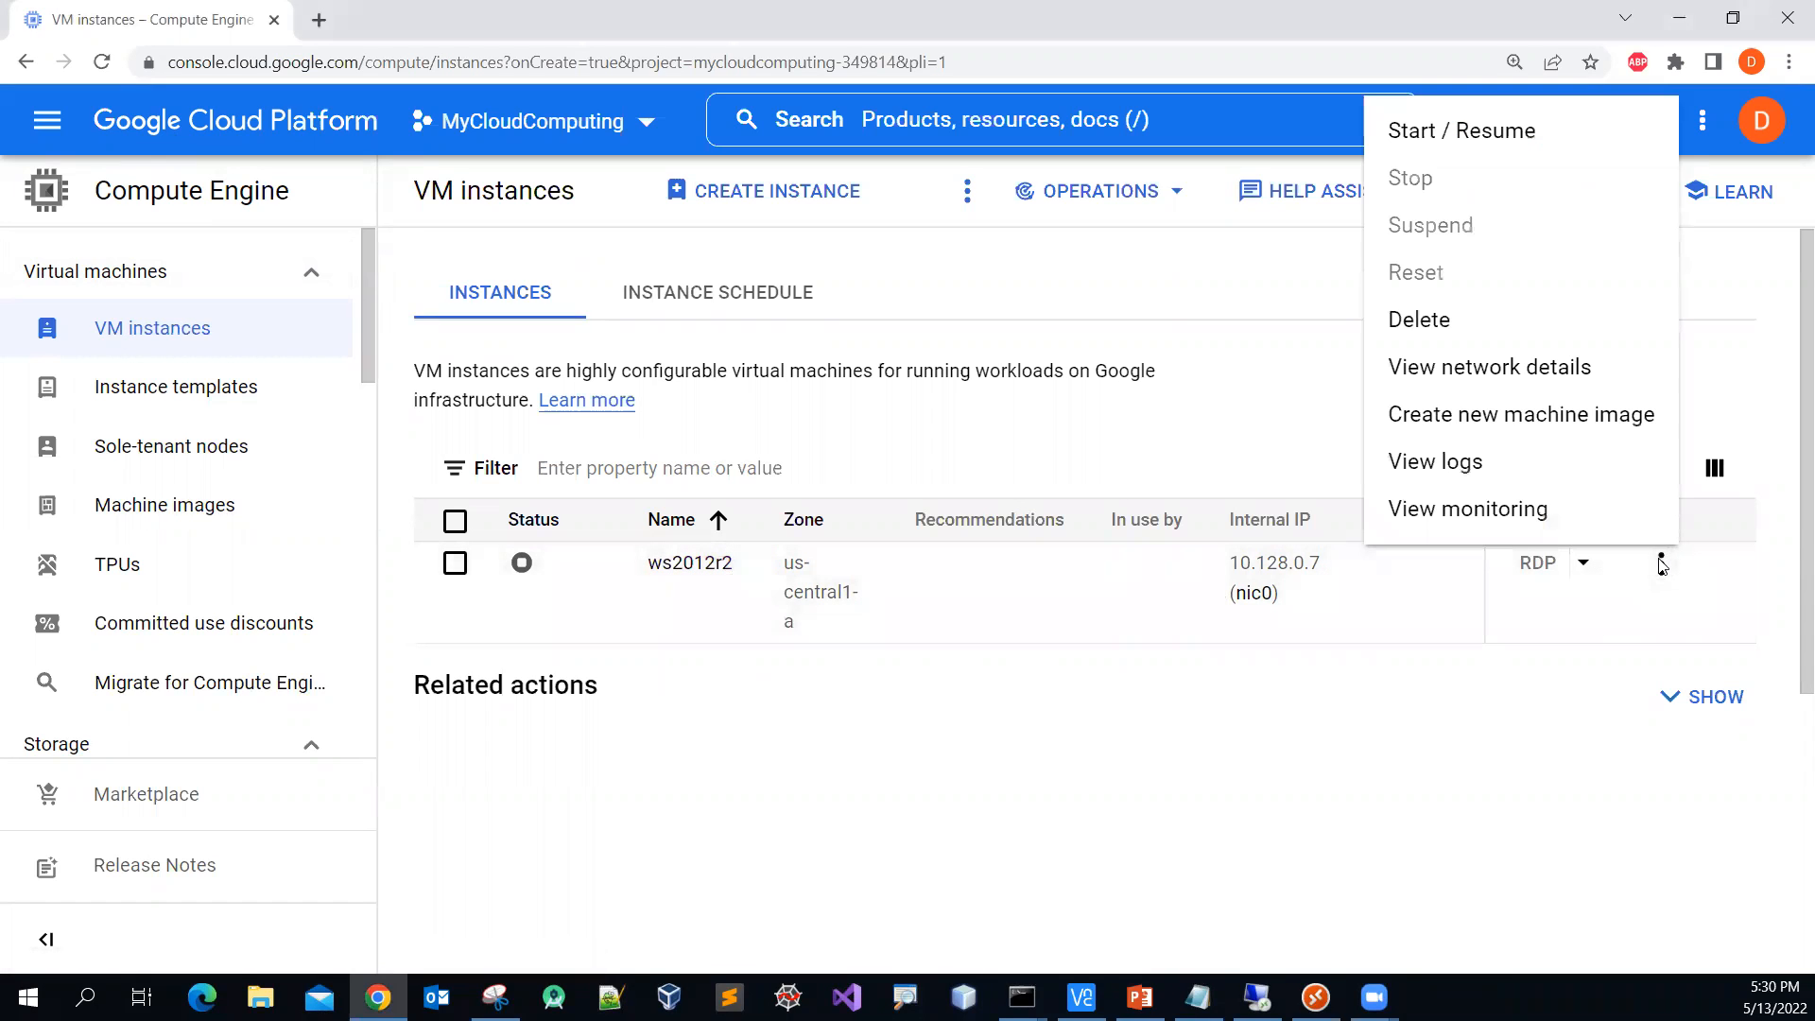
left_click(1453, 135)
left_click(1260, 665)
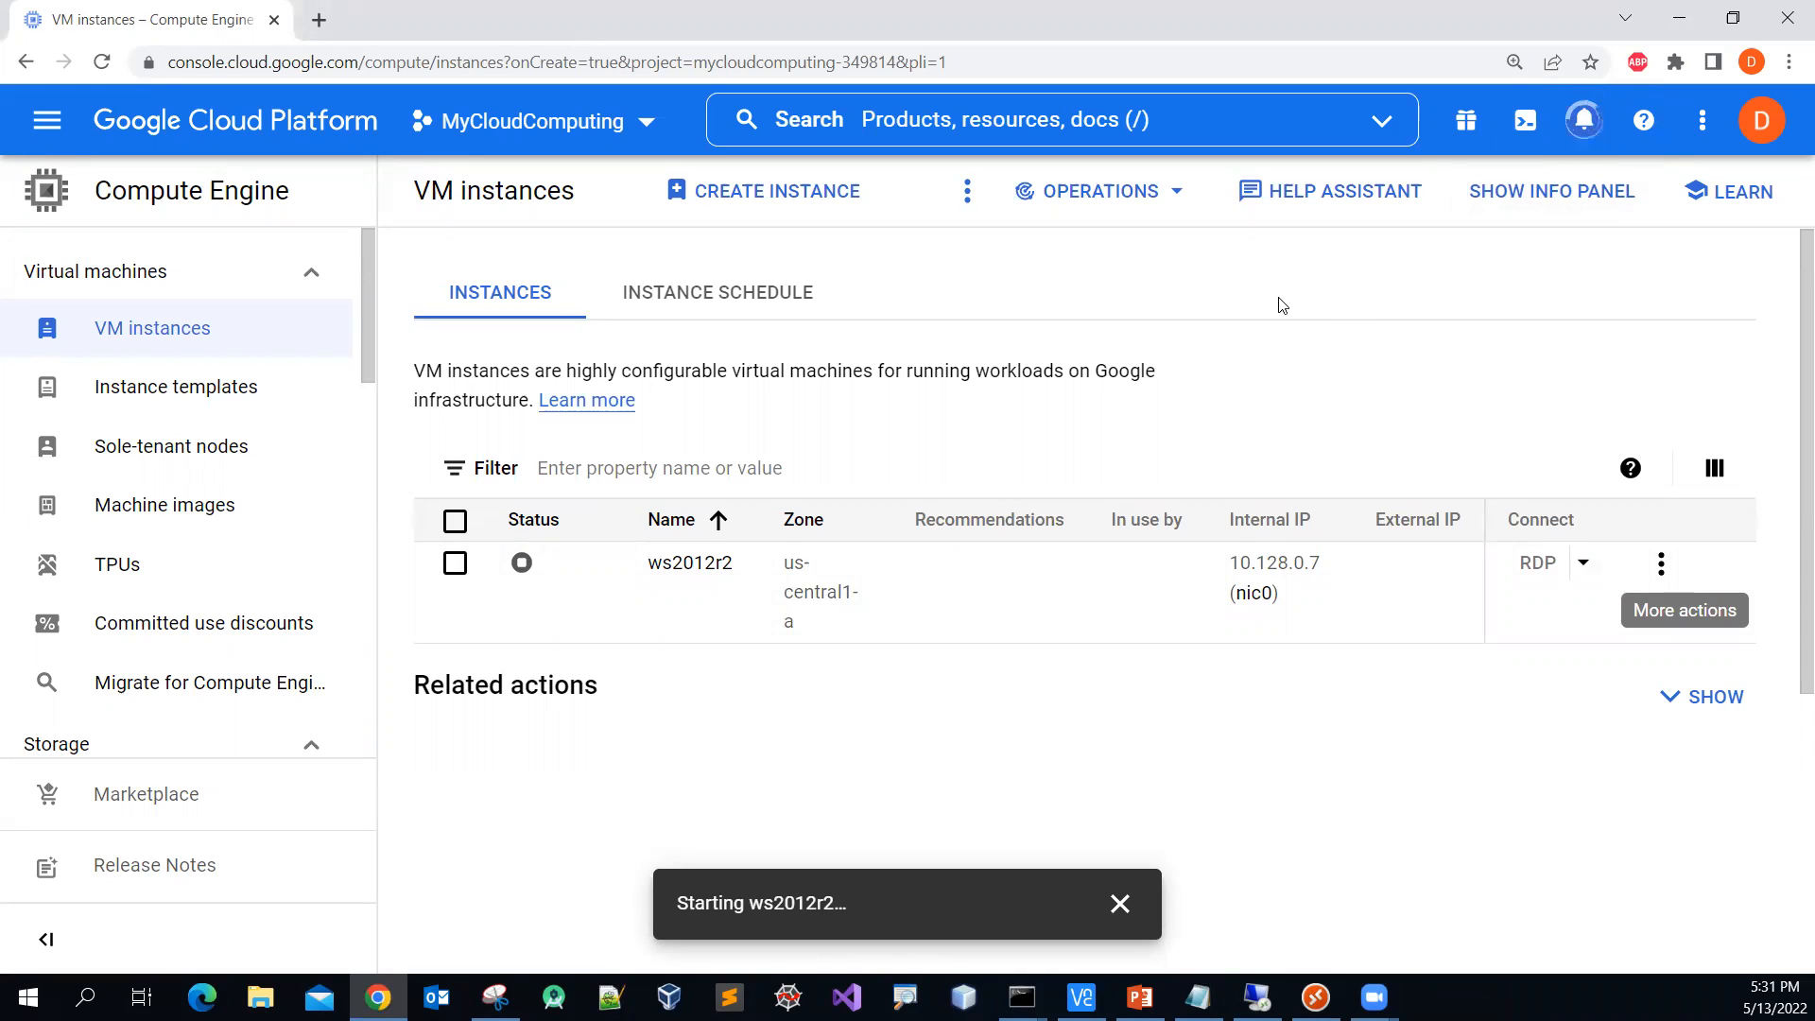
left_click(1120, 903)
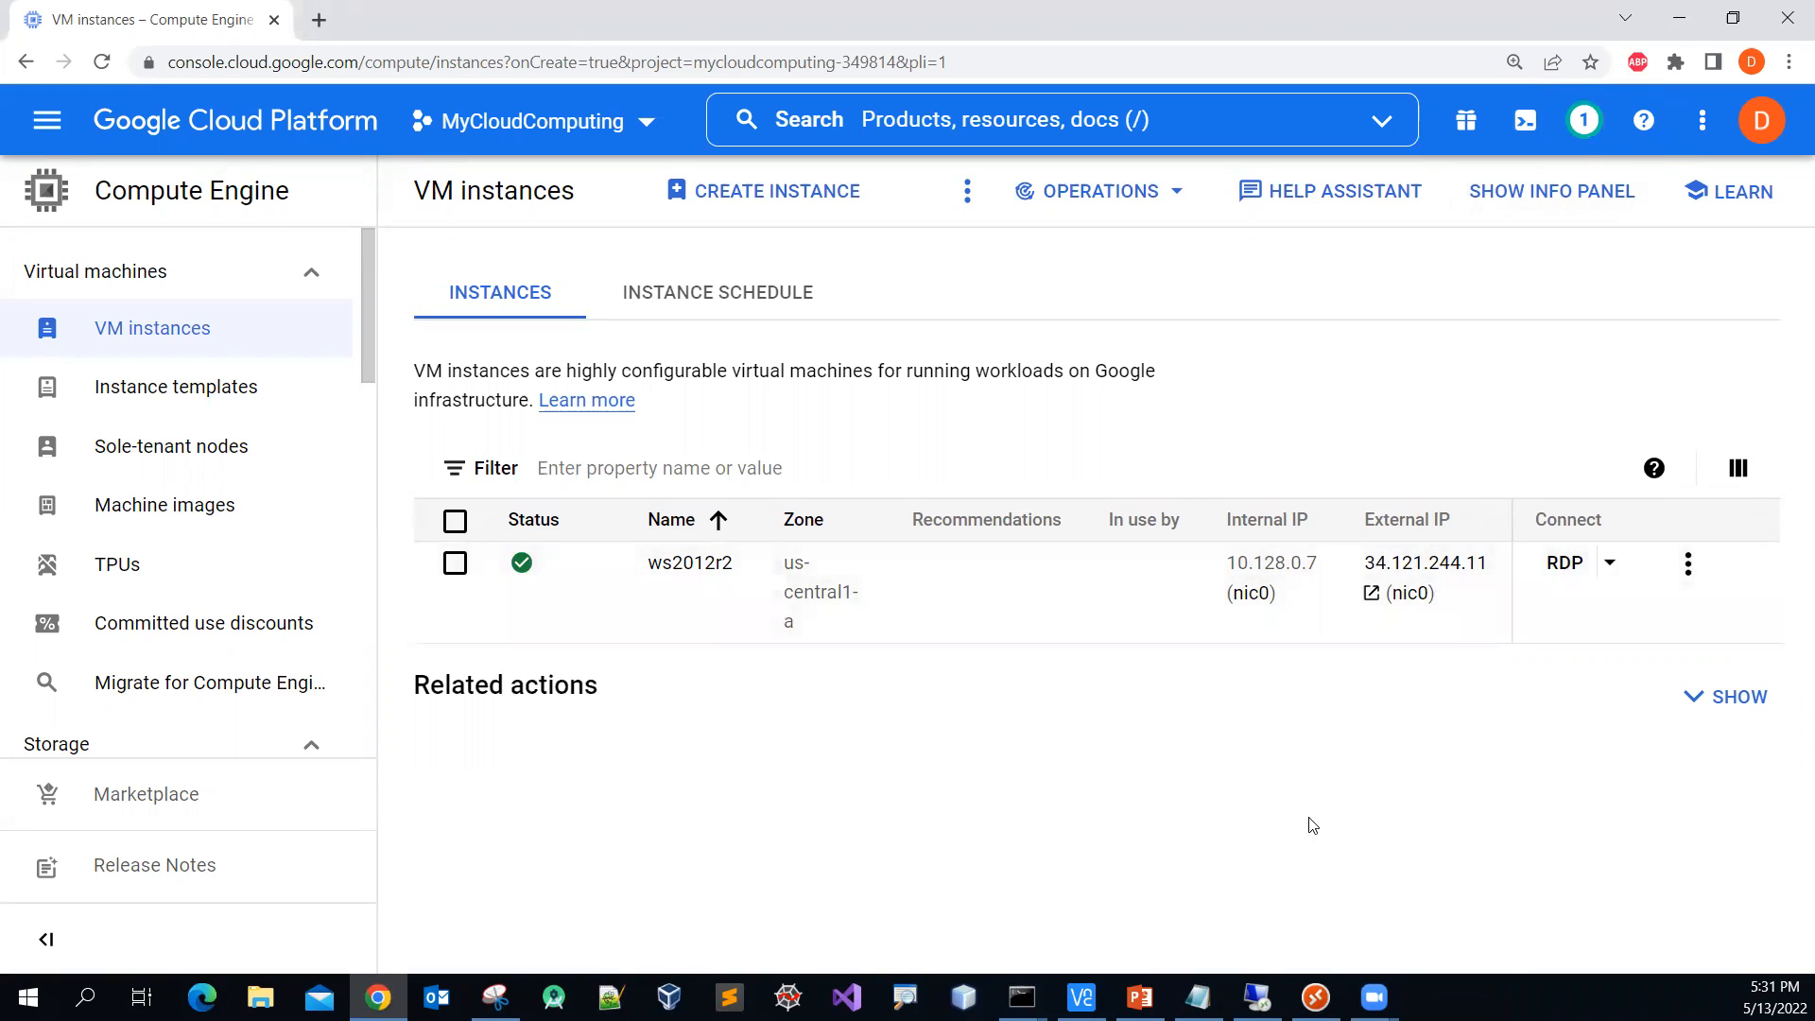
Switch to Remote Desktop and connect to the saved PC 34.121.244.11, accepting its untrusted certificate
left_click(1314, 994)
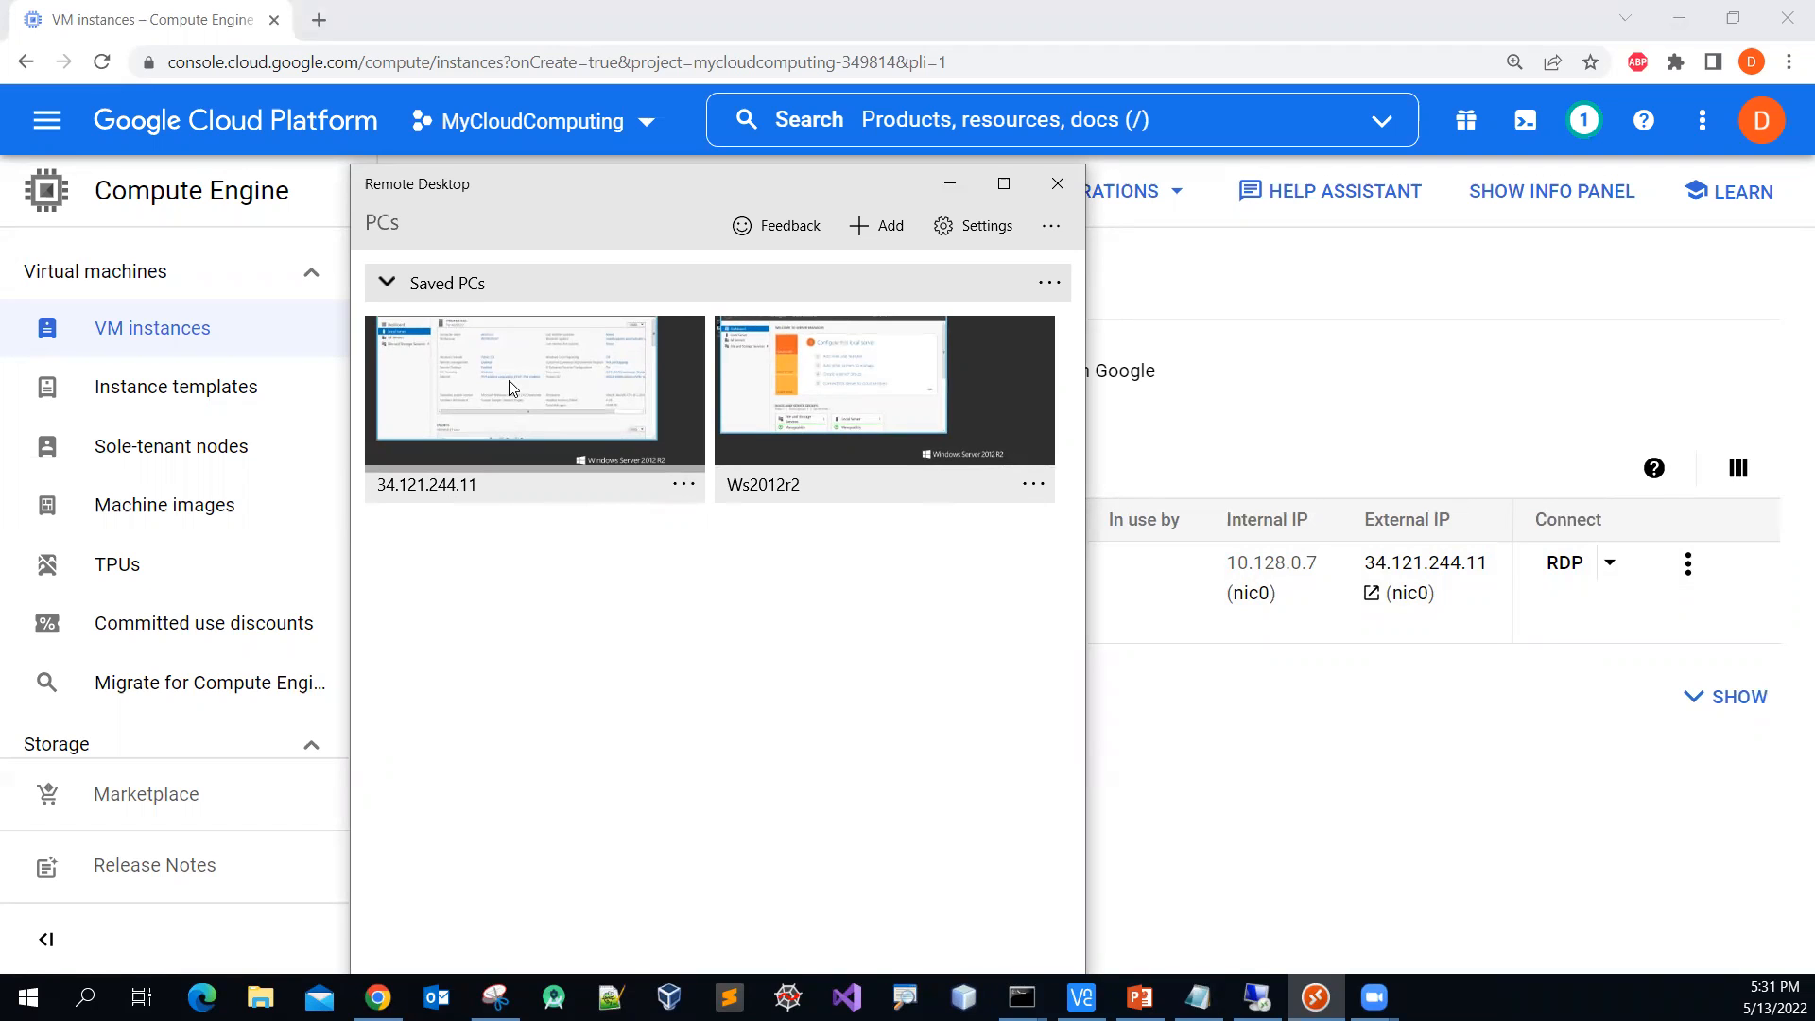
left_click(510, 387)
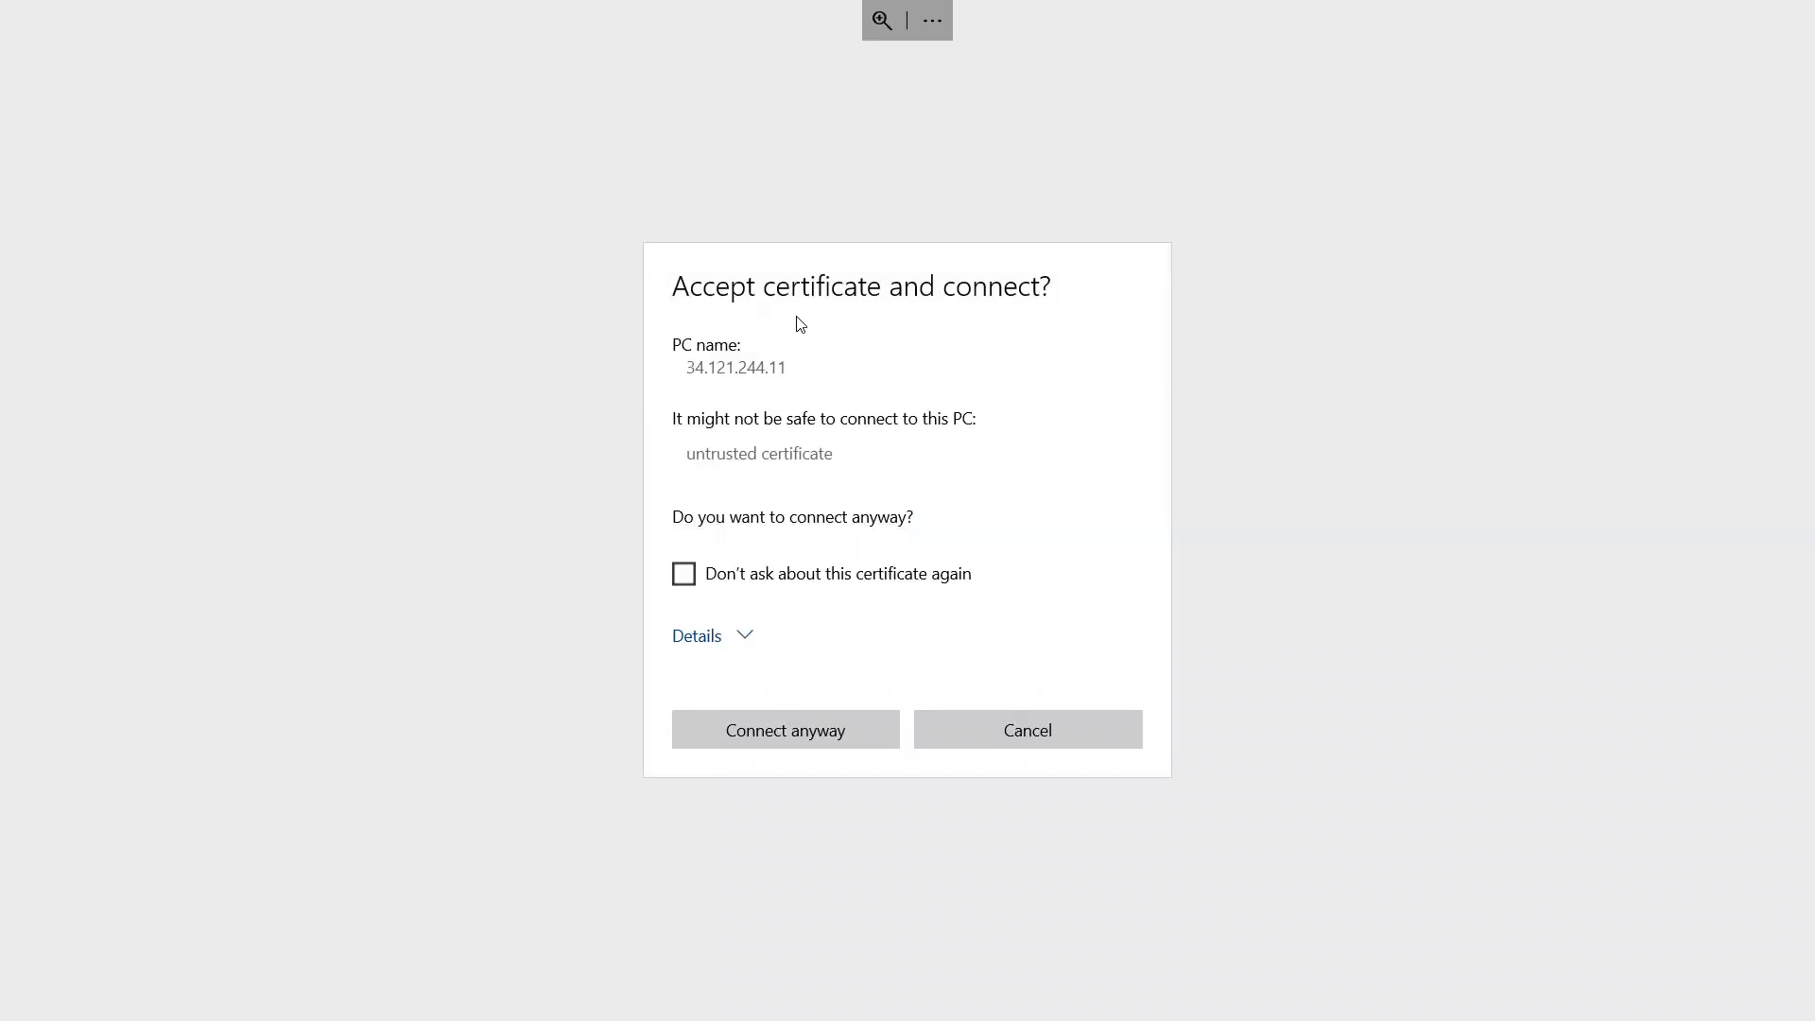
left_click(831, 732)
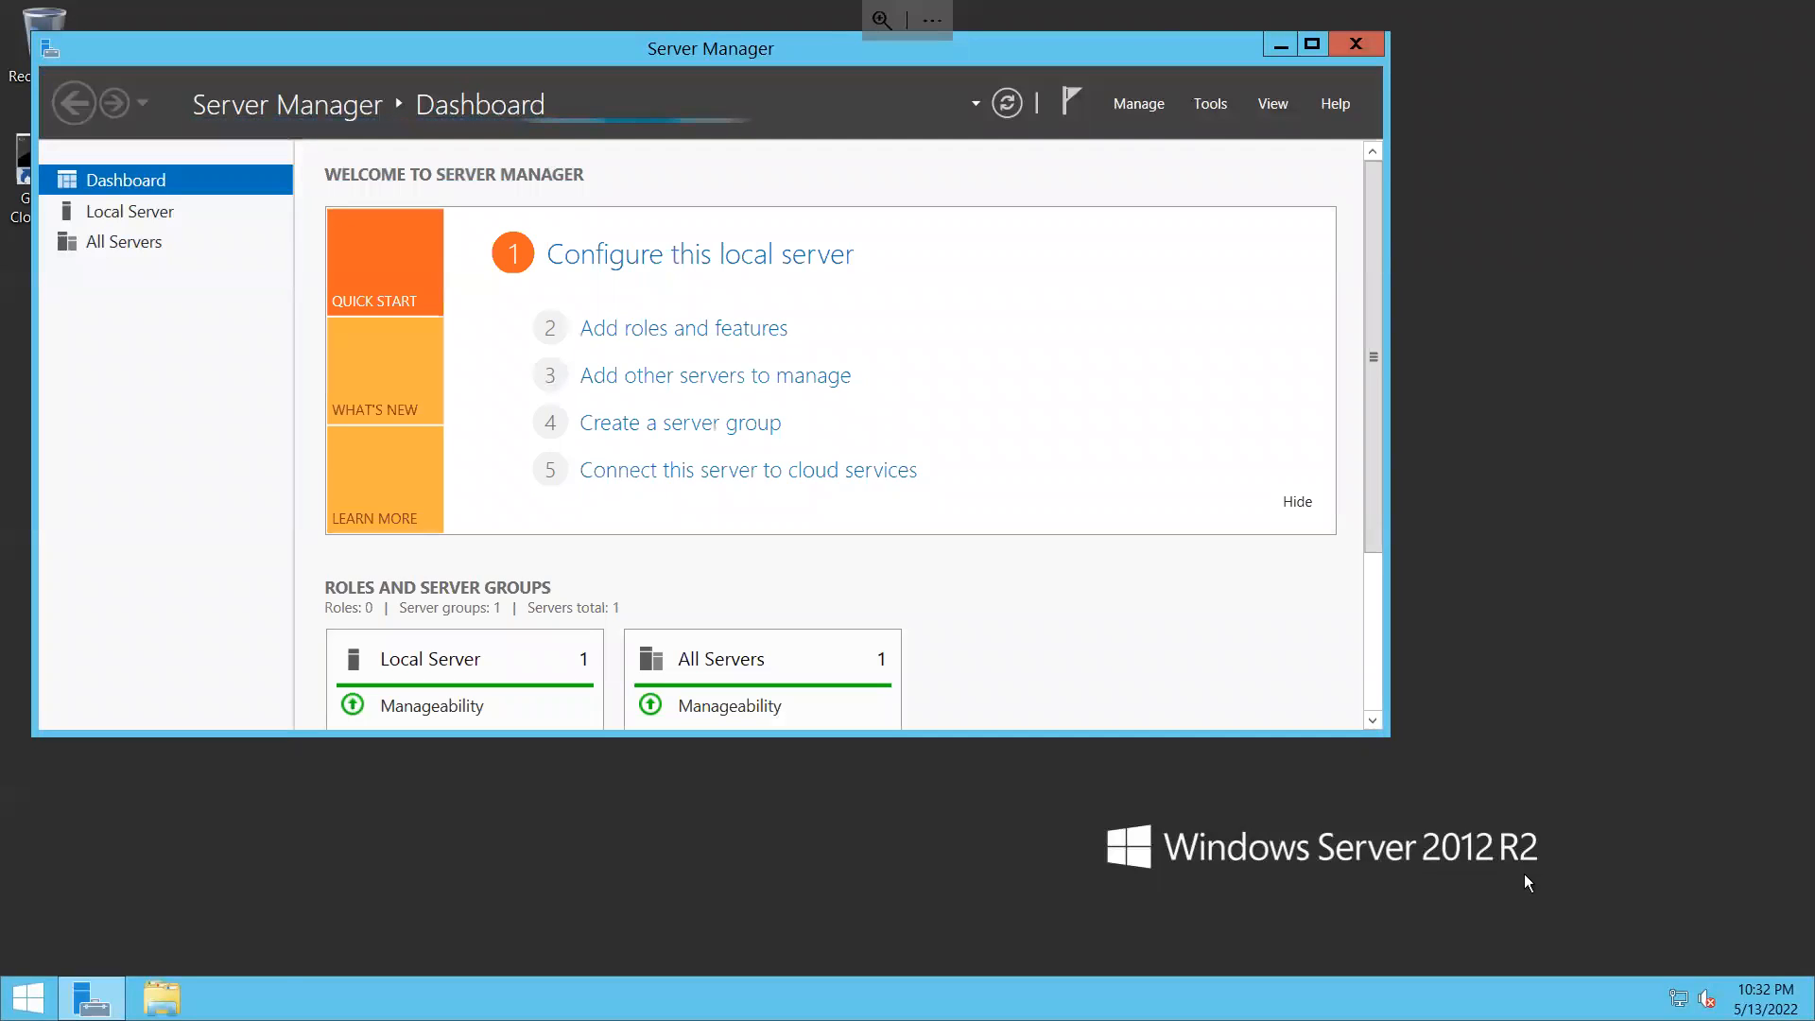
Maximize Server Manager, review the Local Server and All Servers pages, and return to the Dashboard
left_click(1313, 43)
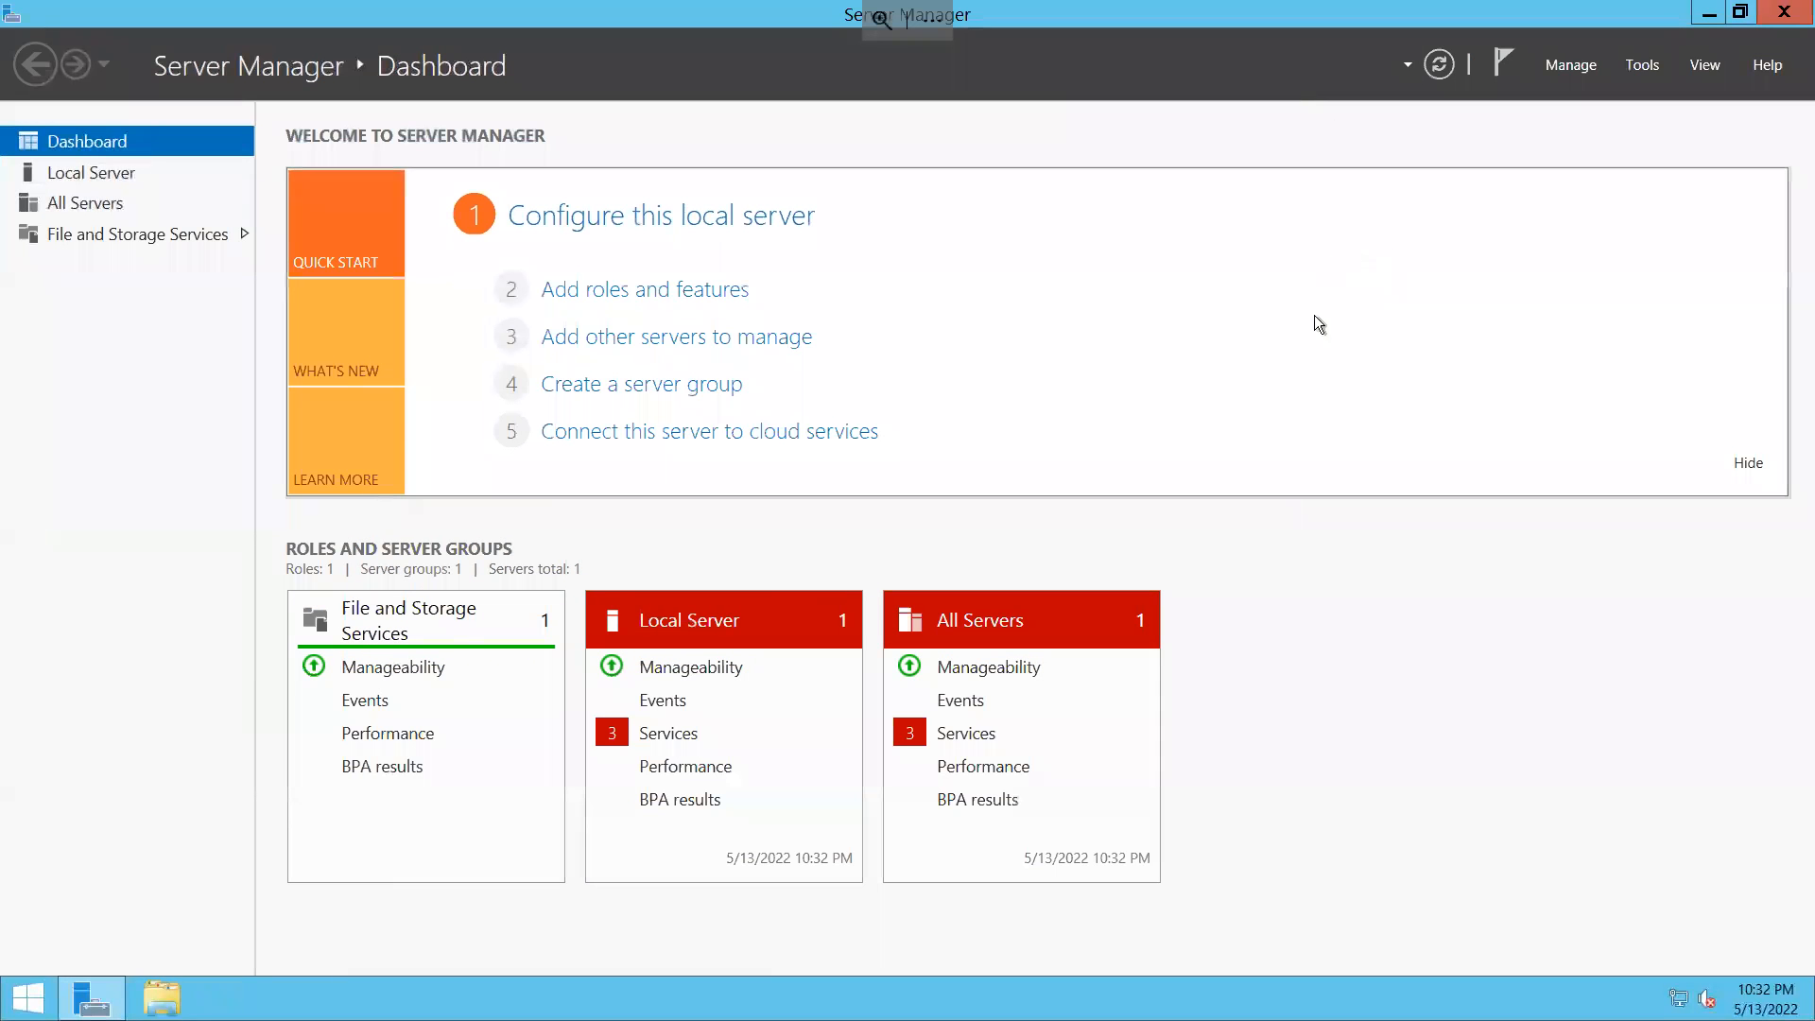
left_click(114, 171)
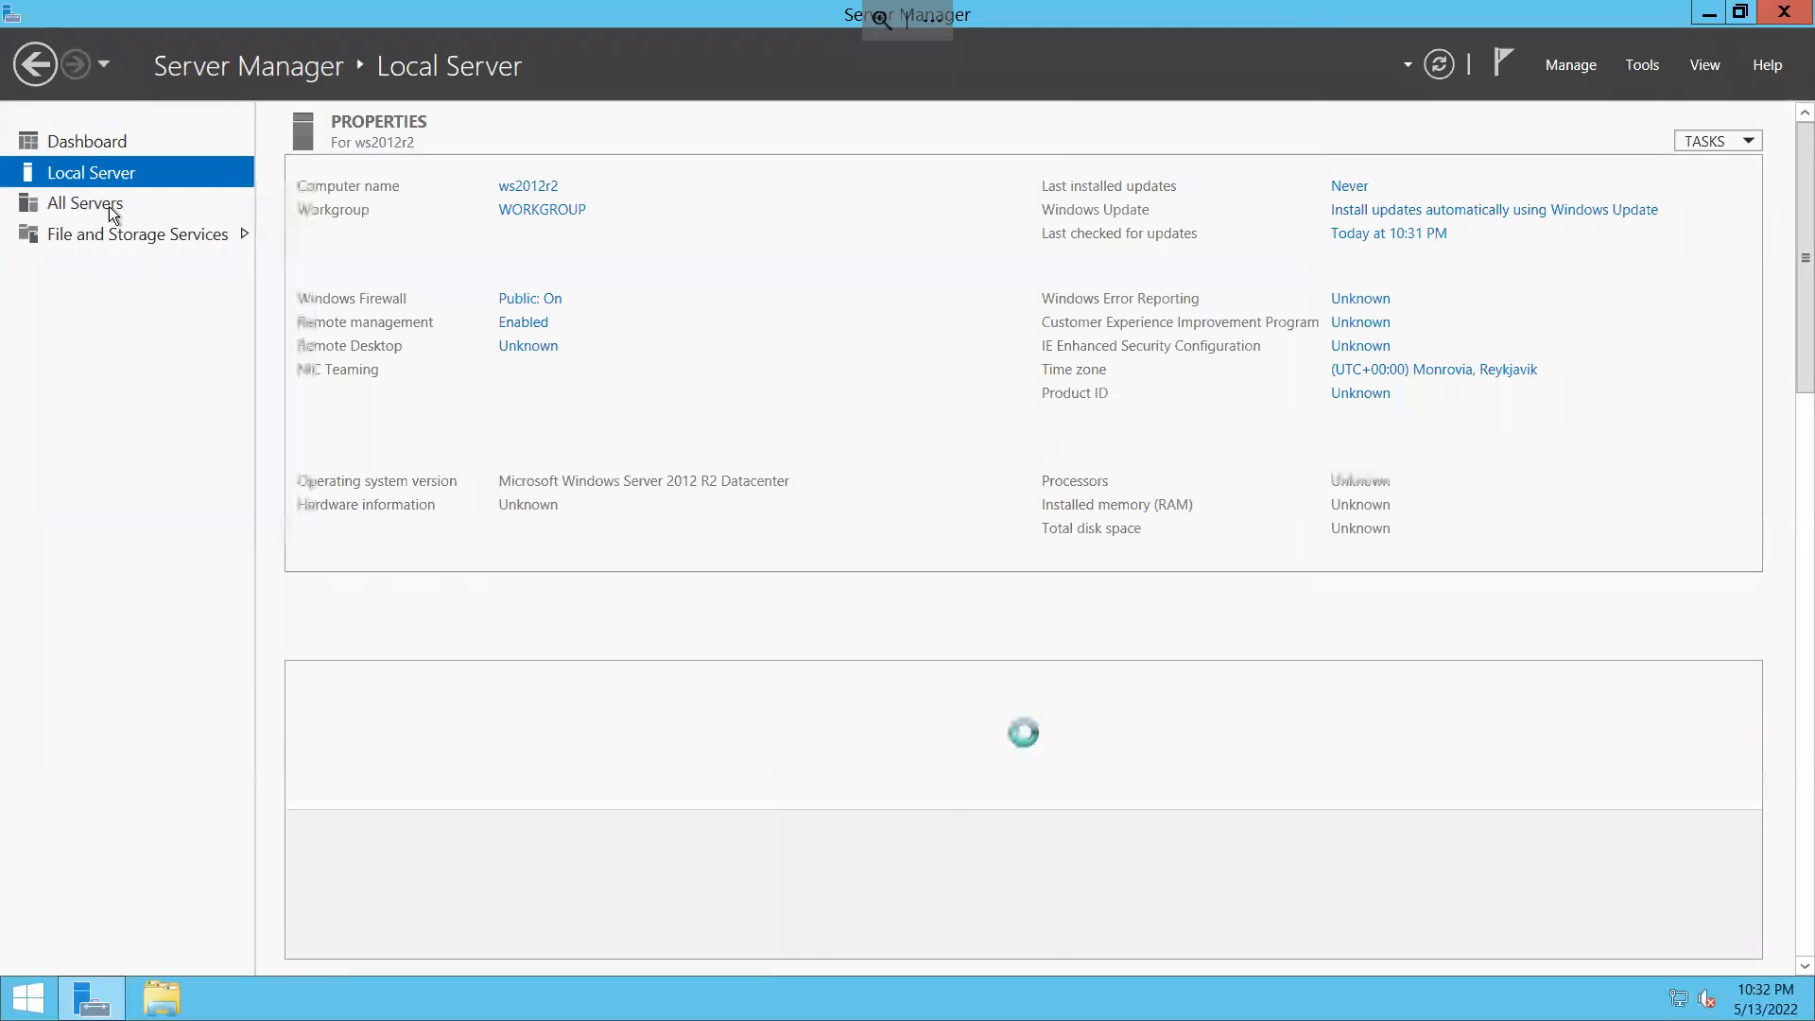
left_click(109, 206)
left_click(96, 145)
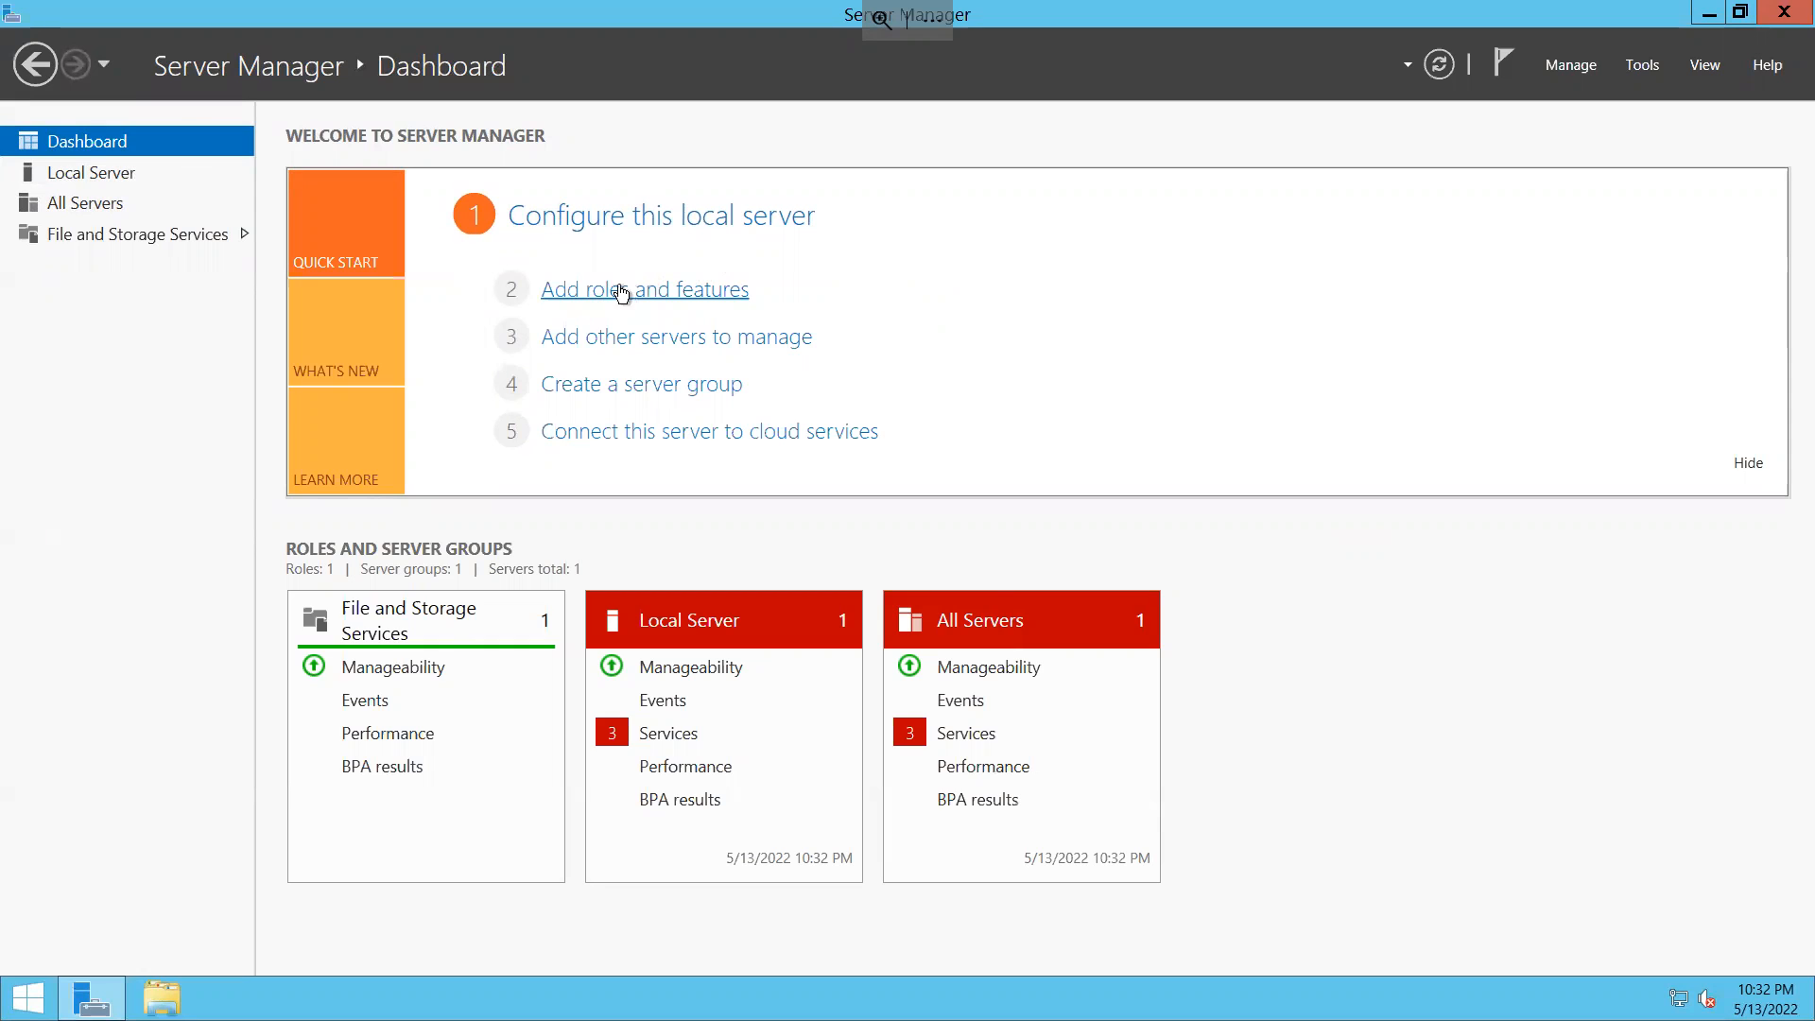
Start the Add Roles and Features Wizard with a role-based or feature-based installation on the server ws2012r2
left_click(1560, 75)
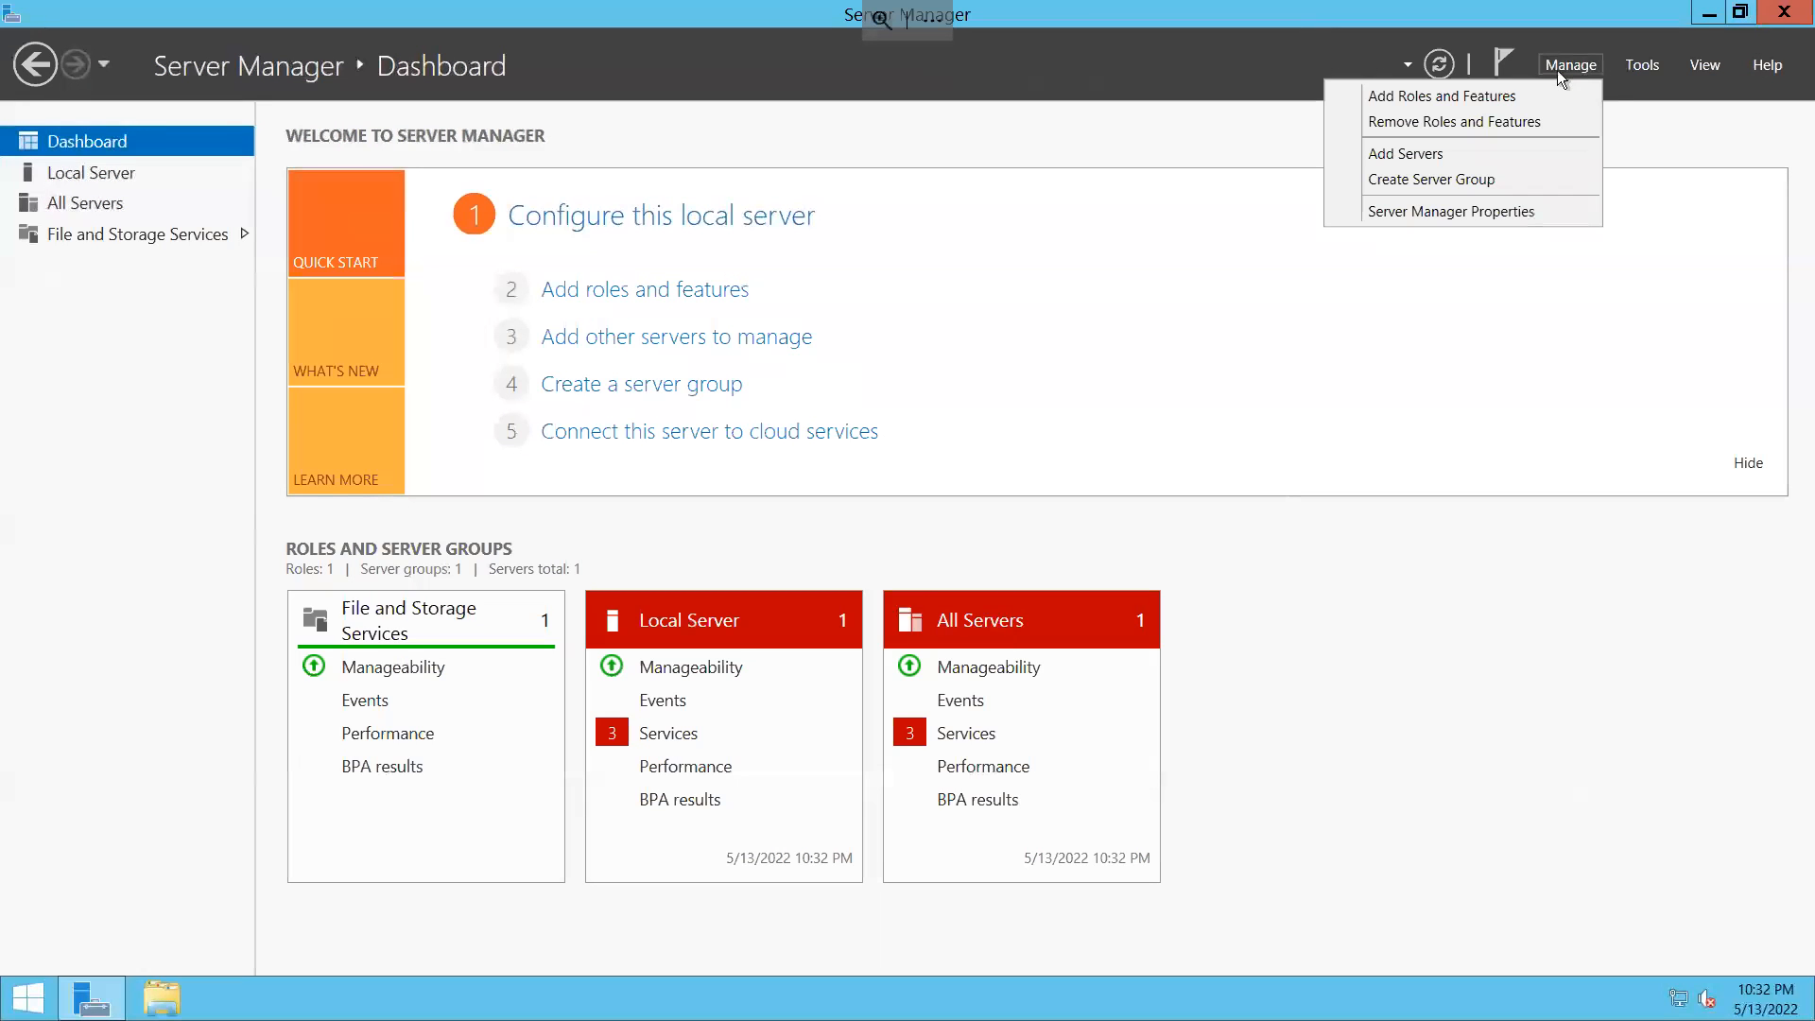
left_click(1472, 103)
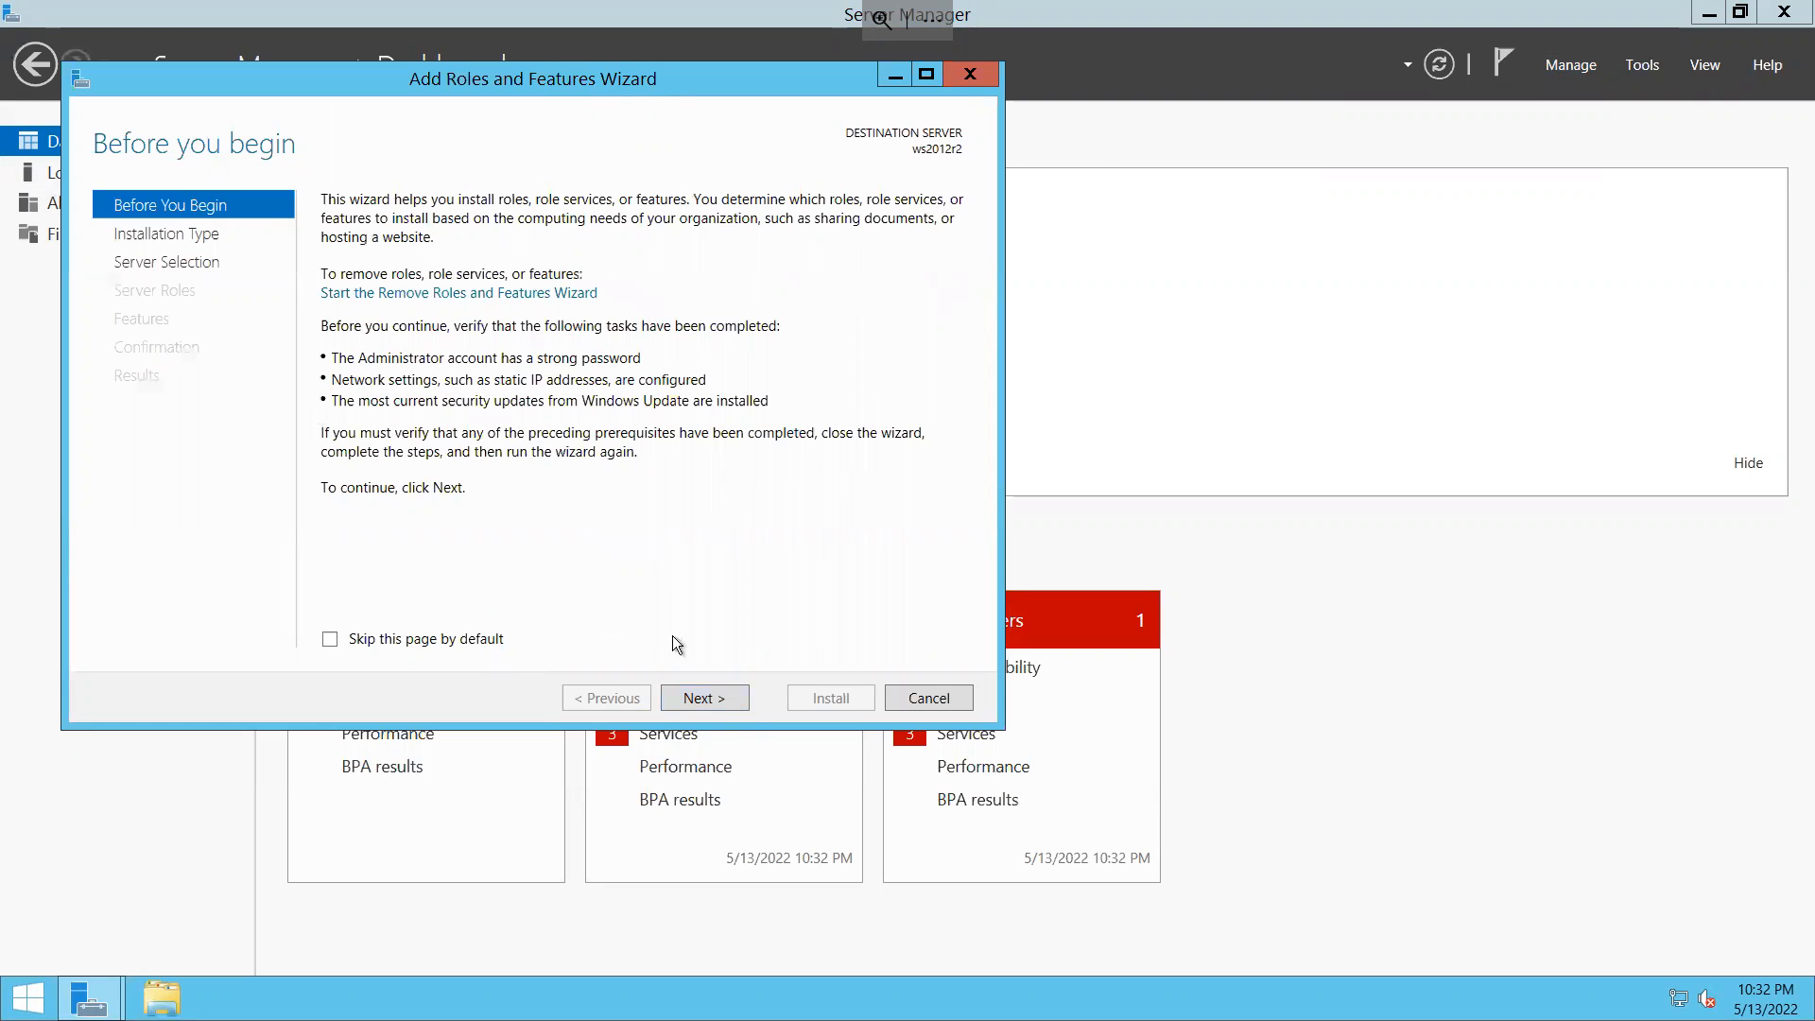
left_click(715, 707)
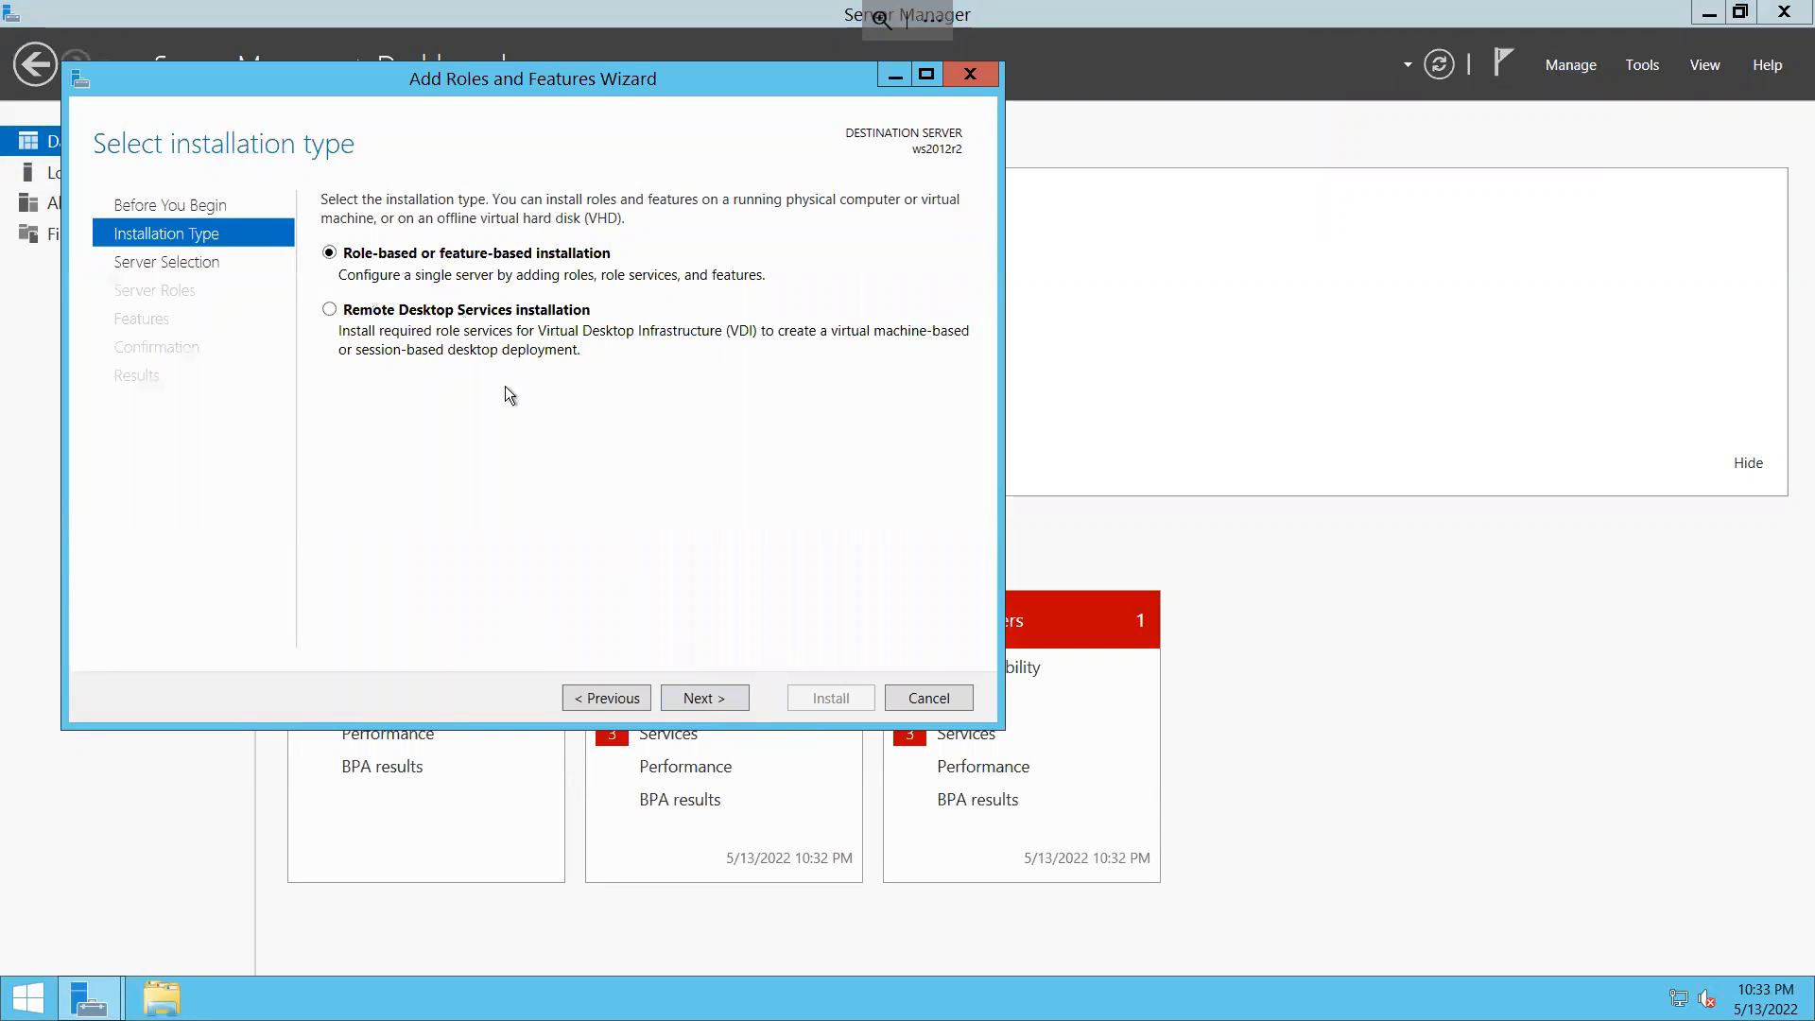
left_click(718, 703)
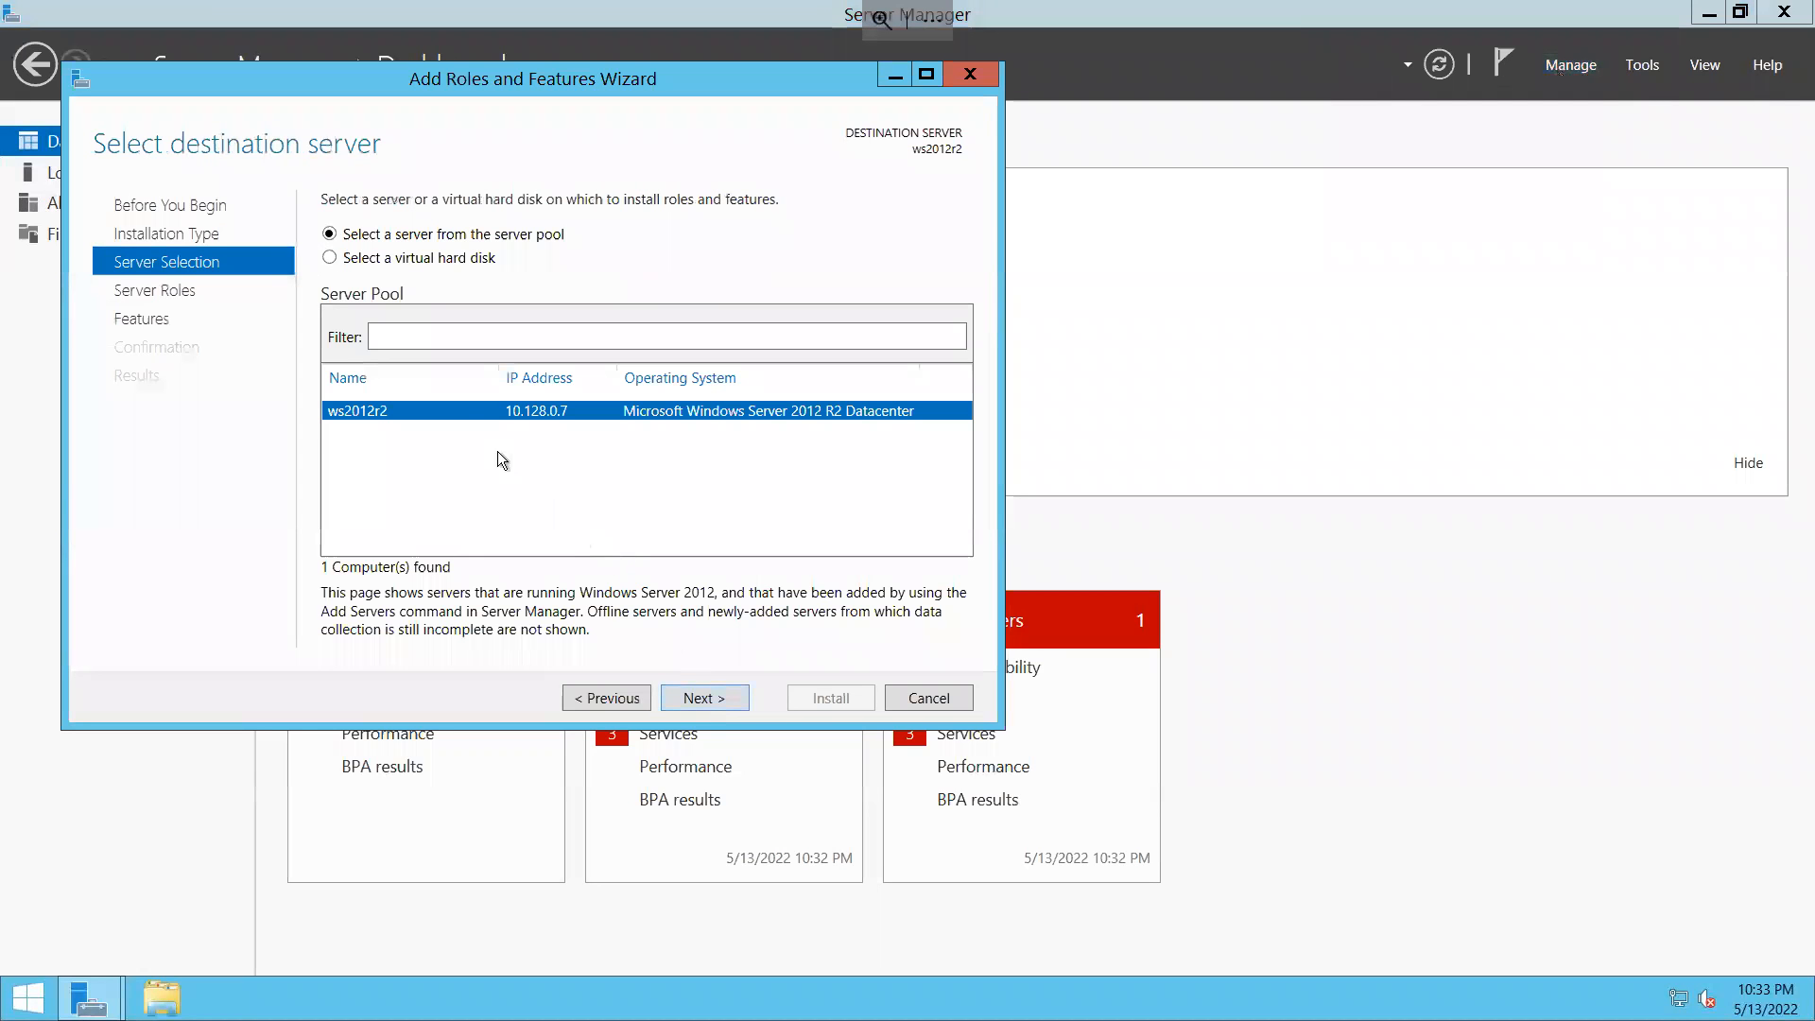
left_click(722, 703)
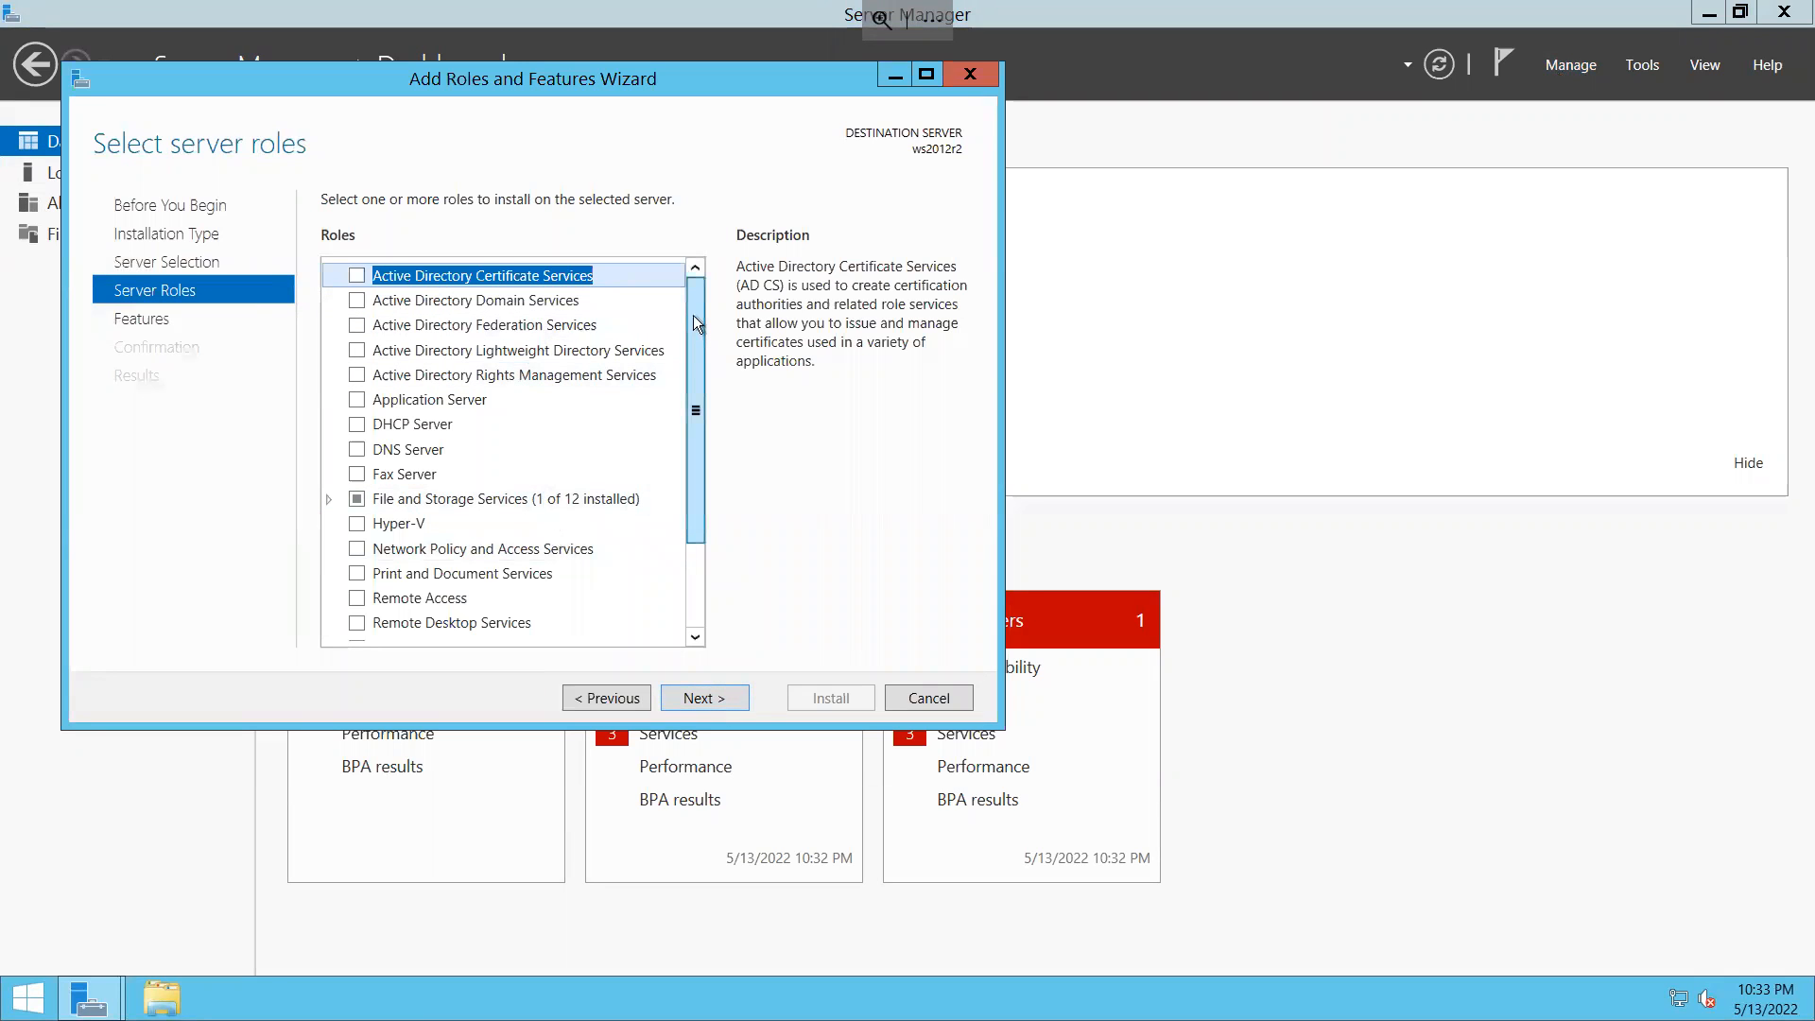
Select the Web Server (IIS) role and add its required features, including the management tools
left_click_drag(694, 321, 695, 338)
left_click_drag(711, 423, 696, 562)
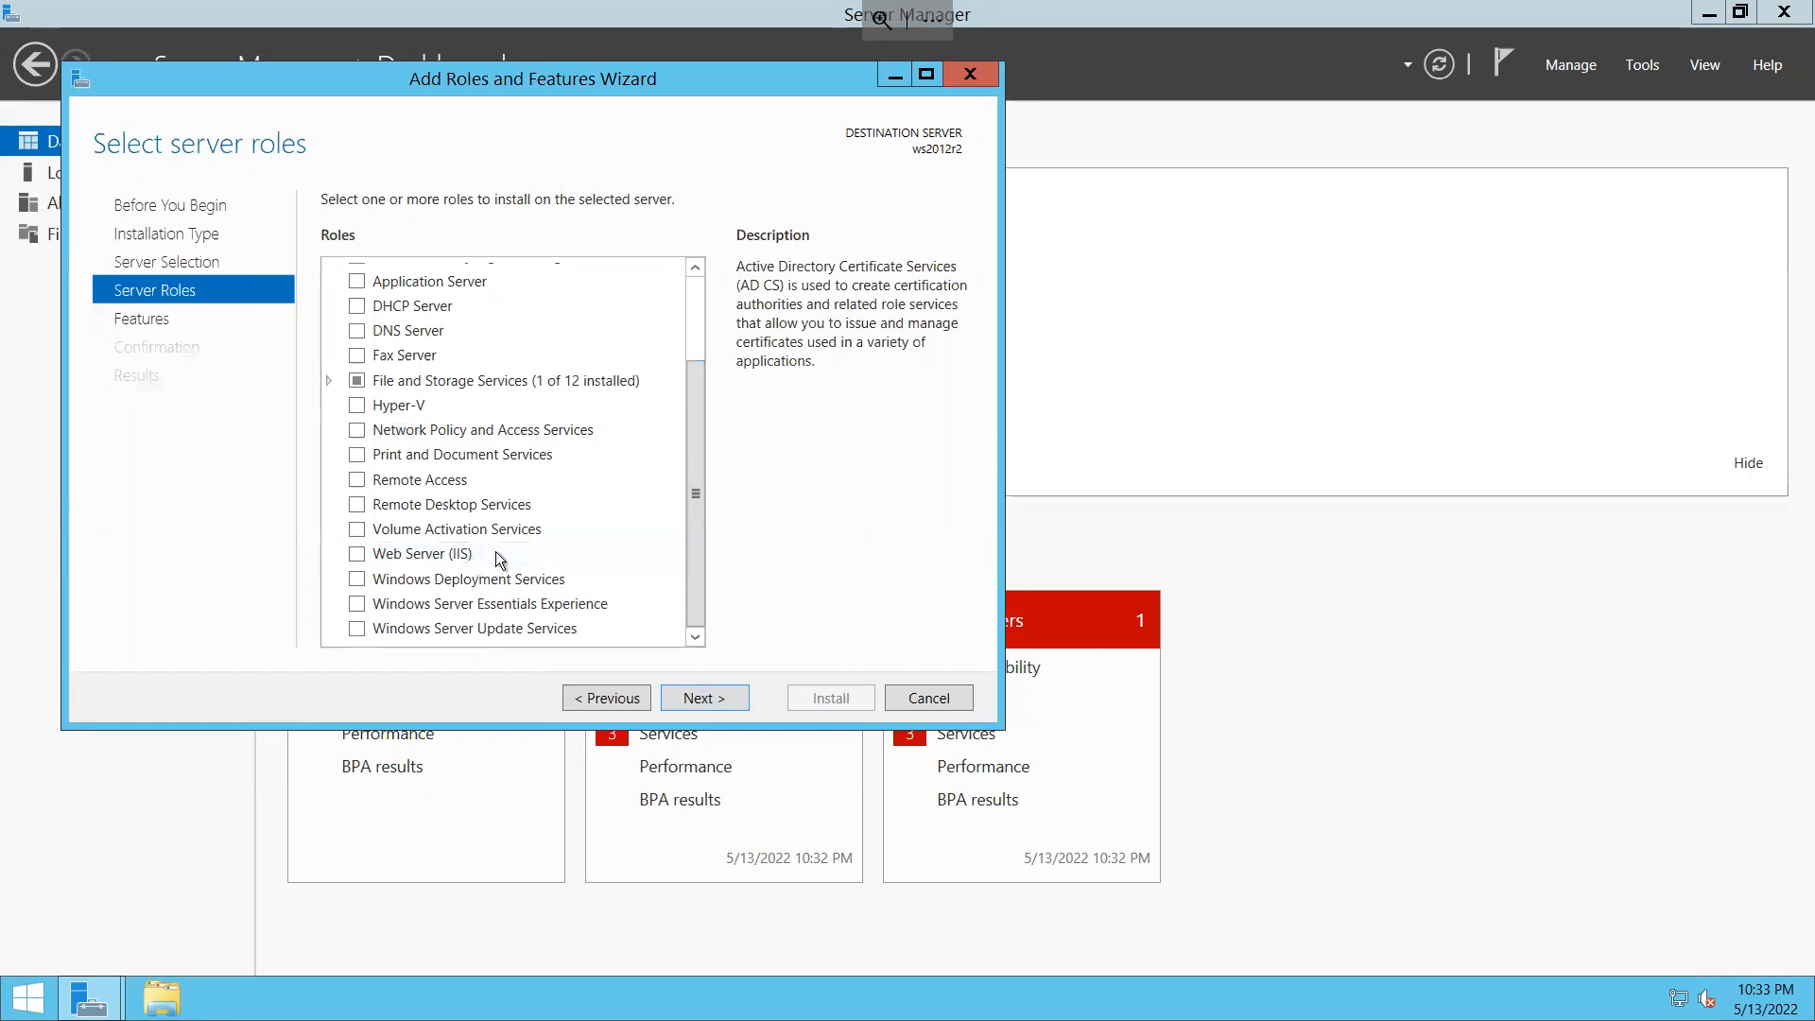
left_click(357, 555)
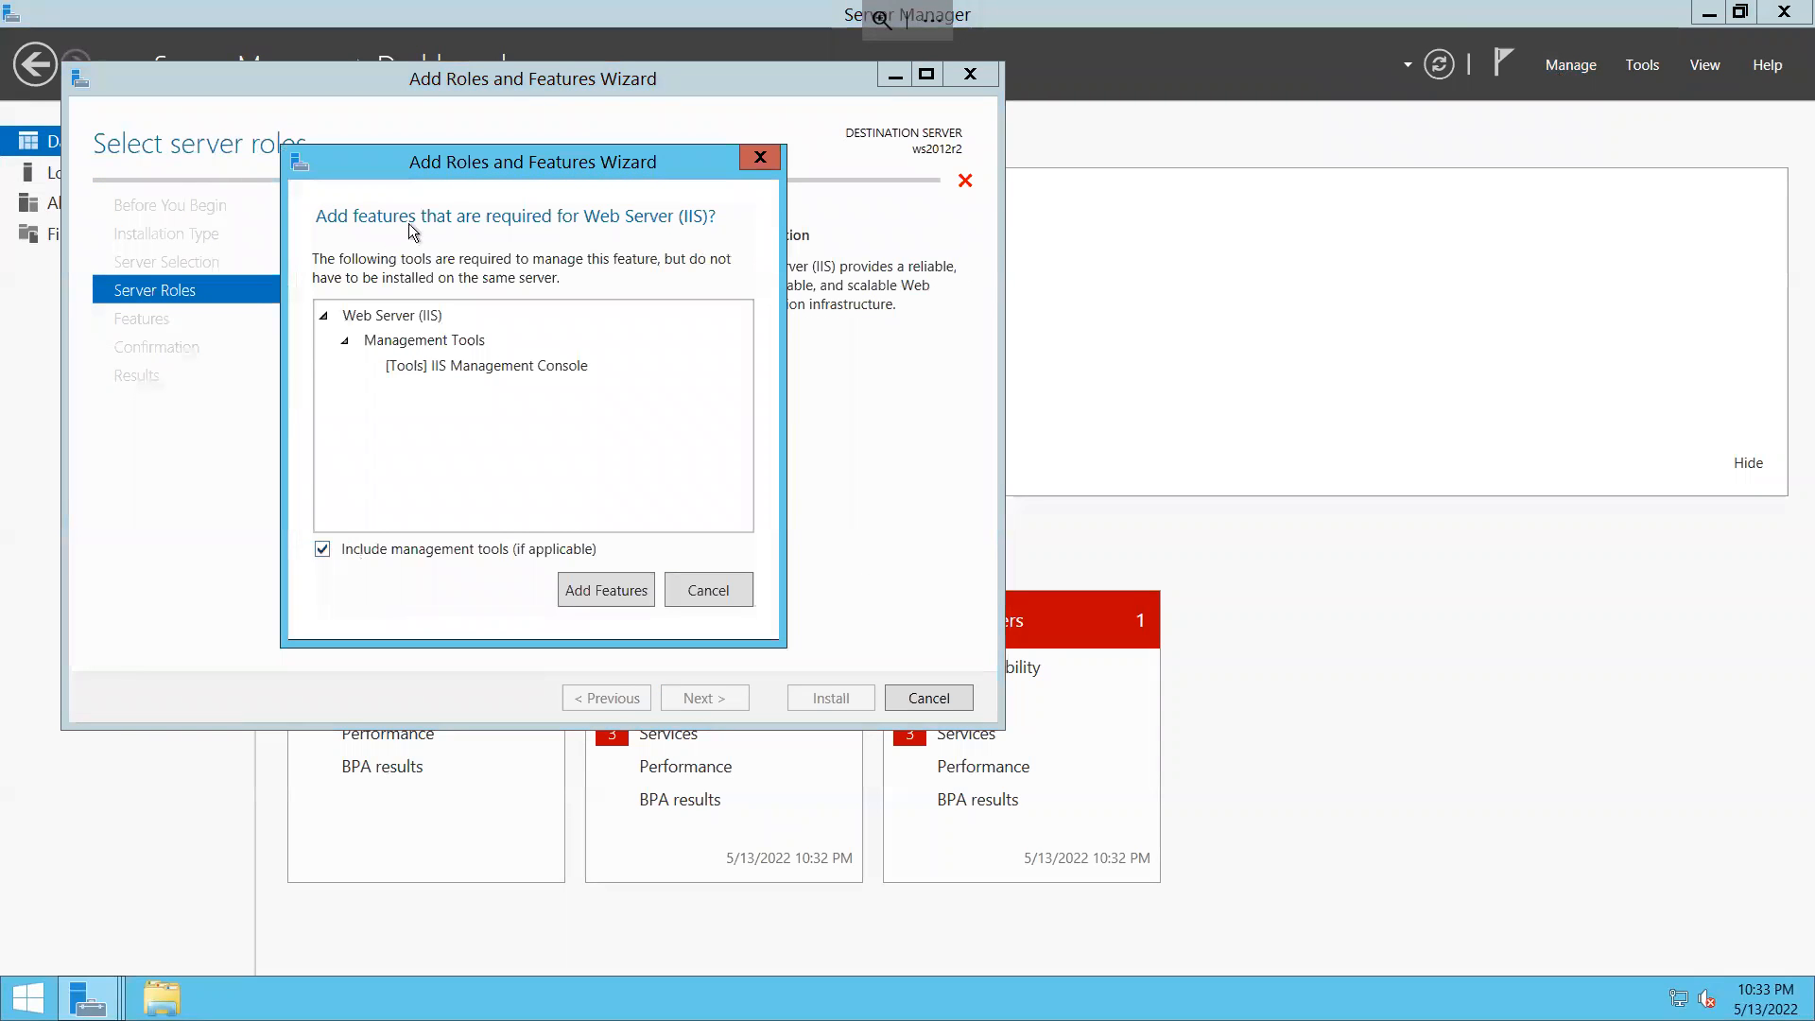
left_click(620, 588)
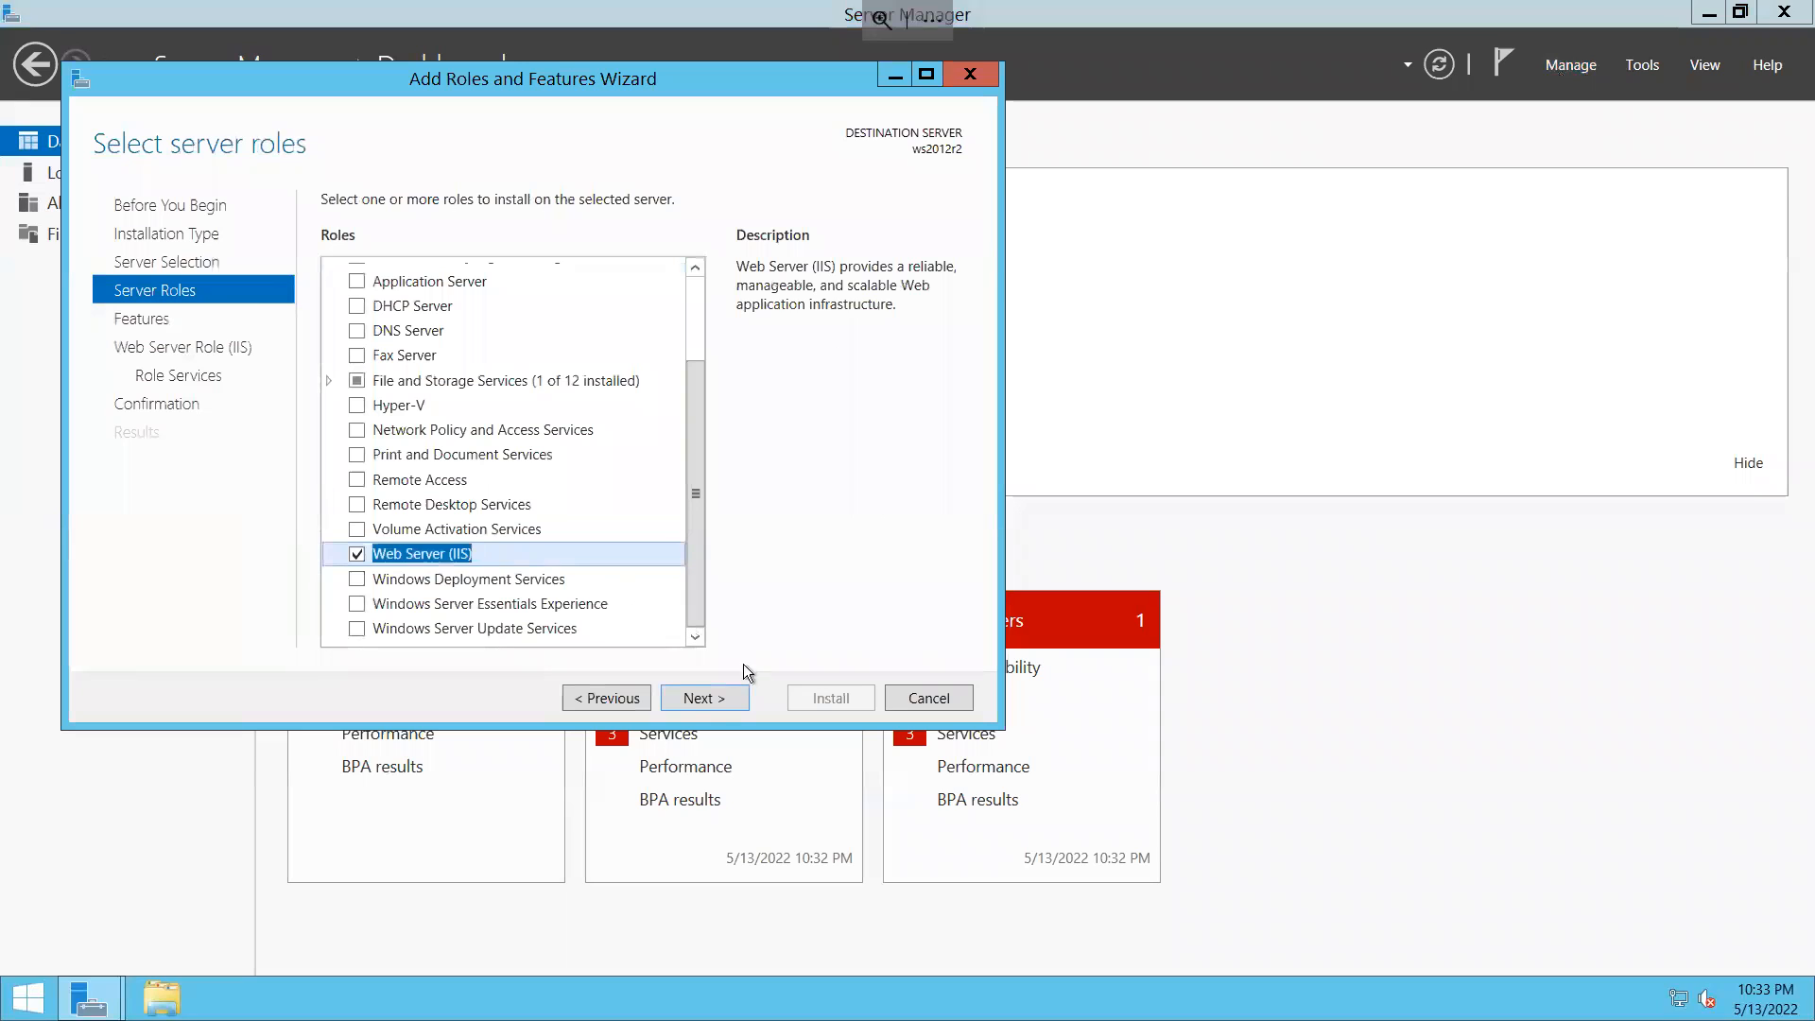
Install Web Server (IIS) with the default features and role services, close the finished wizard, and restore the Server Manager window
left_click(707, 698)
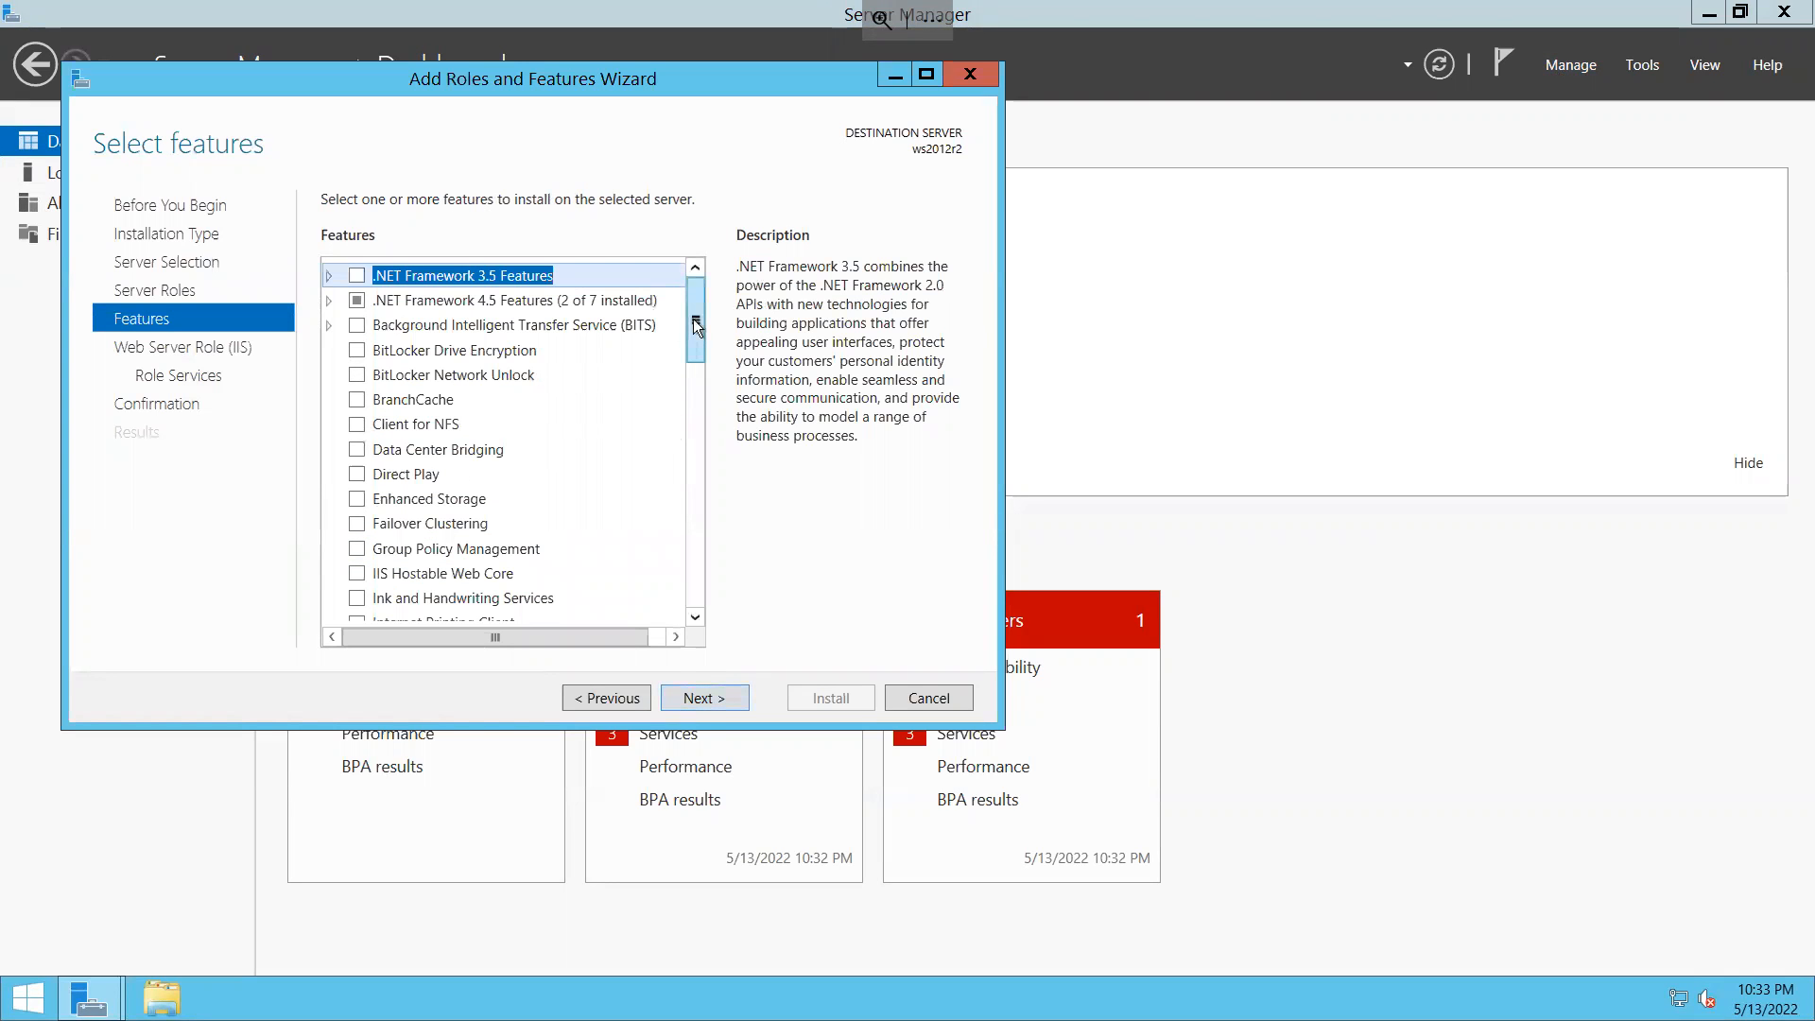
mouse_move(693, 319)
left_mouse_down()
mouse_move(700, 495)
mouse_move(701, 276)
left_mouse_up()
left_click(709, 704)
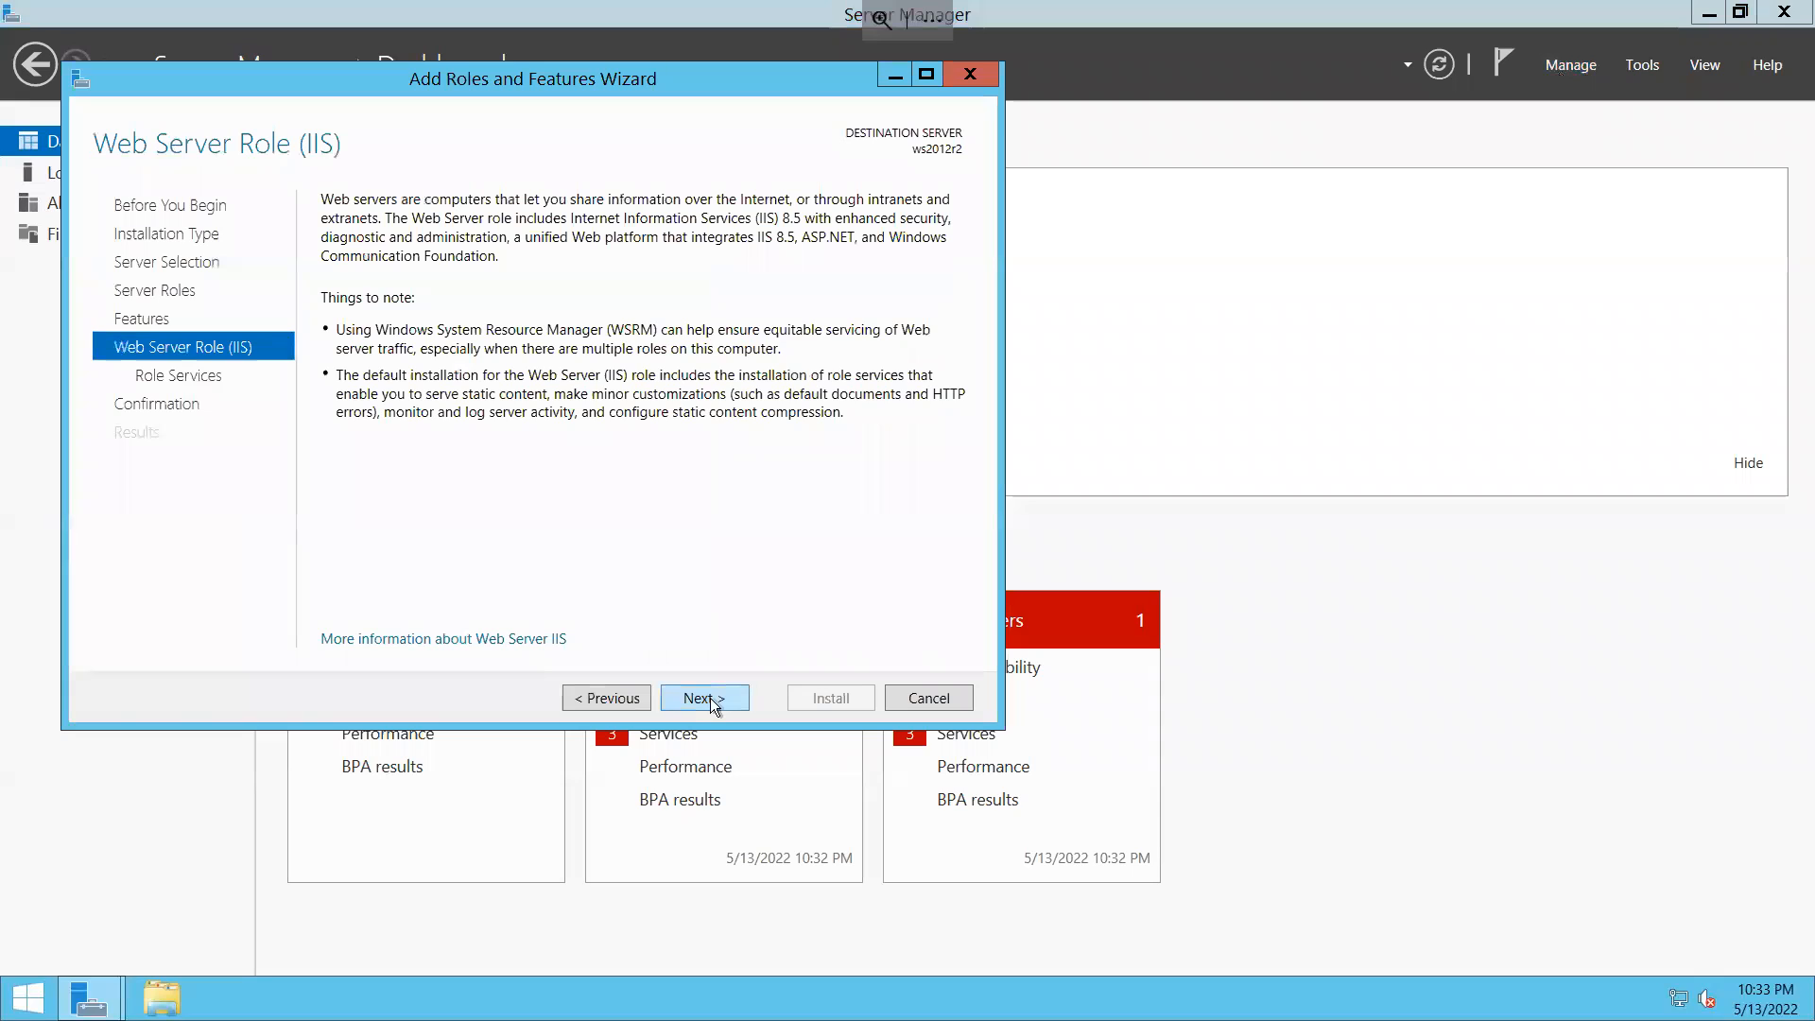
left_click(710, 697)
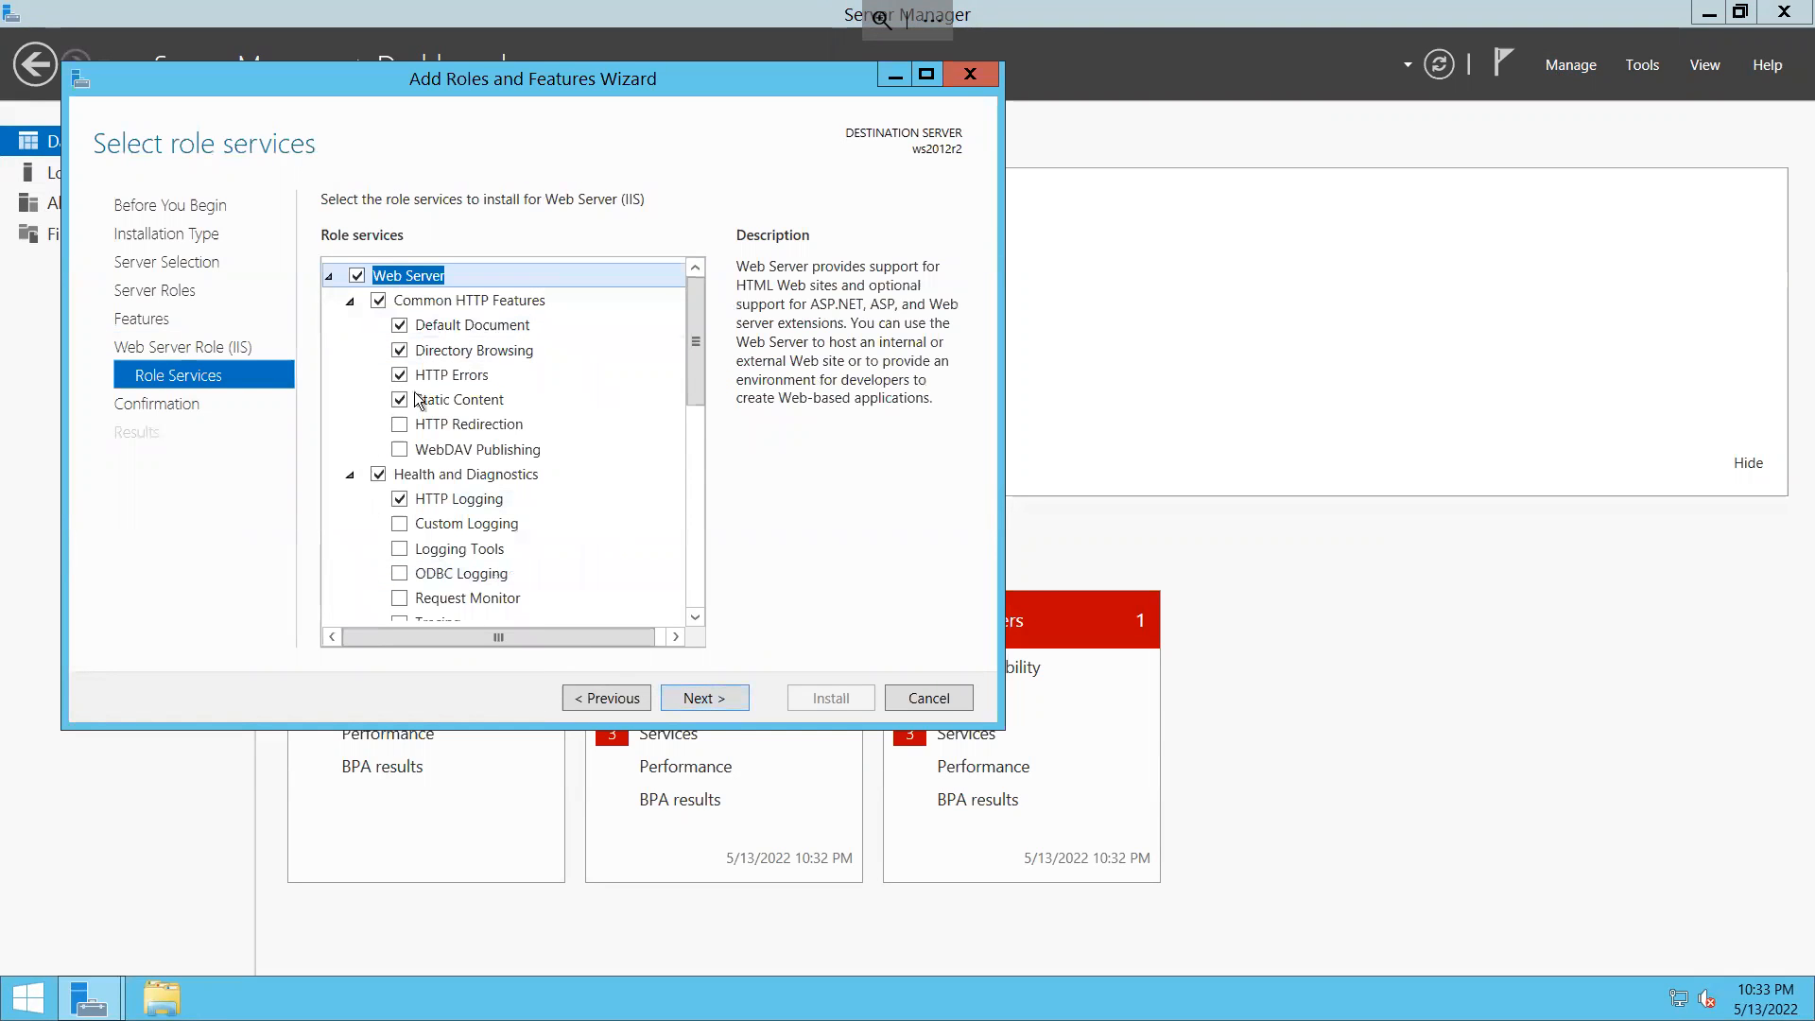
left_click(728, 699)
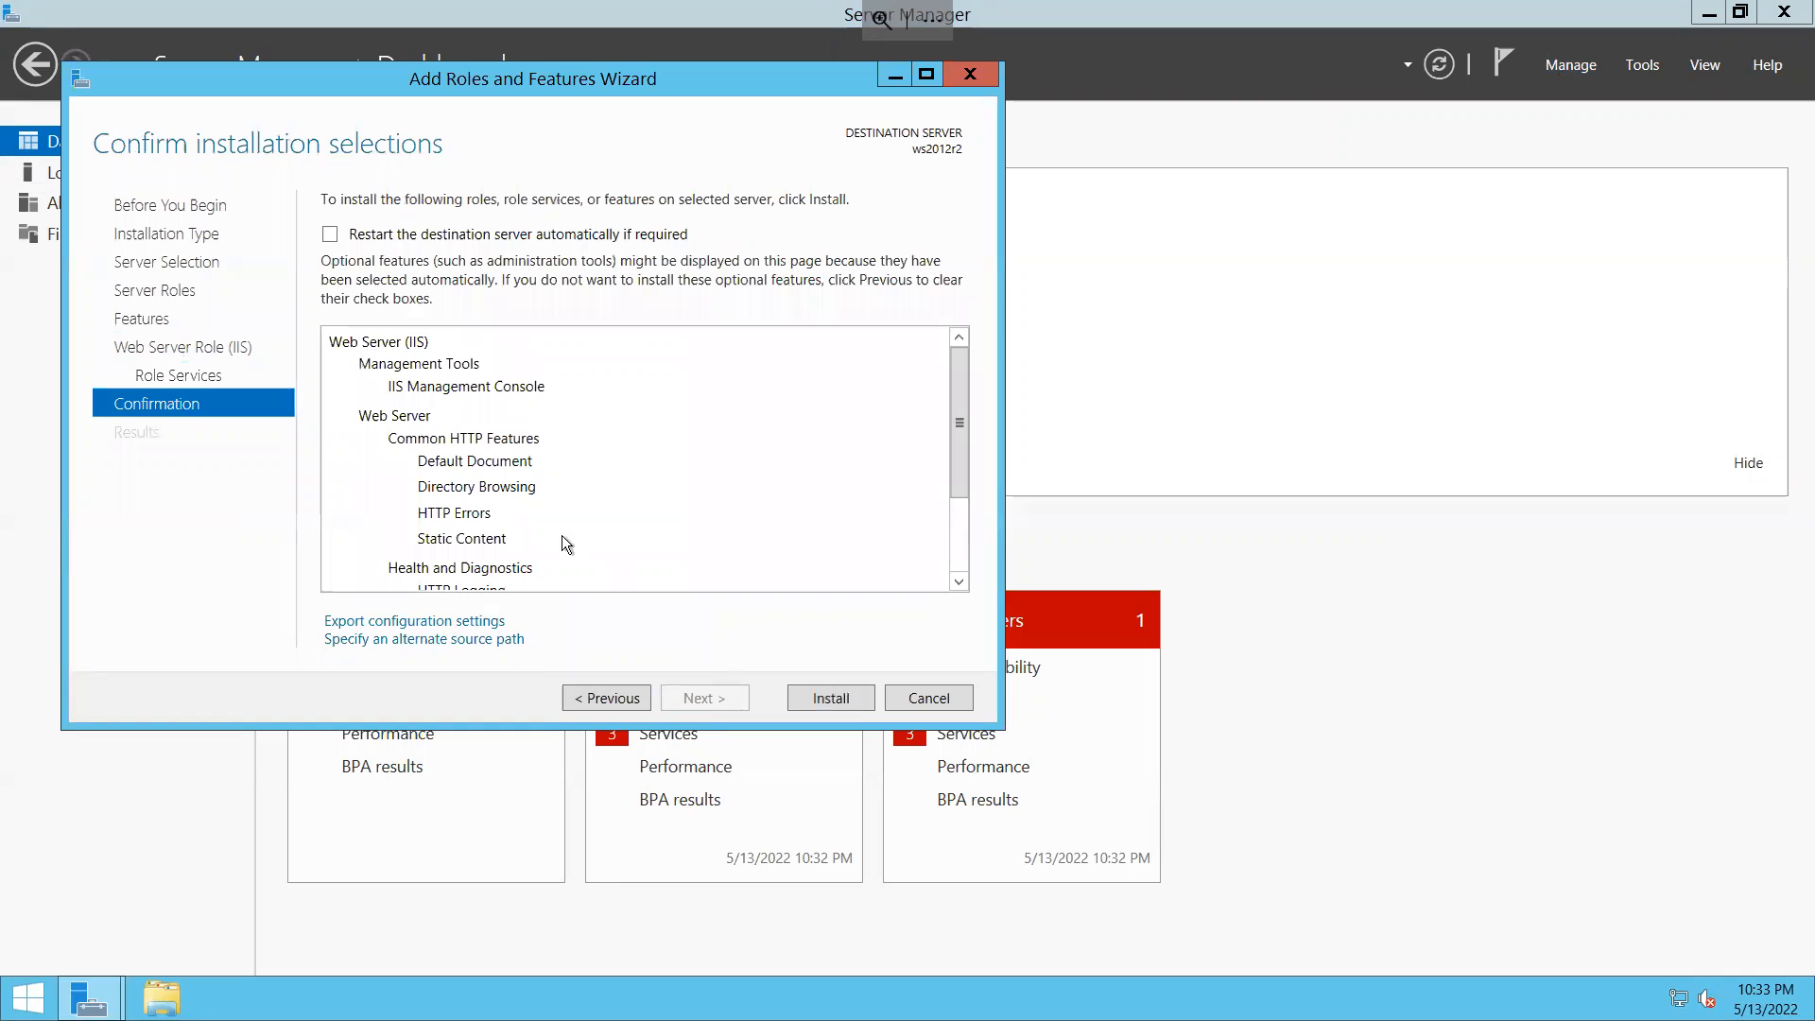
left_click(847, 700)
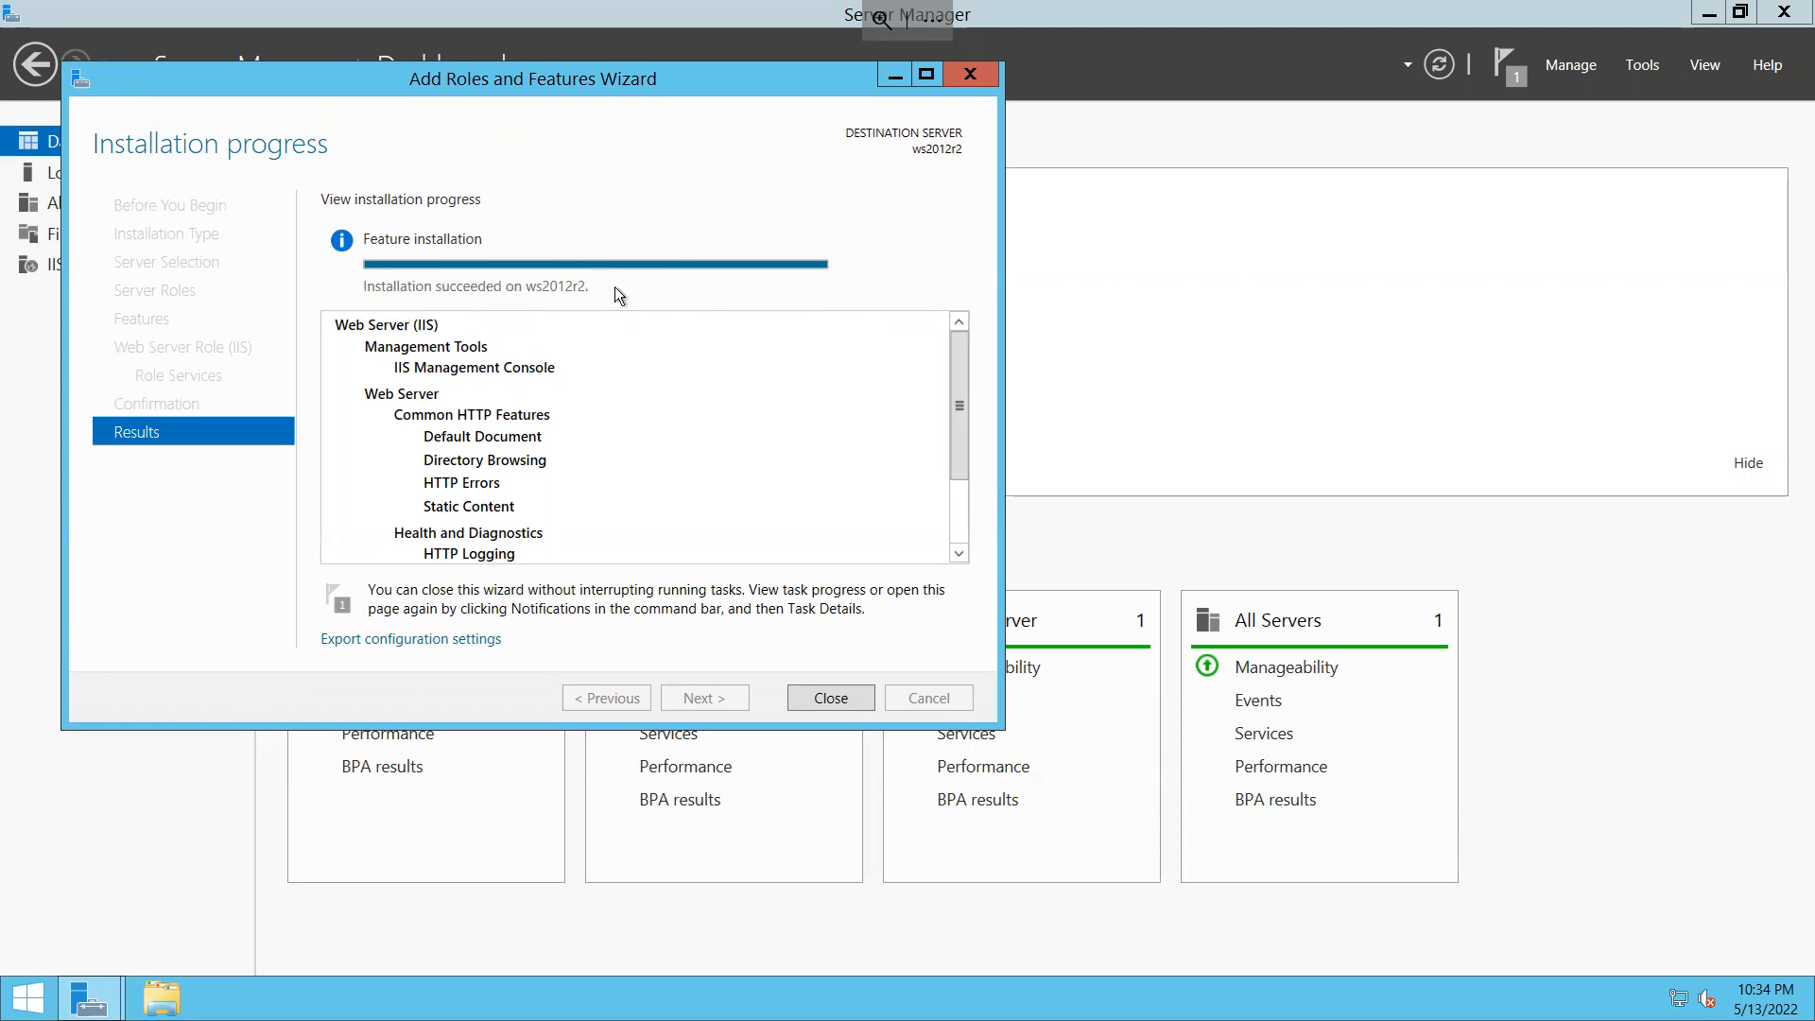
left_click(831, 700)
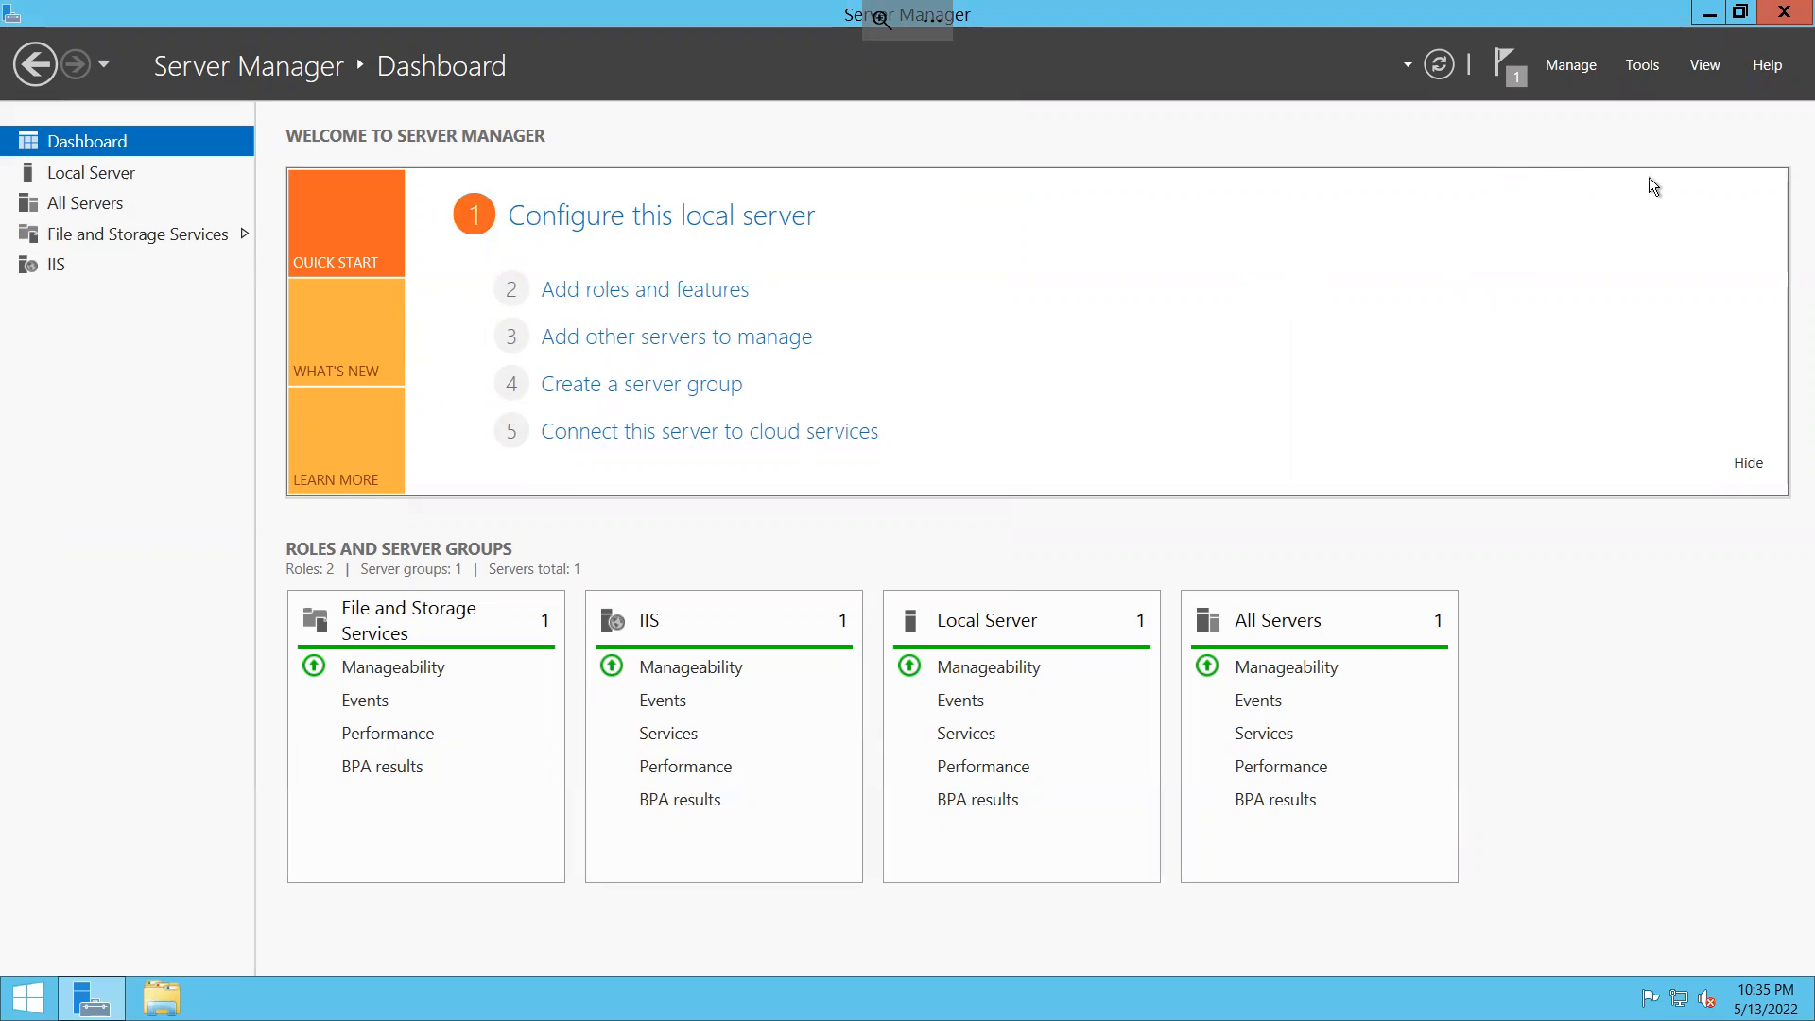
left_click(1740, 14)
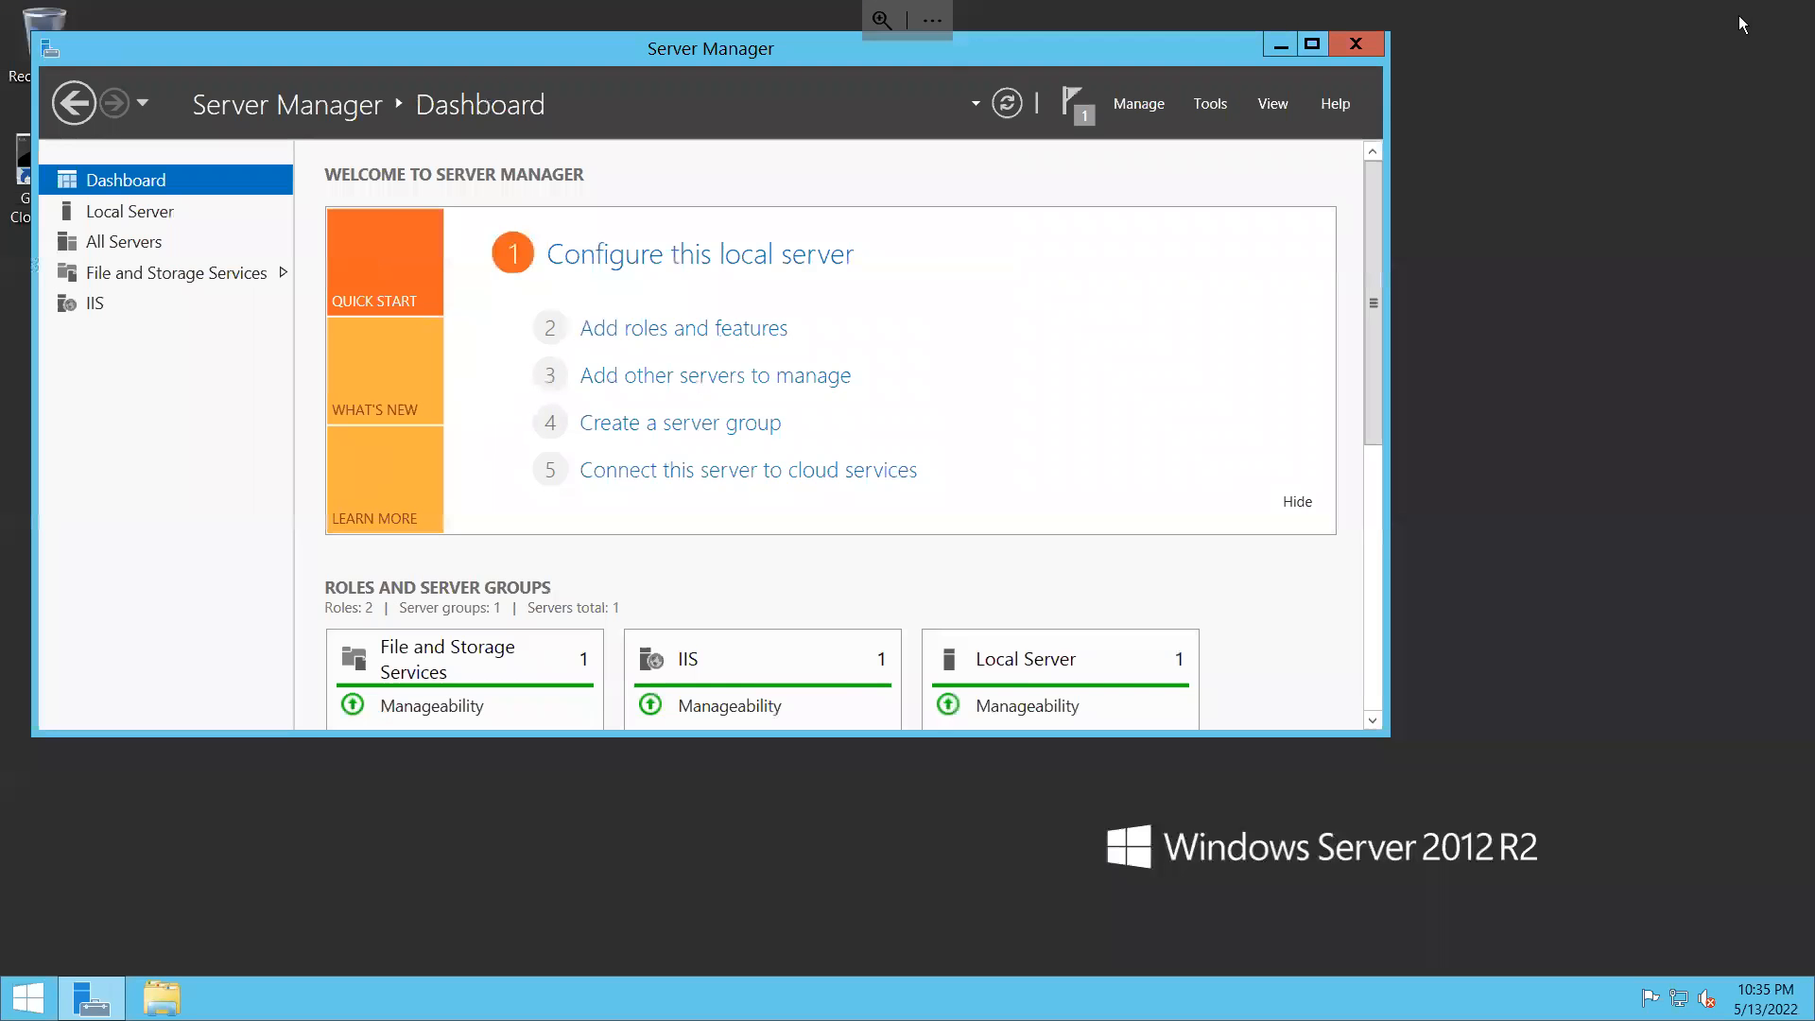
Open Internet Explorer, set it up without the recommended settings, and move its window aside
left_click(38, 1009)
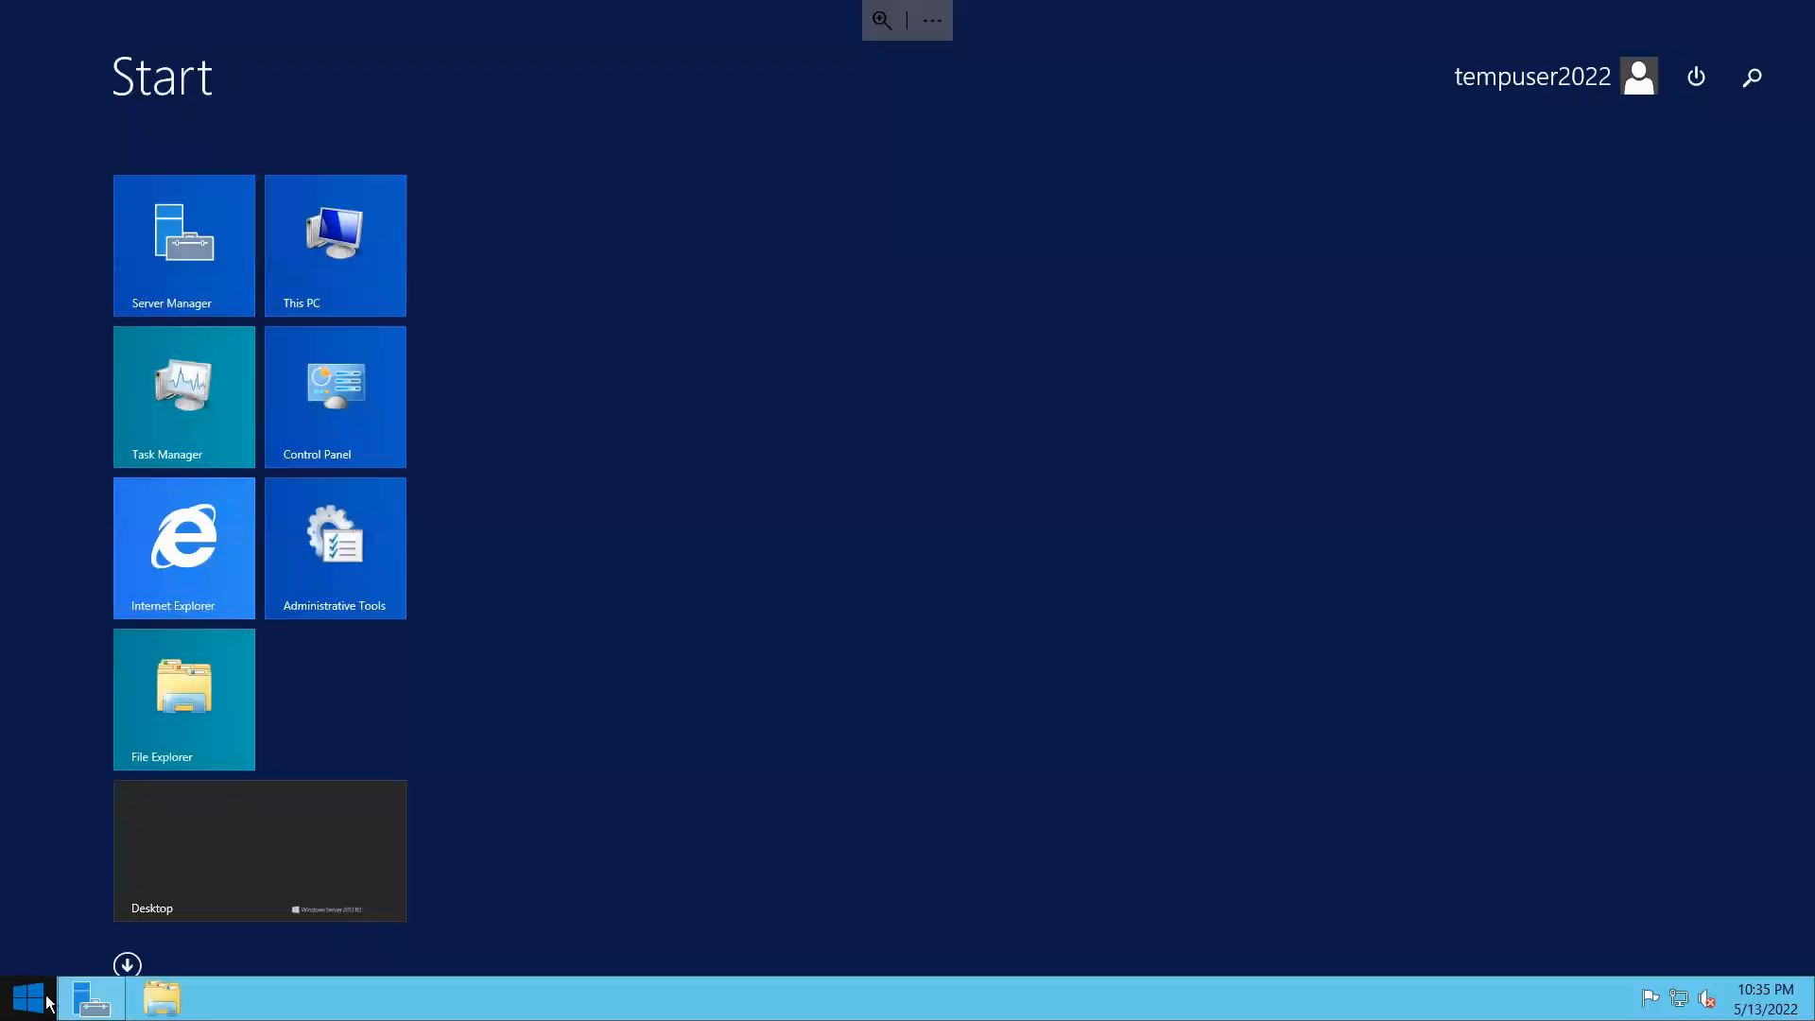
left_click(183, 562)
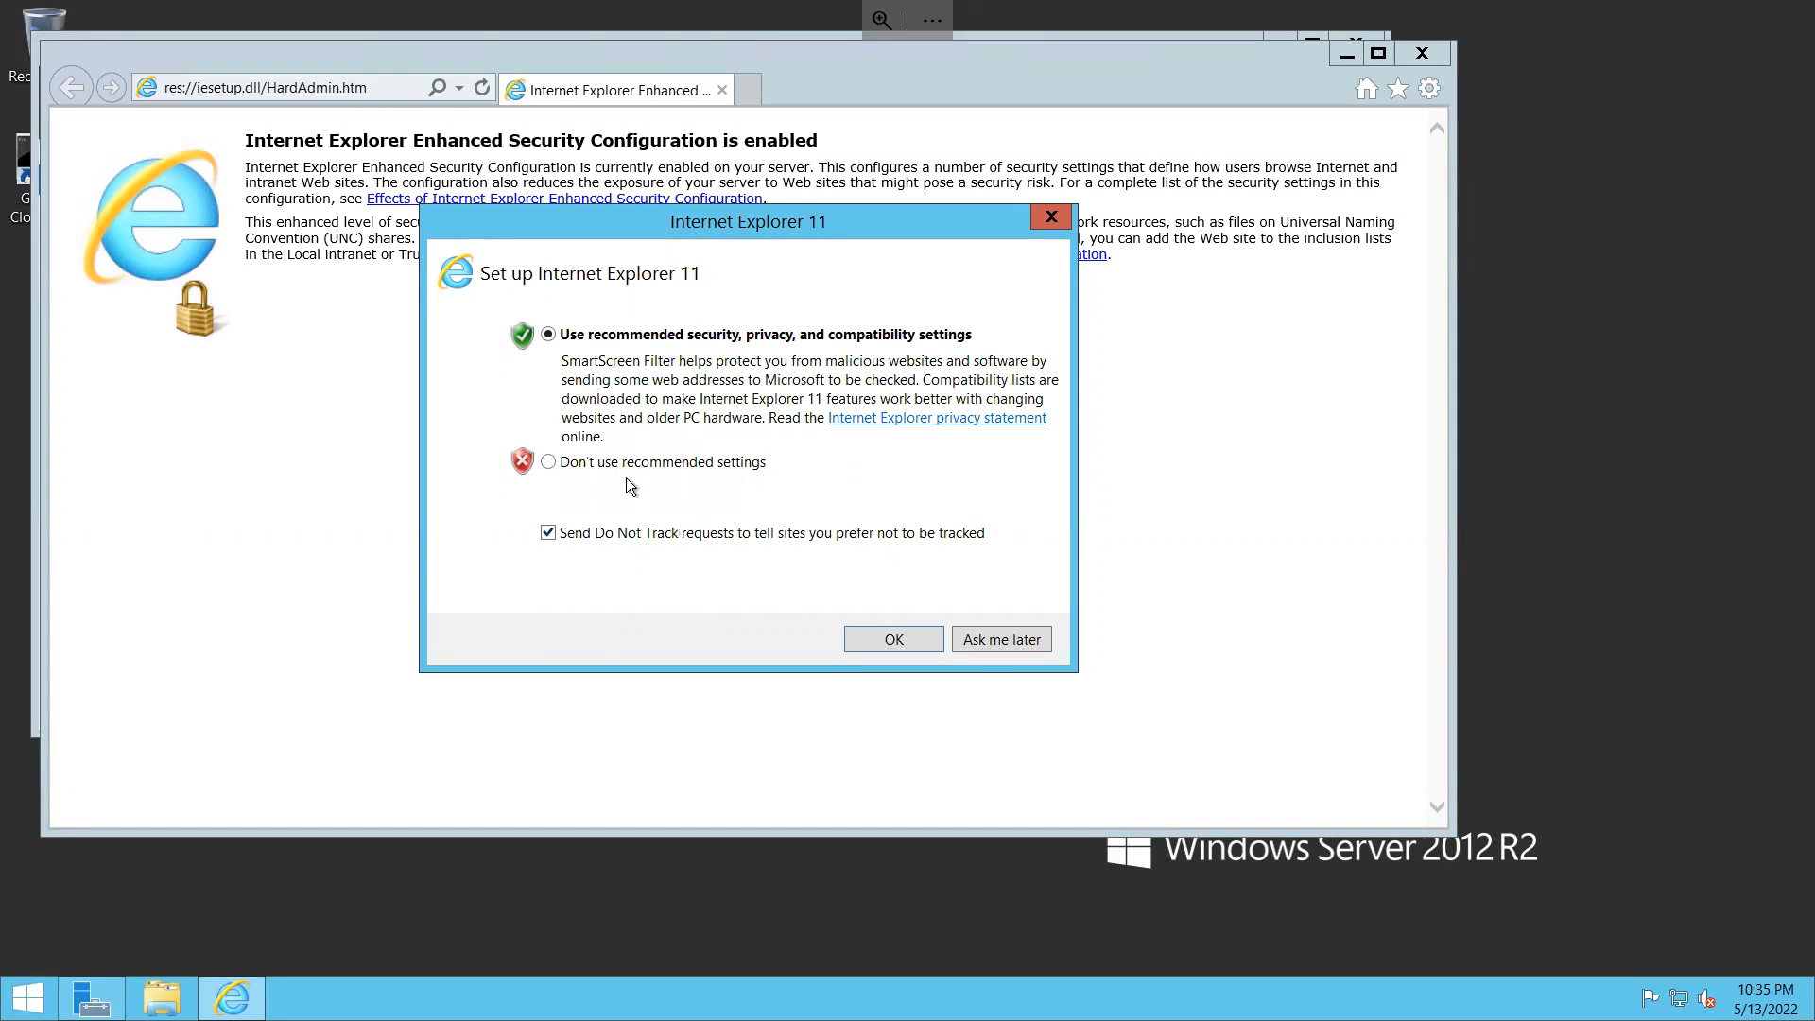
left_click(622, 463)
left_click(886, 642)
left_click_drag(835, 83, 1068, 212)
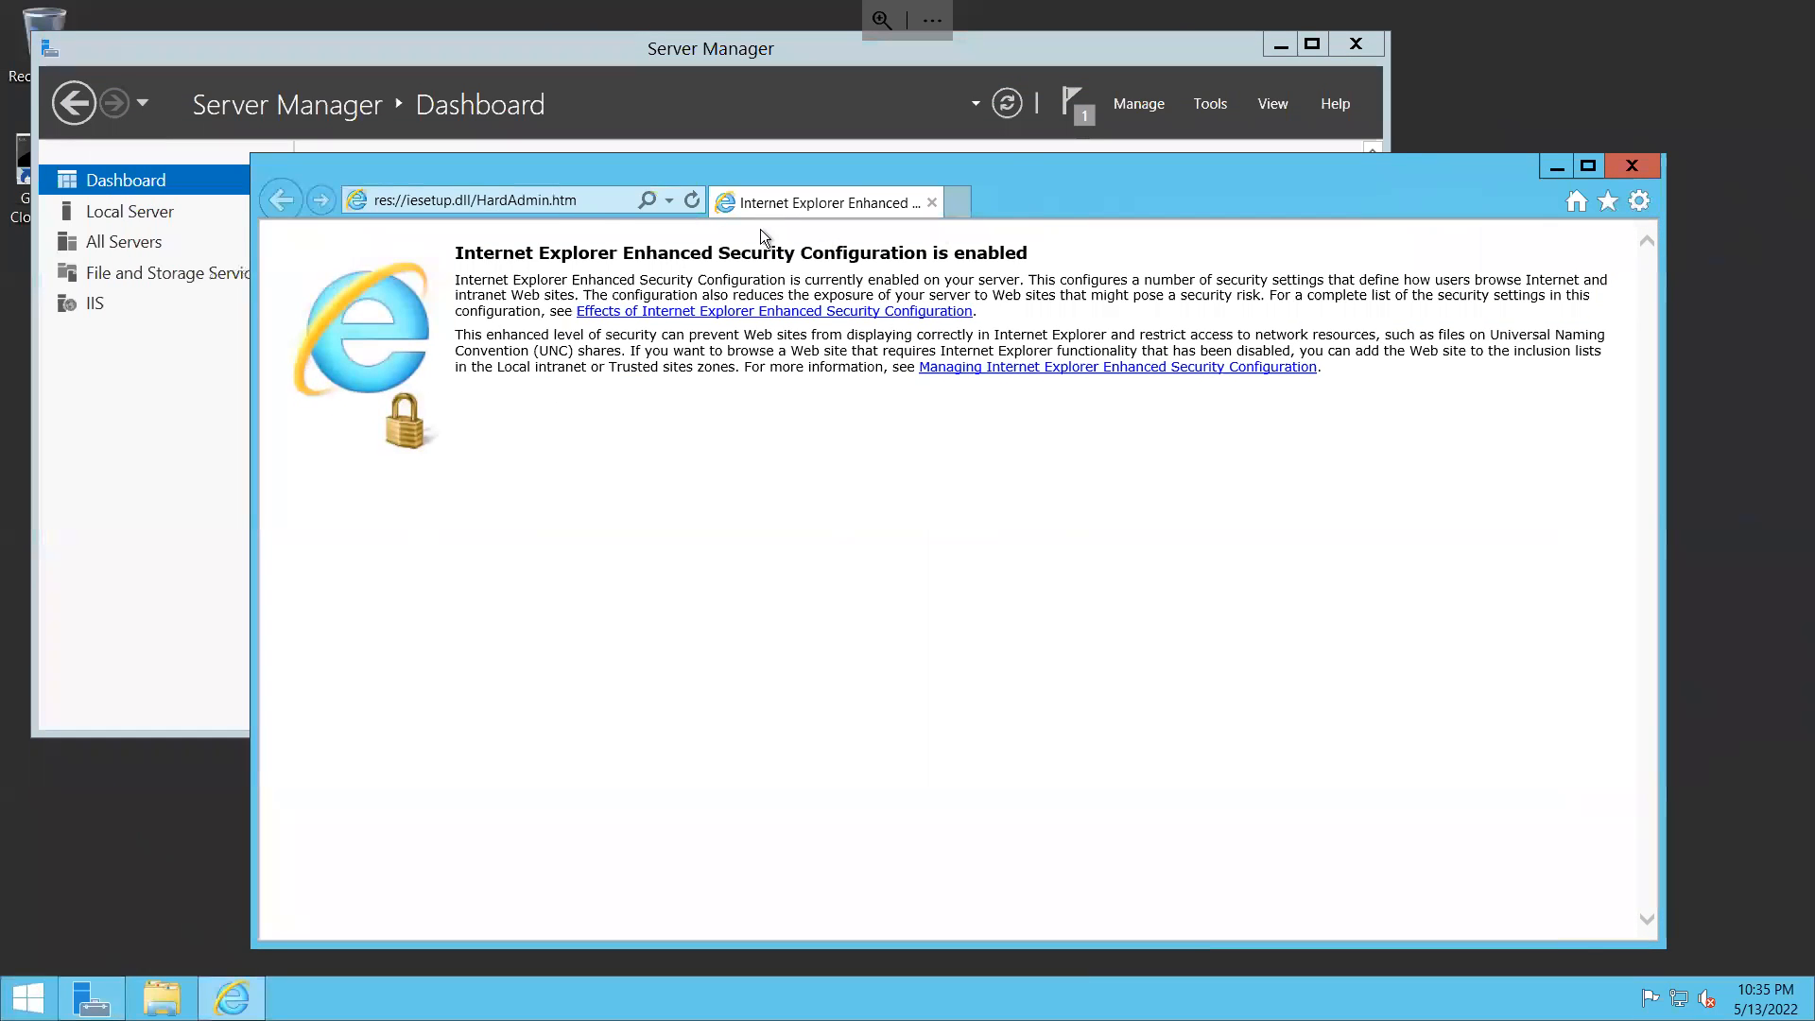
Load localhost in Internet Explorer to test the web server, and minimize the browser
left_click(584, 197)
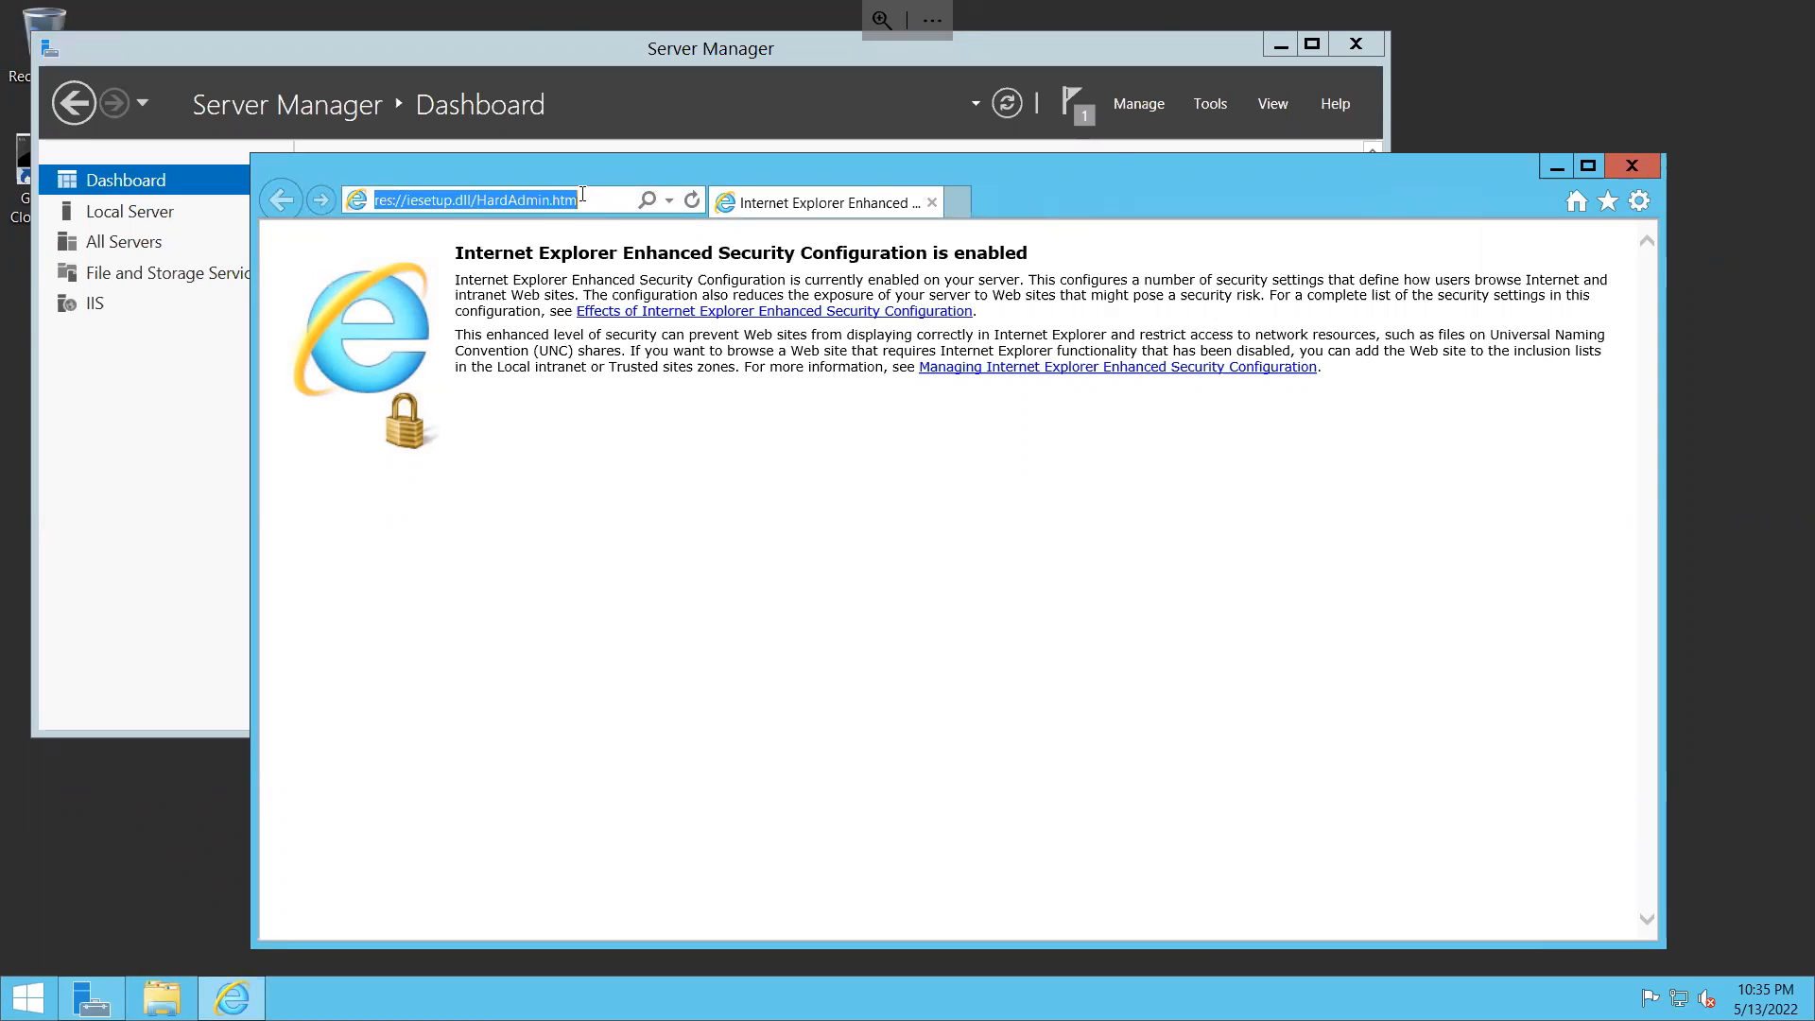
type("loc")
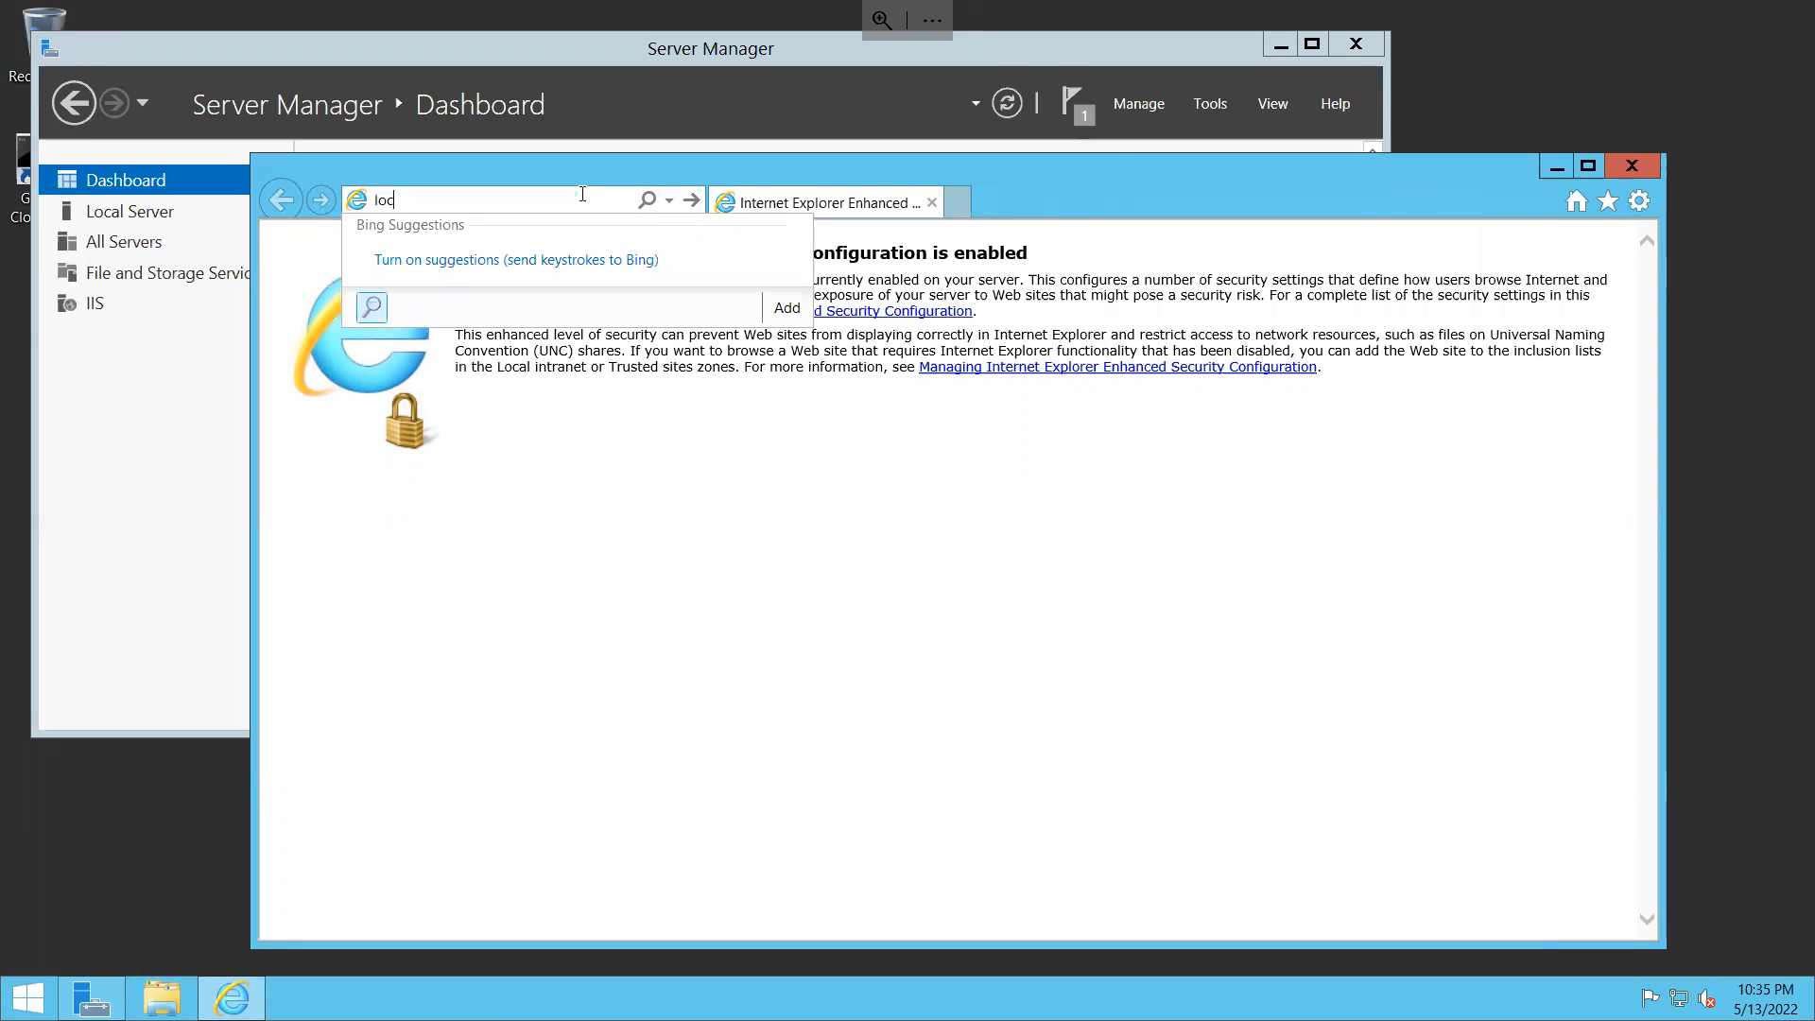
type("h")
key("BackSpace")
type("aho")
key("BackSpace")
key("BackSpace")
key("BackSpace")
type("alhost")
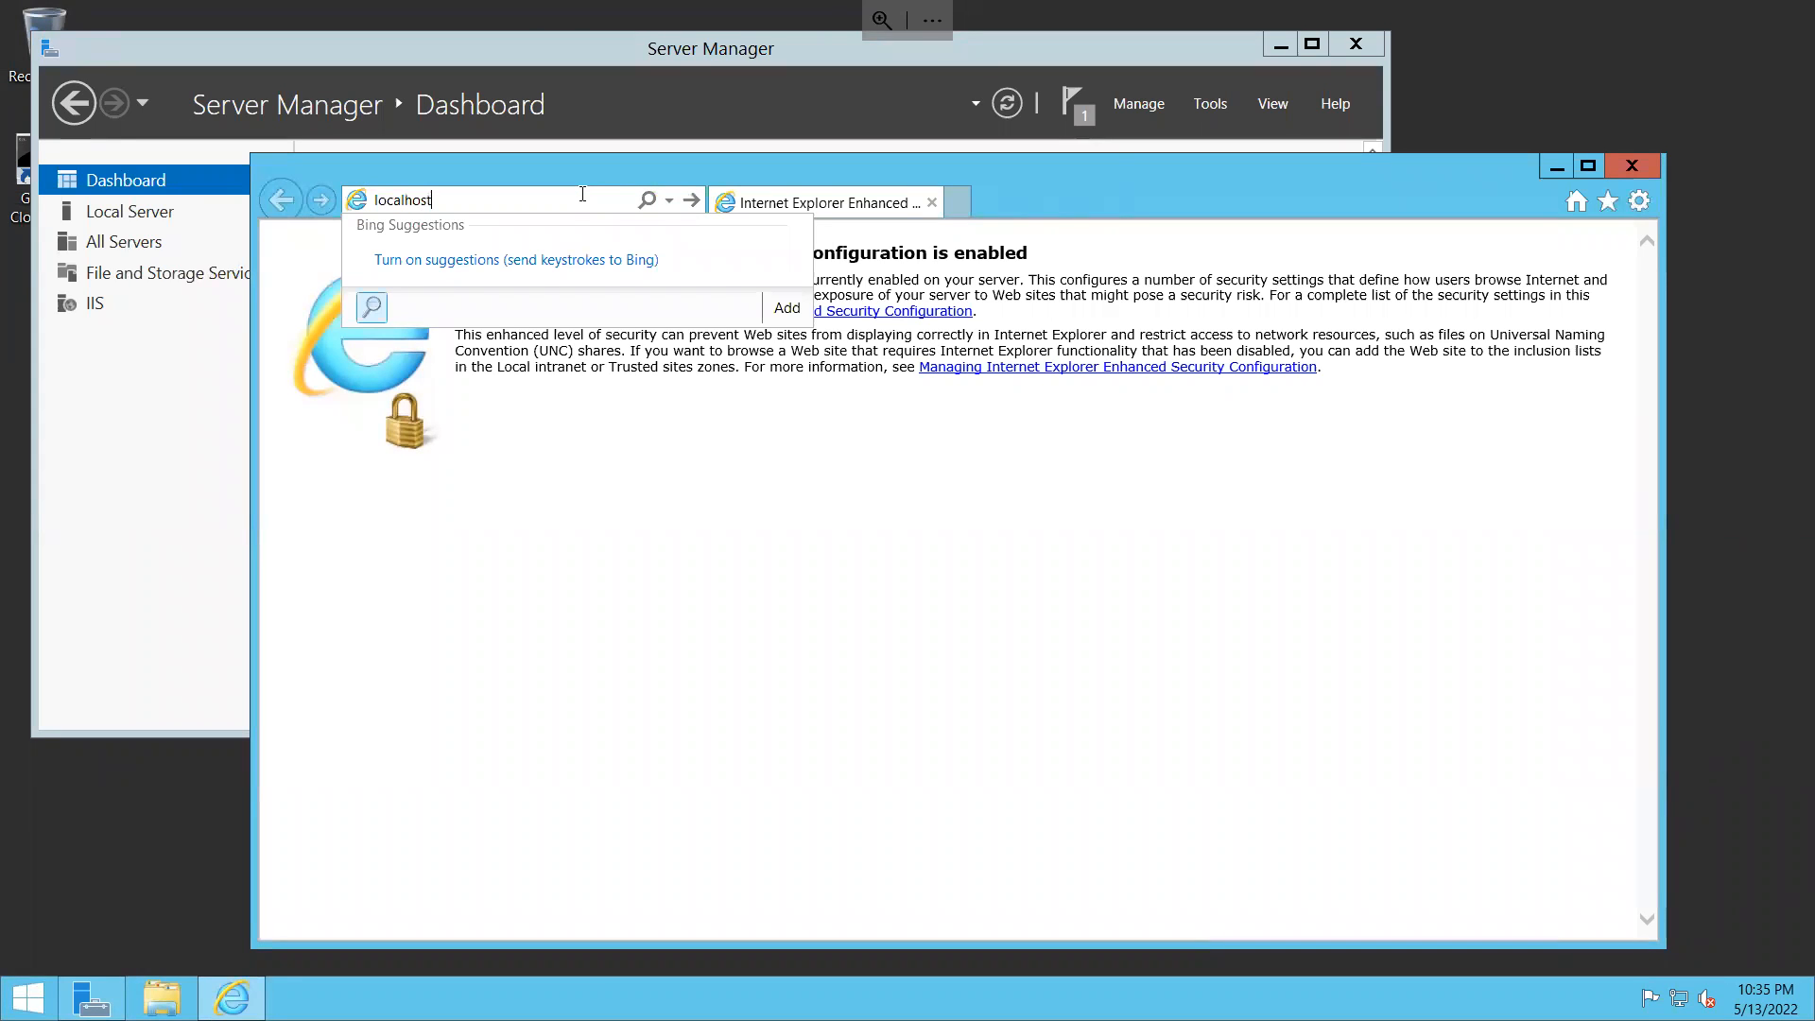
key("Return")
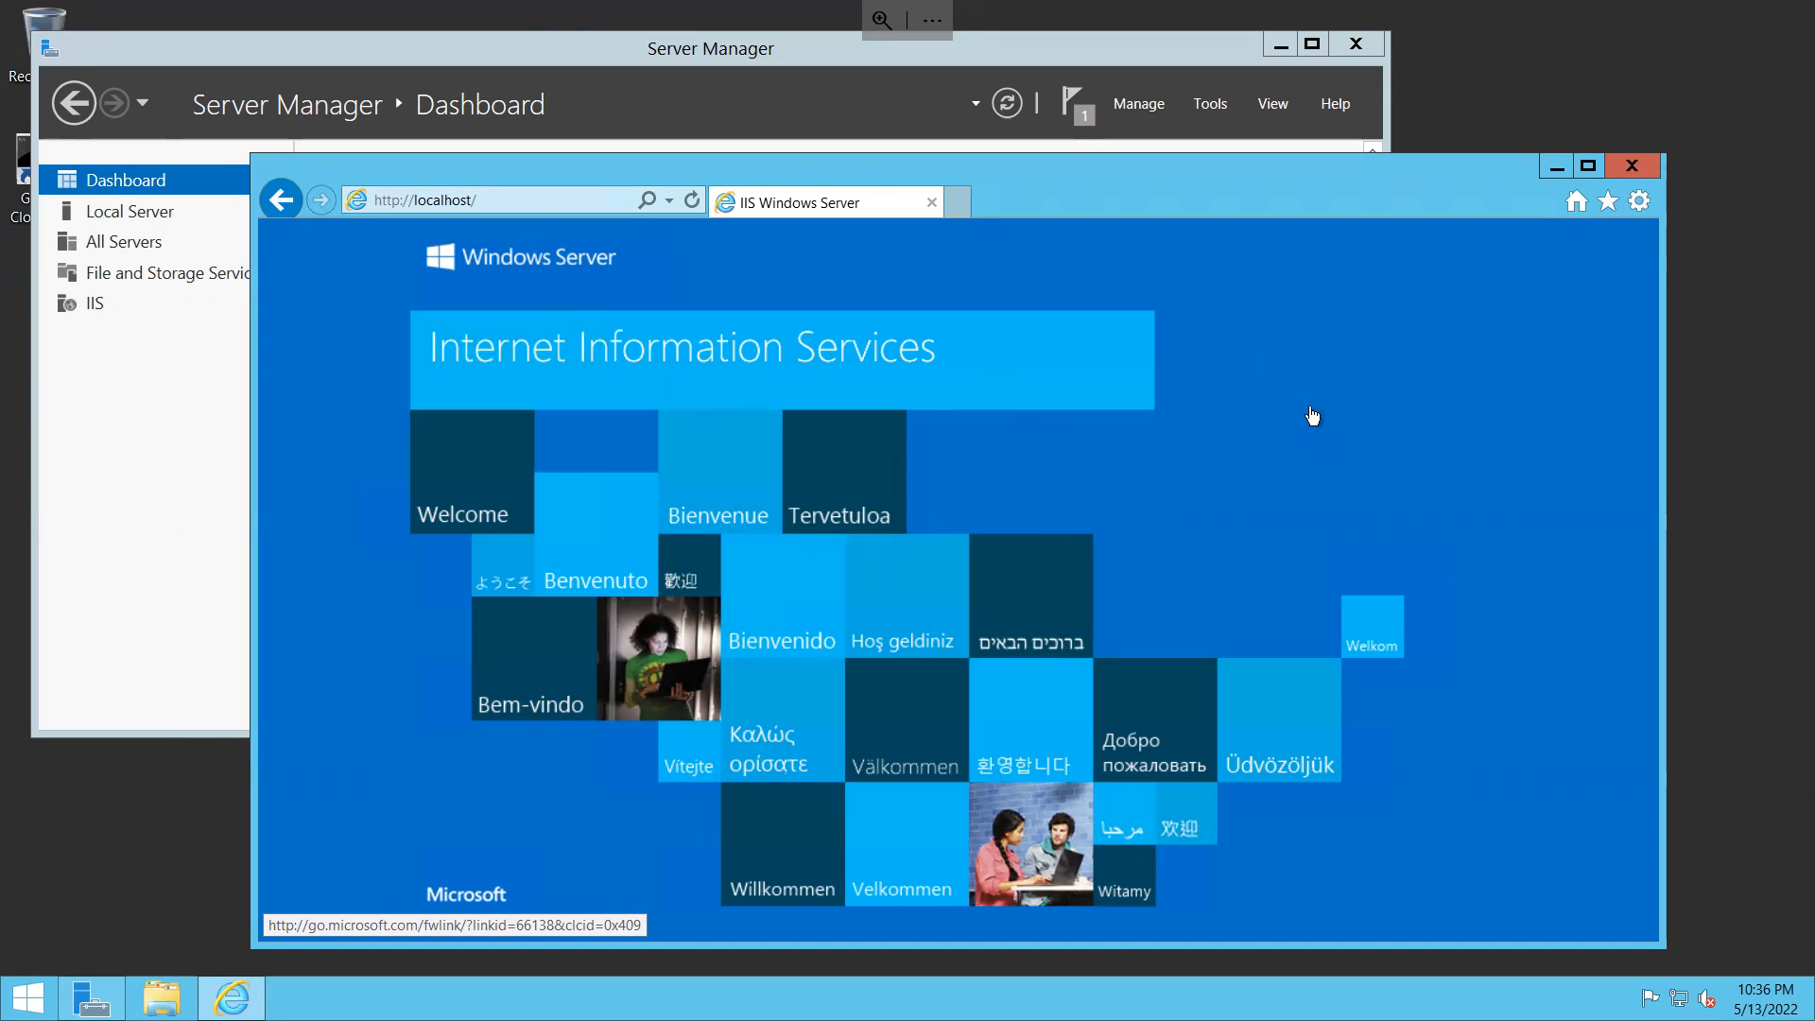
left_click(1555, 168)
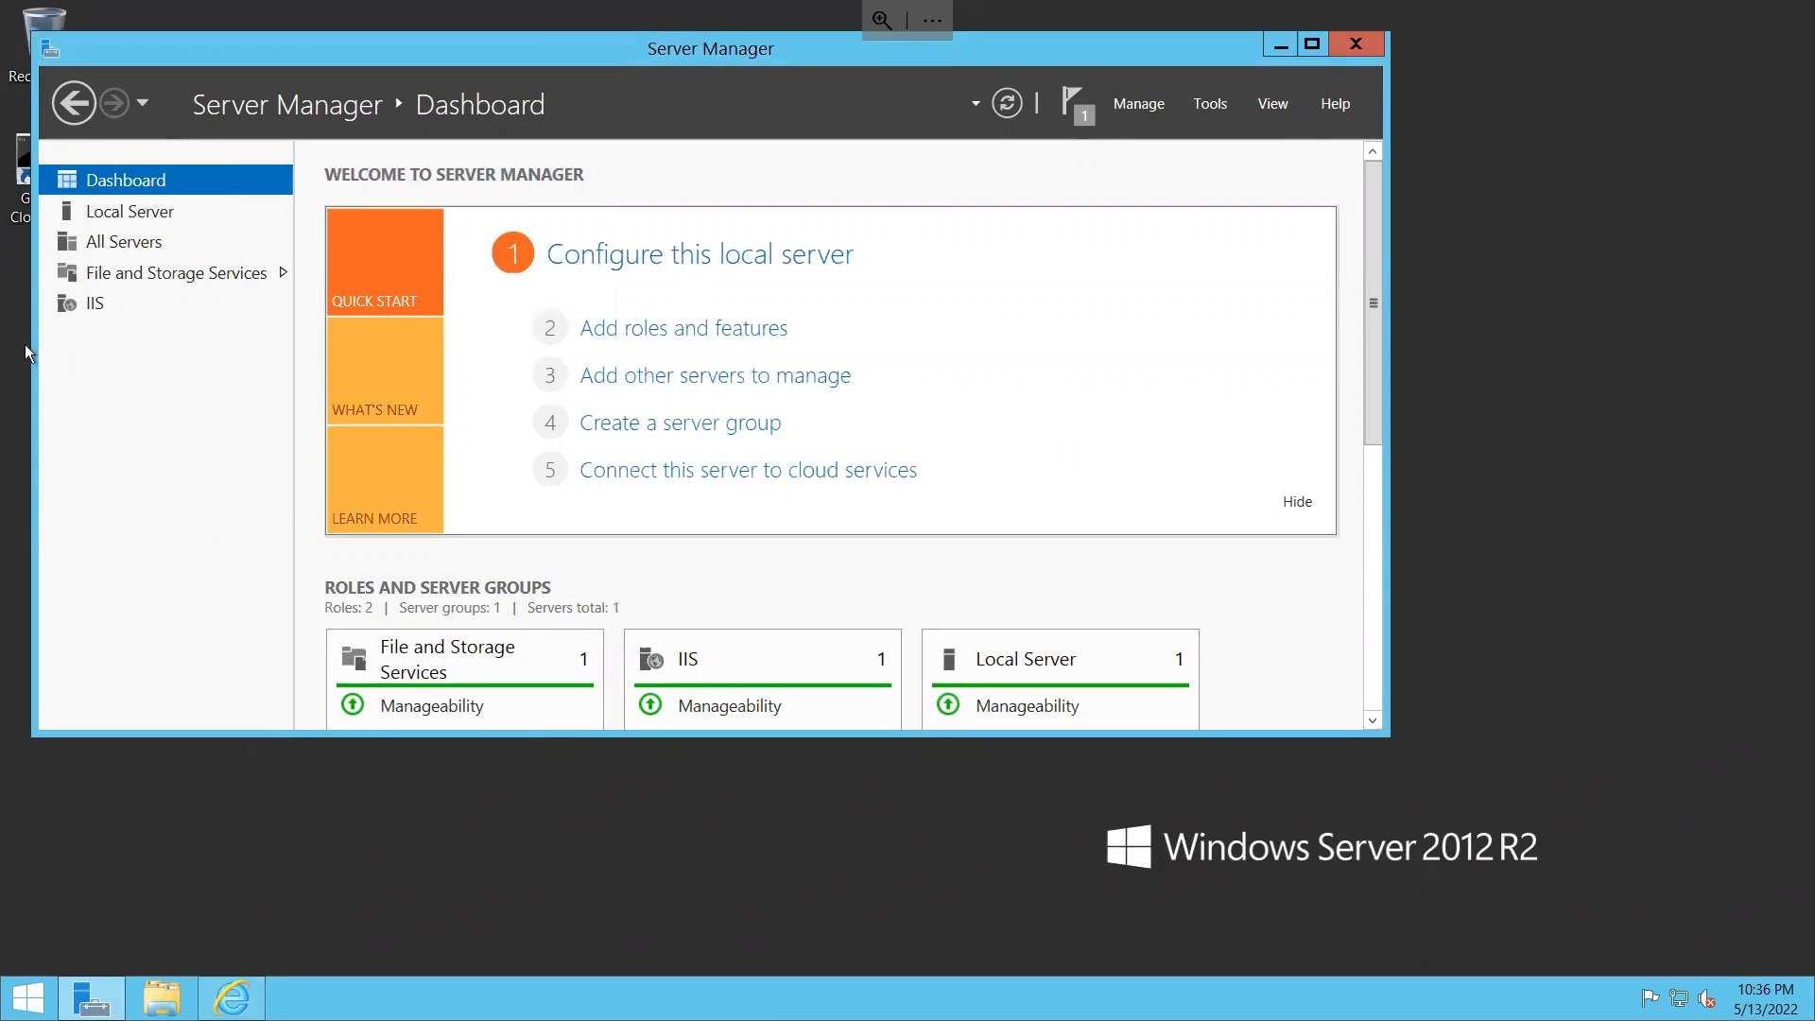
Show the IIS page in Server Manager and switch the Remote Desktop session from full screen to a window
left_click(92, 308)
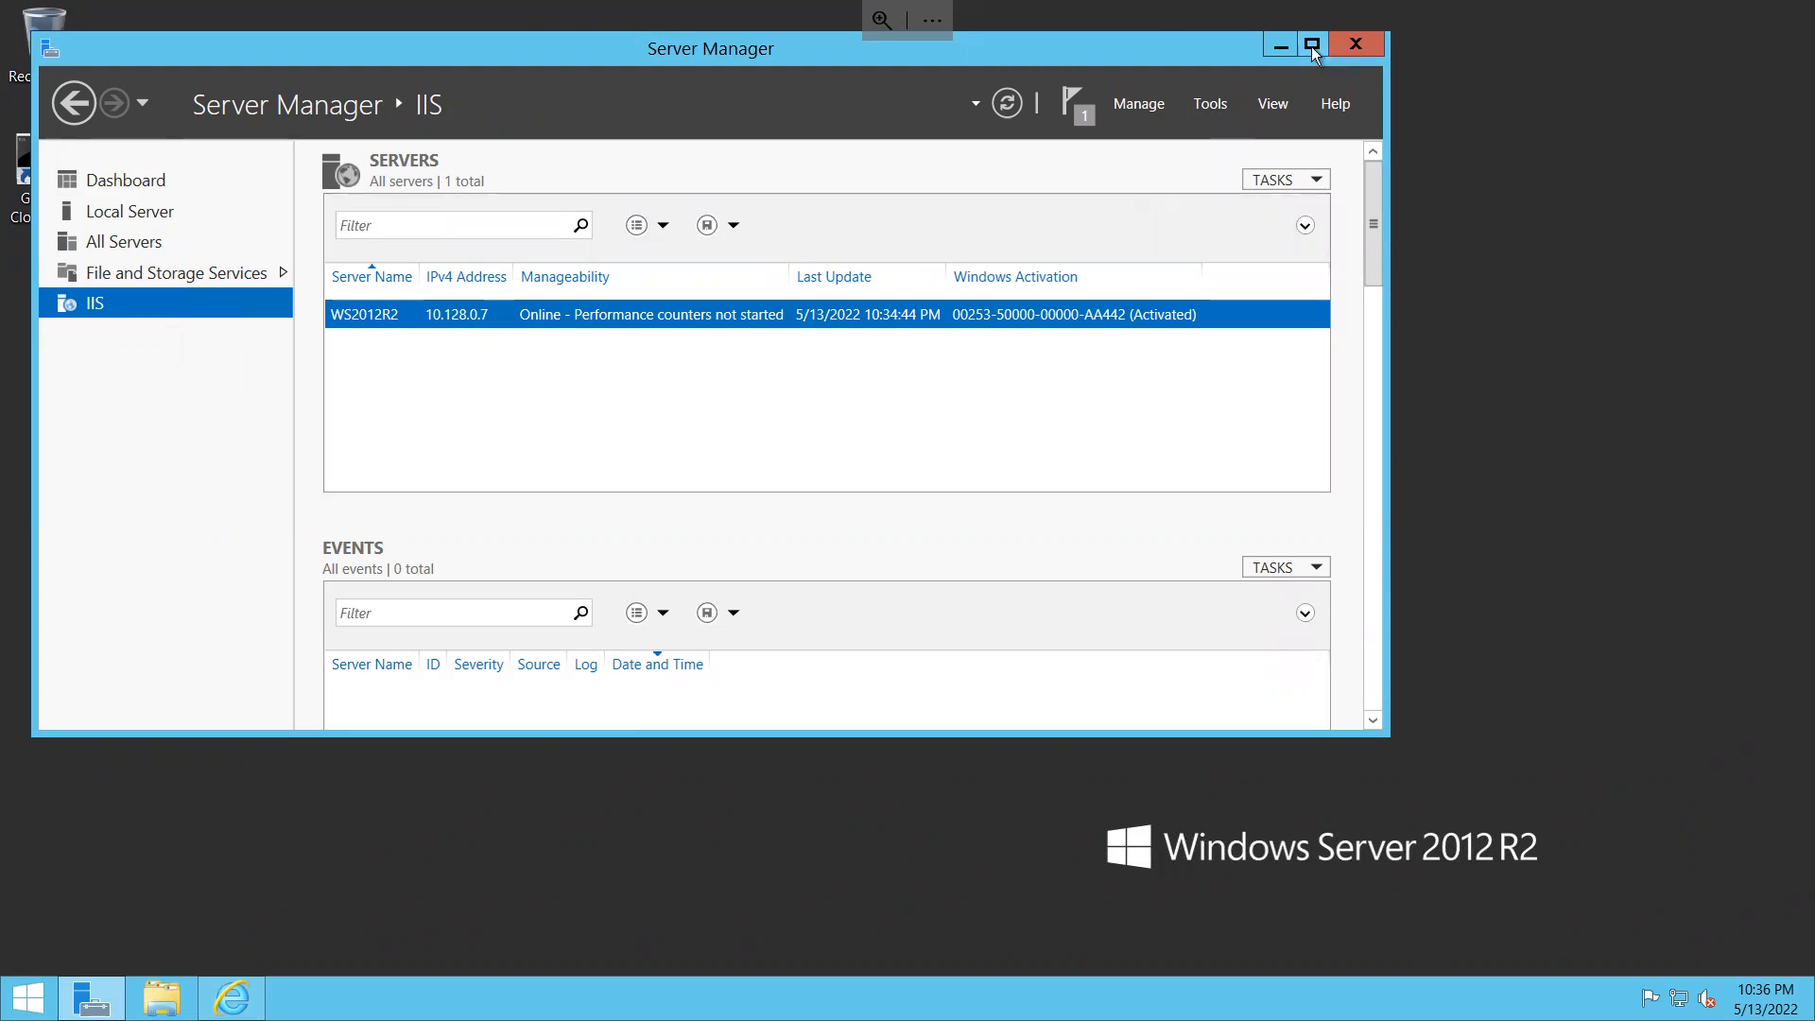
mouse_move(1444, 8)
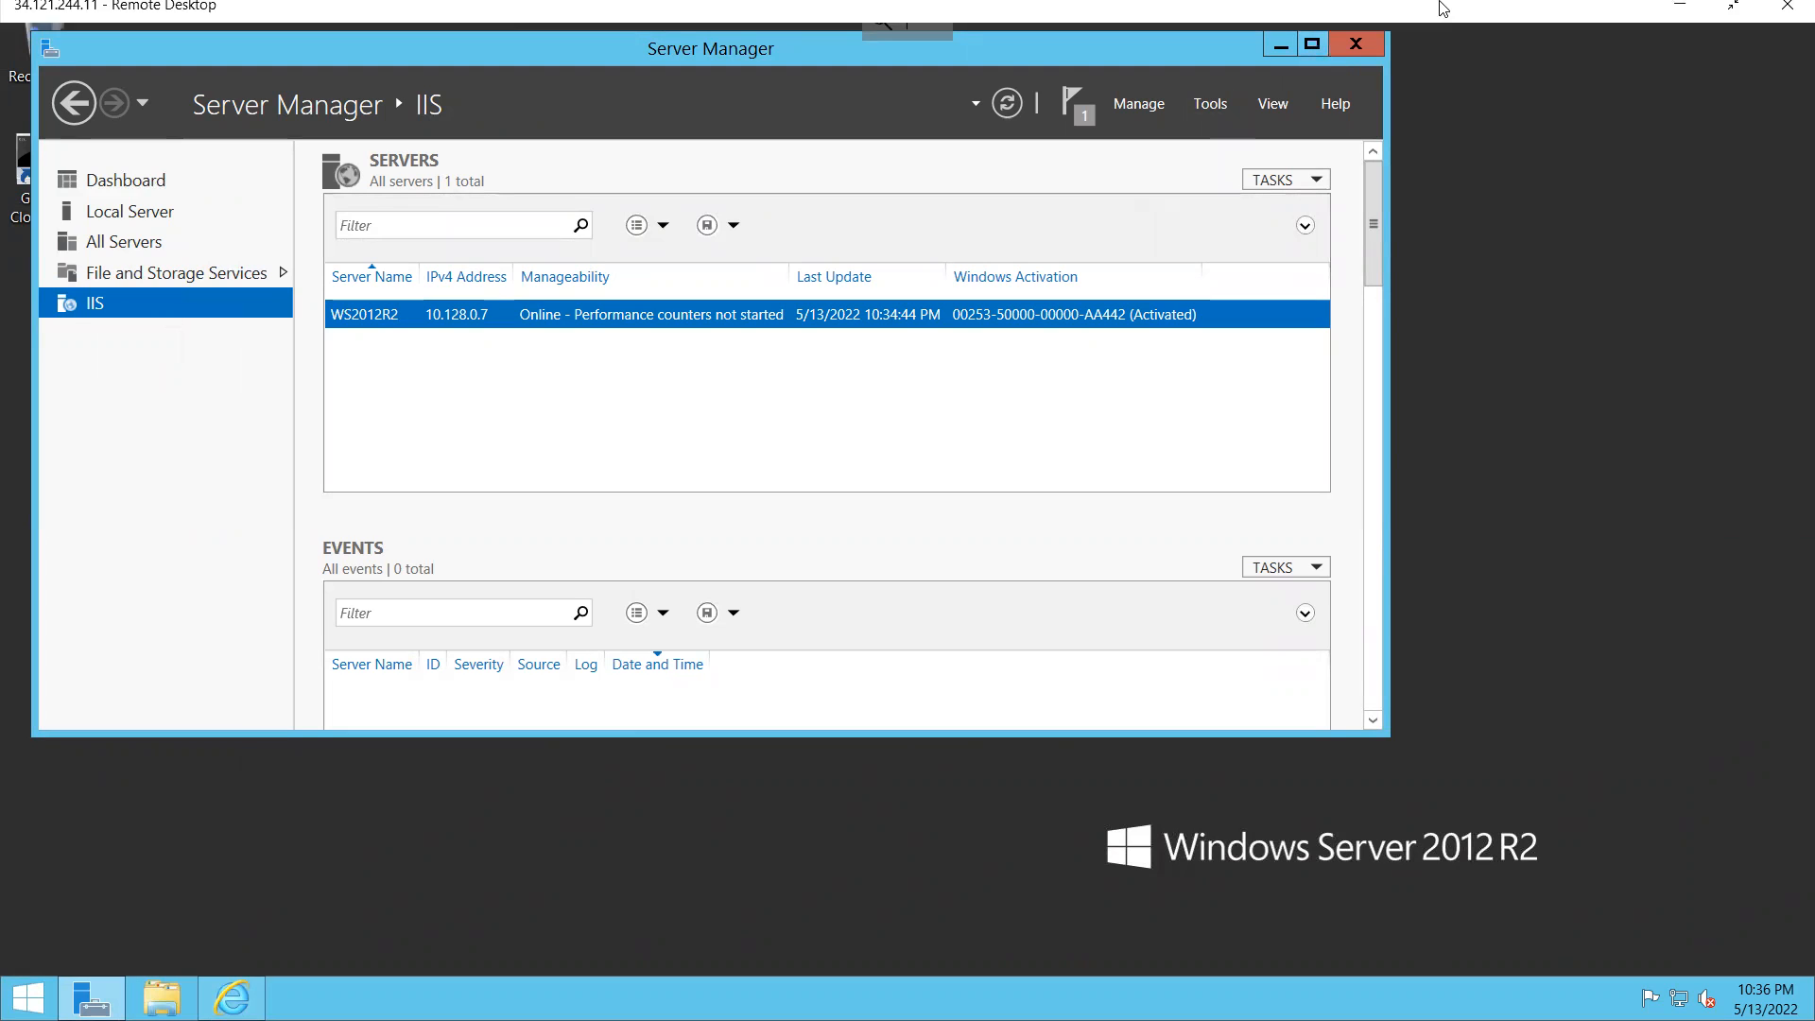
left_click(1735, 21)
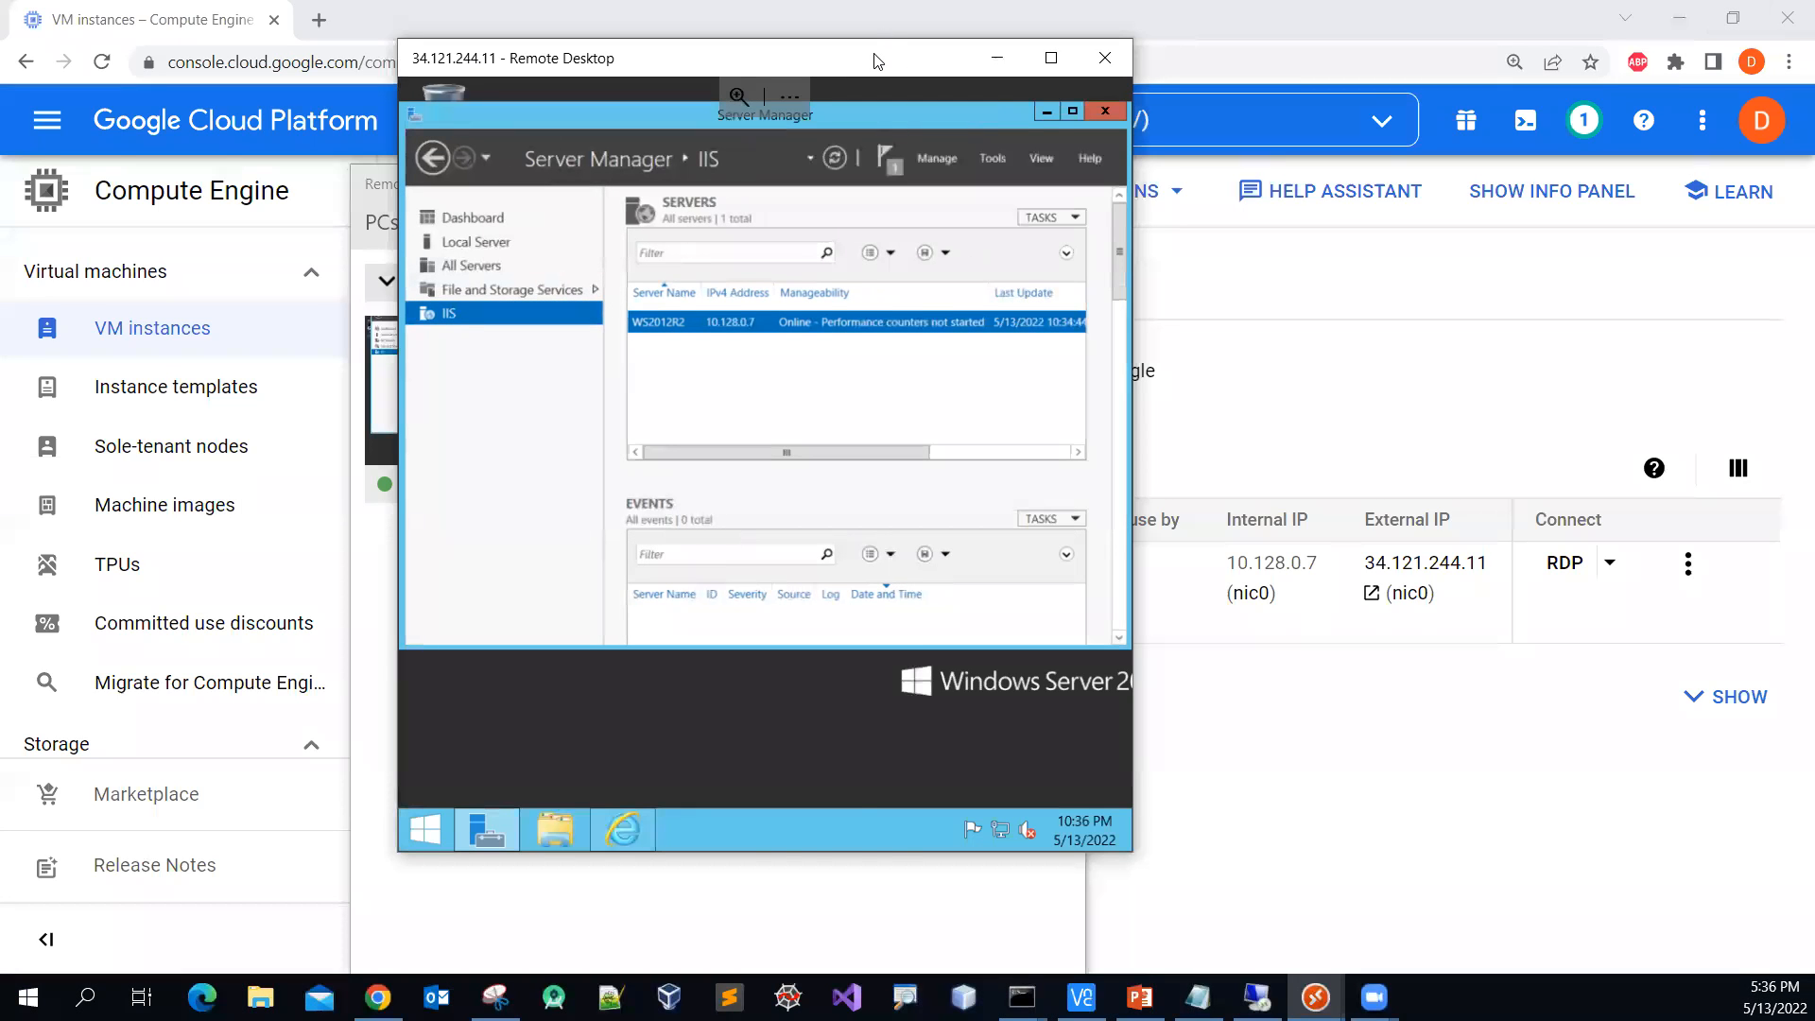
Move the Remote Desktop session window aside and minimize it, and open a new tab in Chrome
left_click_drag(878, 60, 633, 71)
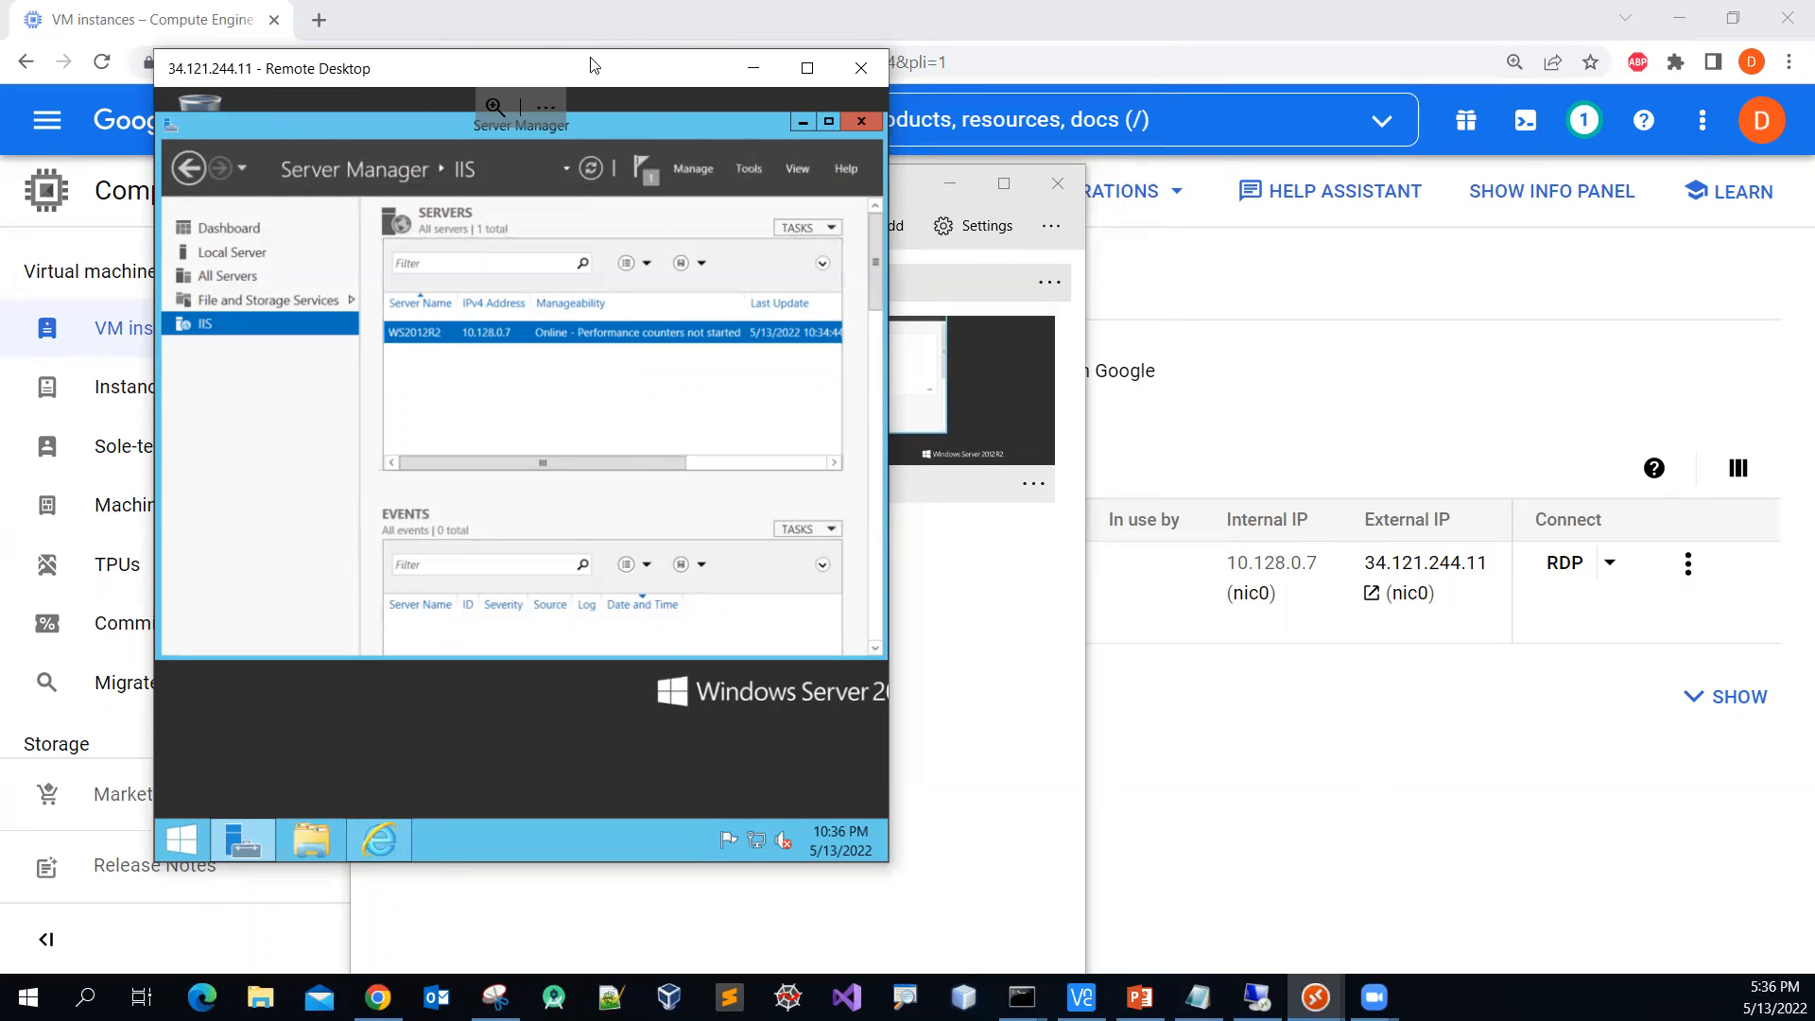
left_click(753, 75)
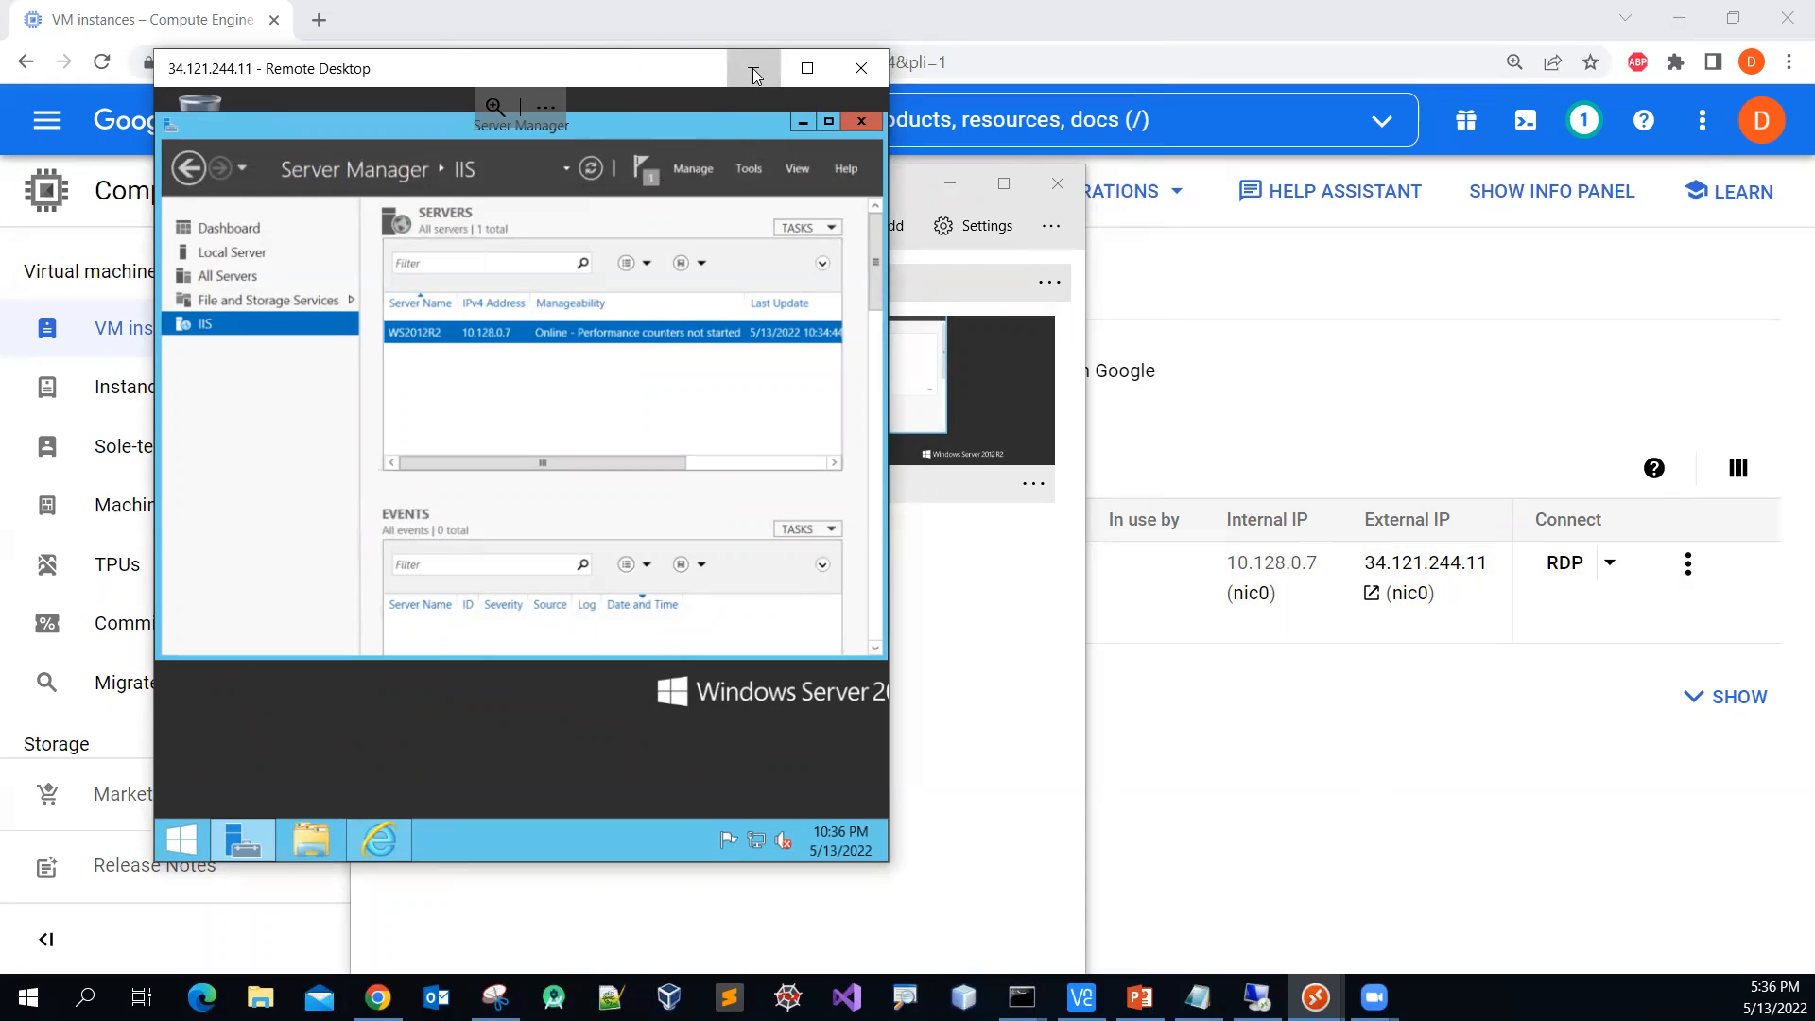
left_click(319, 20)
left_click(318, 20)
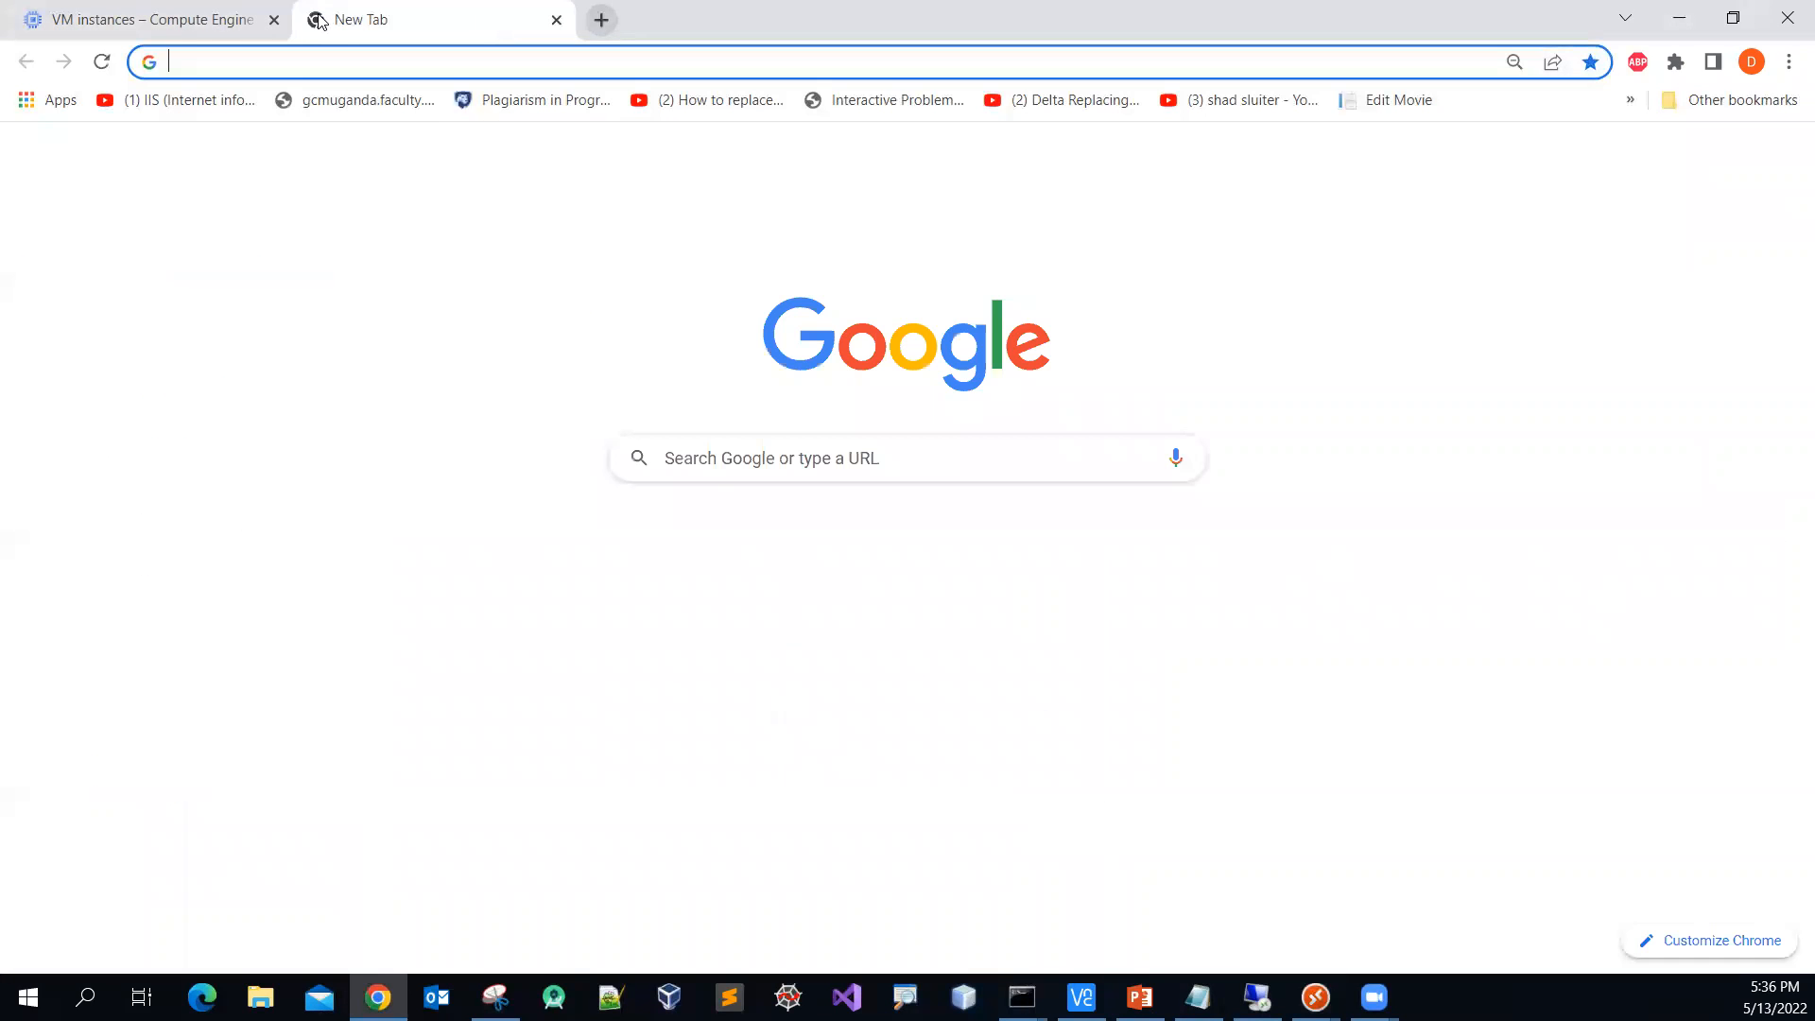
Copy the external IP of the ws2012r2 instance and load it in the new browser tab to test the web server
left_click(225, 21)
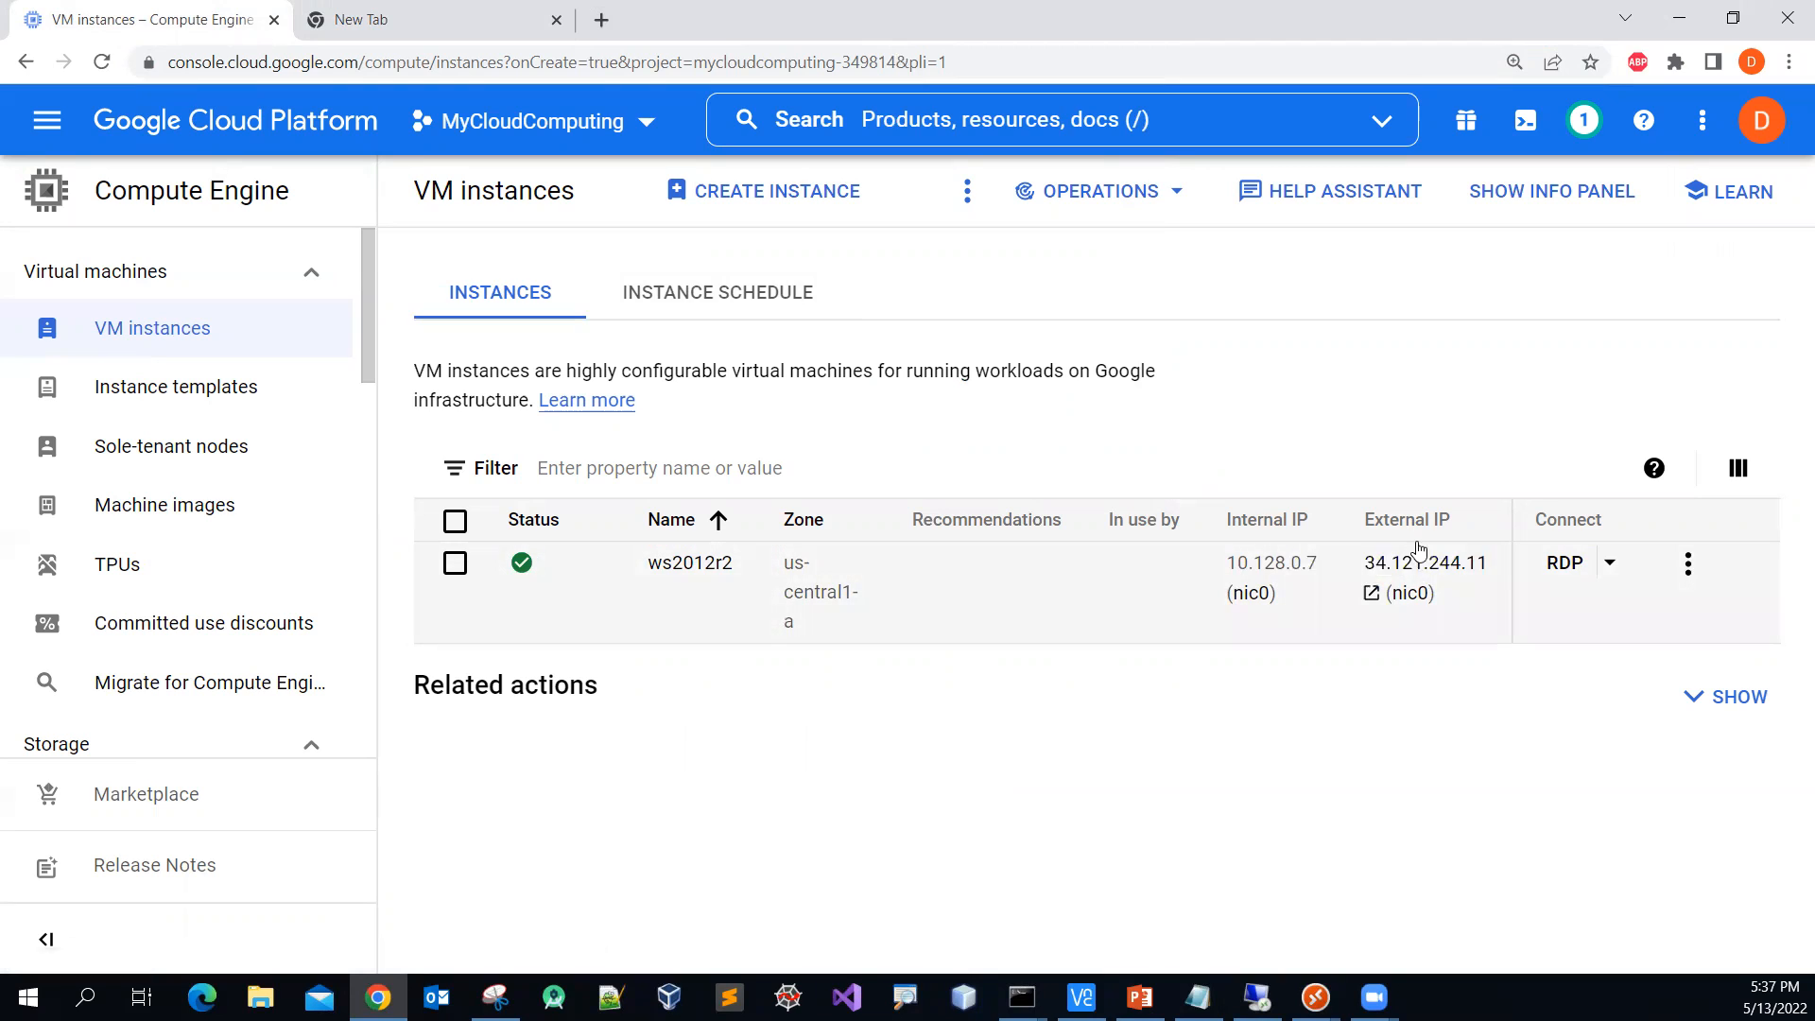
left_click(1459, 597)
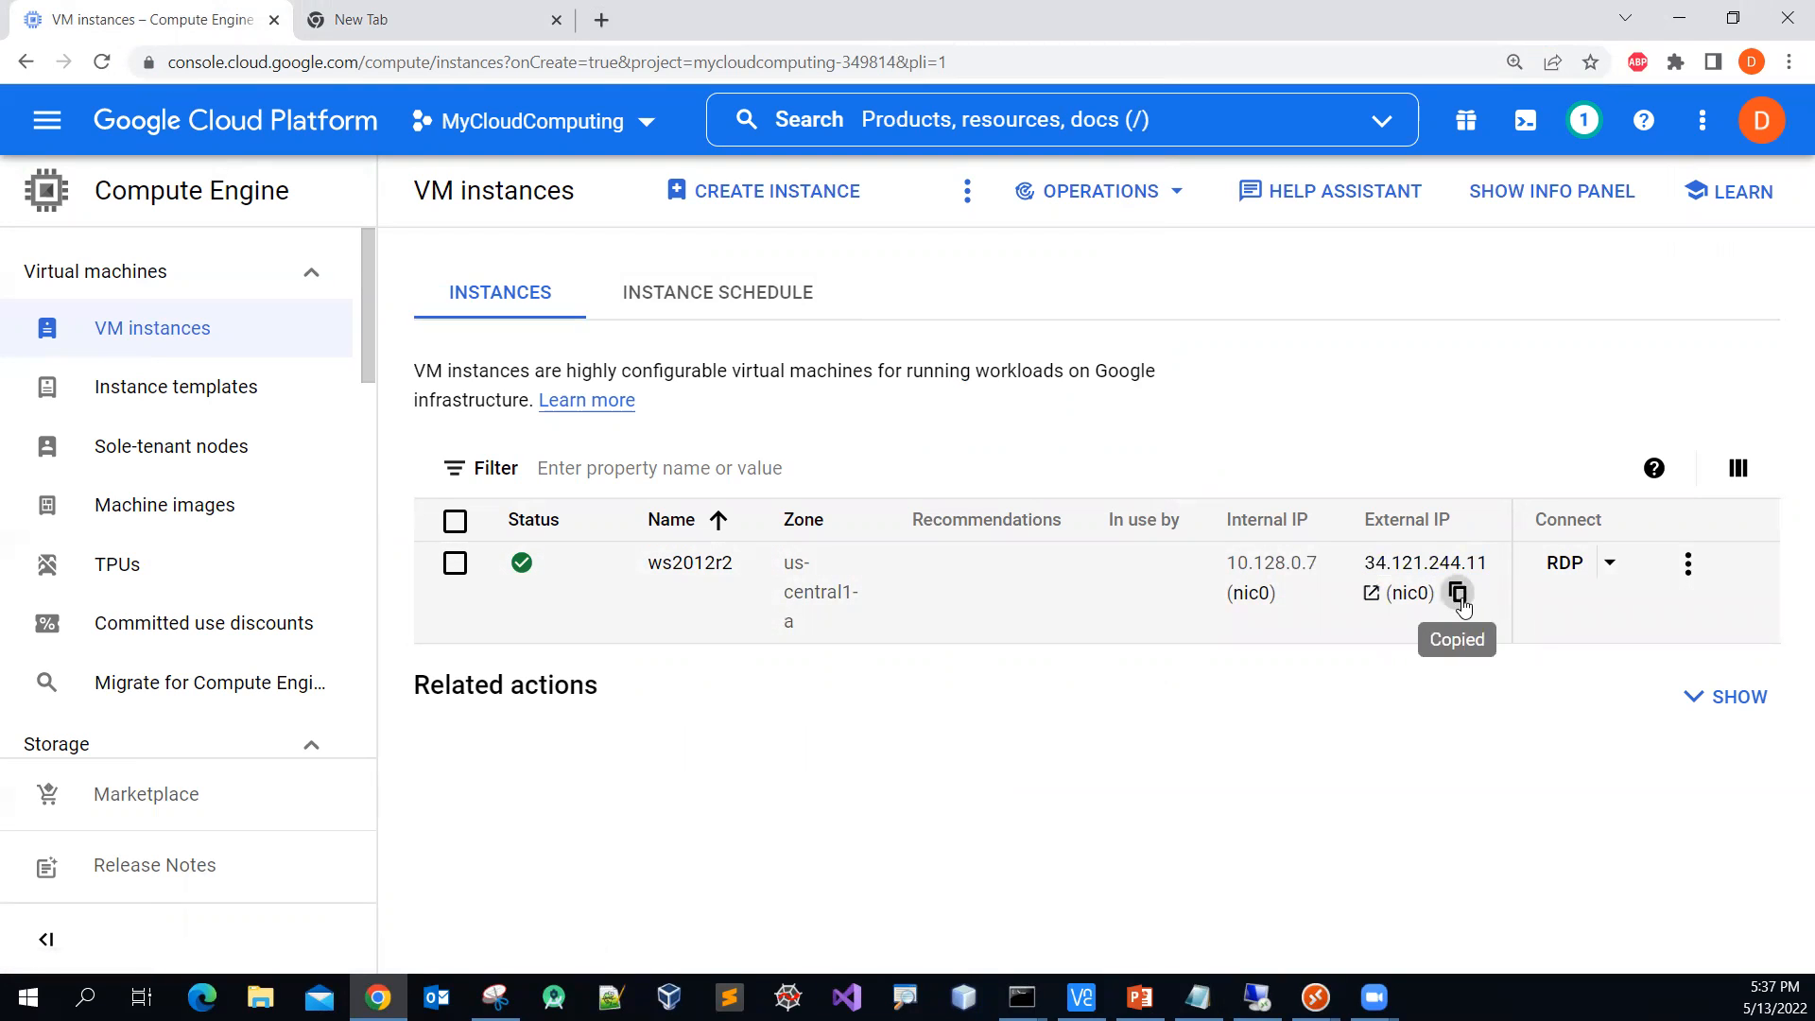
left_click(497, 22)
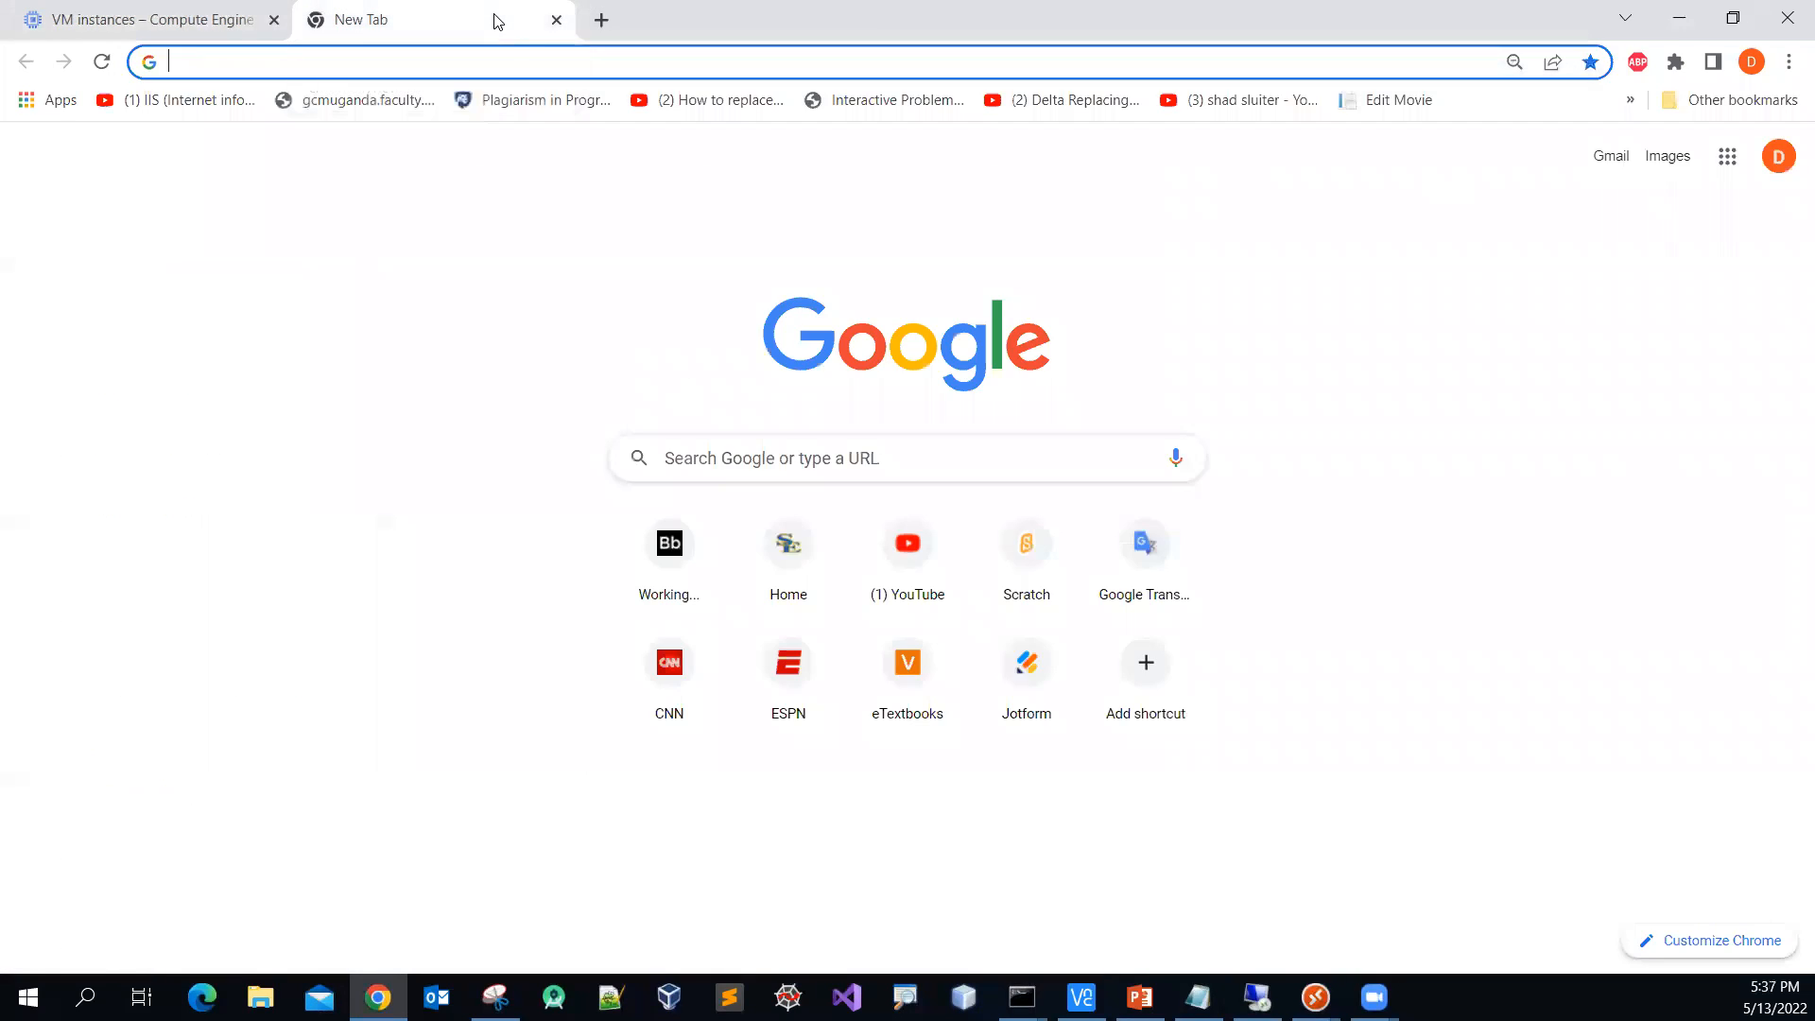
left_click(562, 64)
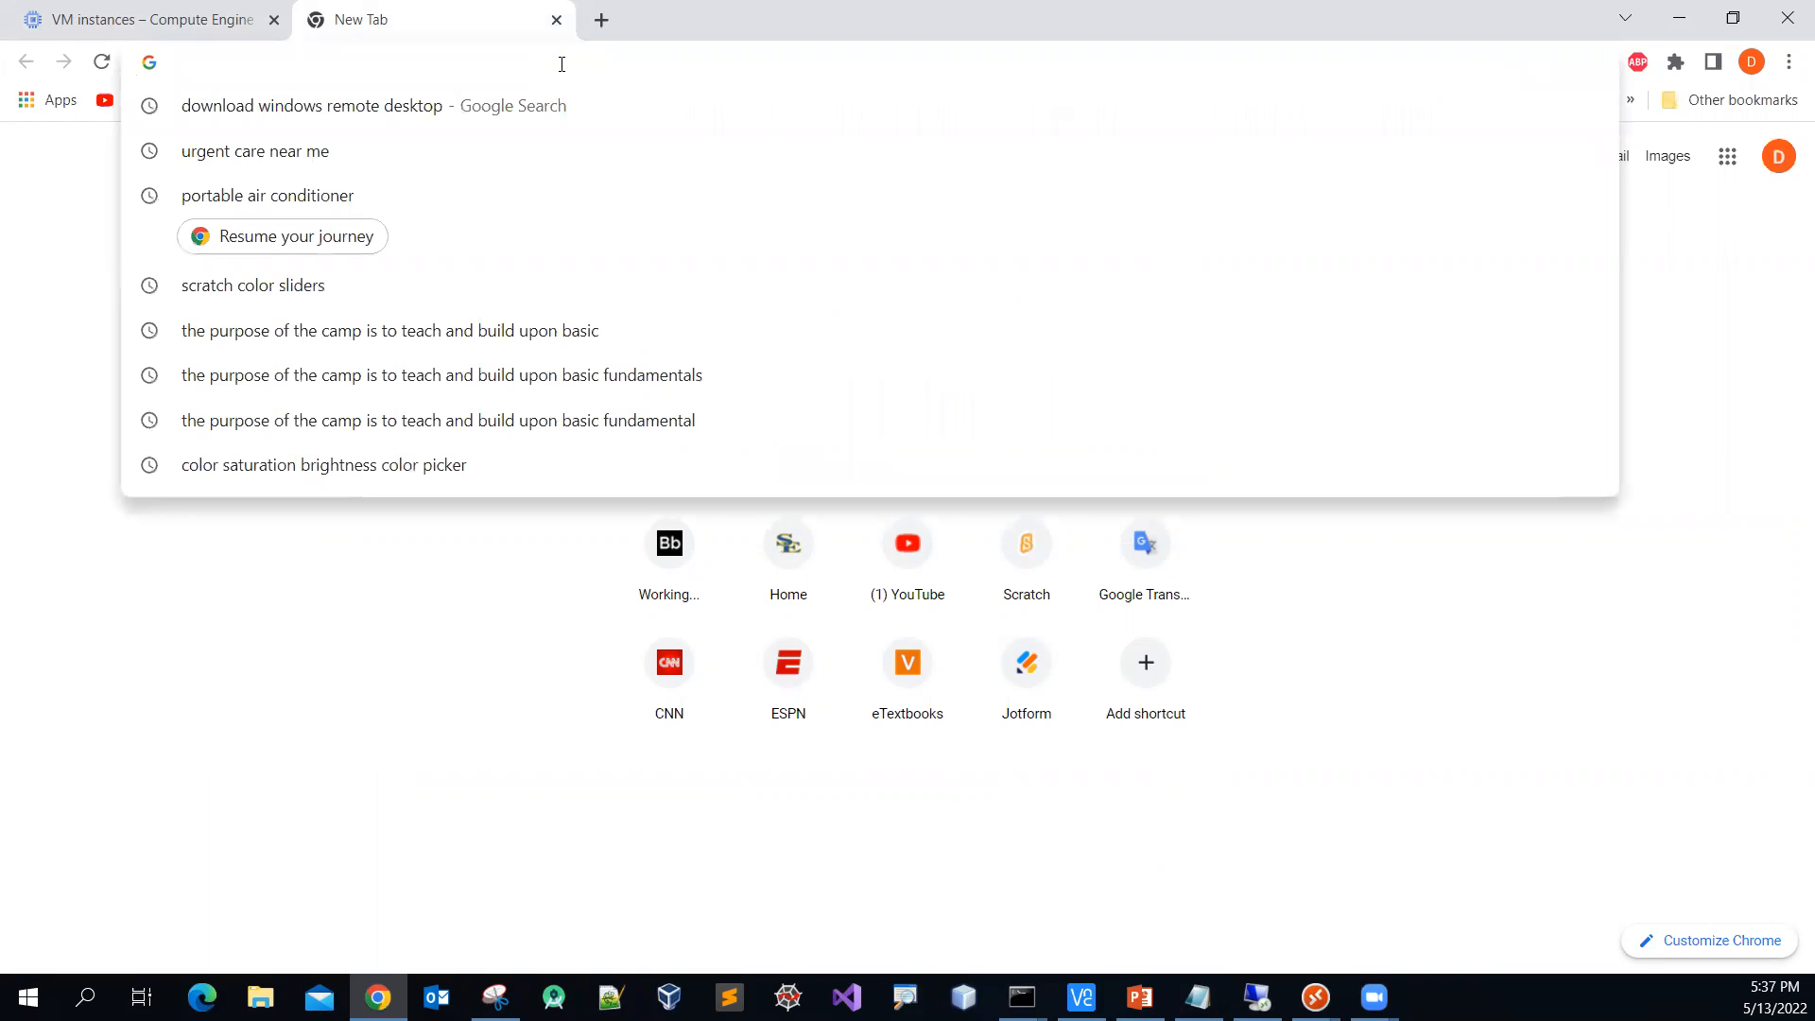
key("ctrl+v")
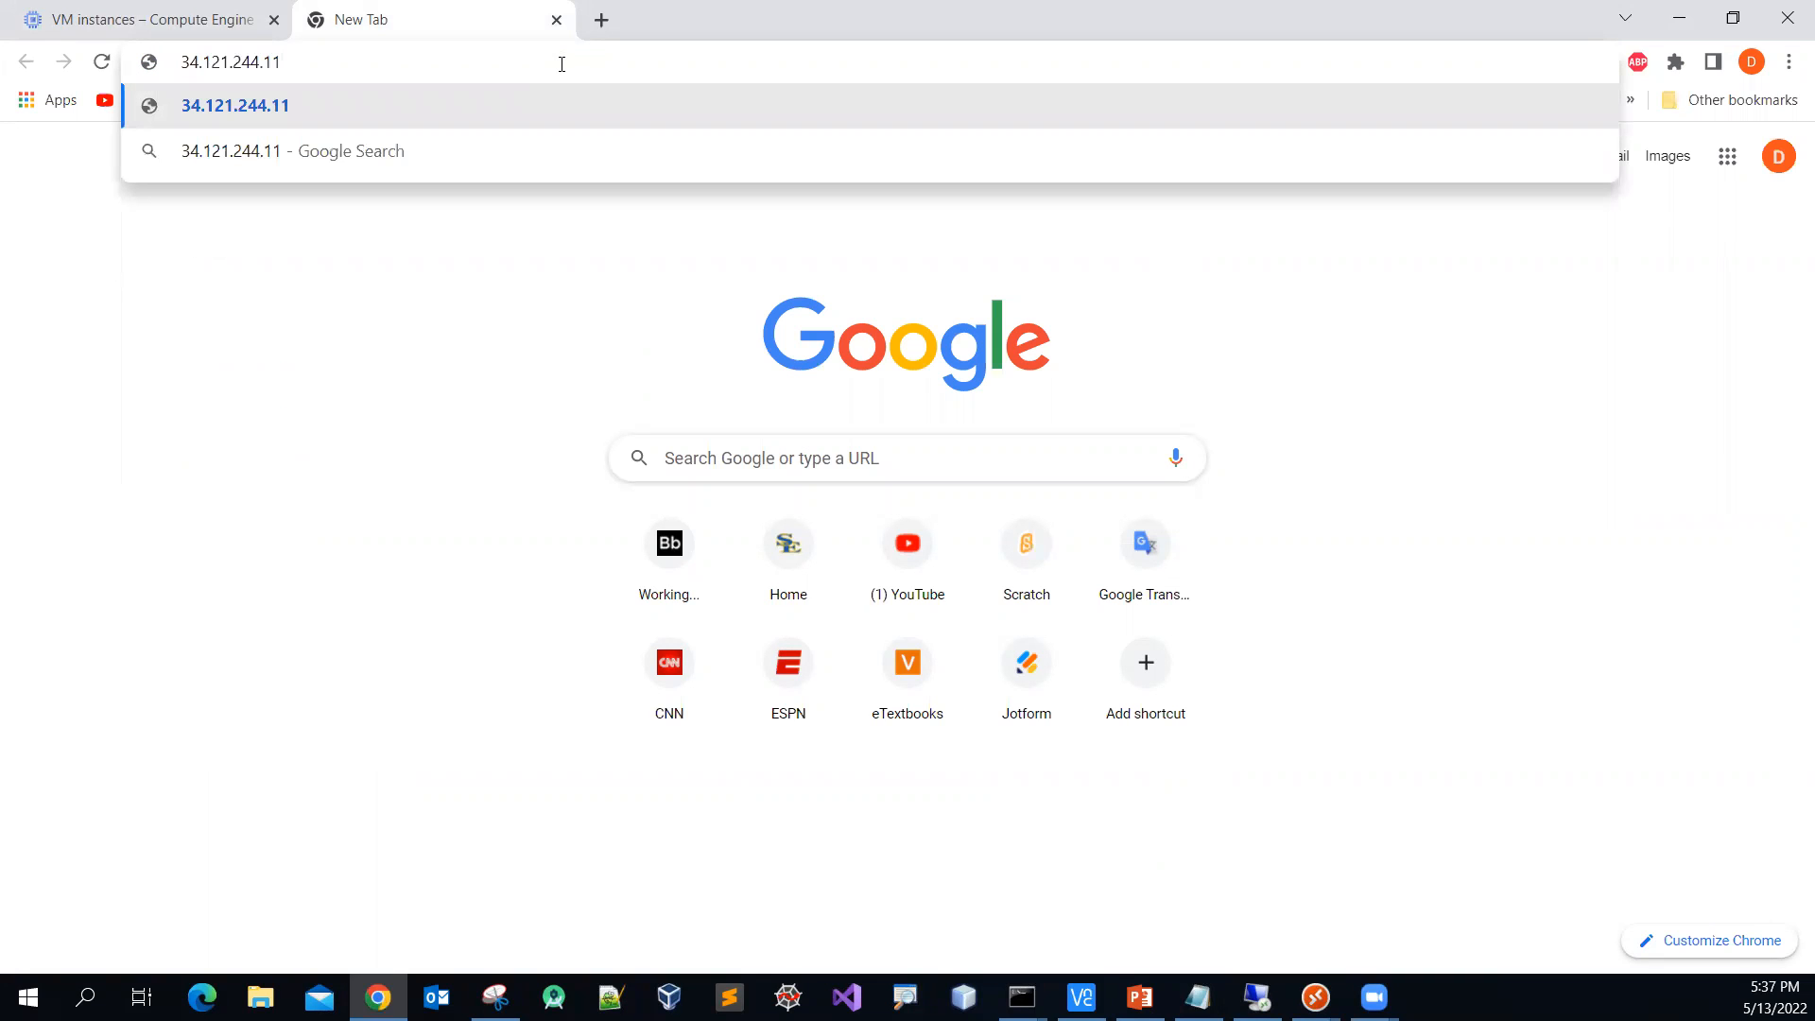
key("Return")
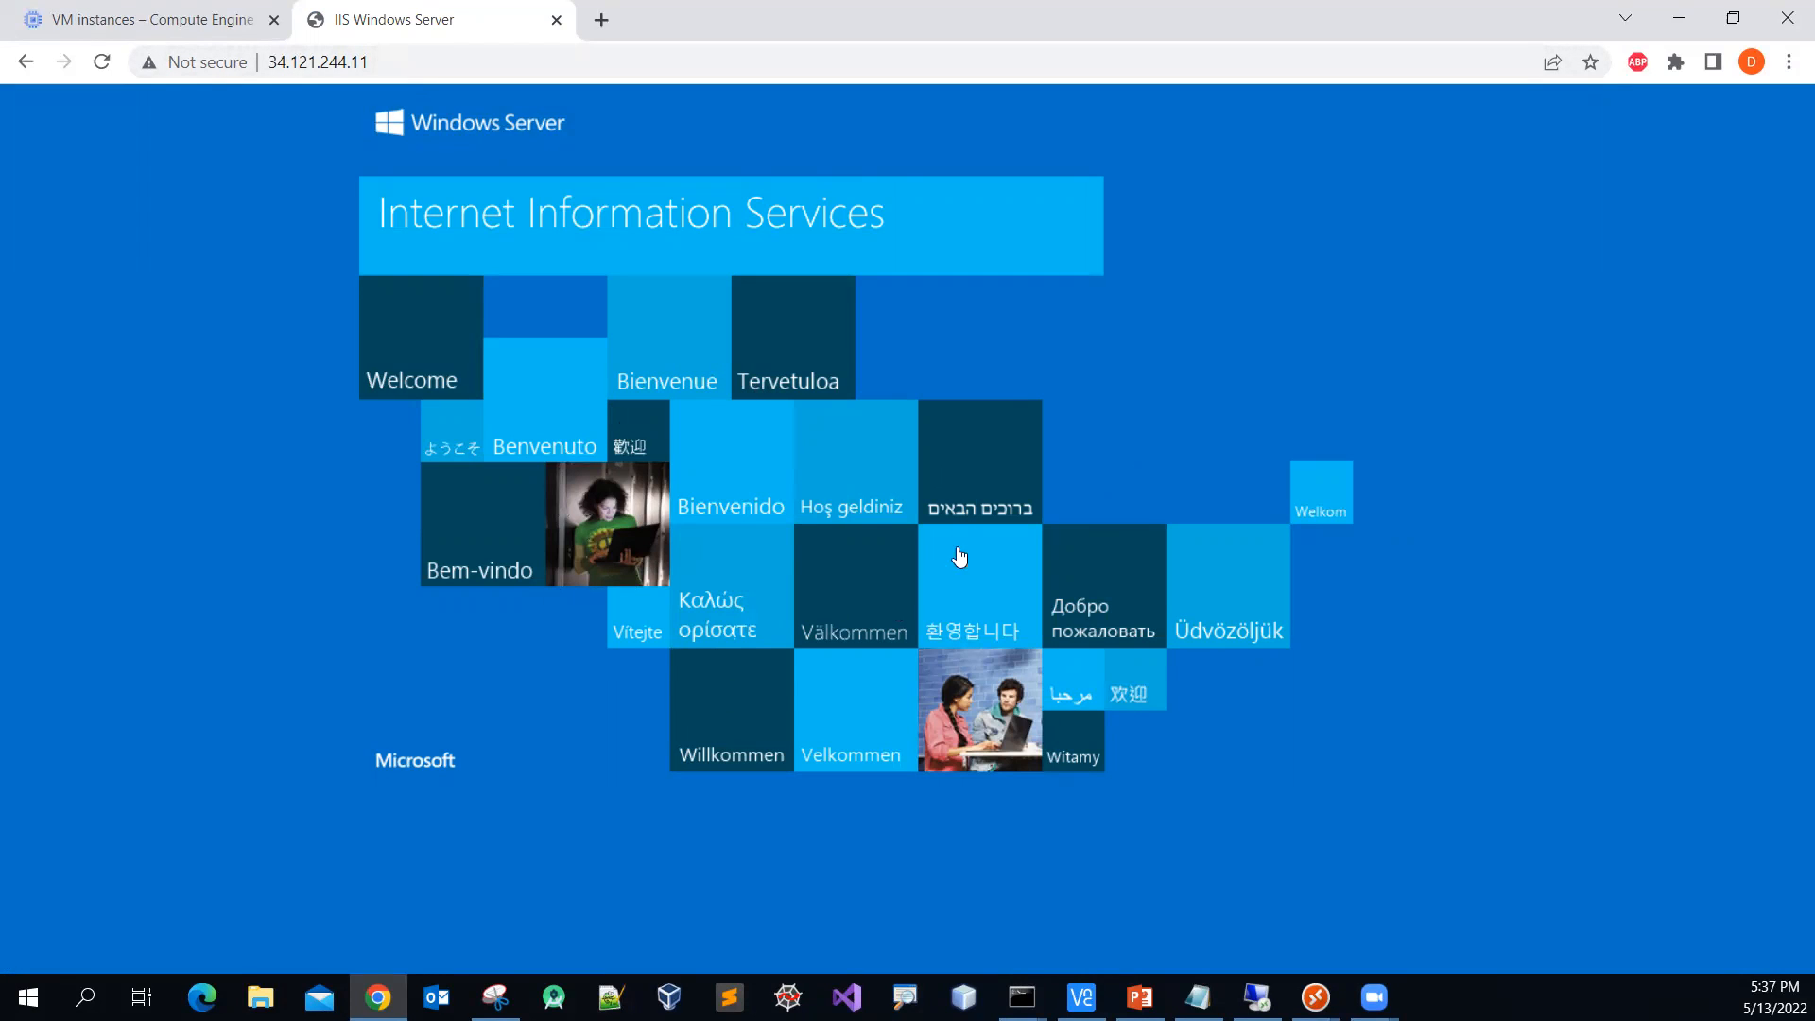
Return to the VM instances page, then switch to the 34.121.244.11 Remote Desktop session and maximize its window
left_click(218, 16)
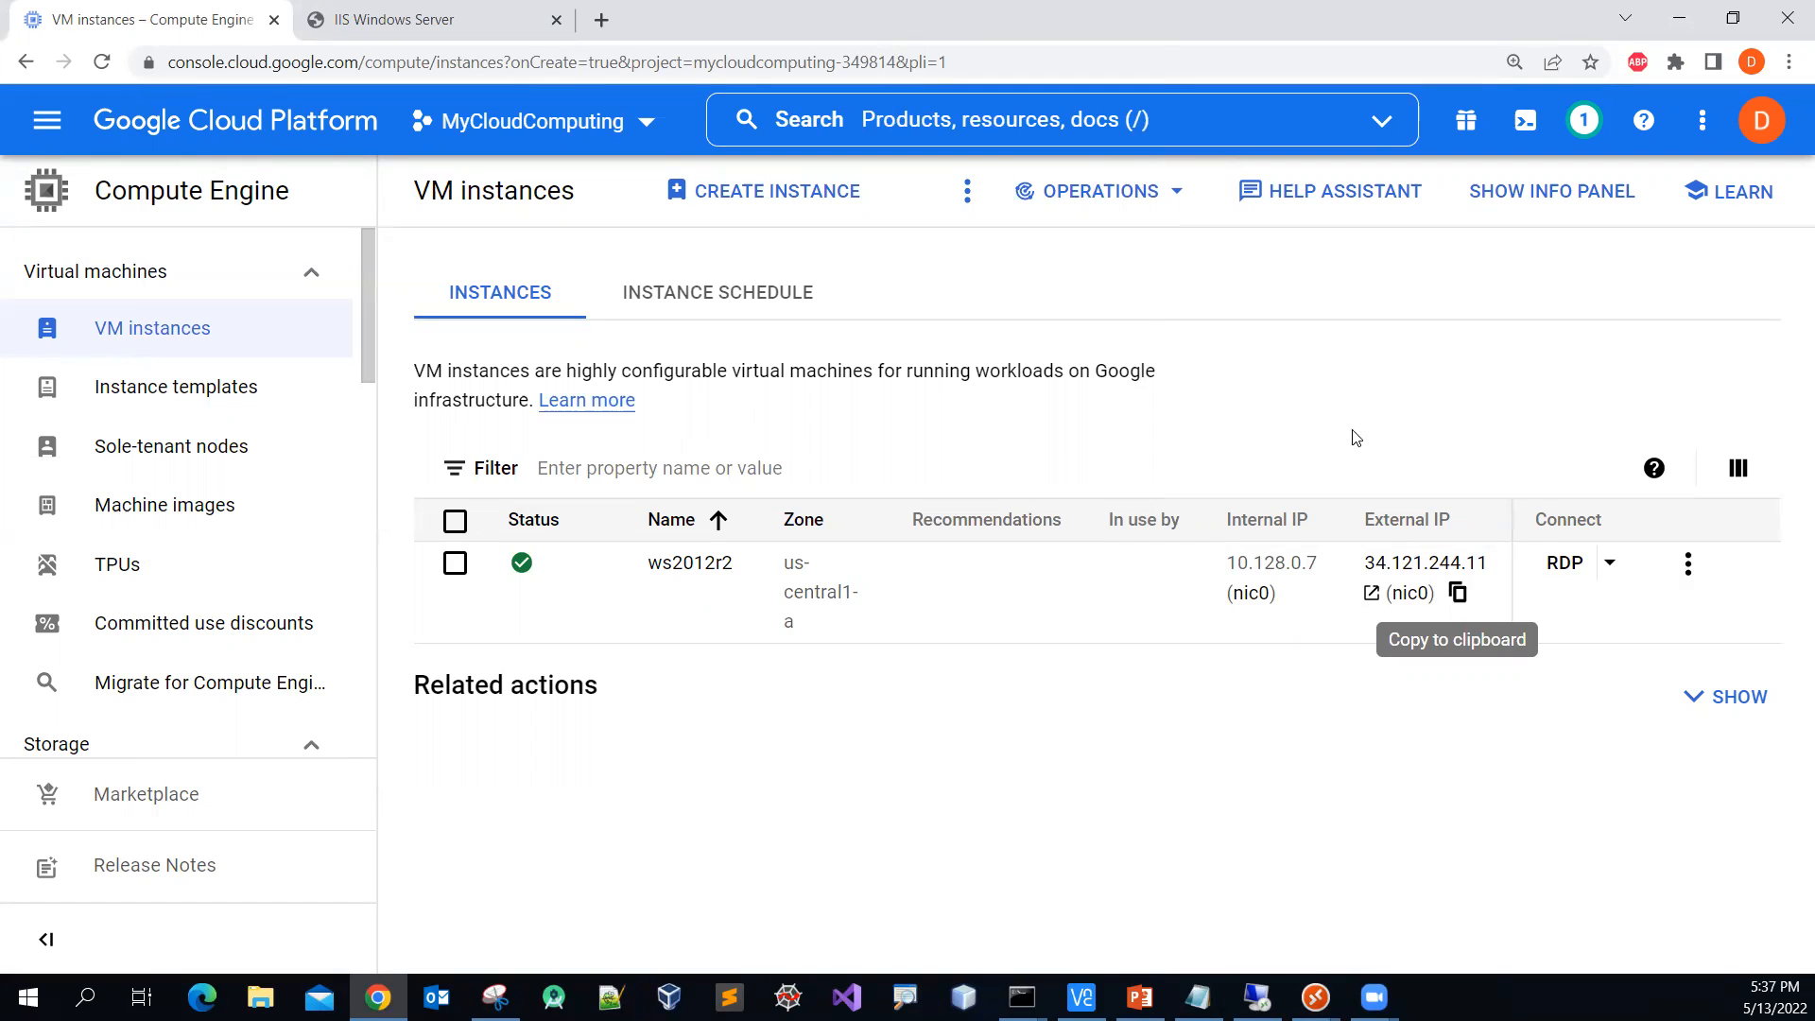
left_click(1316, 996)
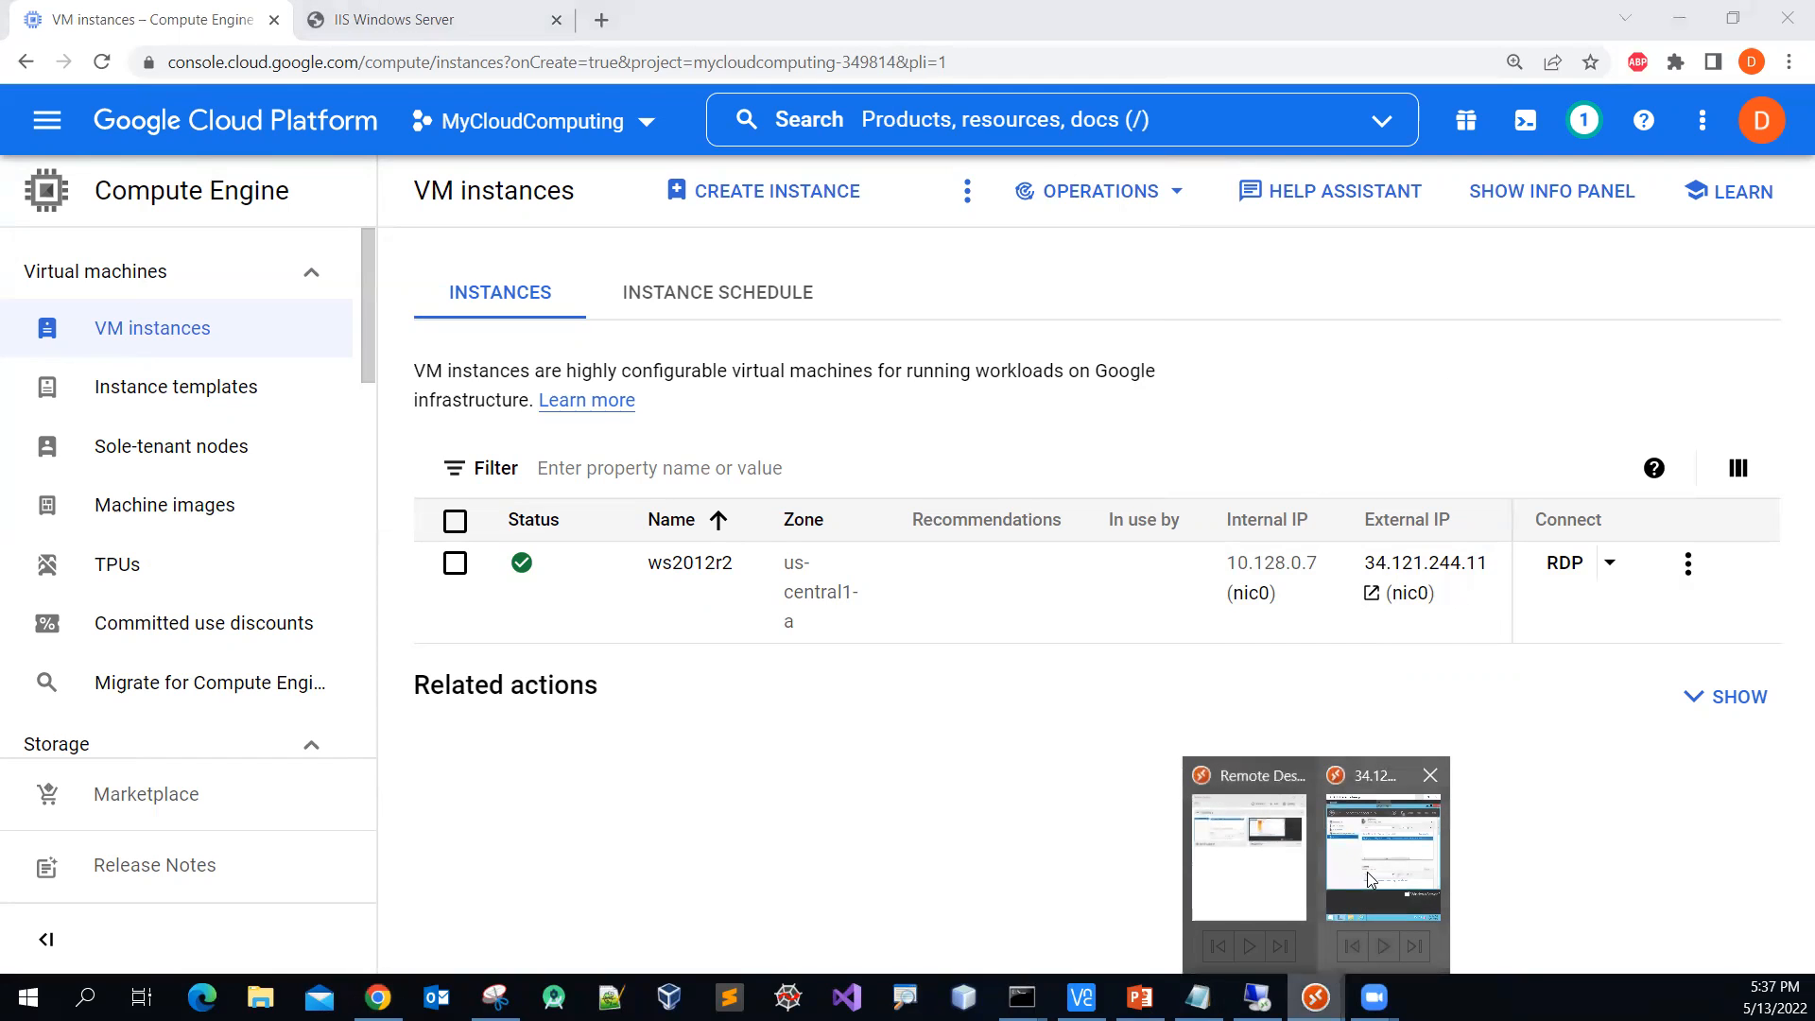
left_click(1266, 881)
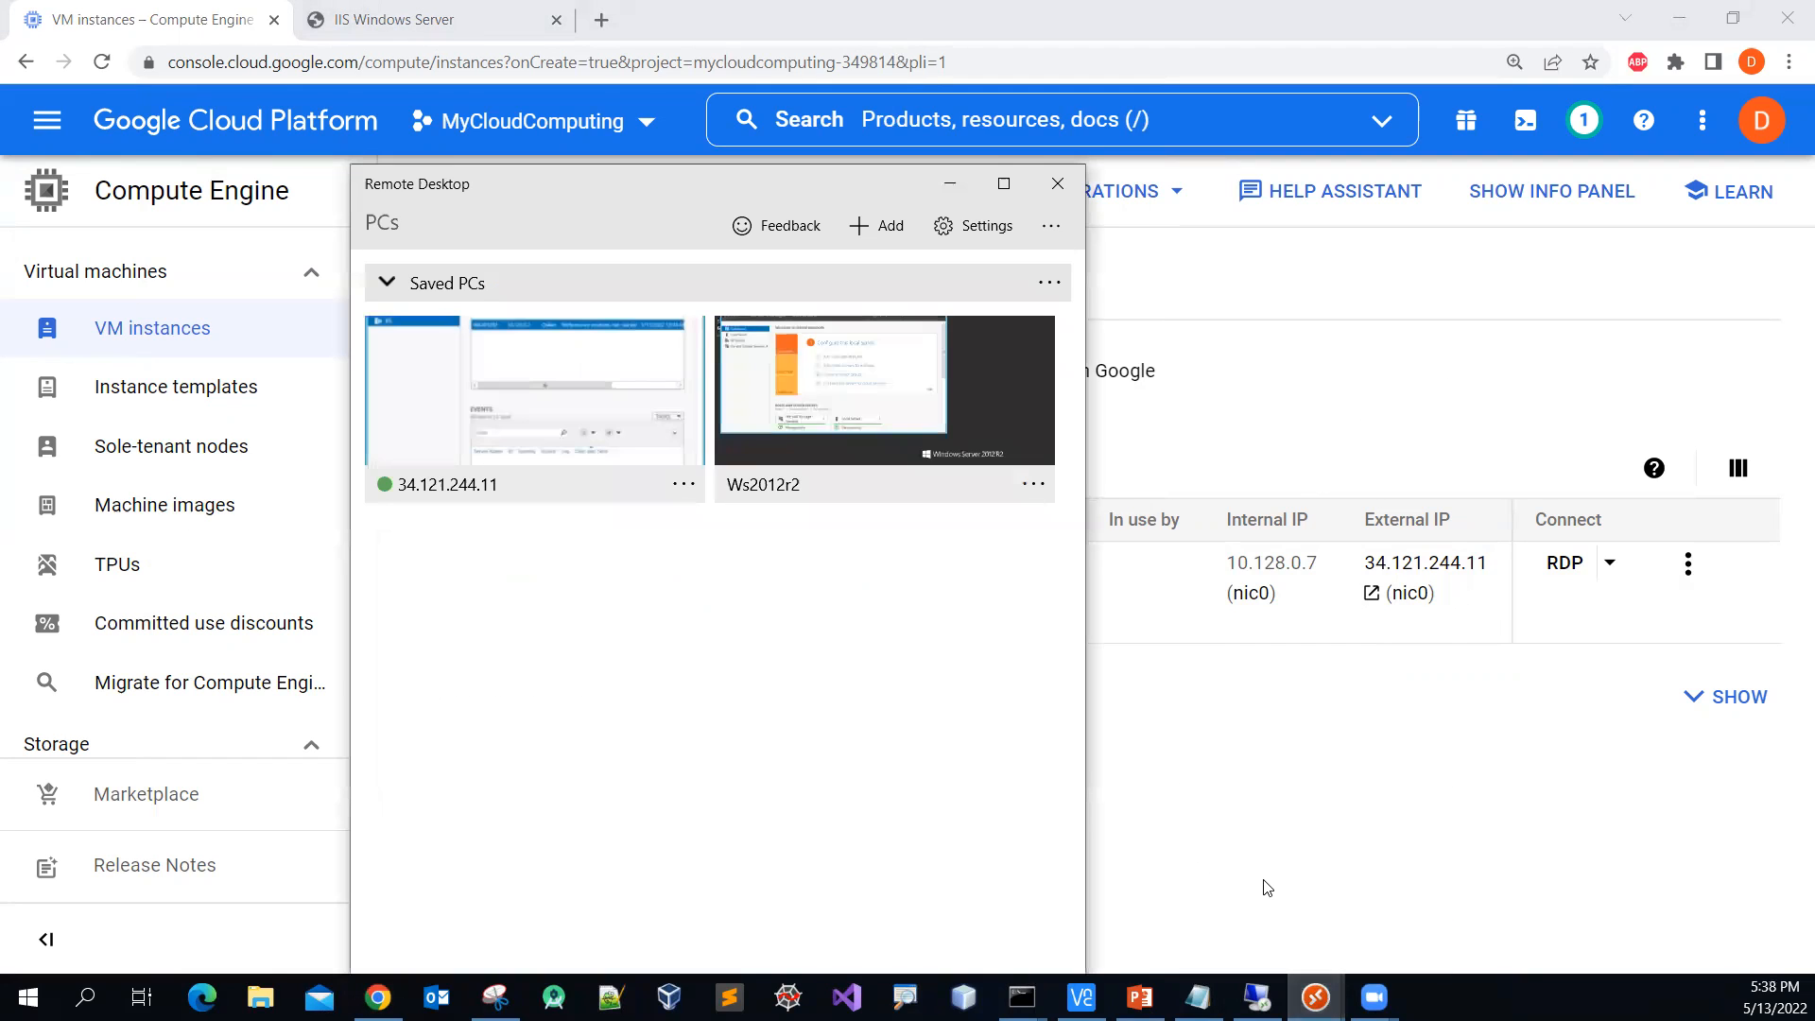
left_click(950, 183)
left_click(1316, 996)
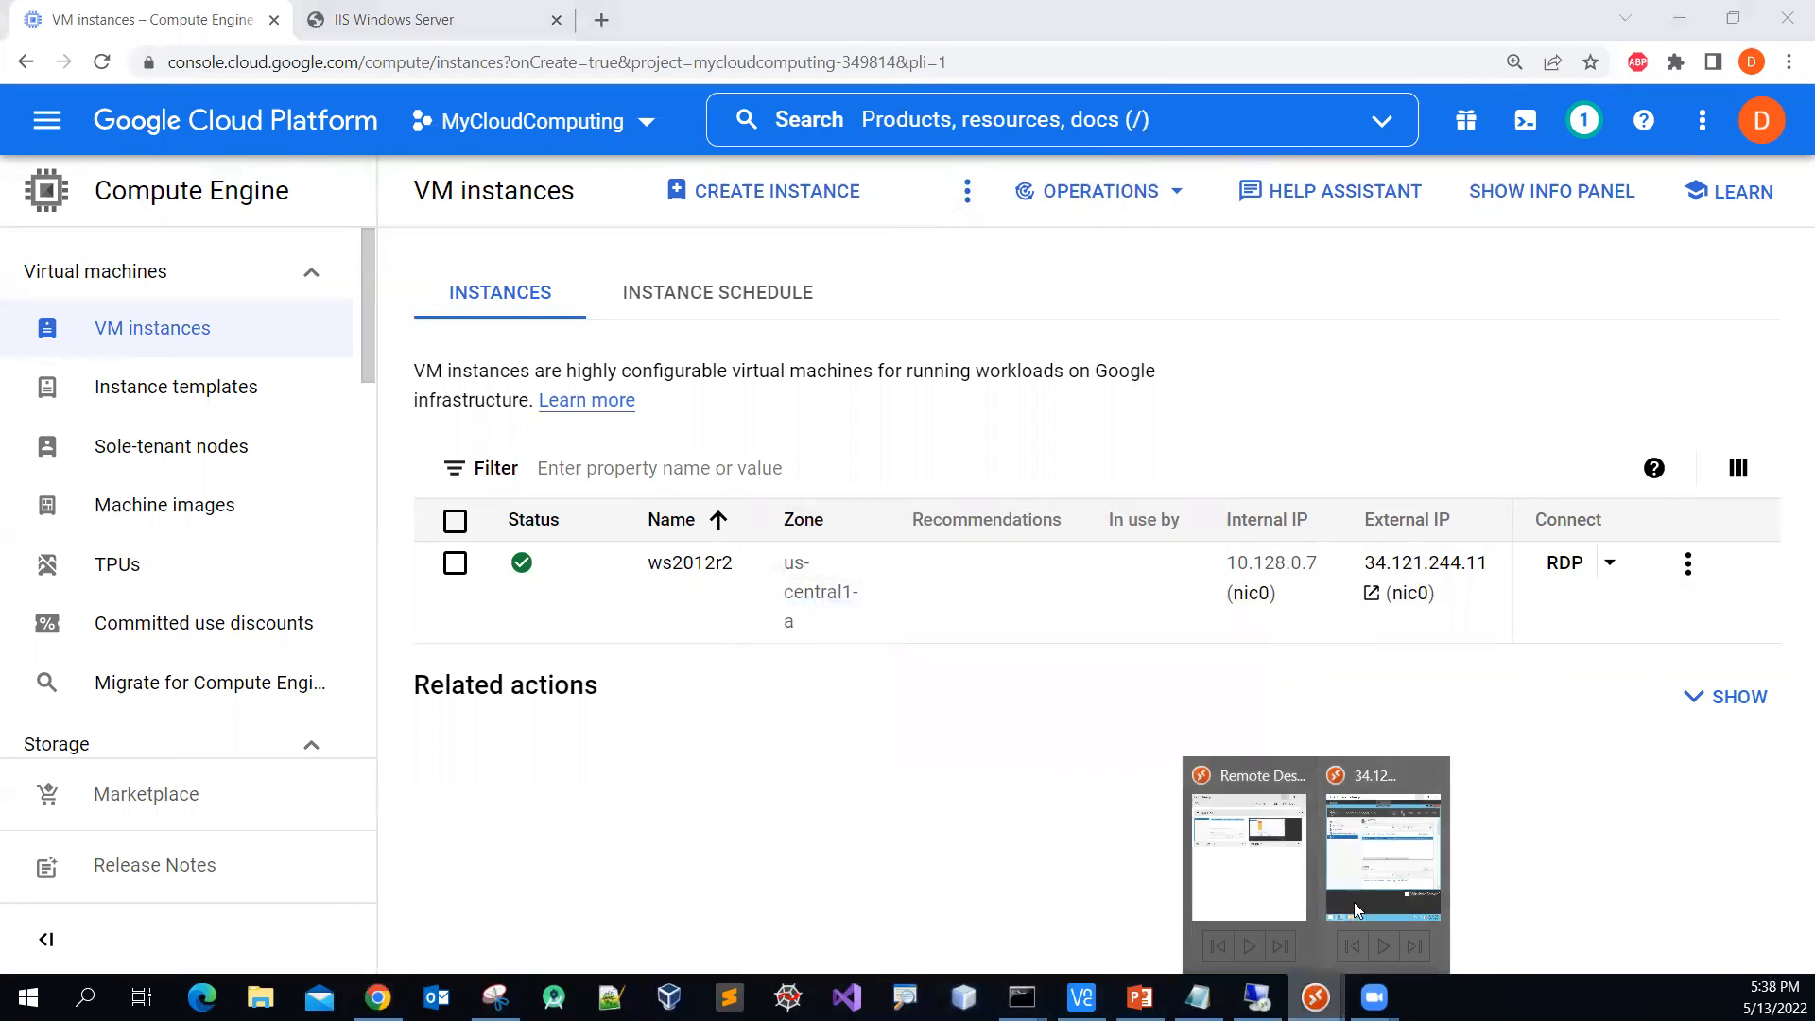
left_click(1389, 884)
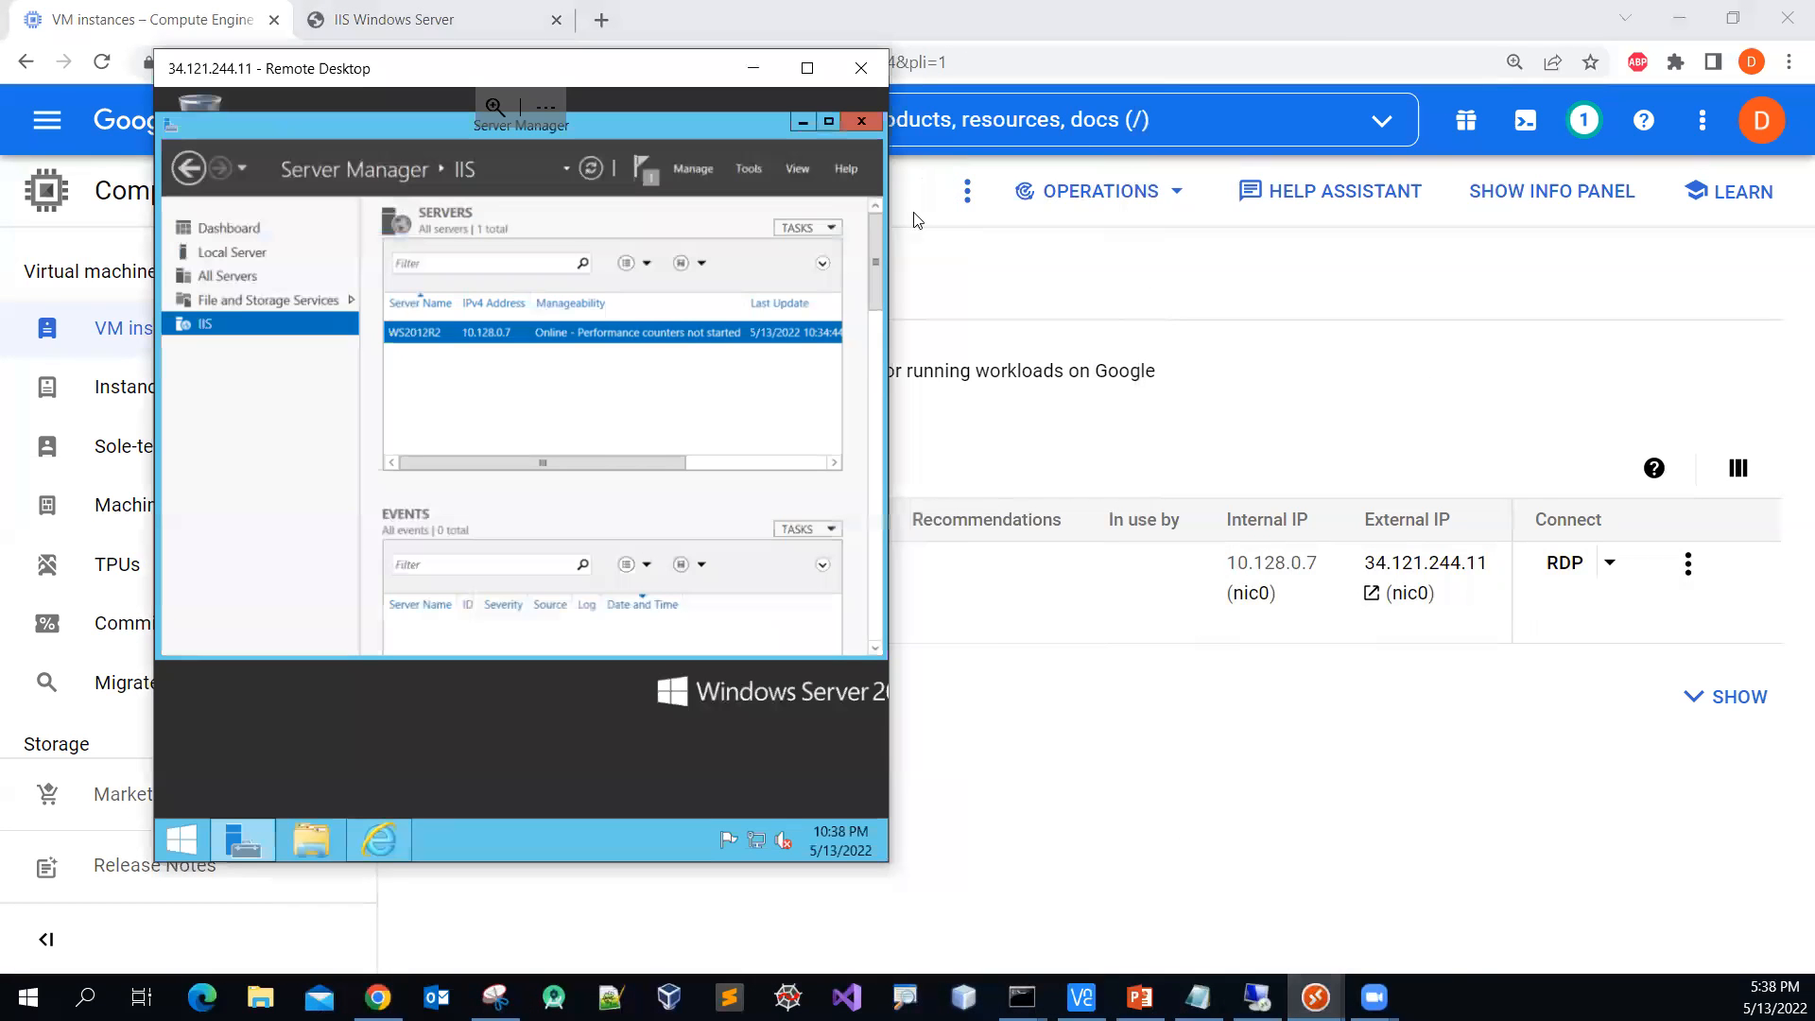
left_click(808, 69)
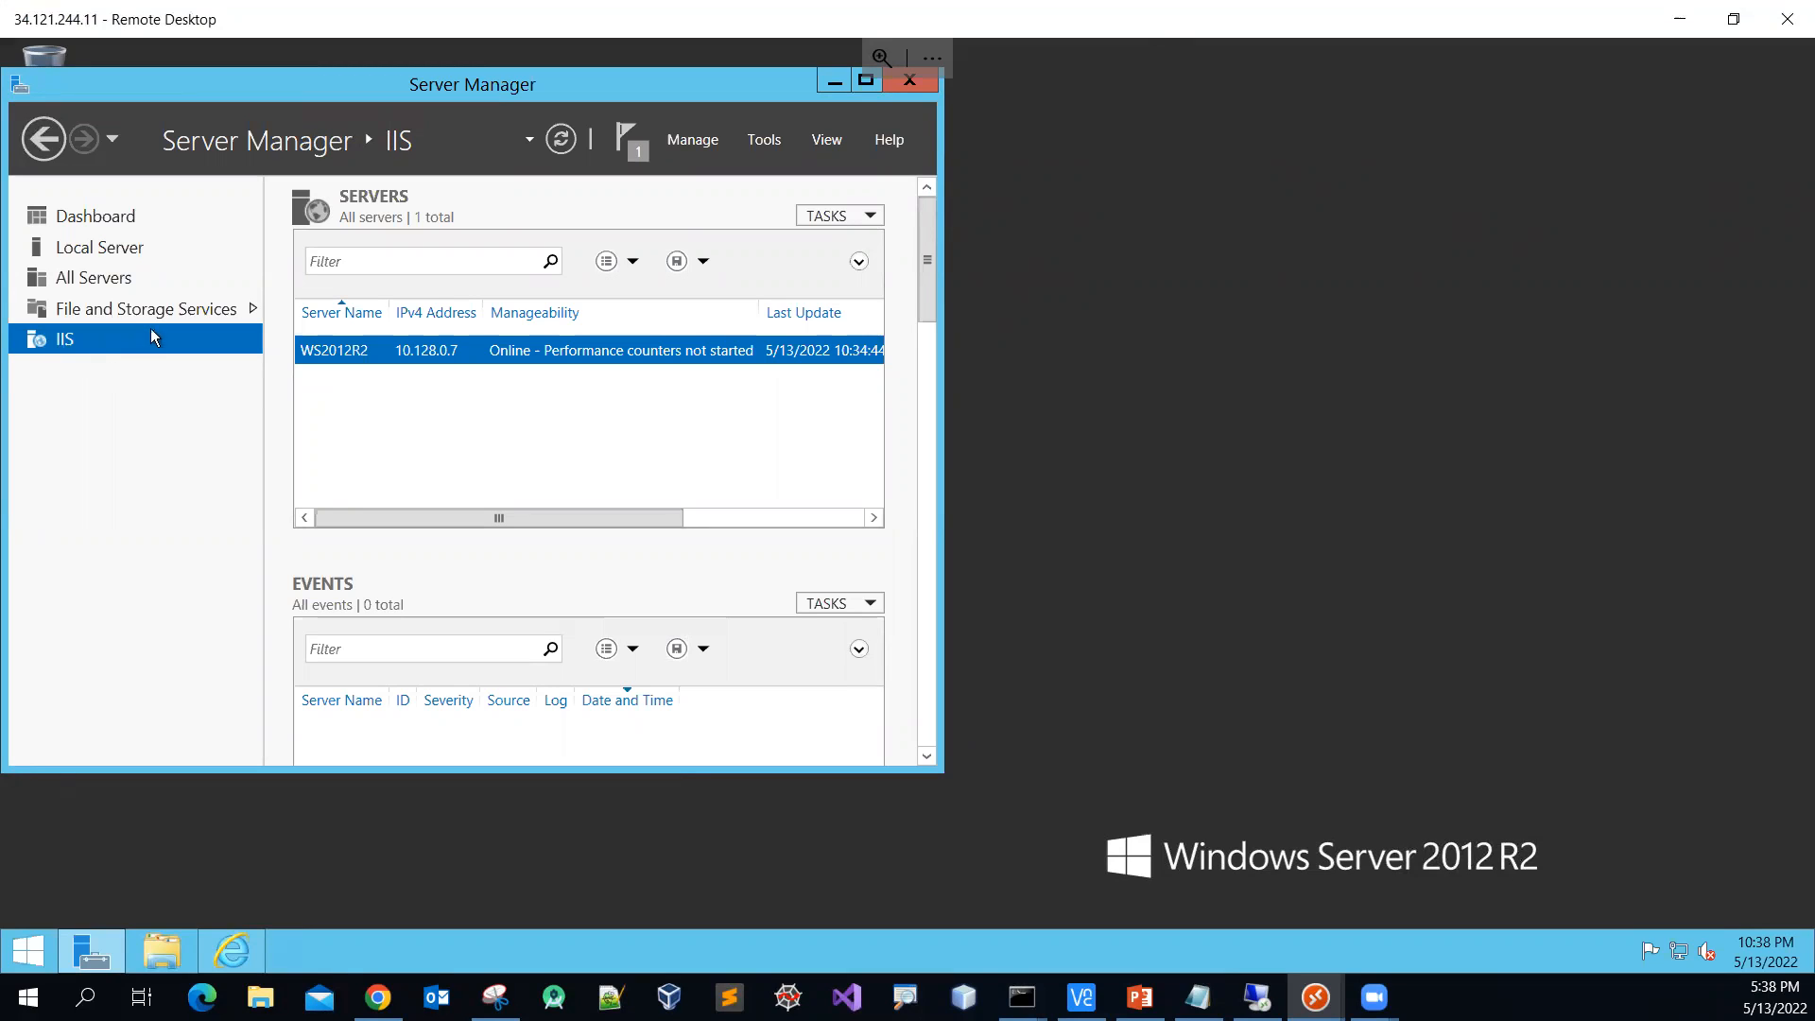
Open the C:\inetpub\wwwroot folder in File Explorer on the remote server
left_click(166, 955)
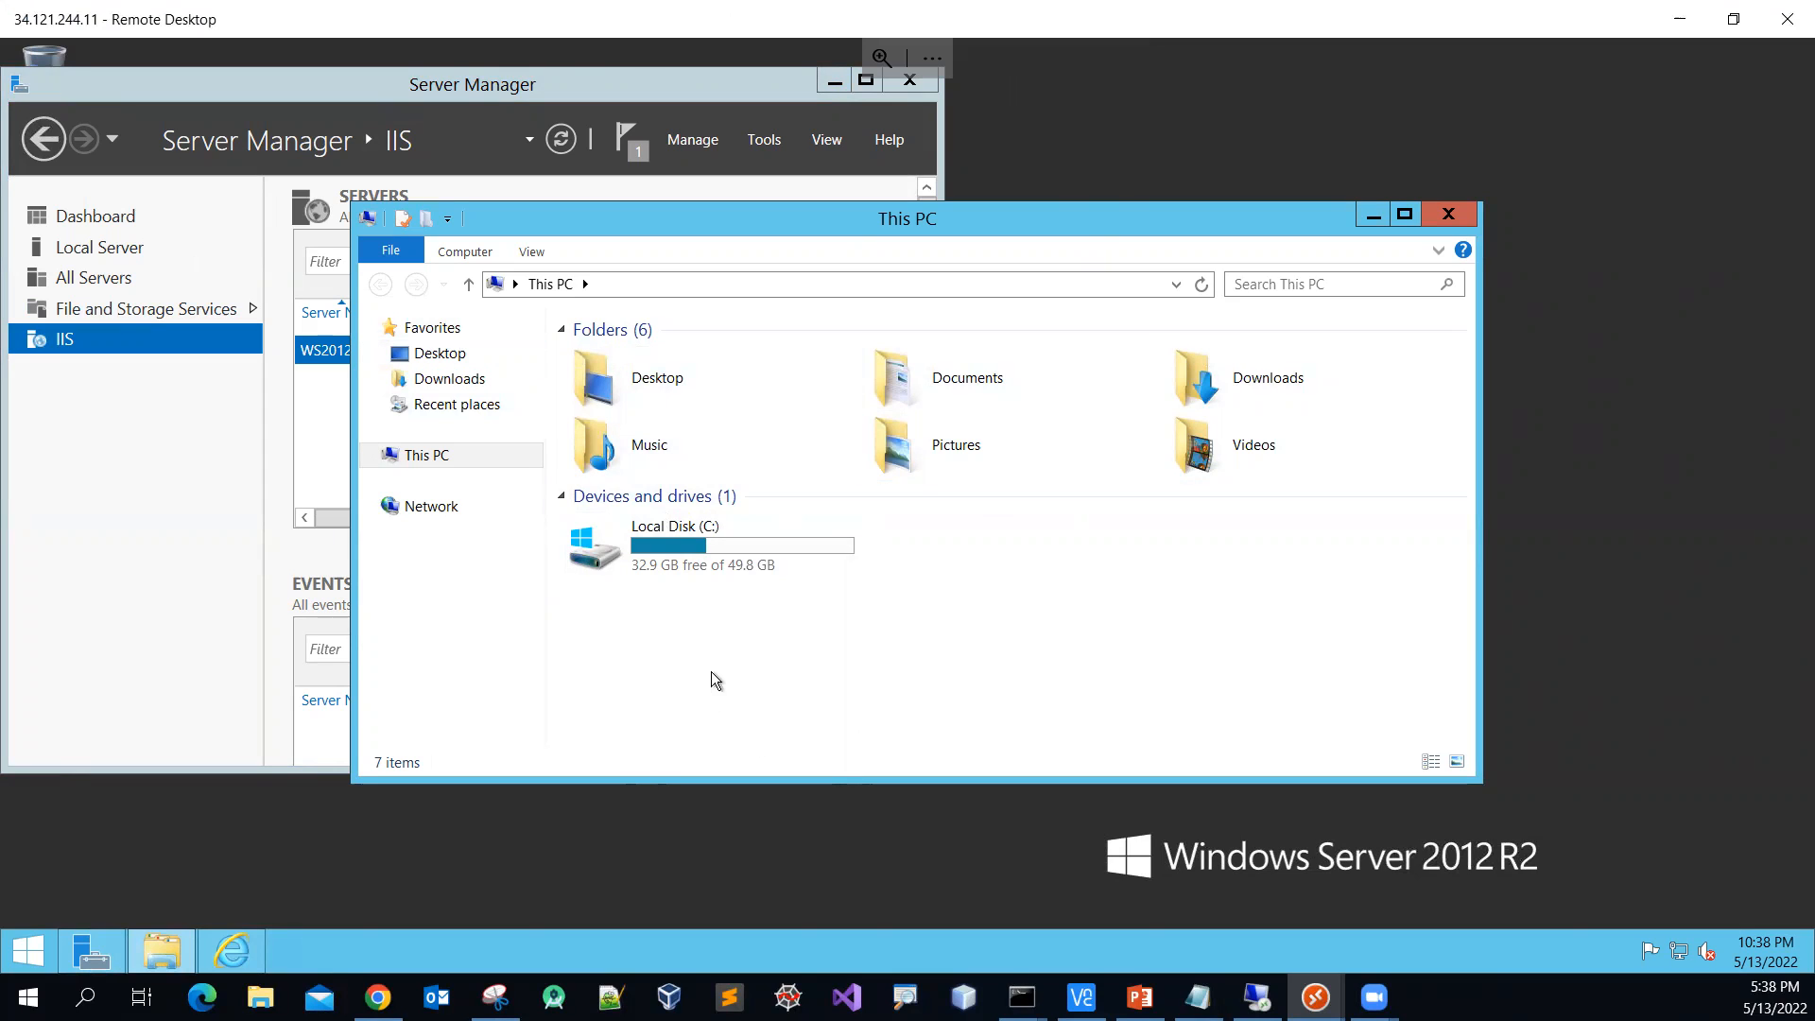
double_click(600, 562)
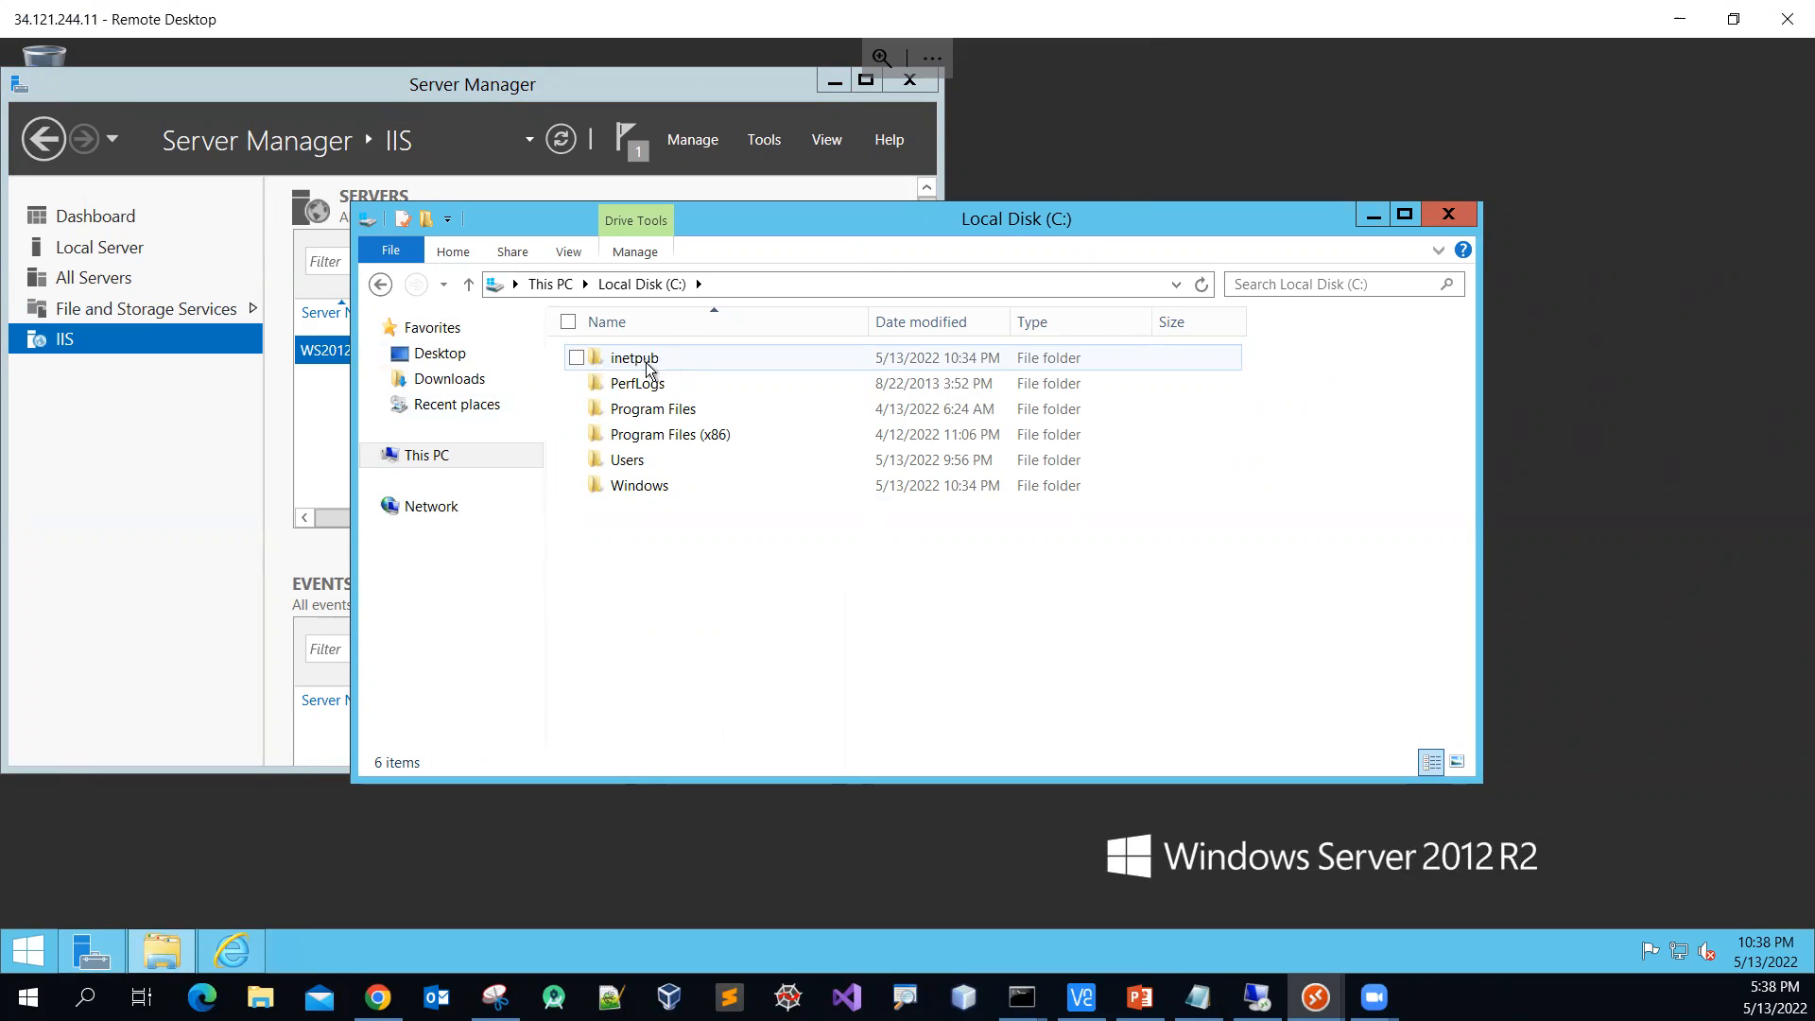
double_click(632, 359)
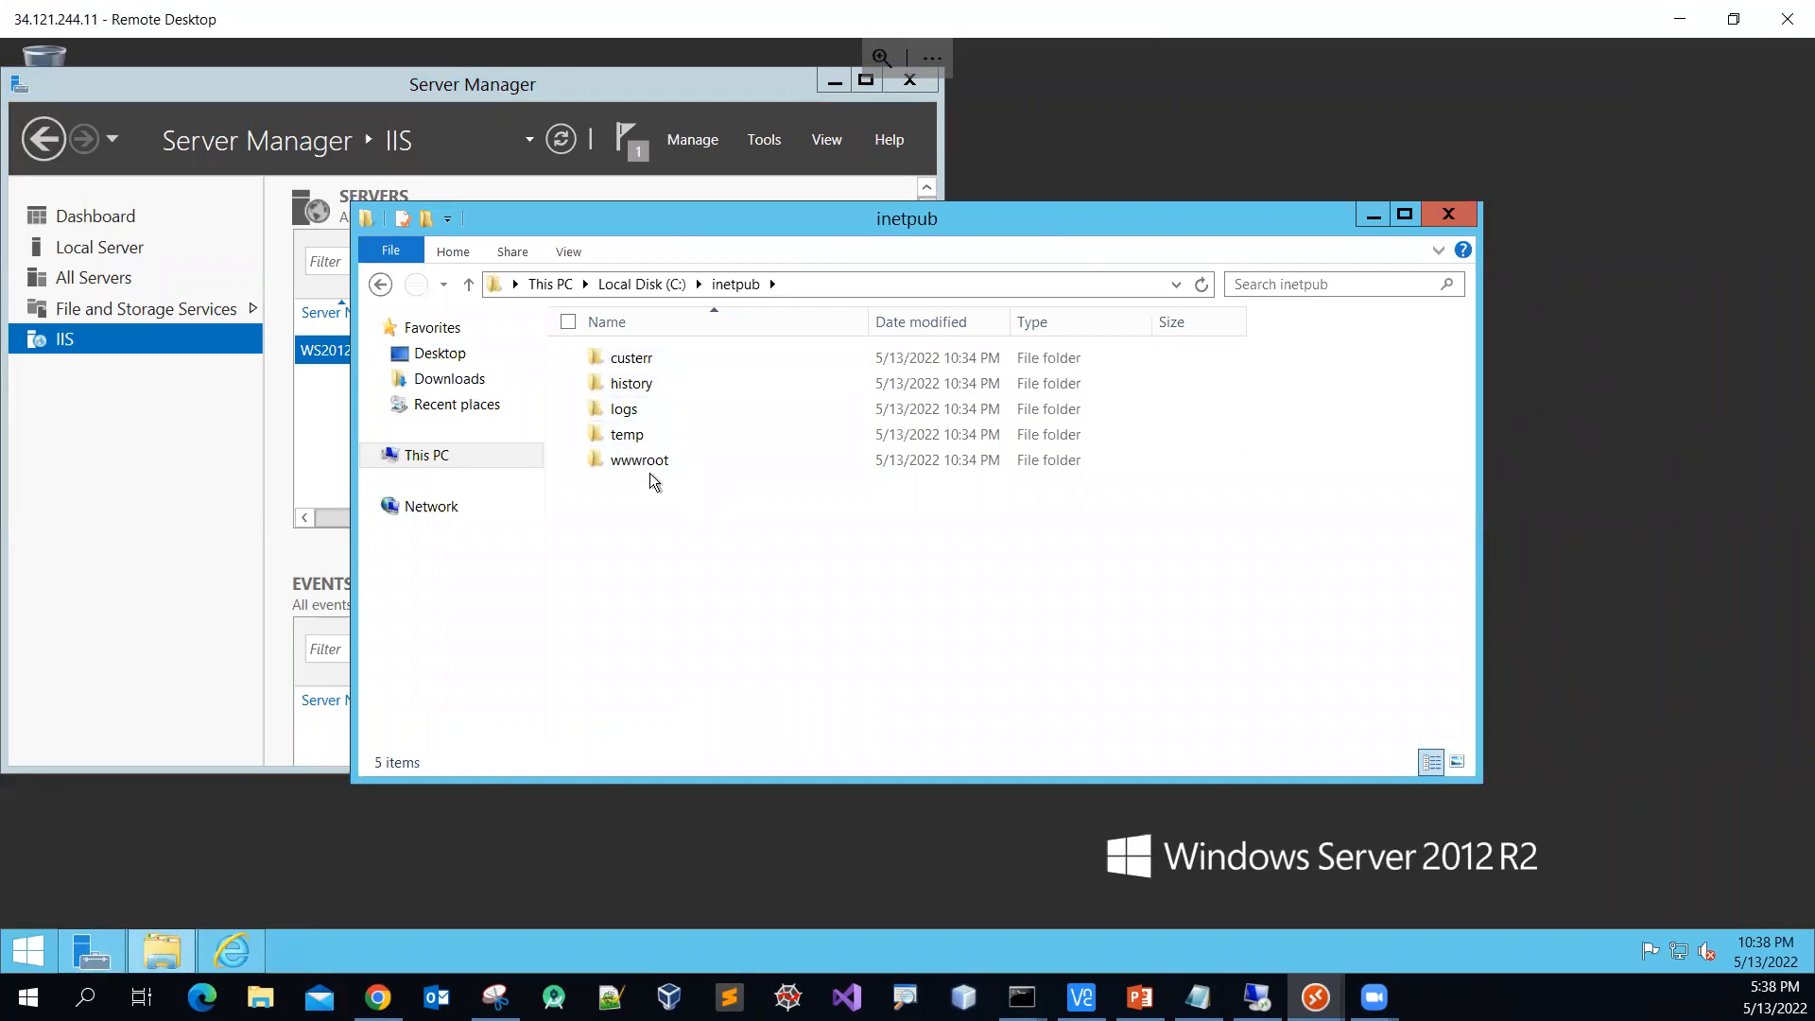
mouse_move(652, 469)
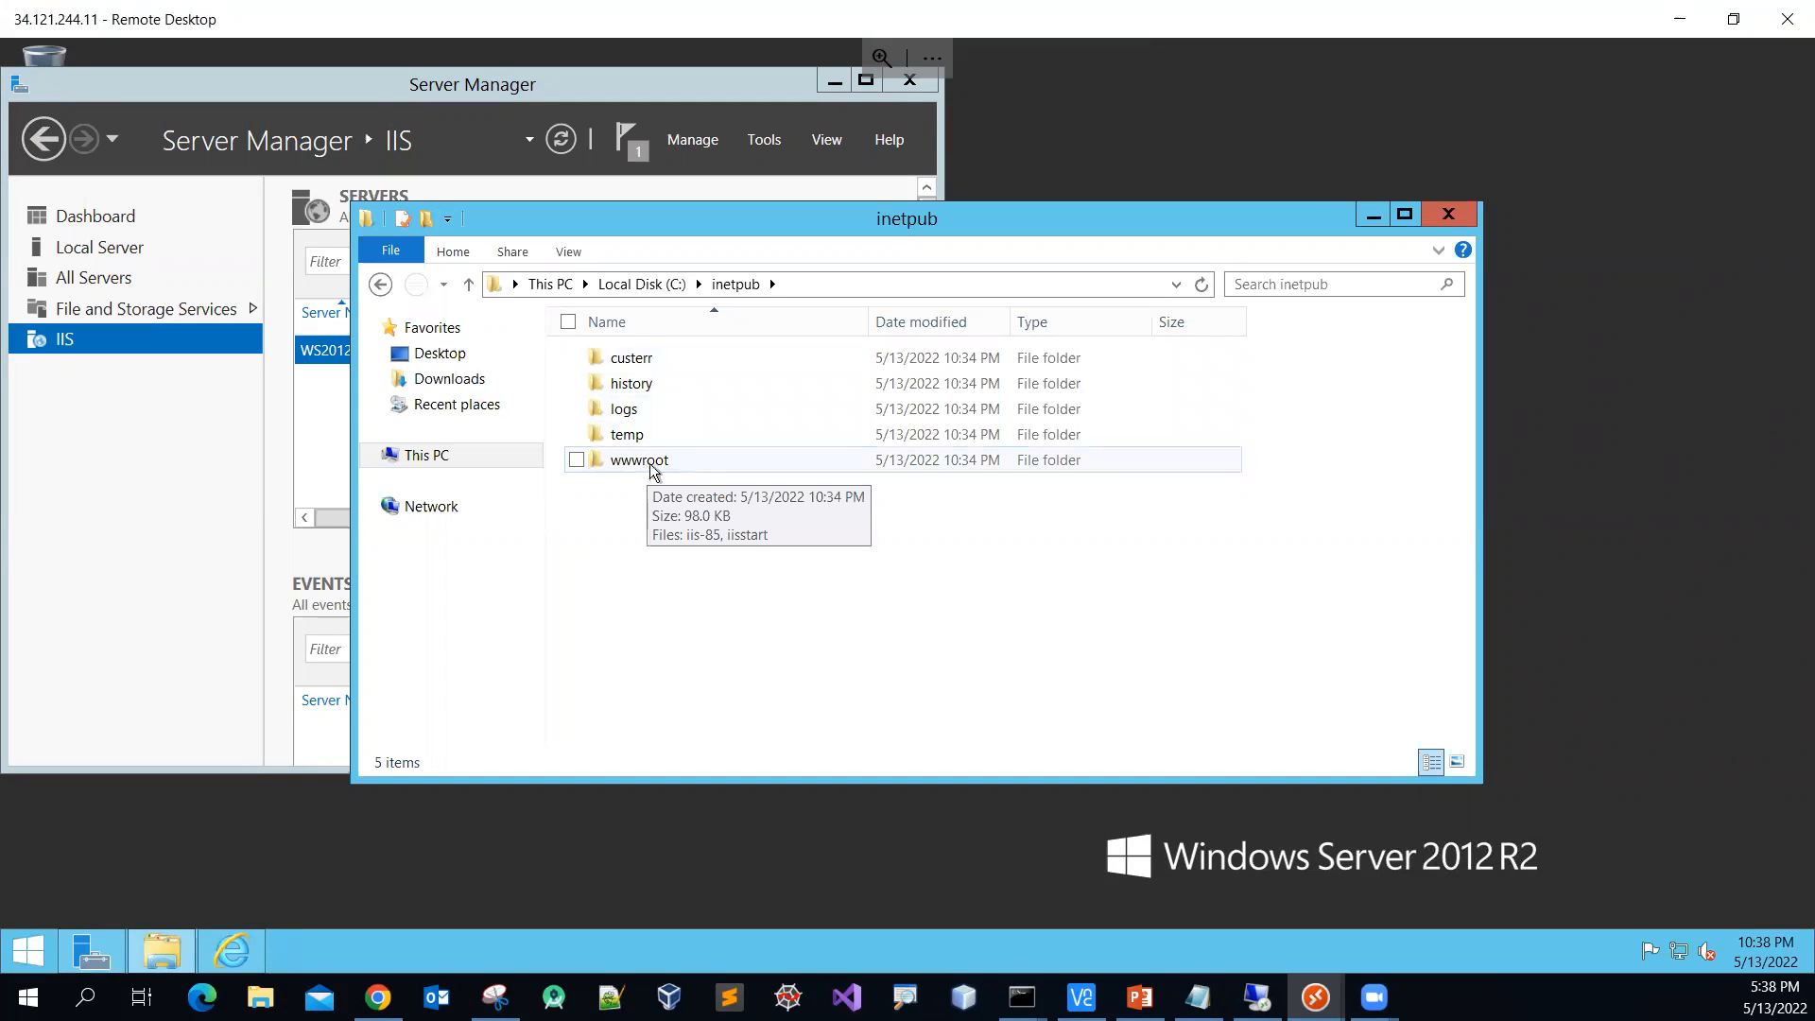
double_click(652, 465)
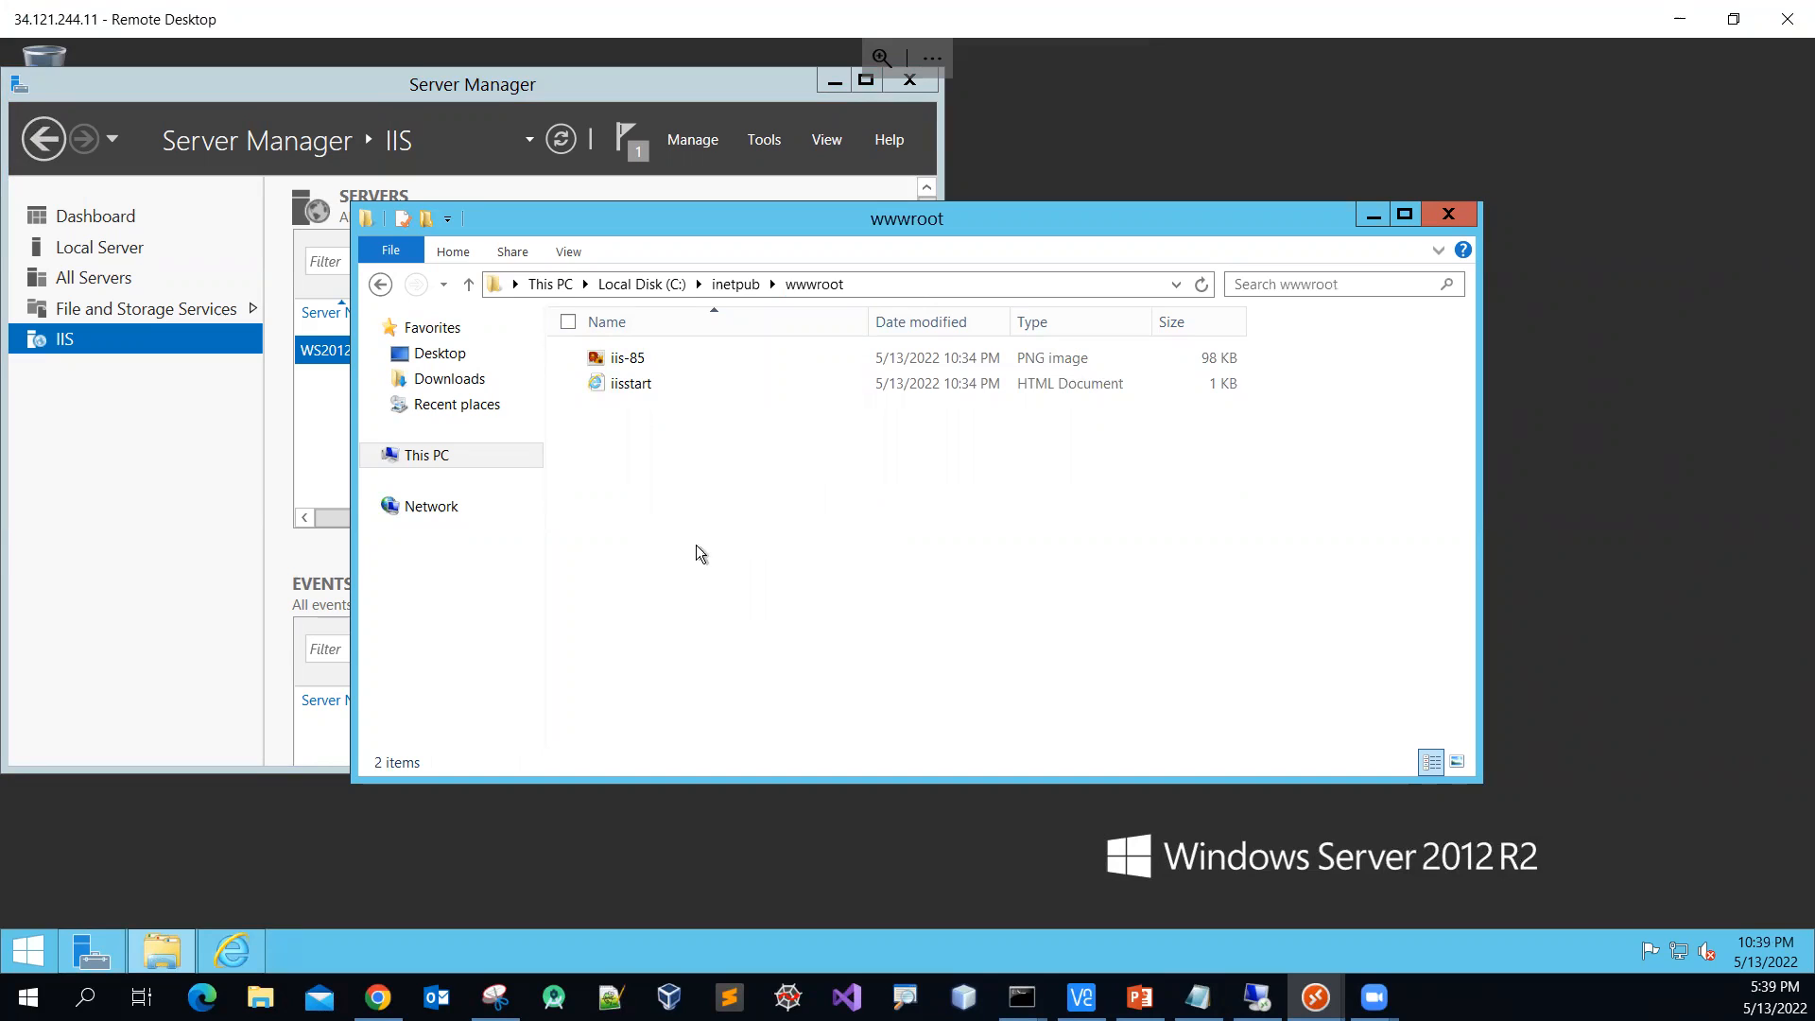
right_click(736, 583)
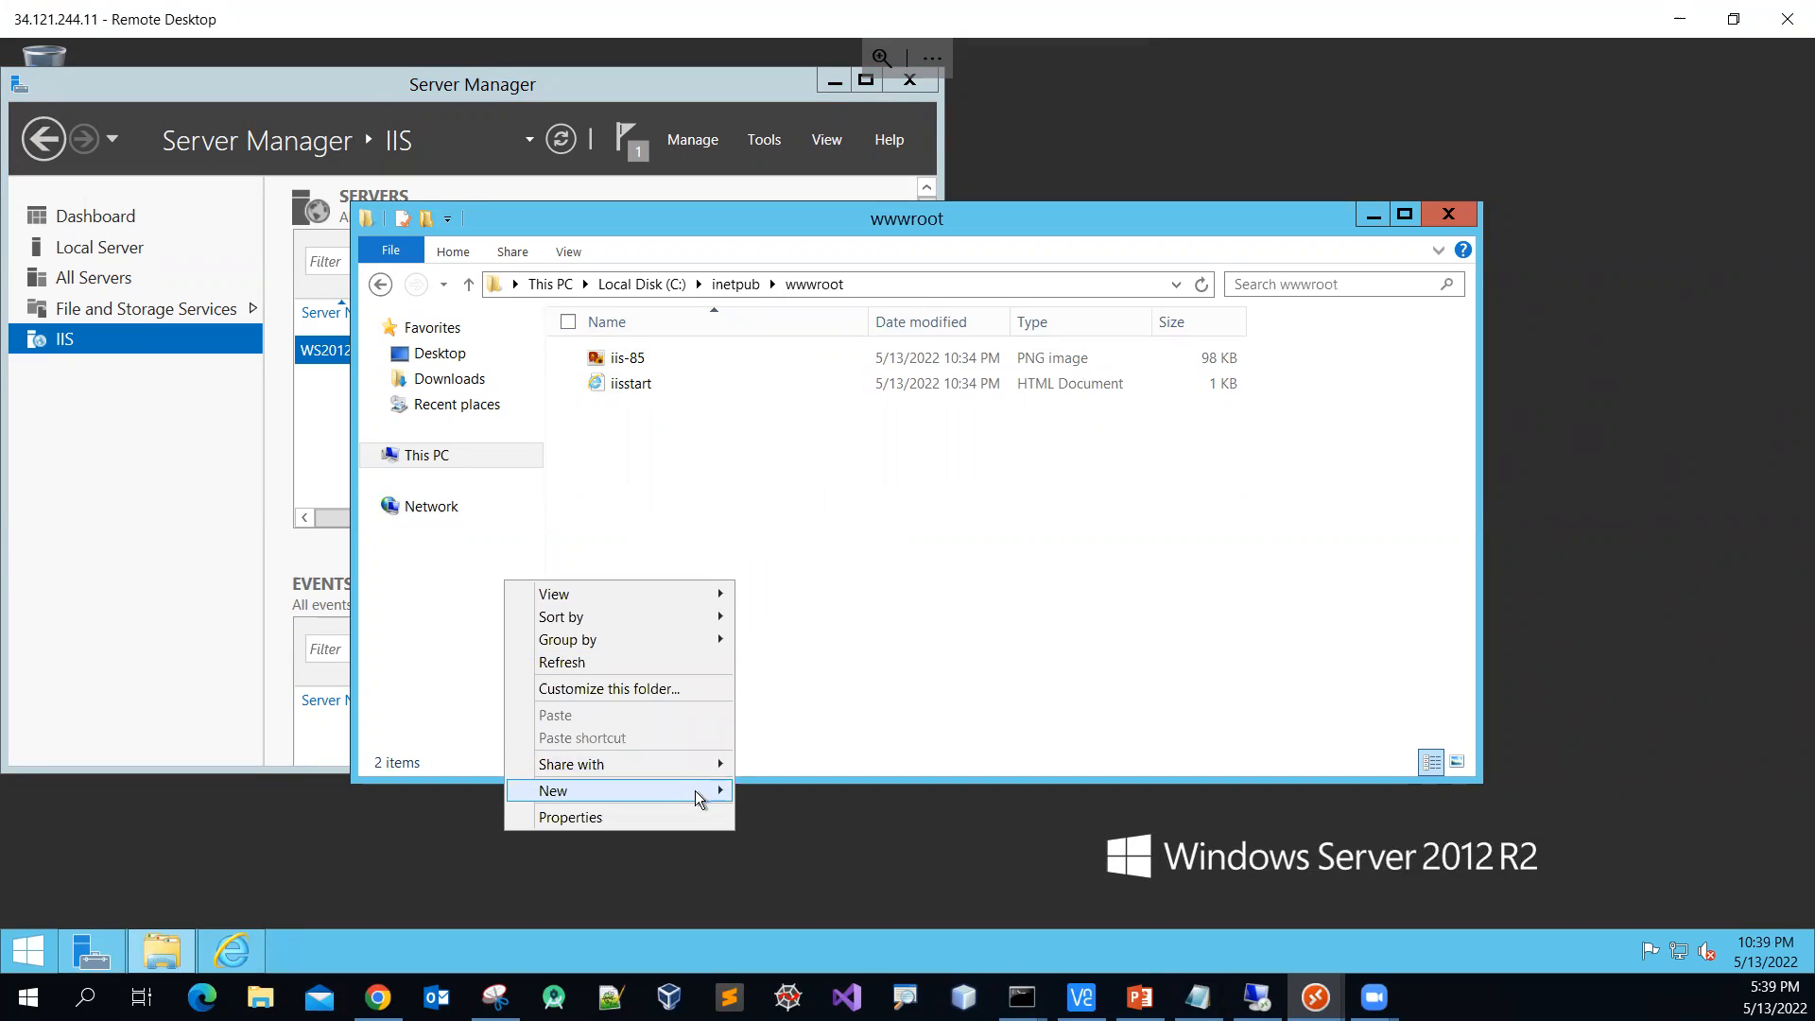
mouse_move(695, 792)
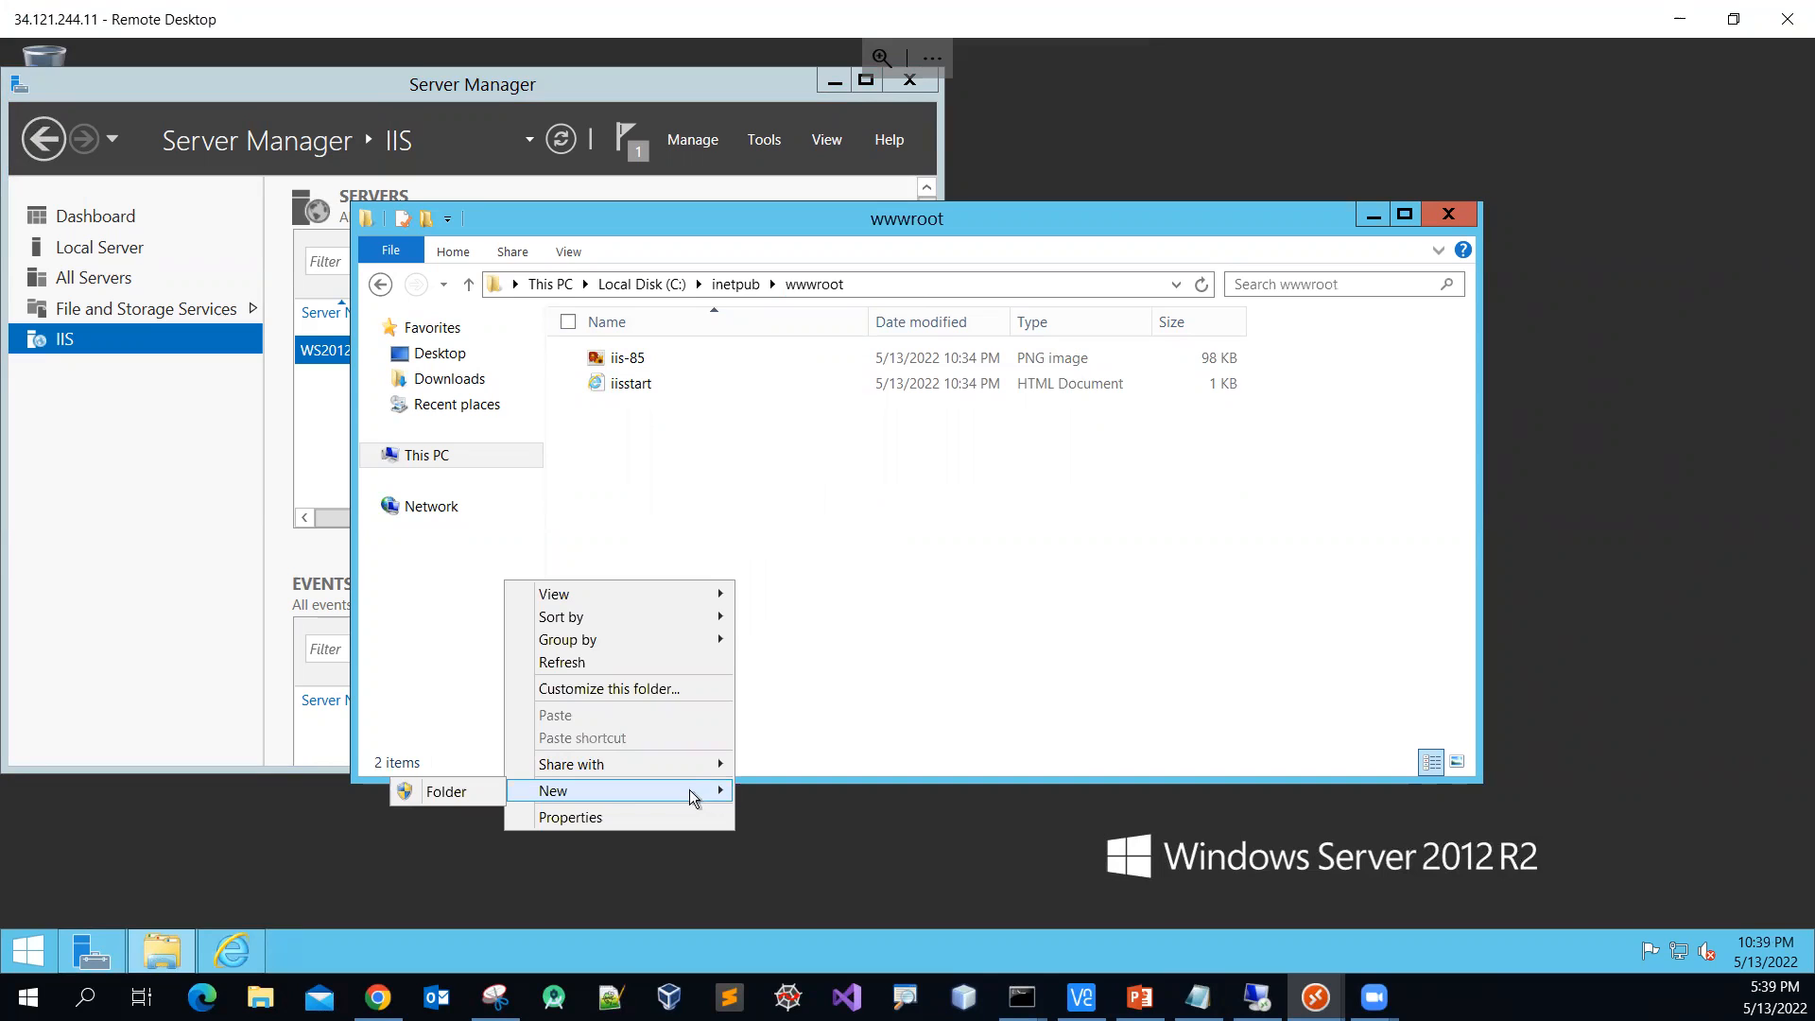
left_click(796, 559)
right_click(796, 558)
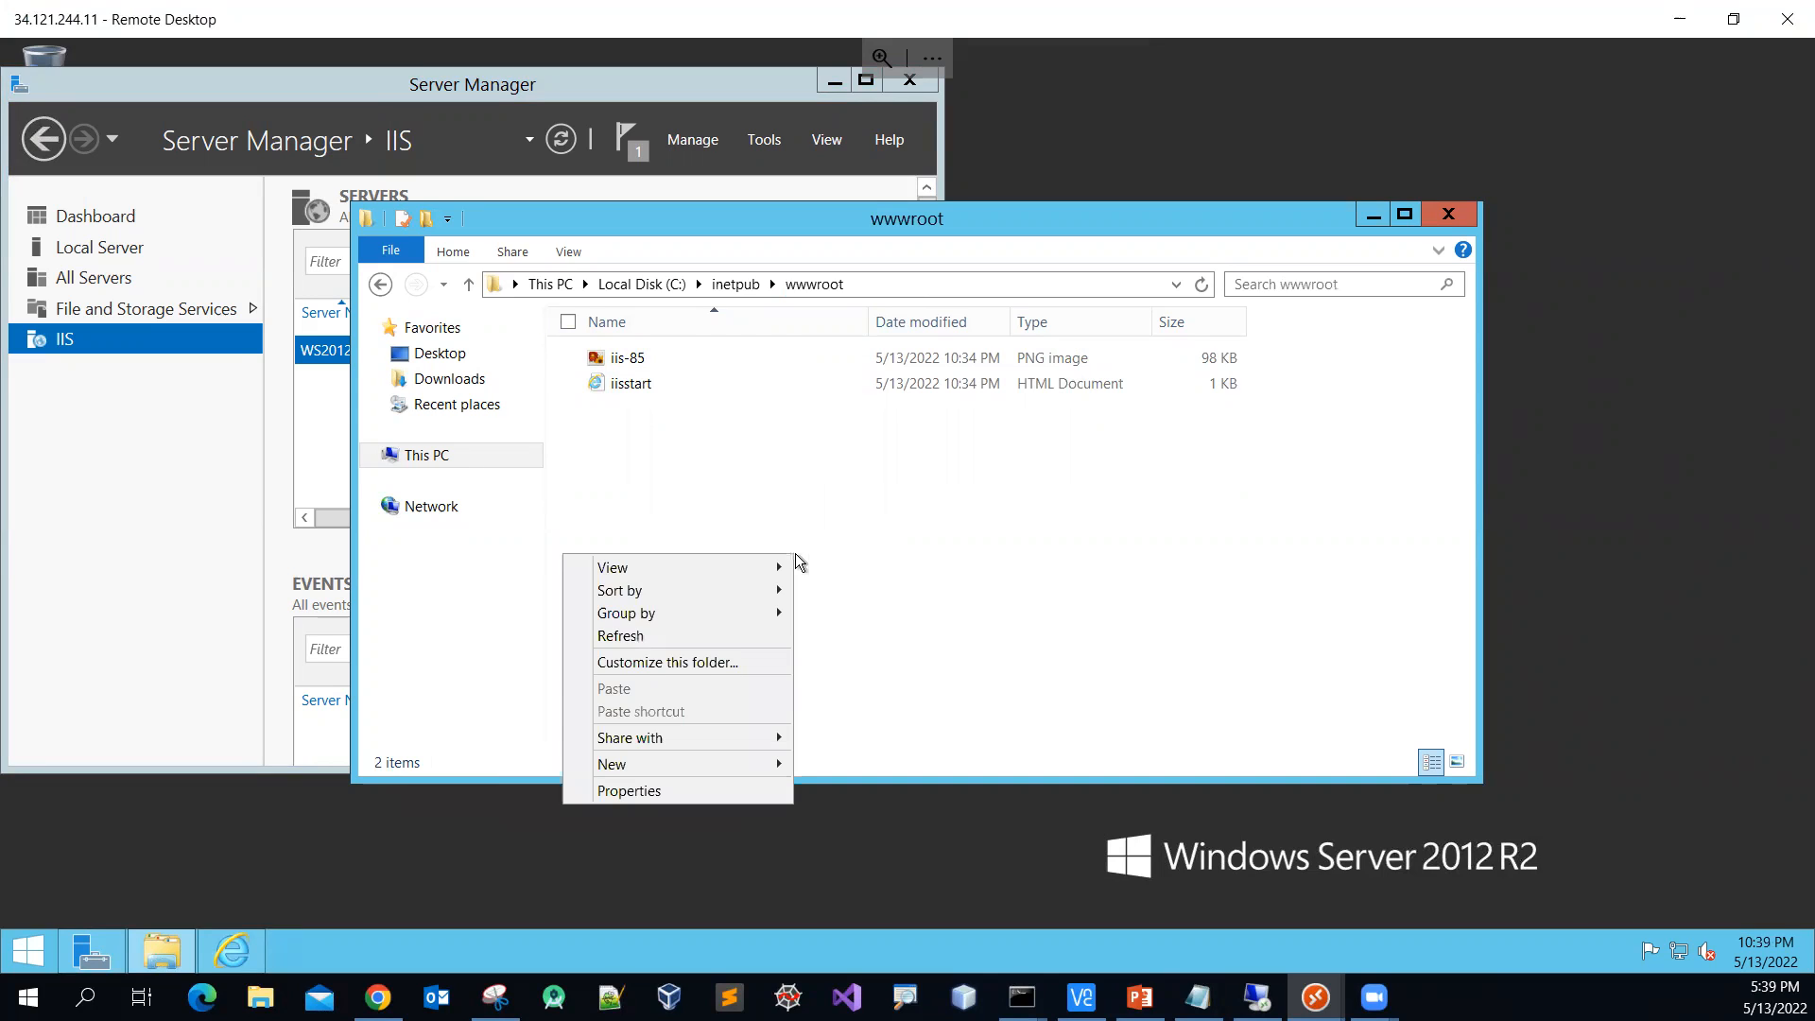
mouse_move(755, 752)
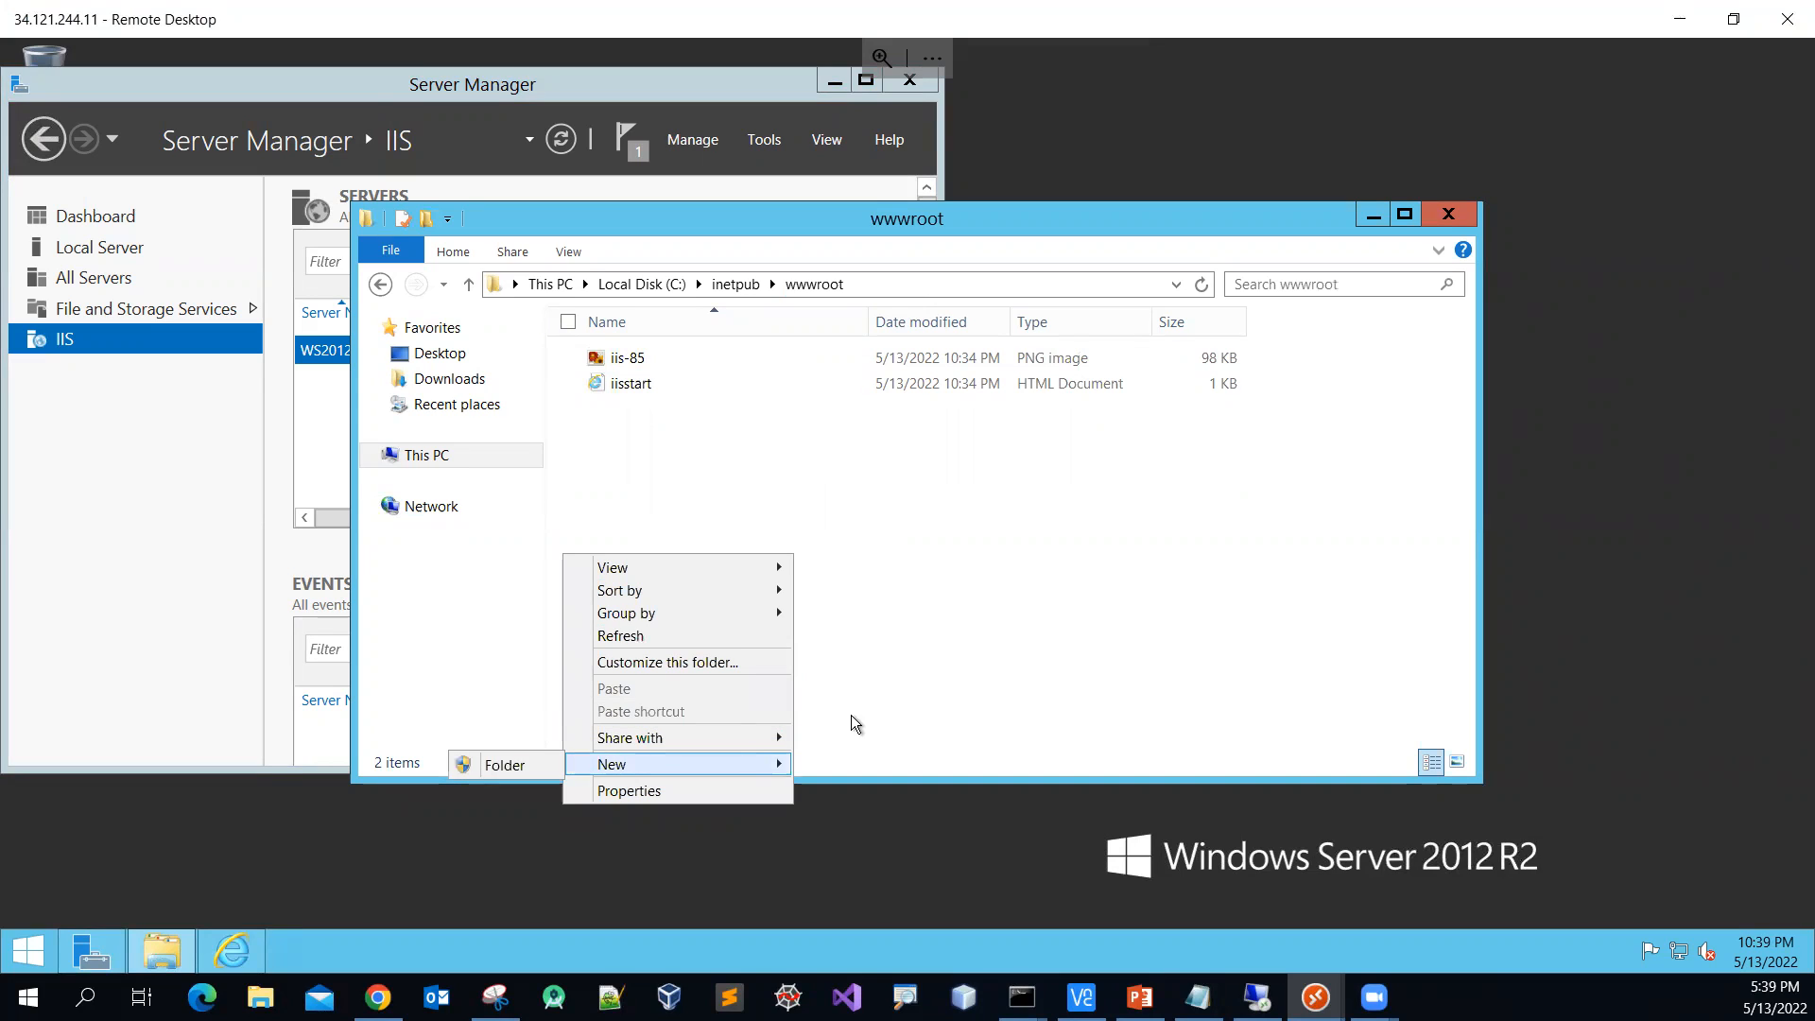
left_click(1008, 598)
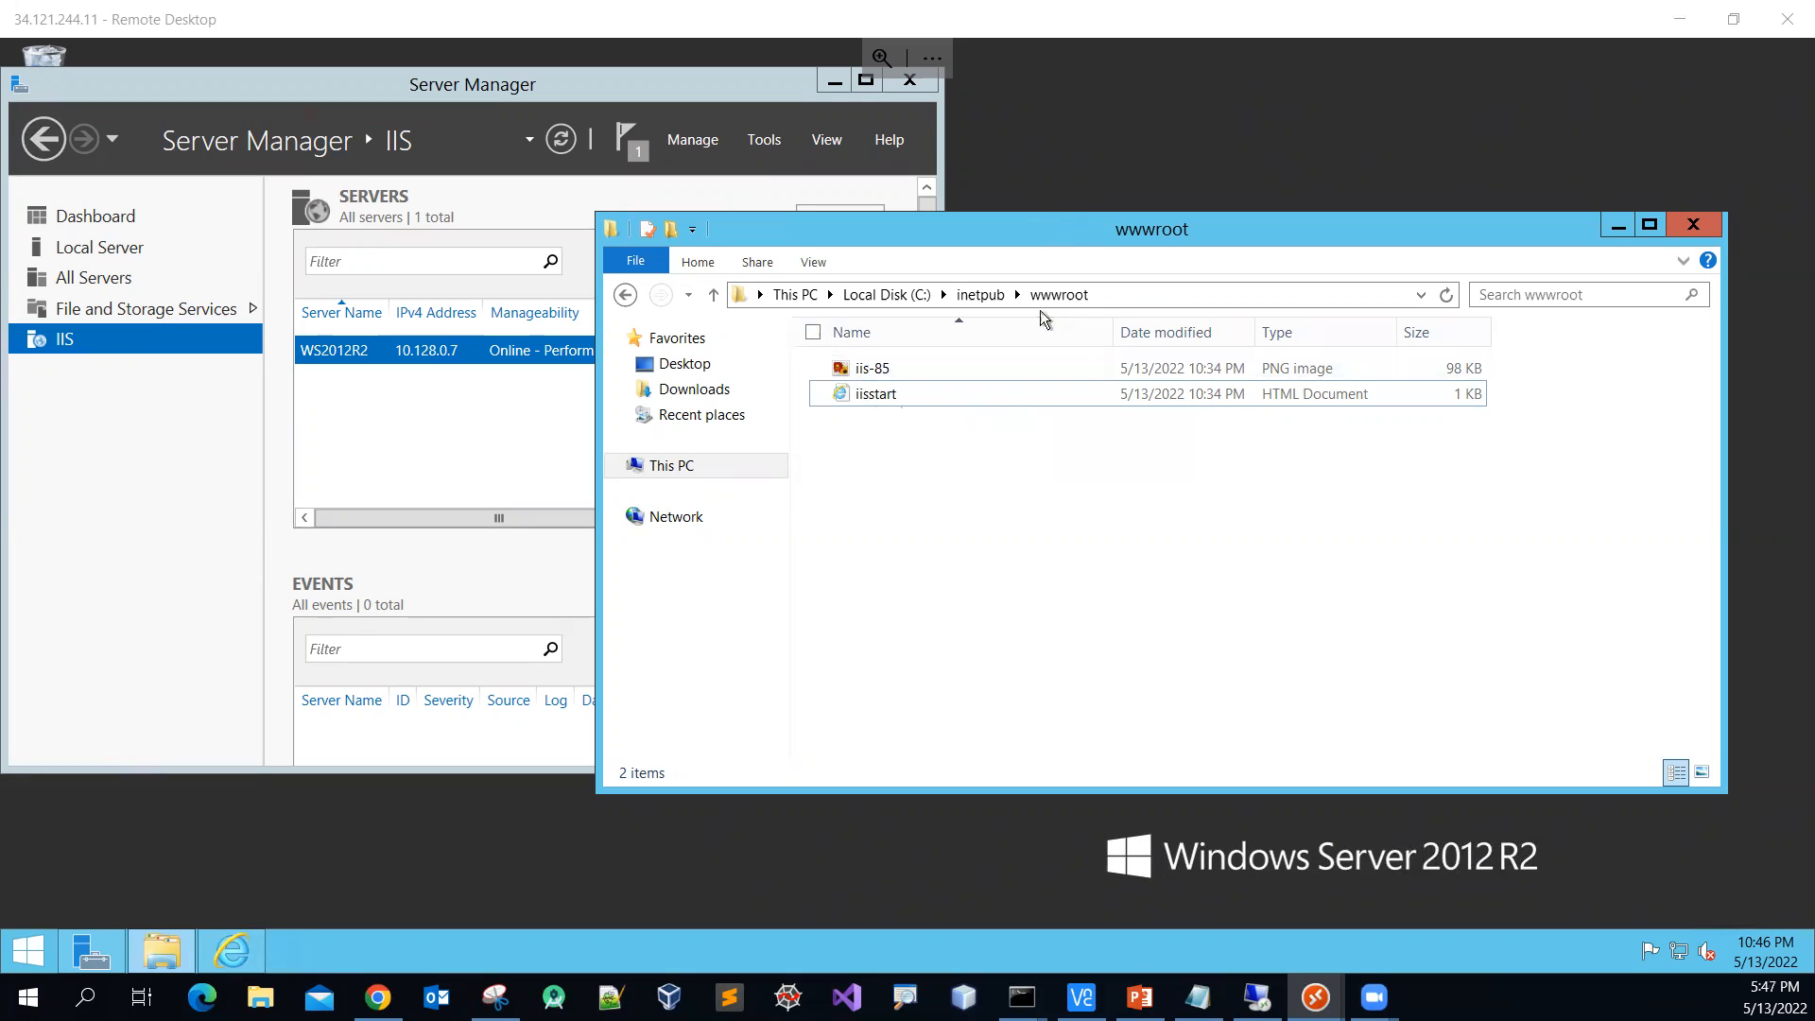
Turn off "Hide extensions for known file types" in the folder options and apply the change
left_click(812, 262)
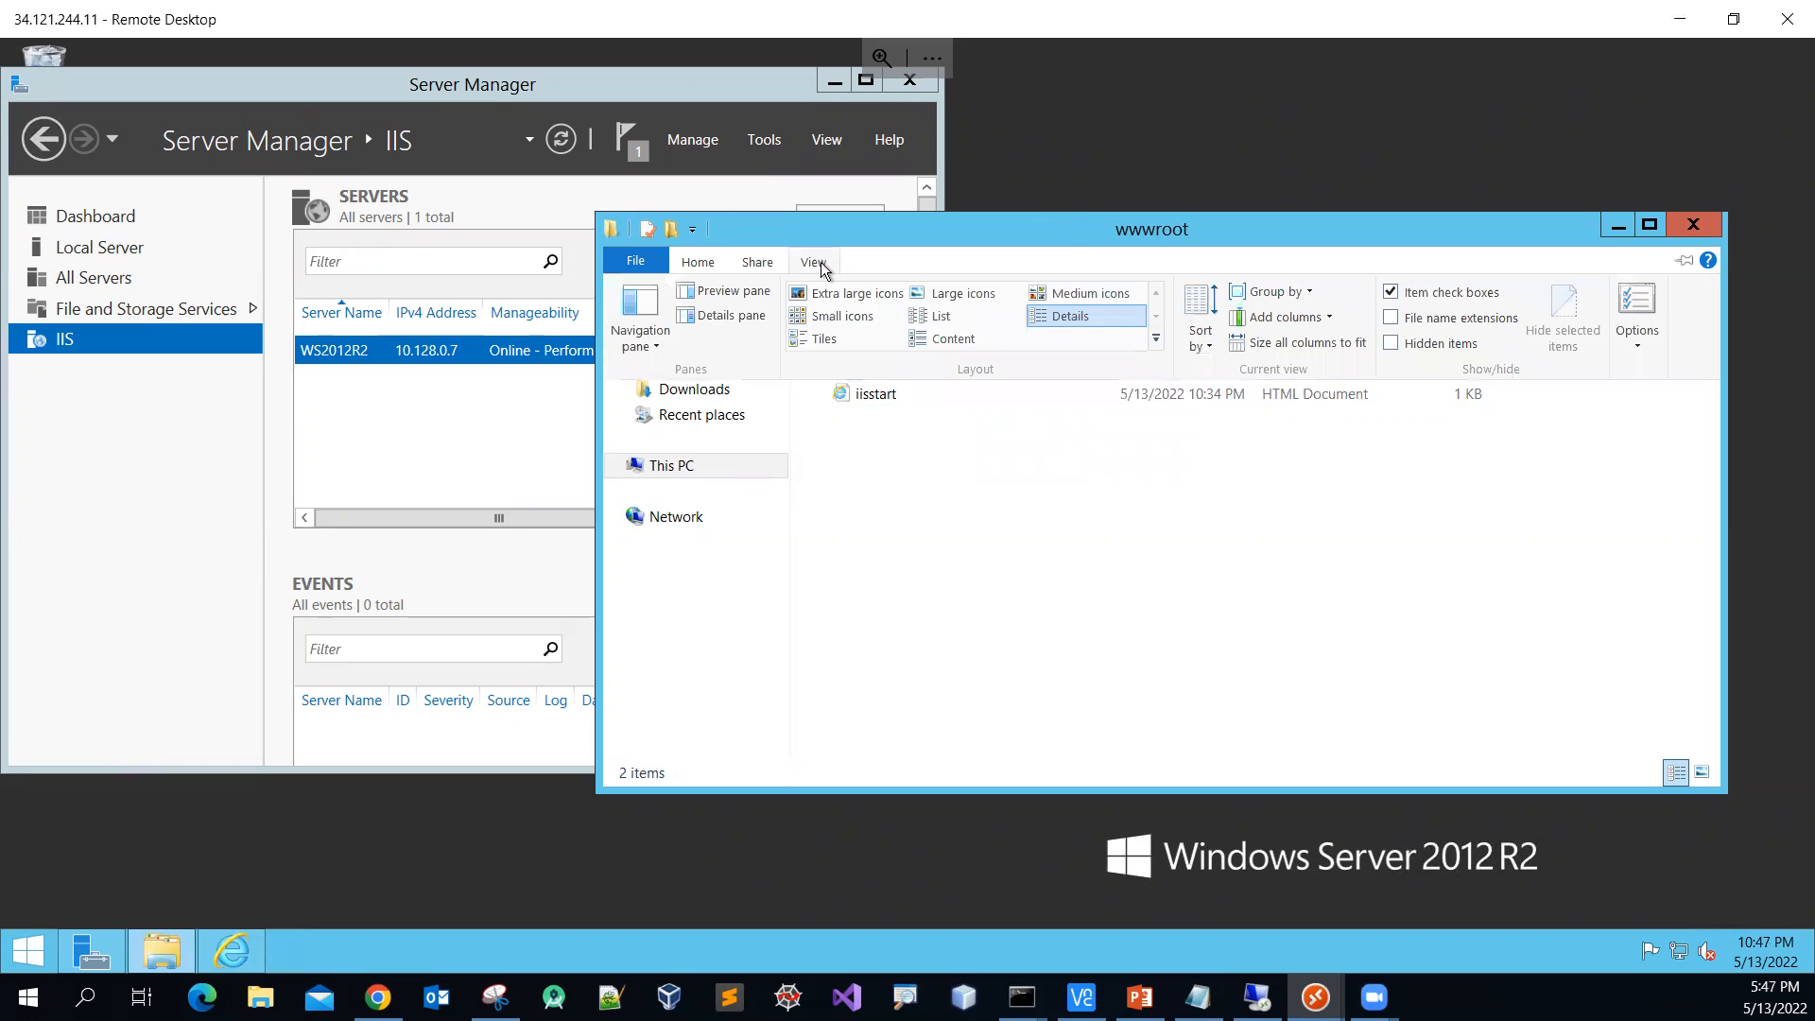
left_click(1639, 302)
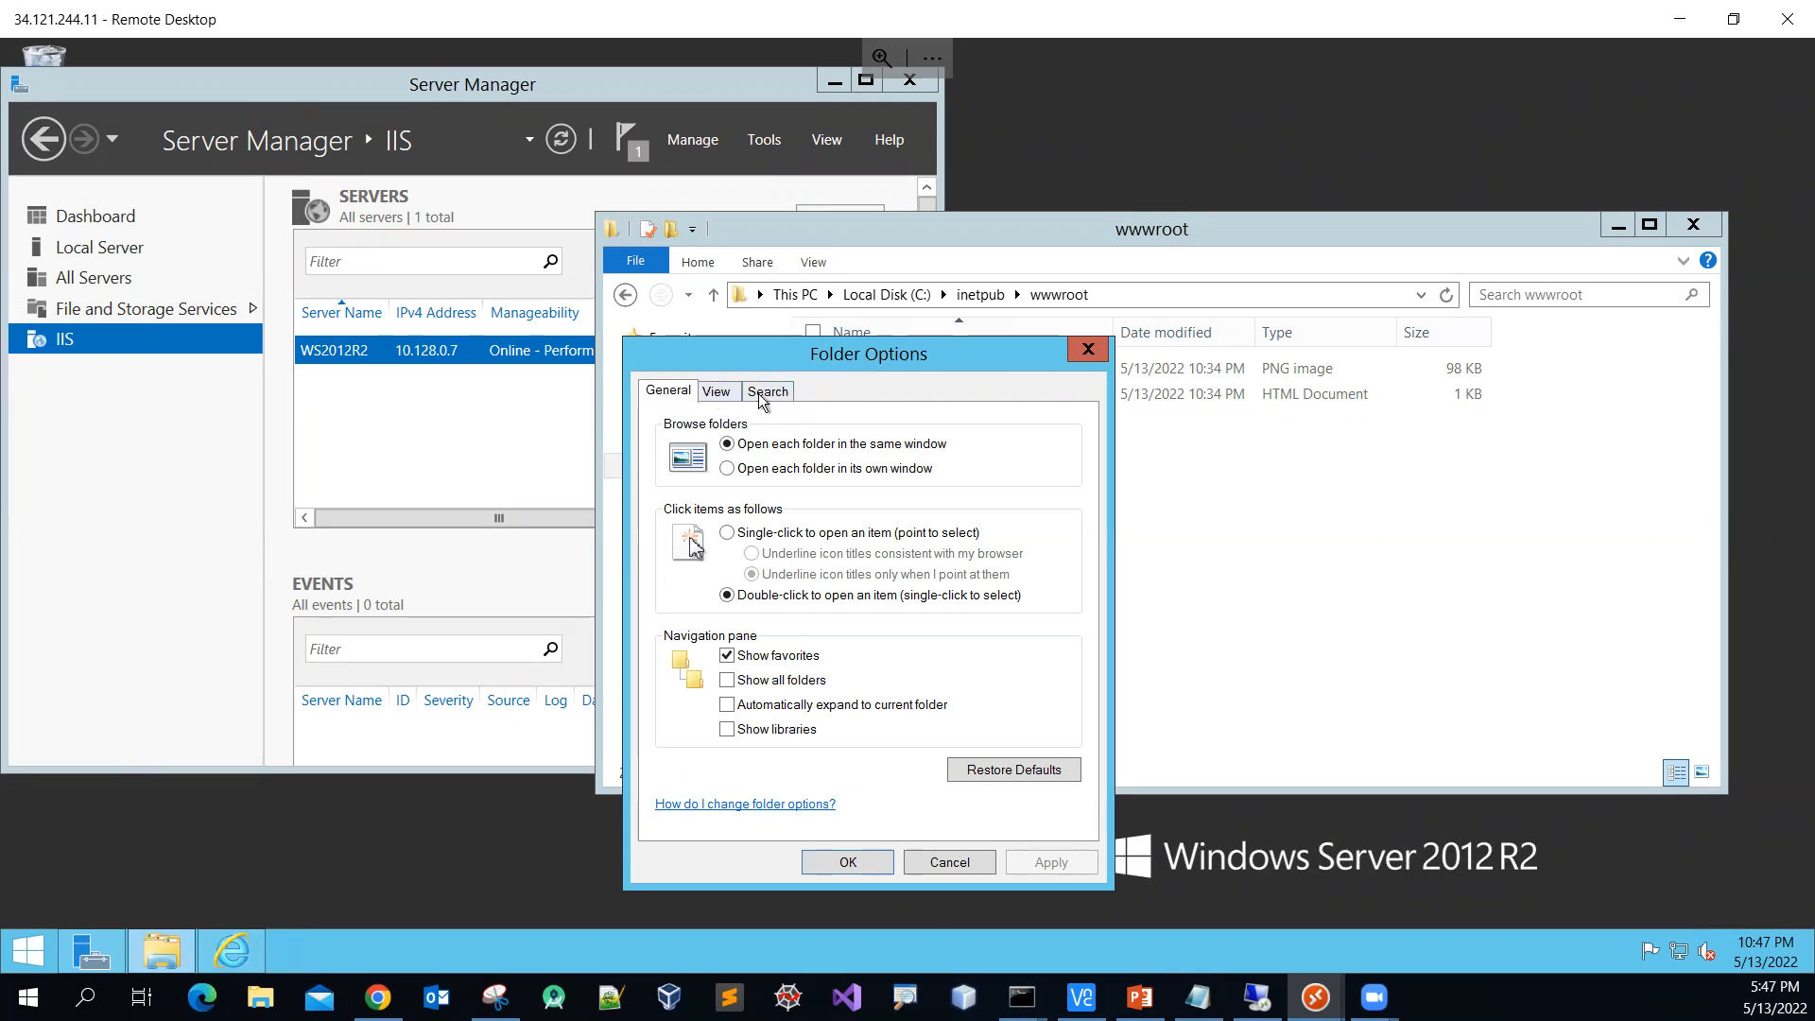
left_click(715, 397)
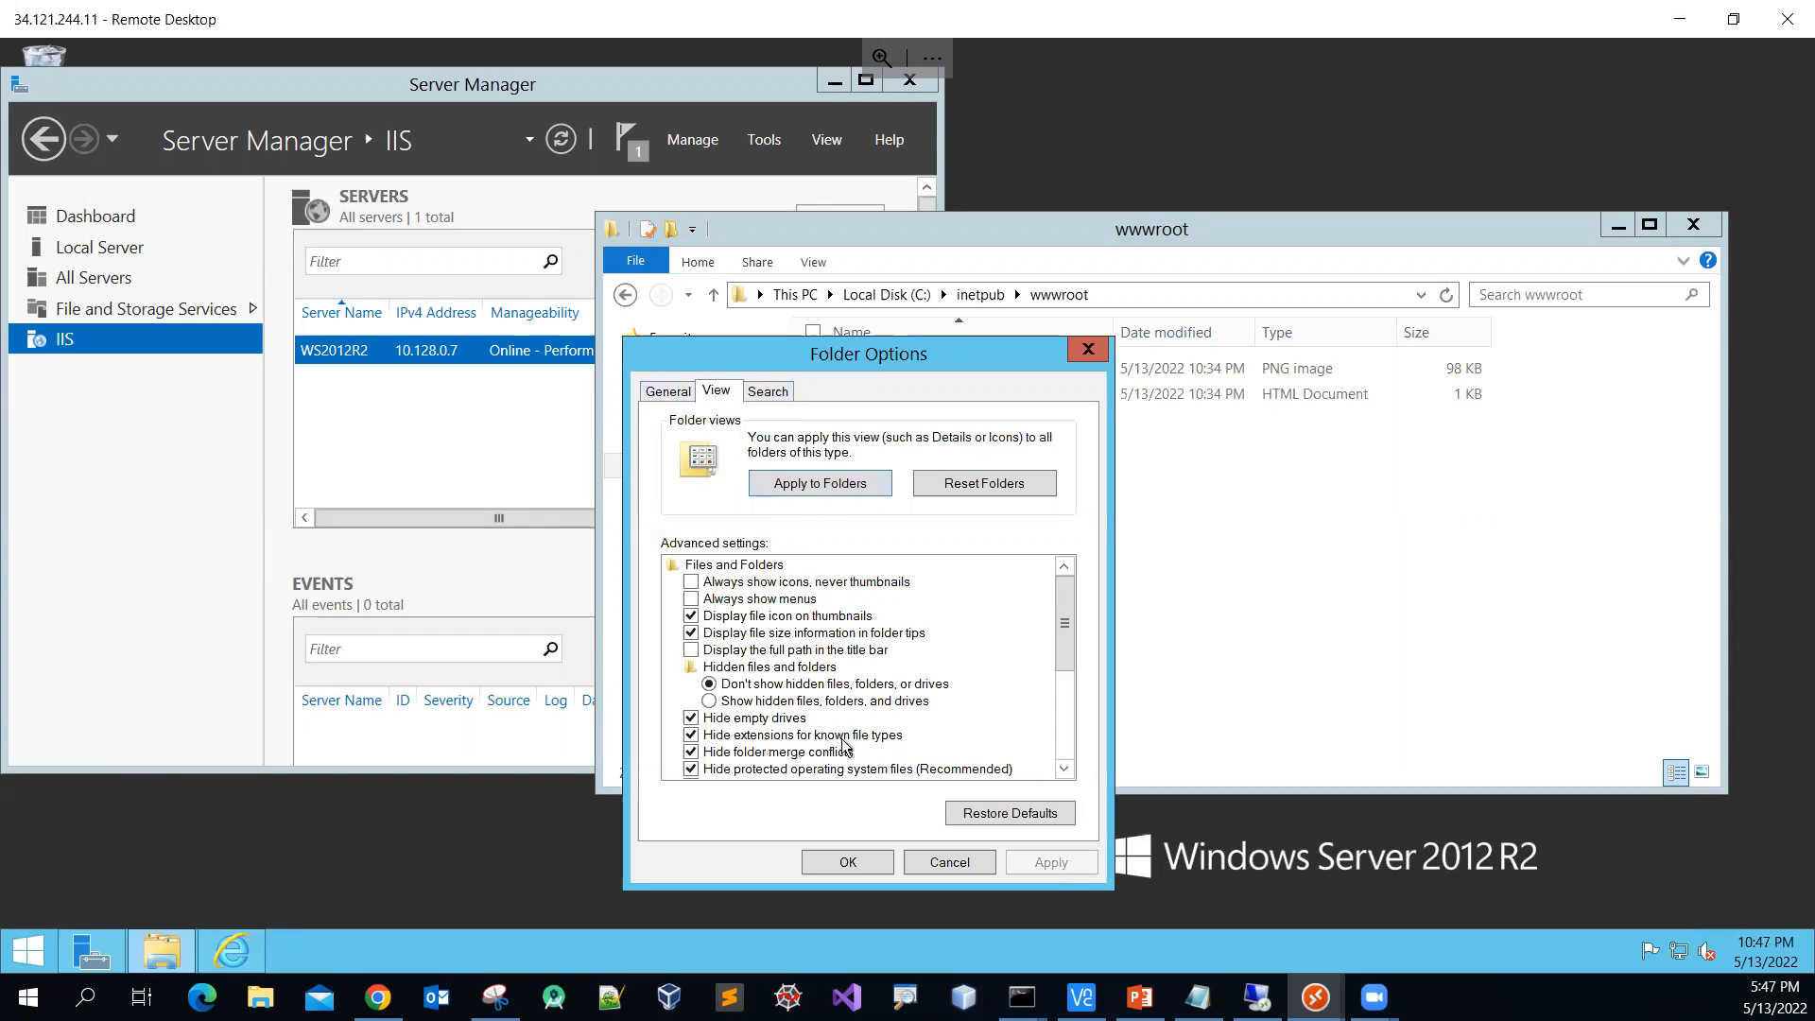
left_click(691, 737)
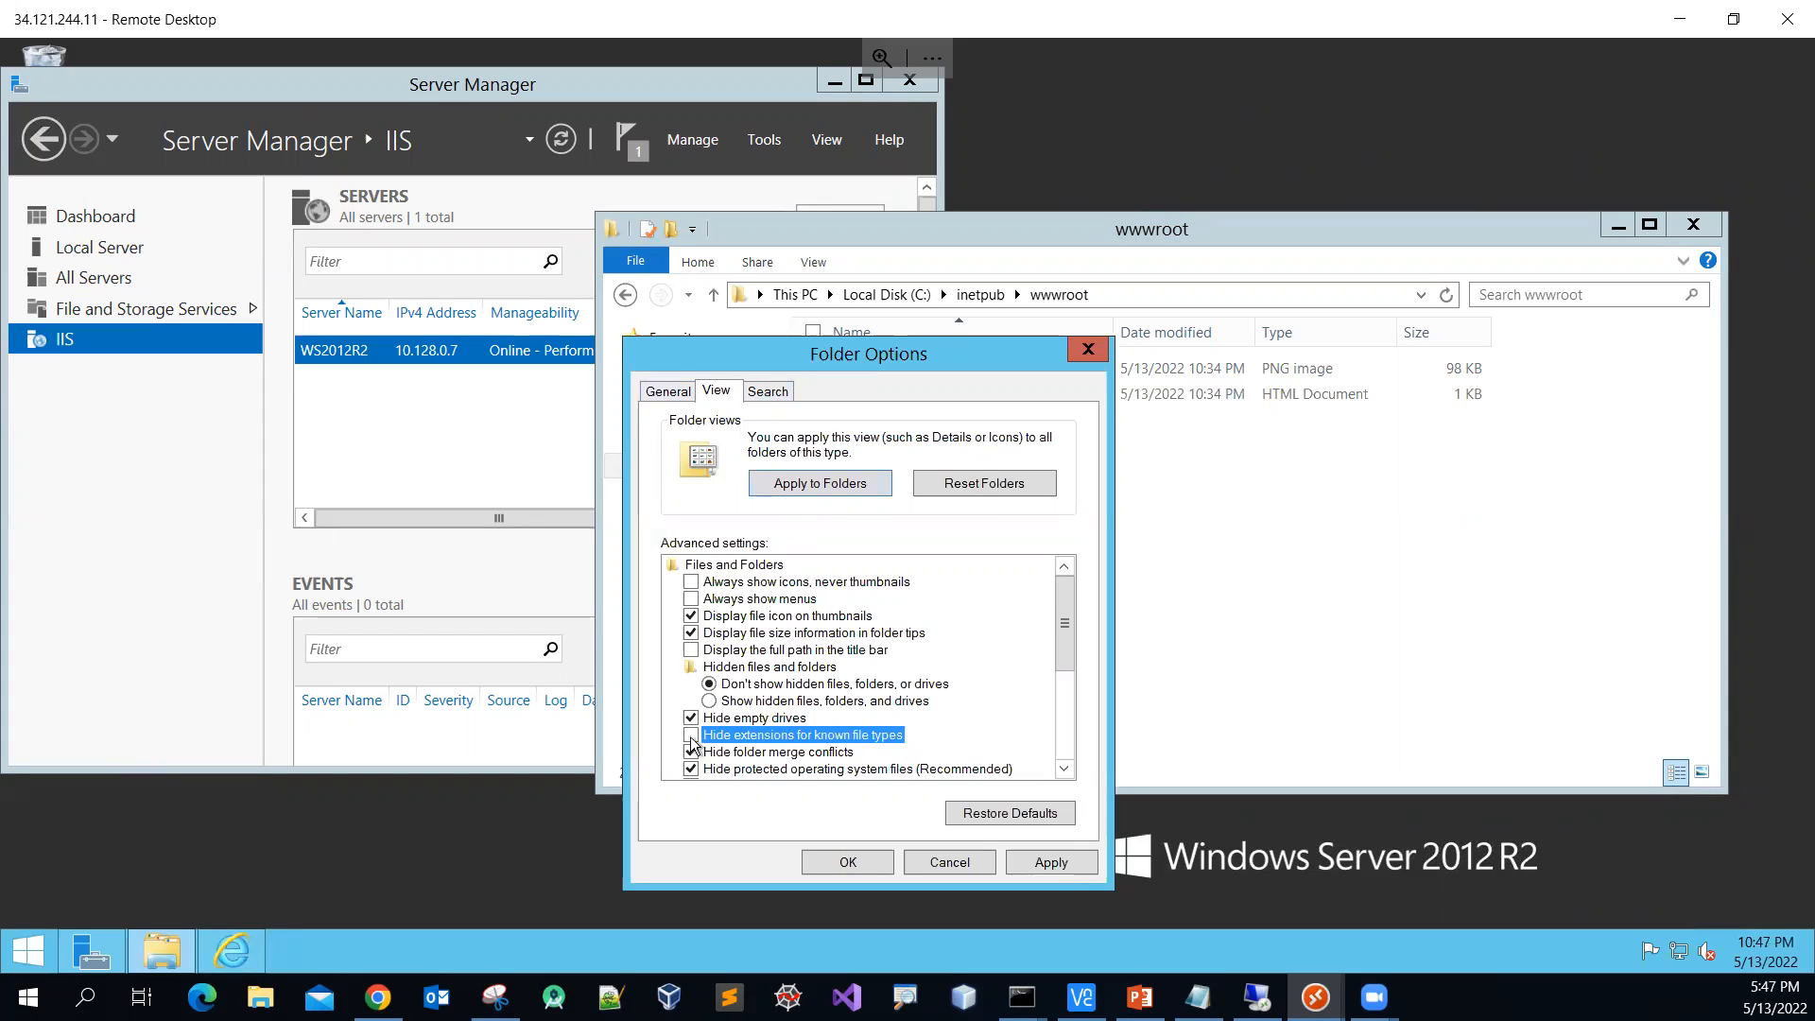
left_click(1077, 865)
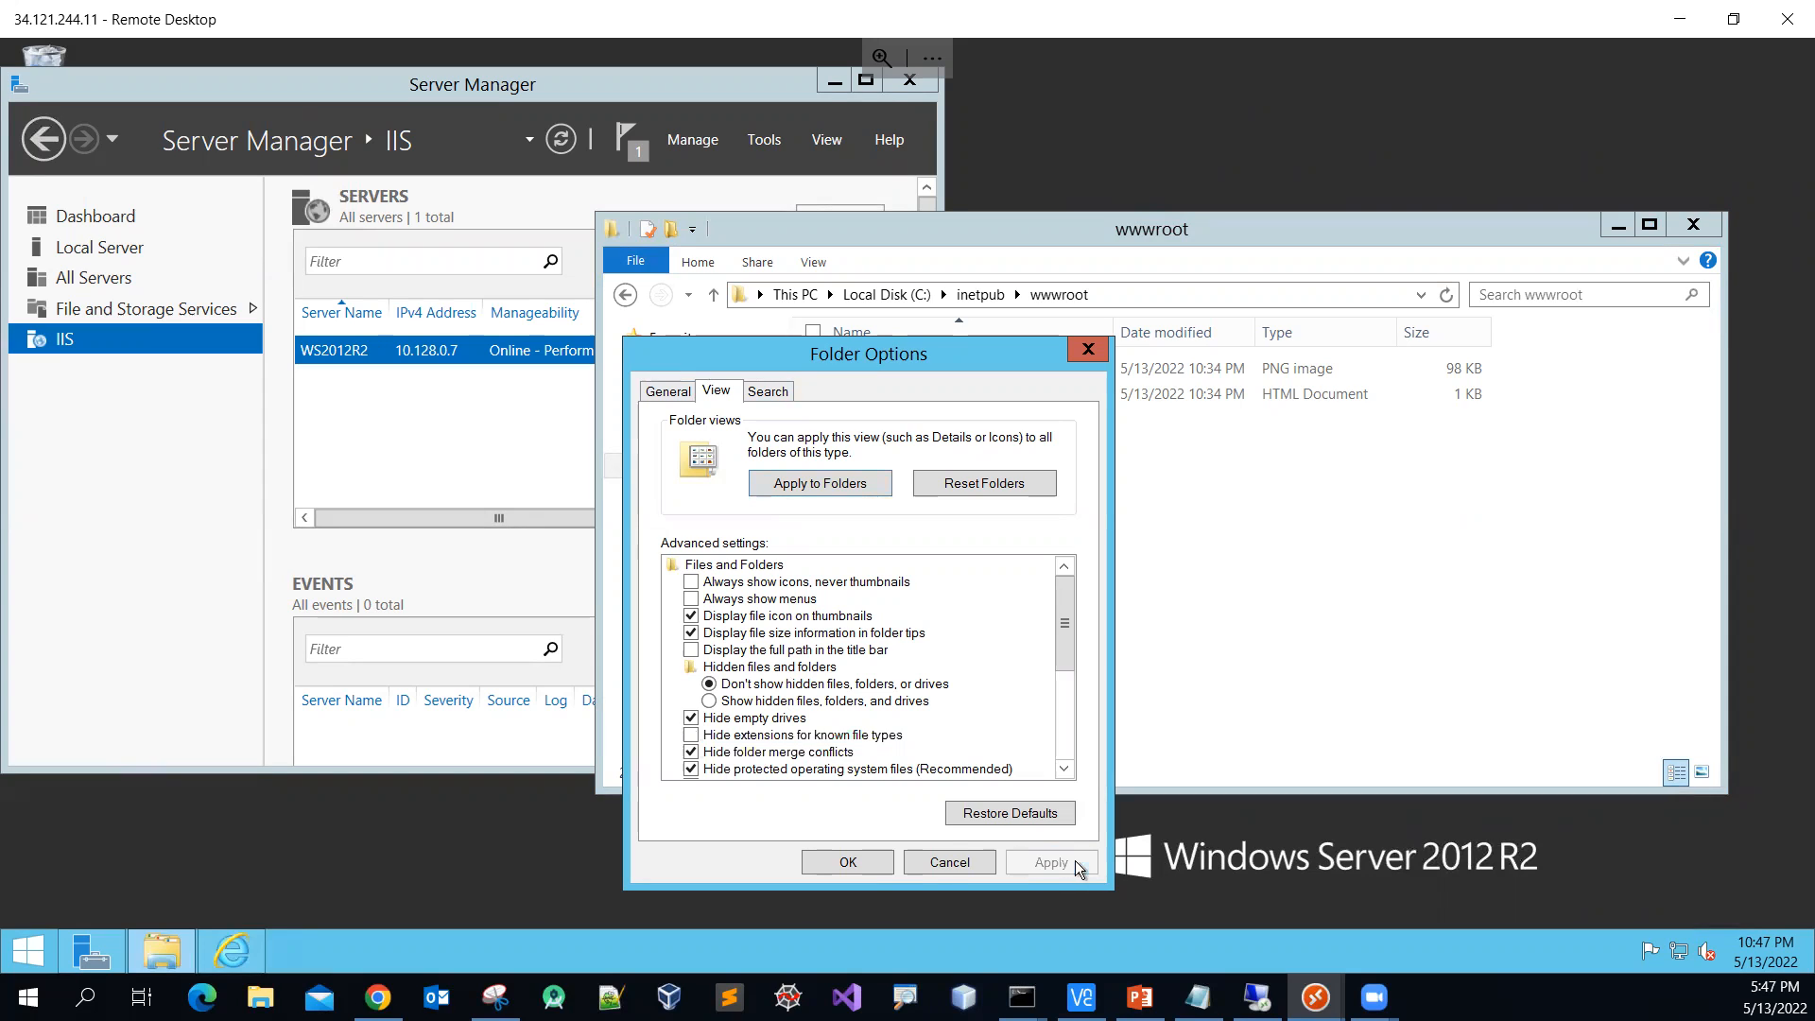
left_click(864, 866)
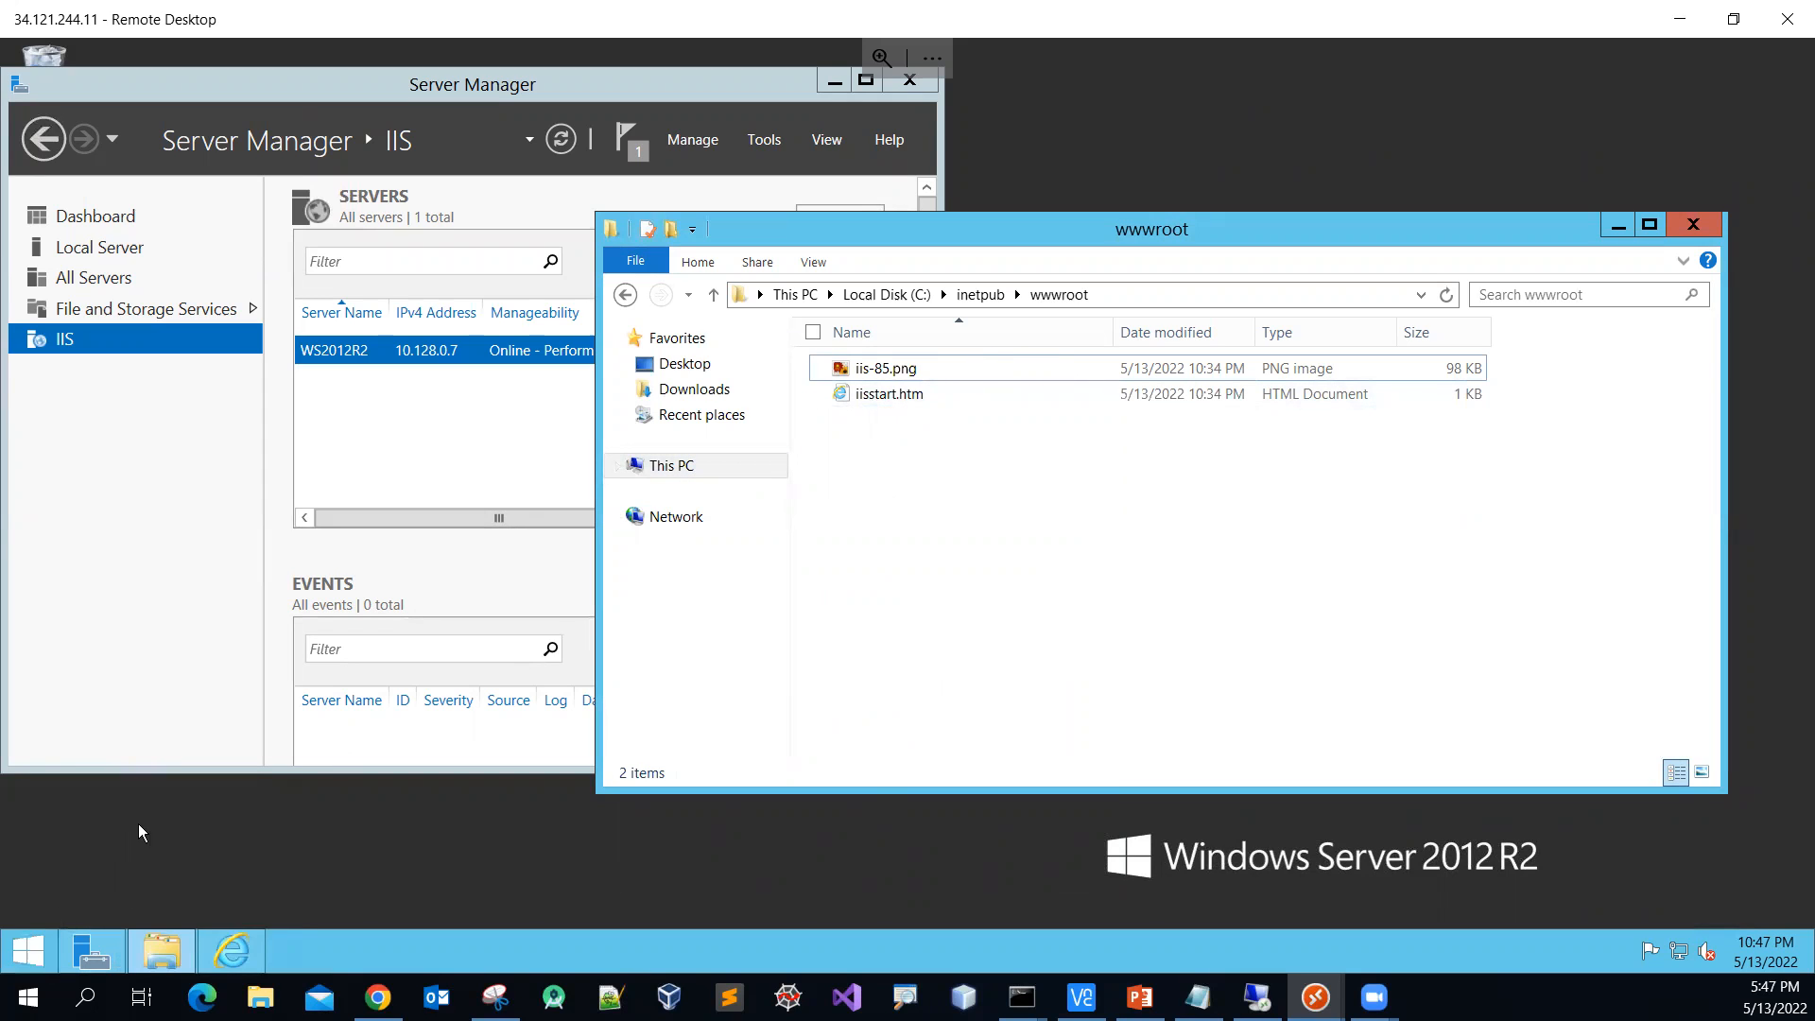
Search for "notepad" from the server's Start screen and open Notepad
left_click(28, 951)
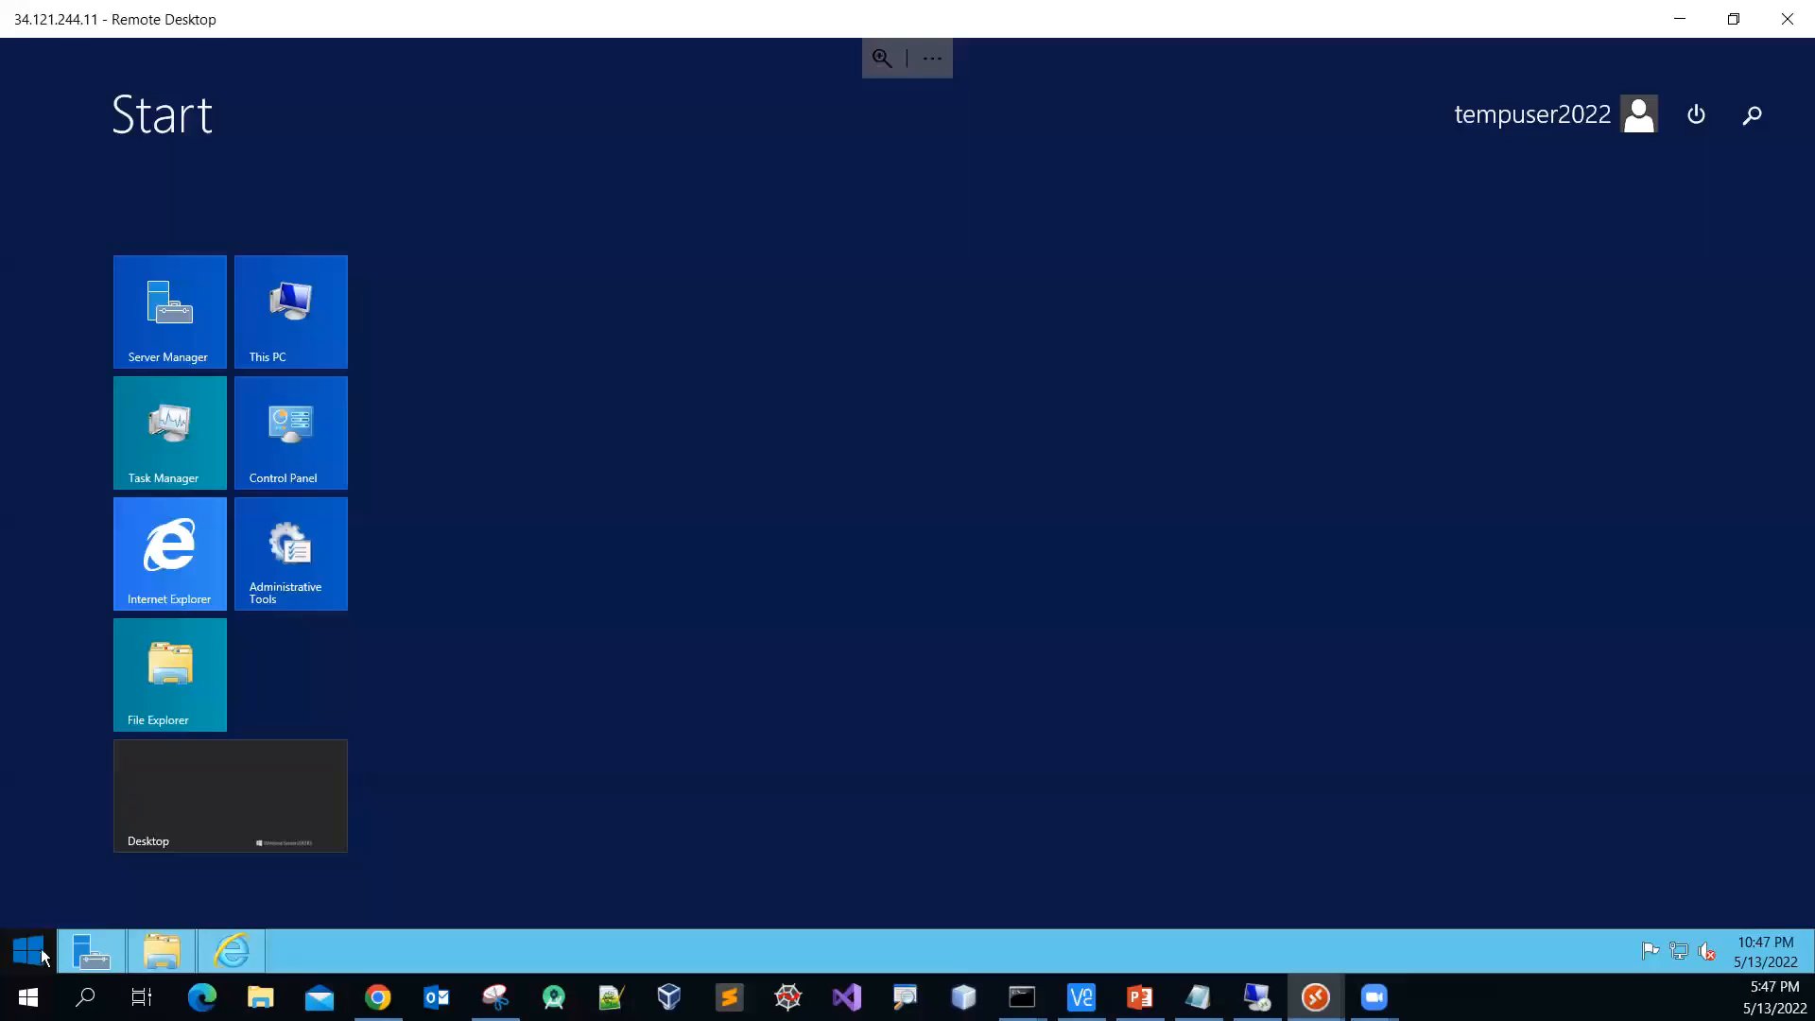
left_click(1751, 121)
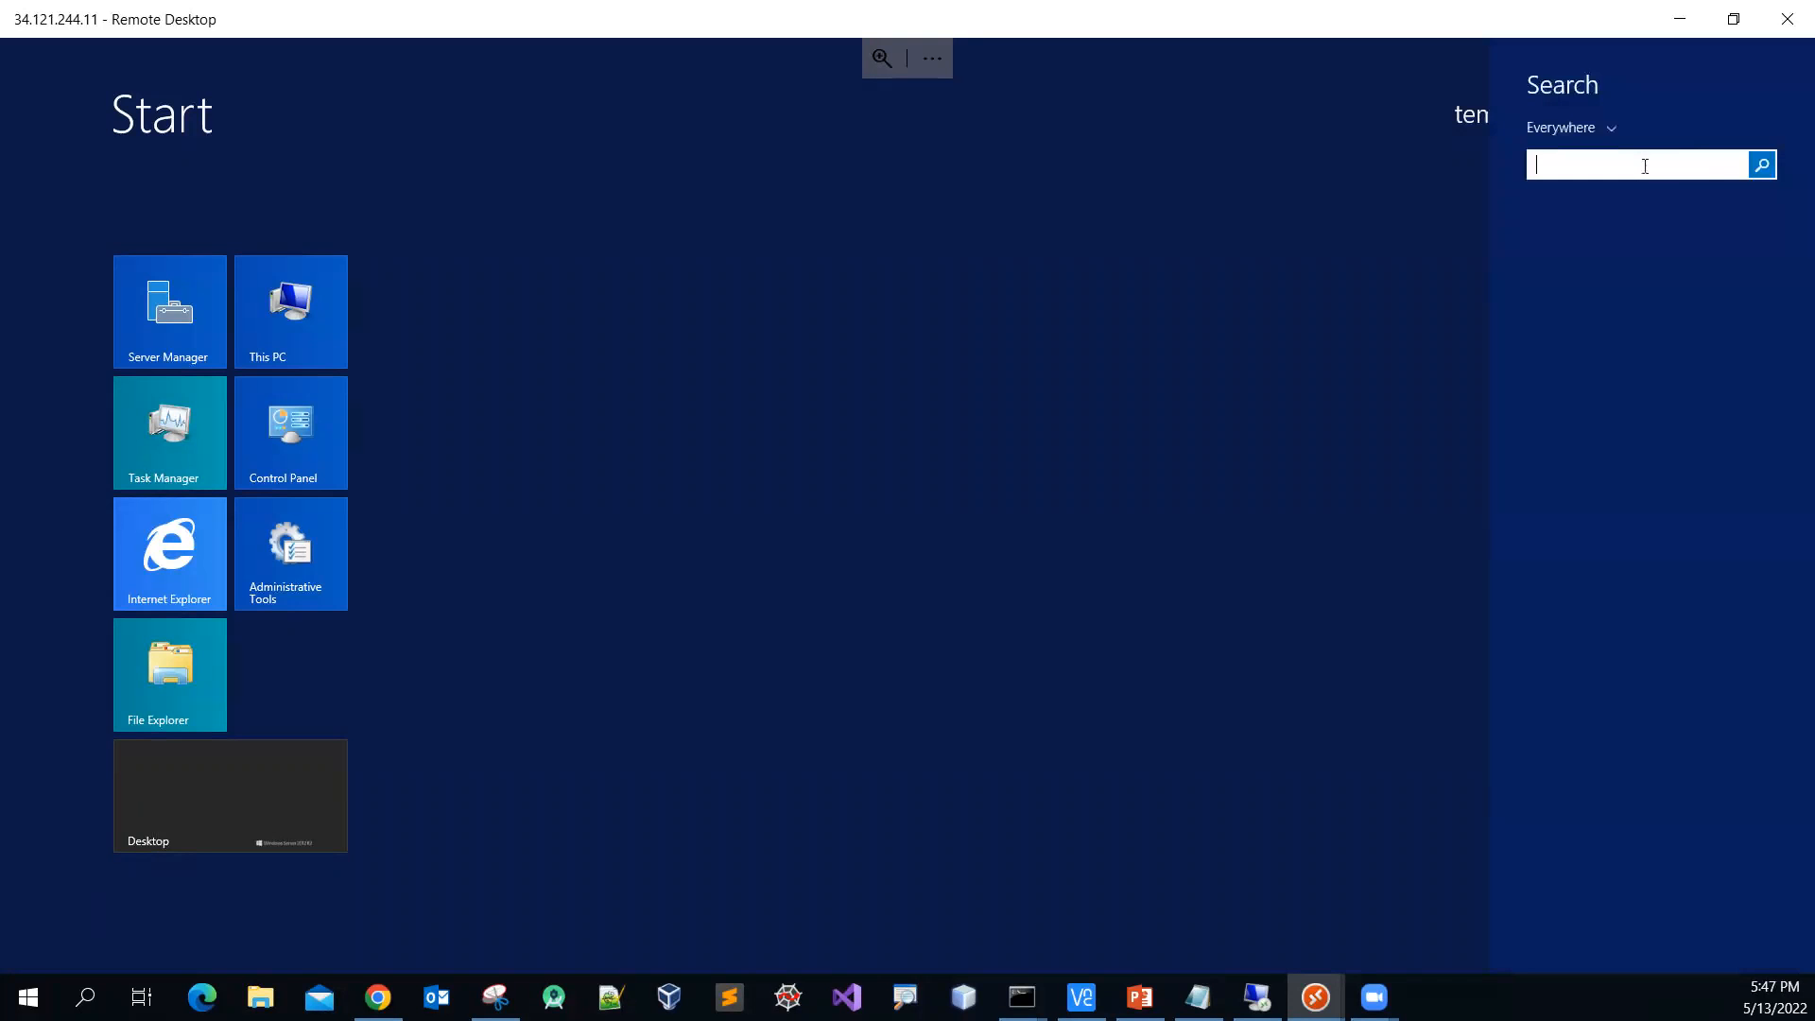
type("notepad")
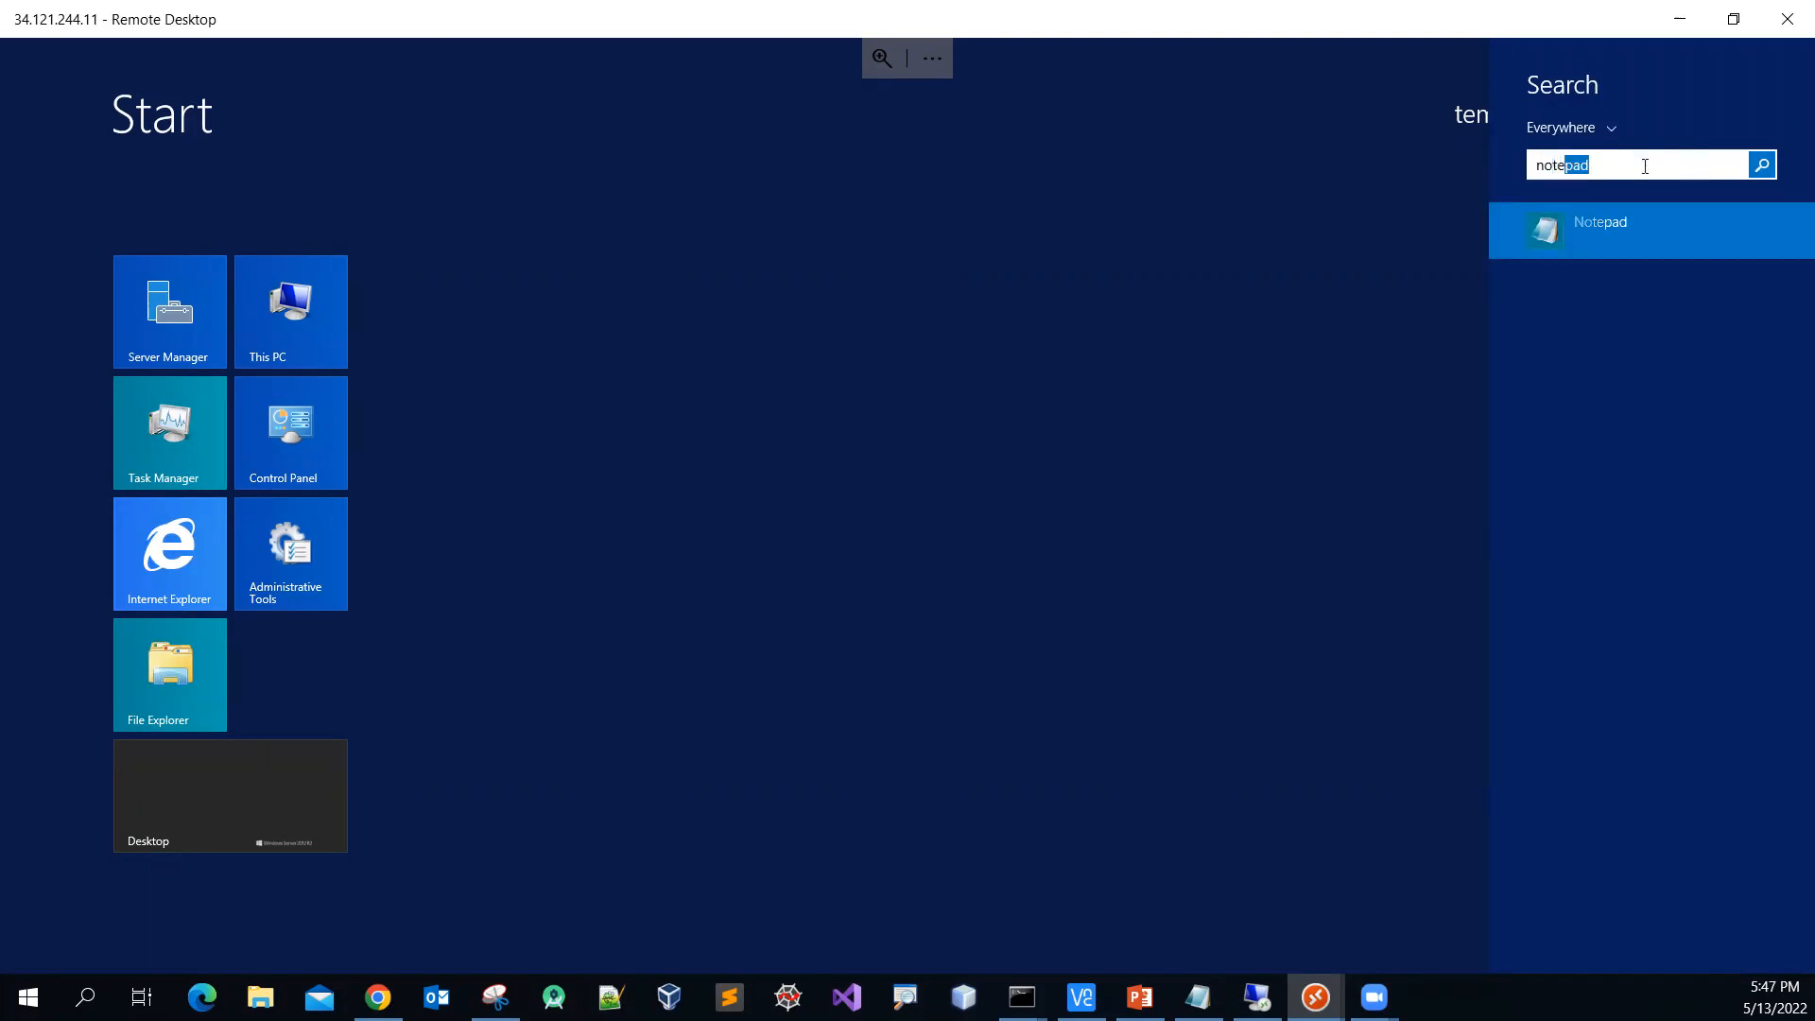
left_click(1540, 246)
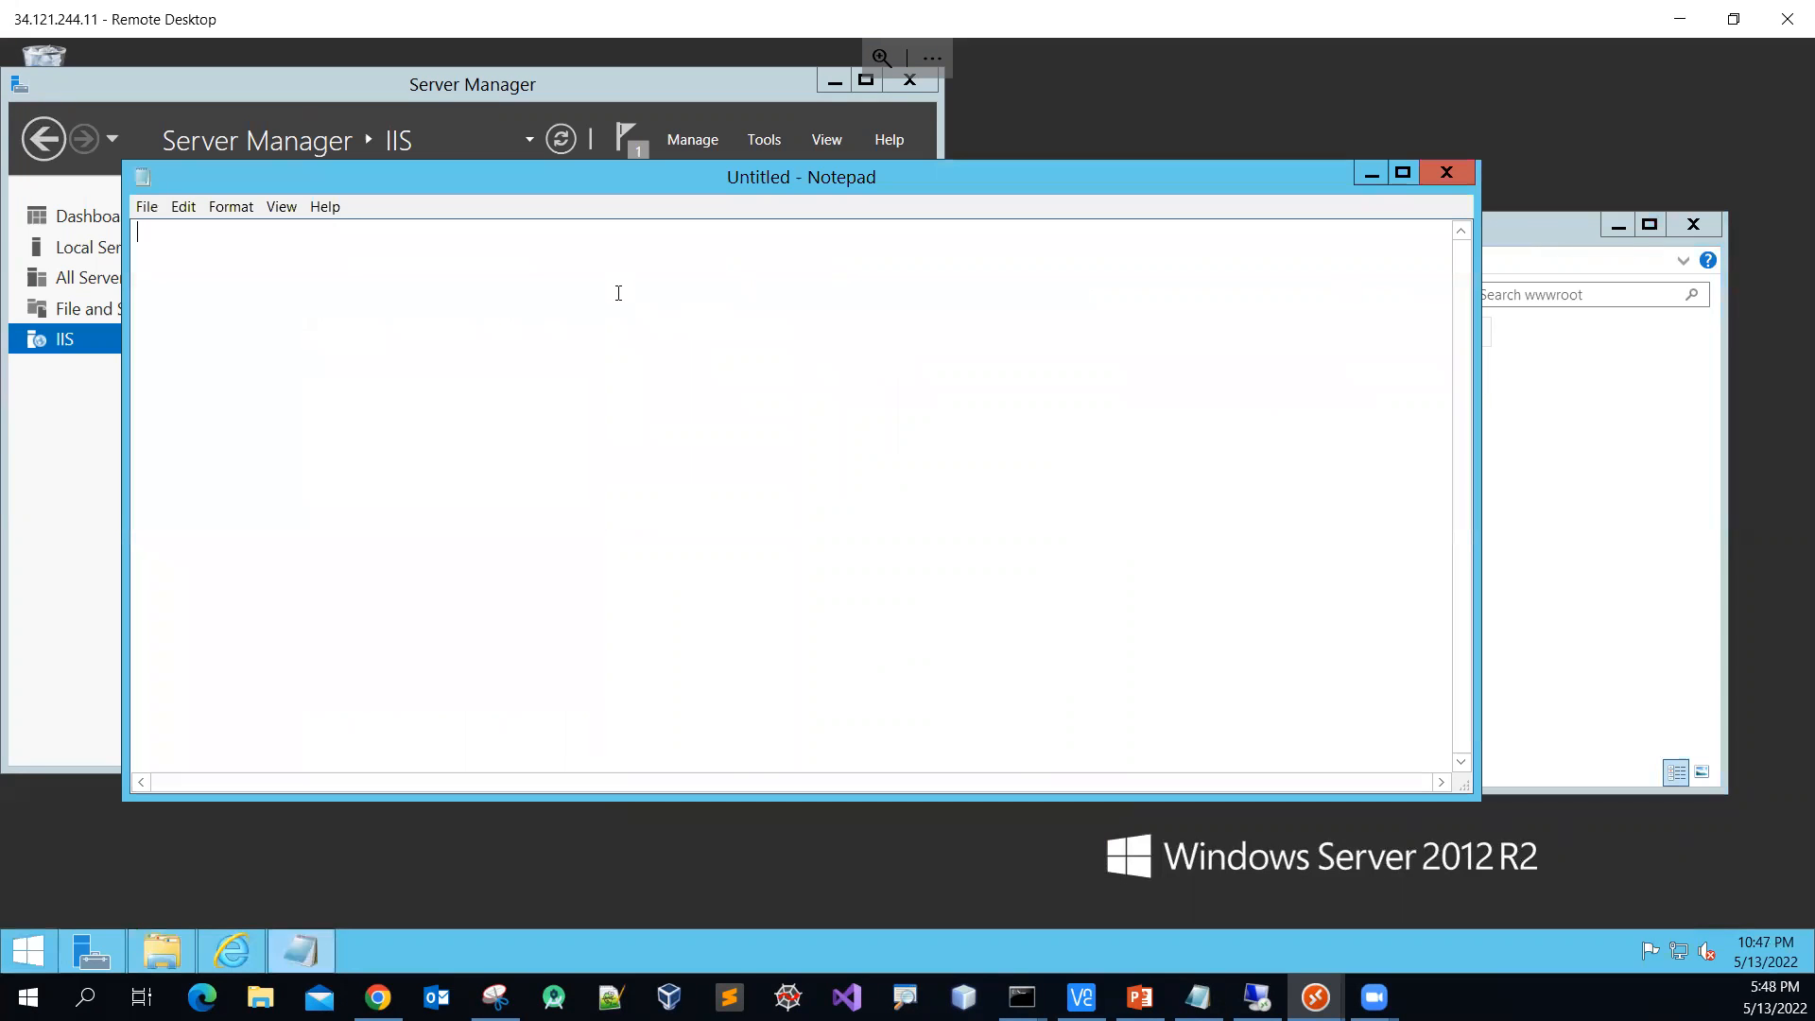
Write the HTML skeleton in the blank document: opening and closing html tags with opening and closing body tags nested between them
type("<ht")
type("l> ")
type("</htm.>")
key("BackSpace")
key("BackSpace")
type("l>")
key("Return")
type("<body>")
key("Return")
type("</bodY>")
key("BackSpace")
key("BackSpace")
type("y>")
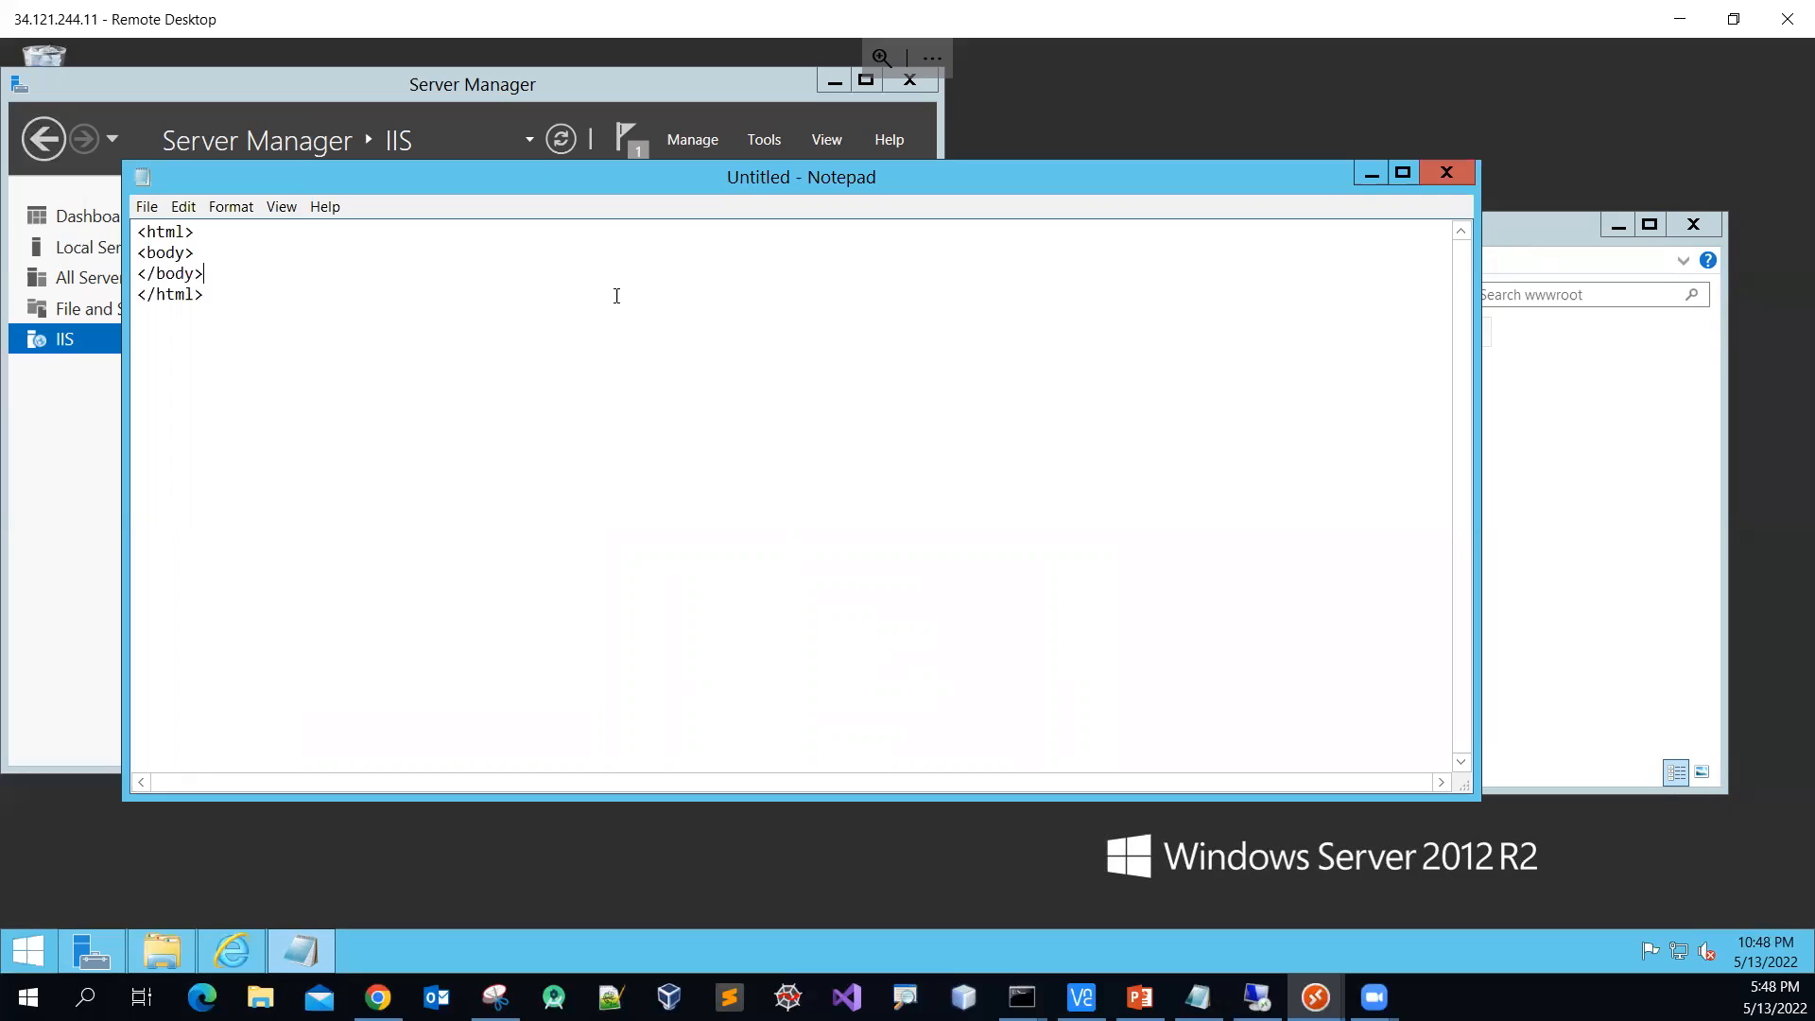
Add a line between the body tags reading "This is" followed by the owner's first name in possessive form and "webpage"
key("Up")
key("Return")
type("This is Ming's w")
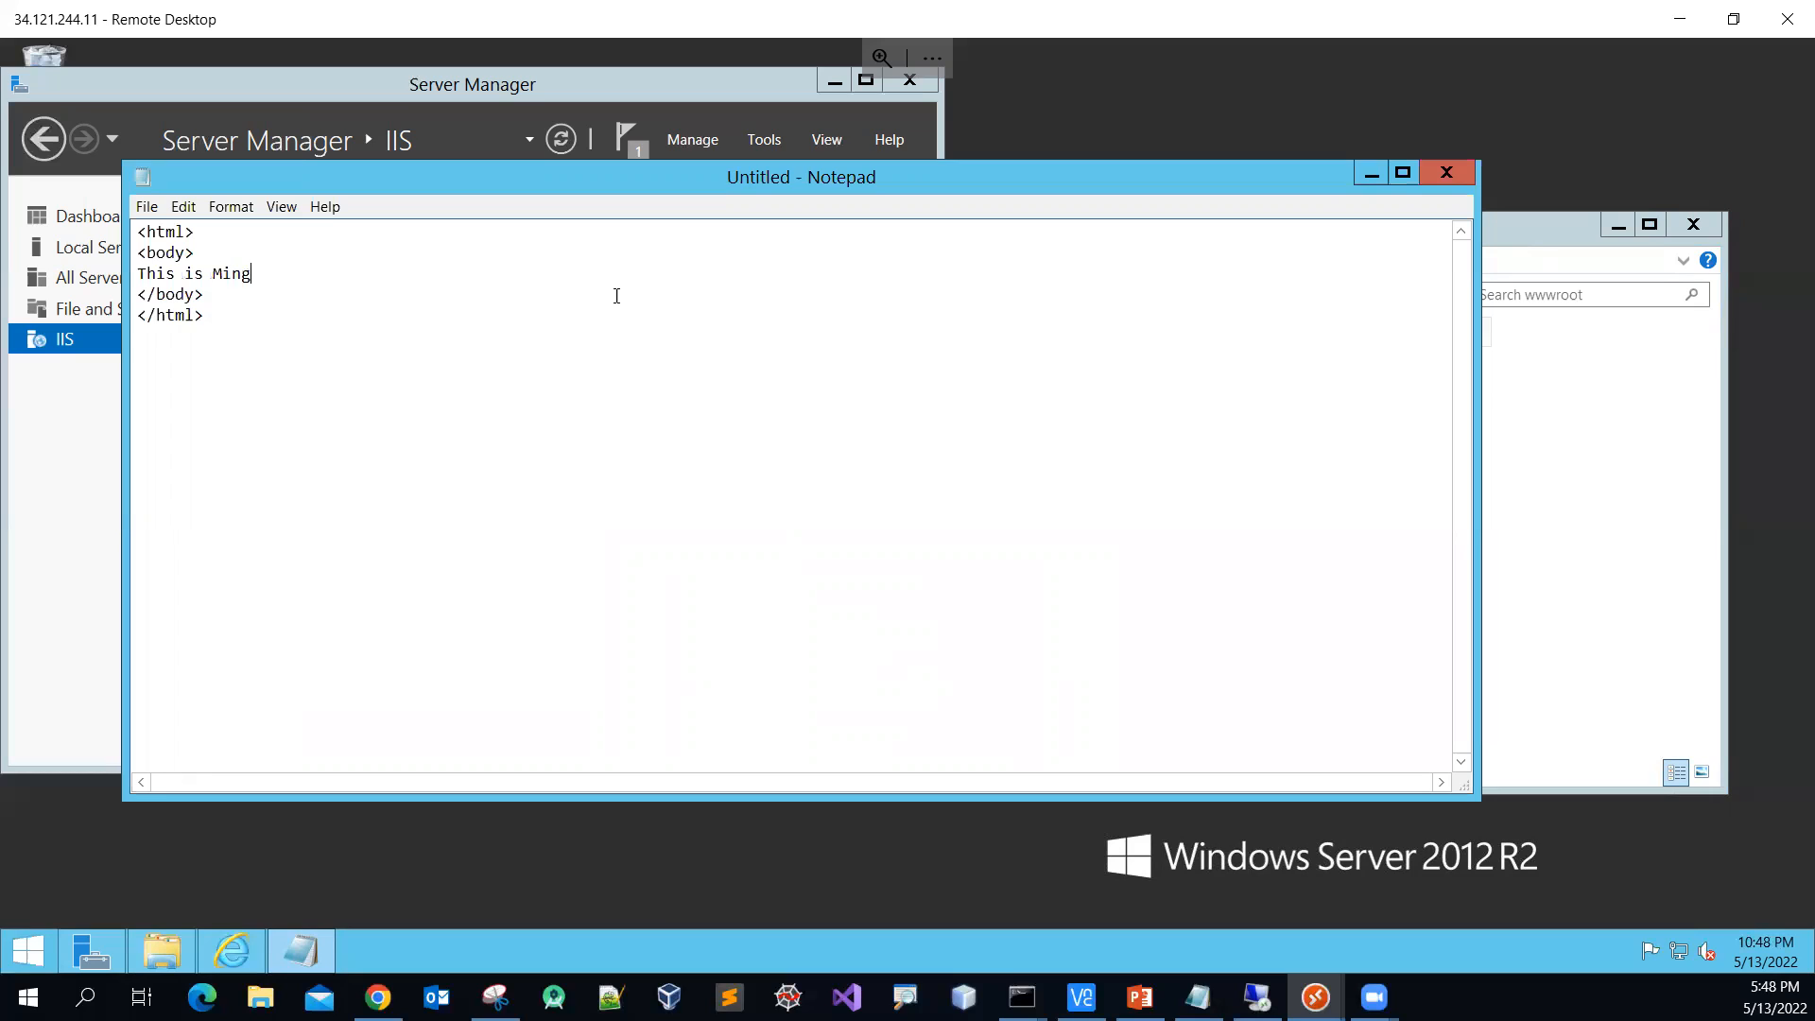
key("BackSpace")
type("webpage")
Save the document as index.html in the Documents folder, with the file type set to All Files
left_click(149, 210)
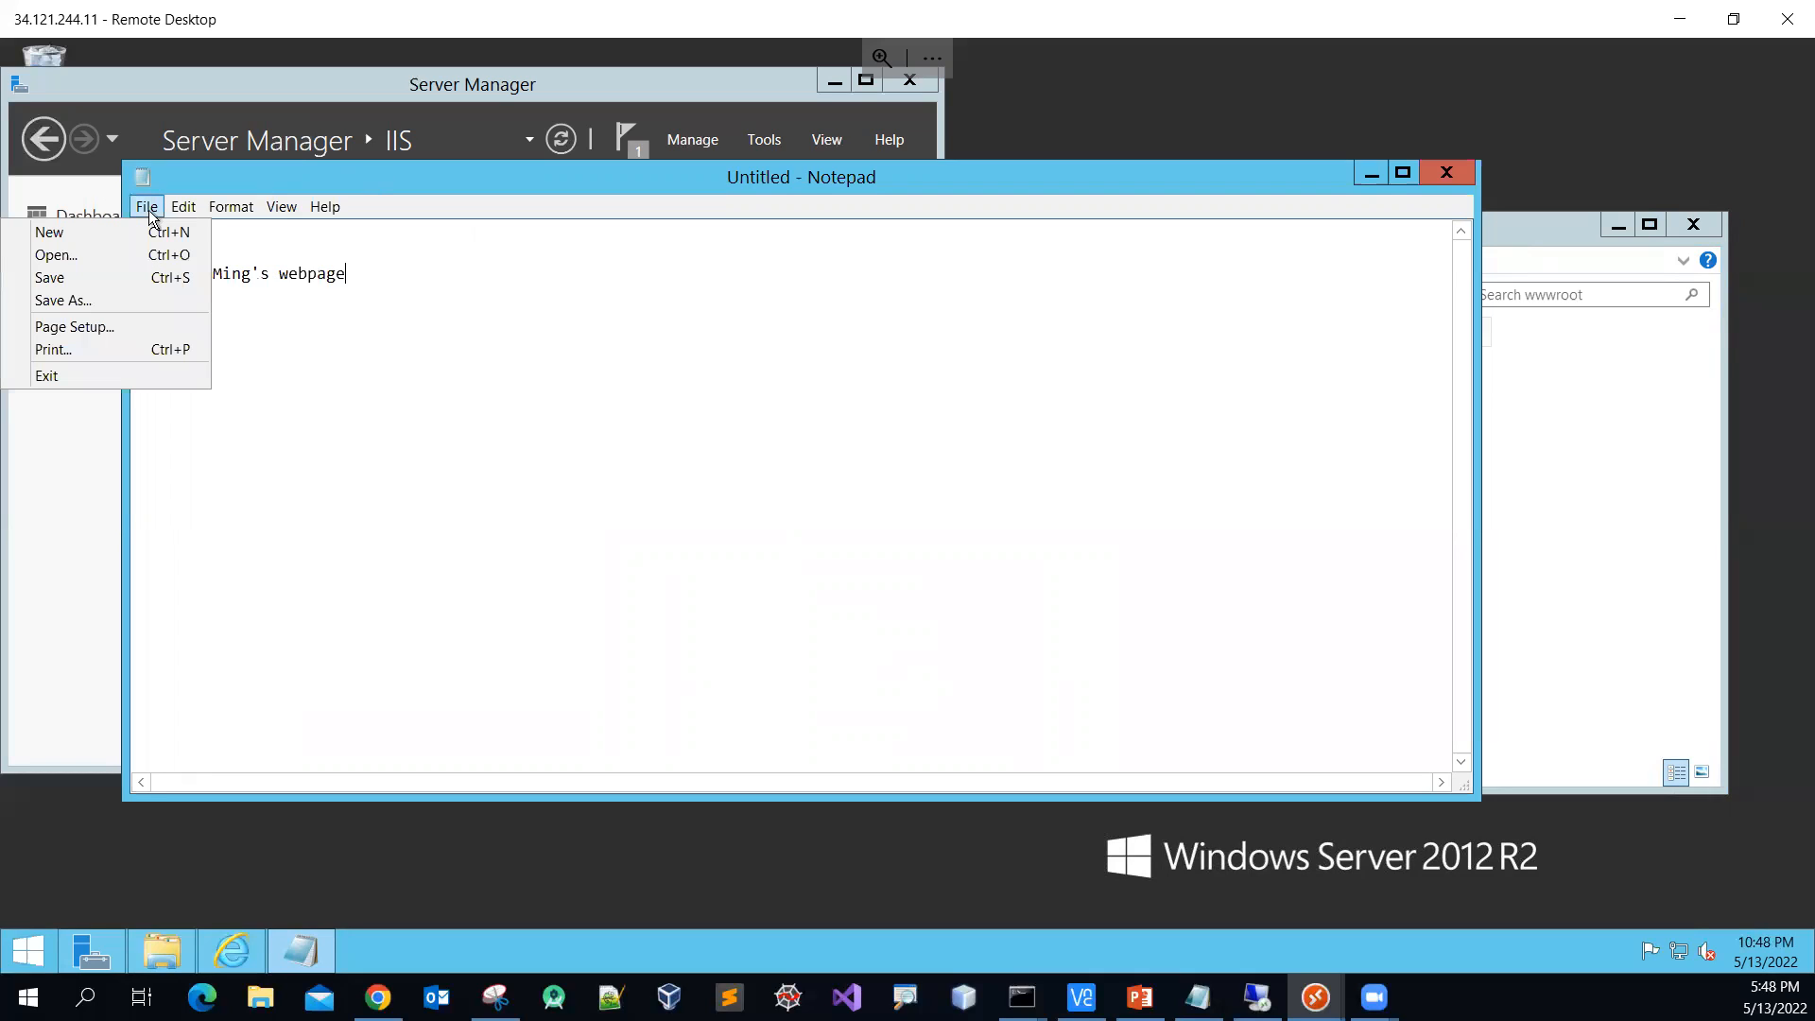
left_click(150, 302)
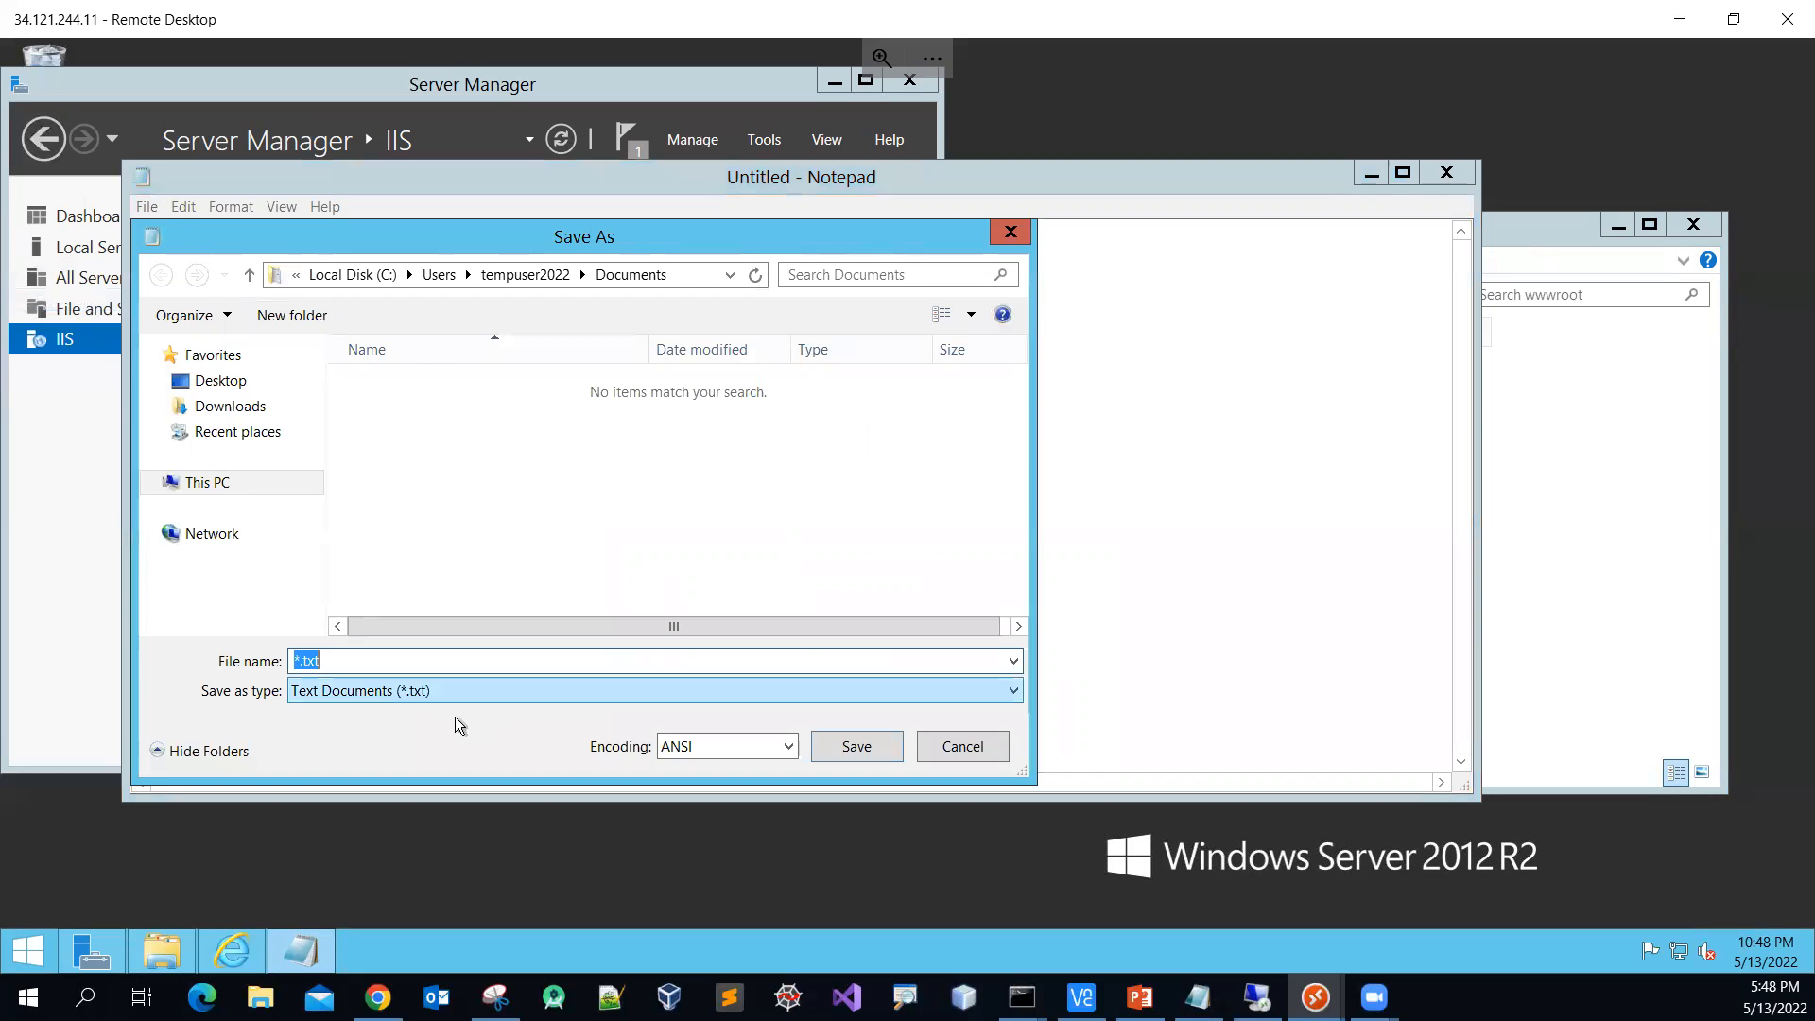
left_click(498, 693)
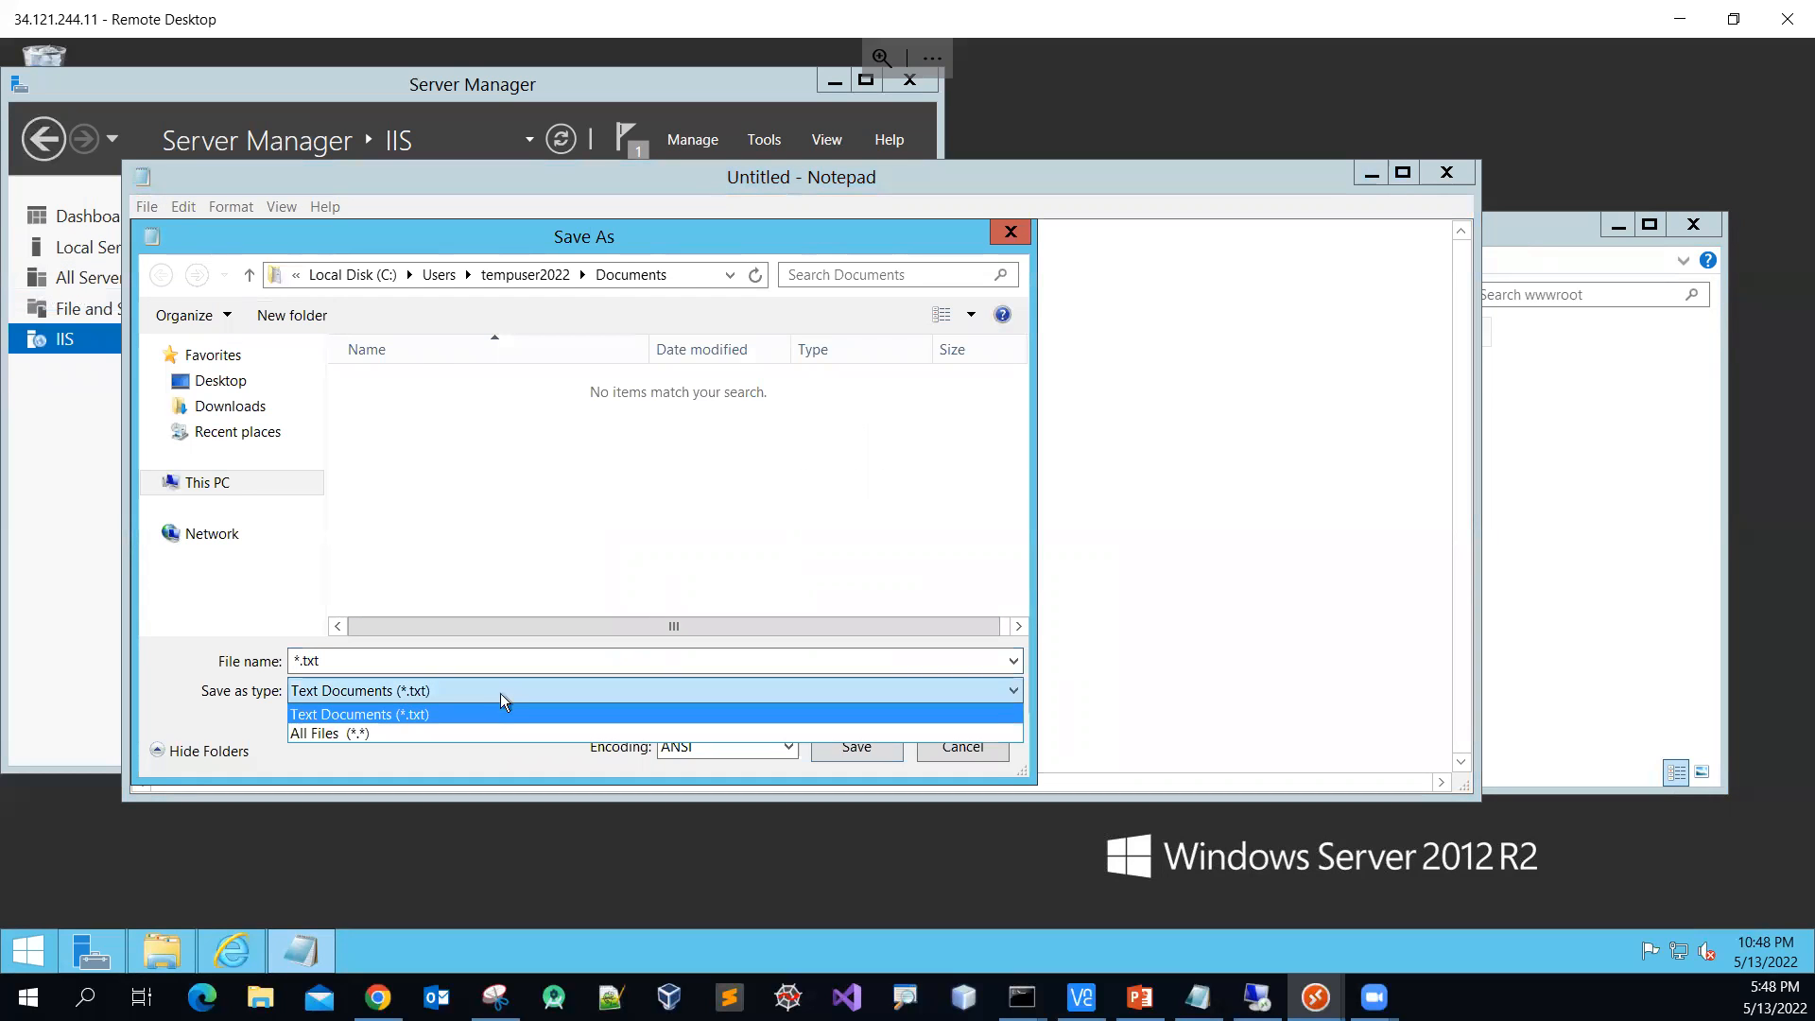
left_click(392, 734)
left_click(348, 659)
type("index.html")
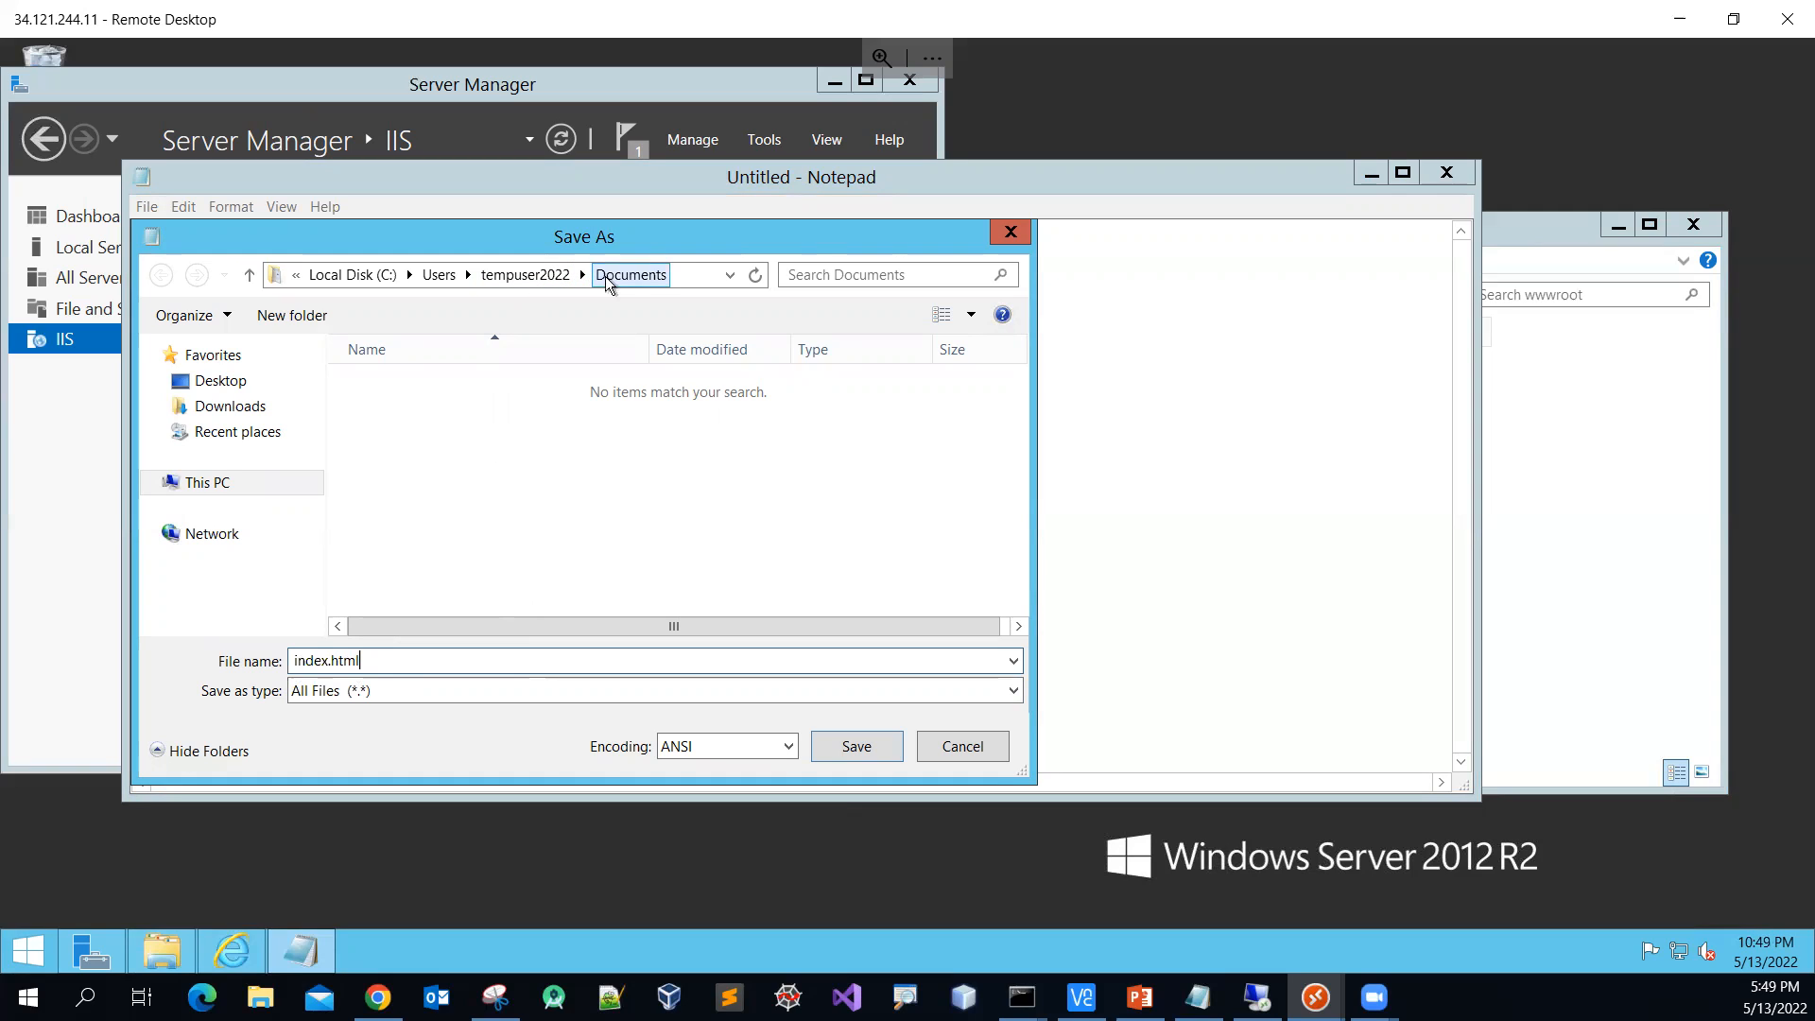
left_click(882, 750)
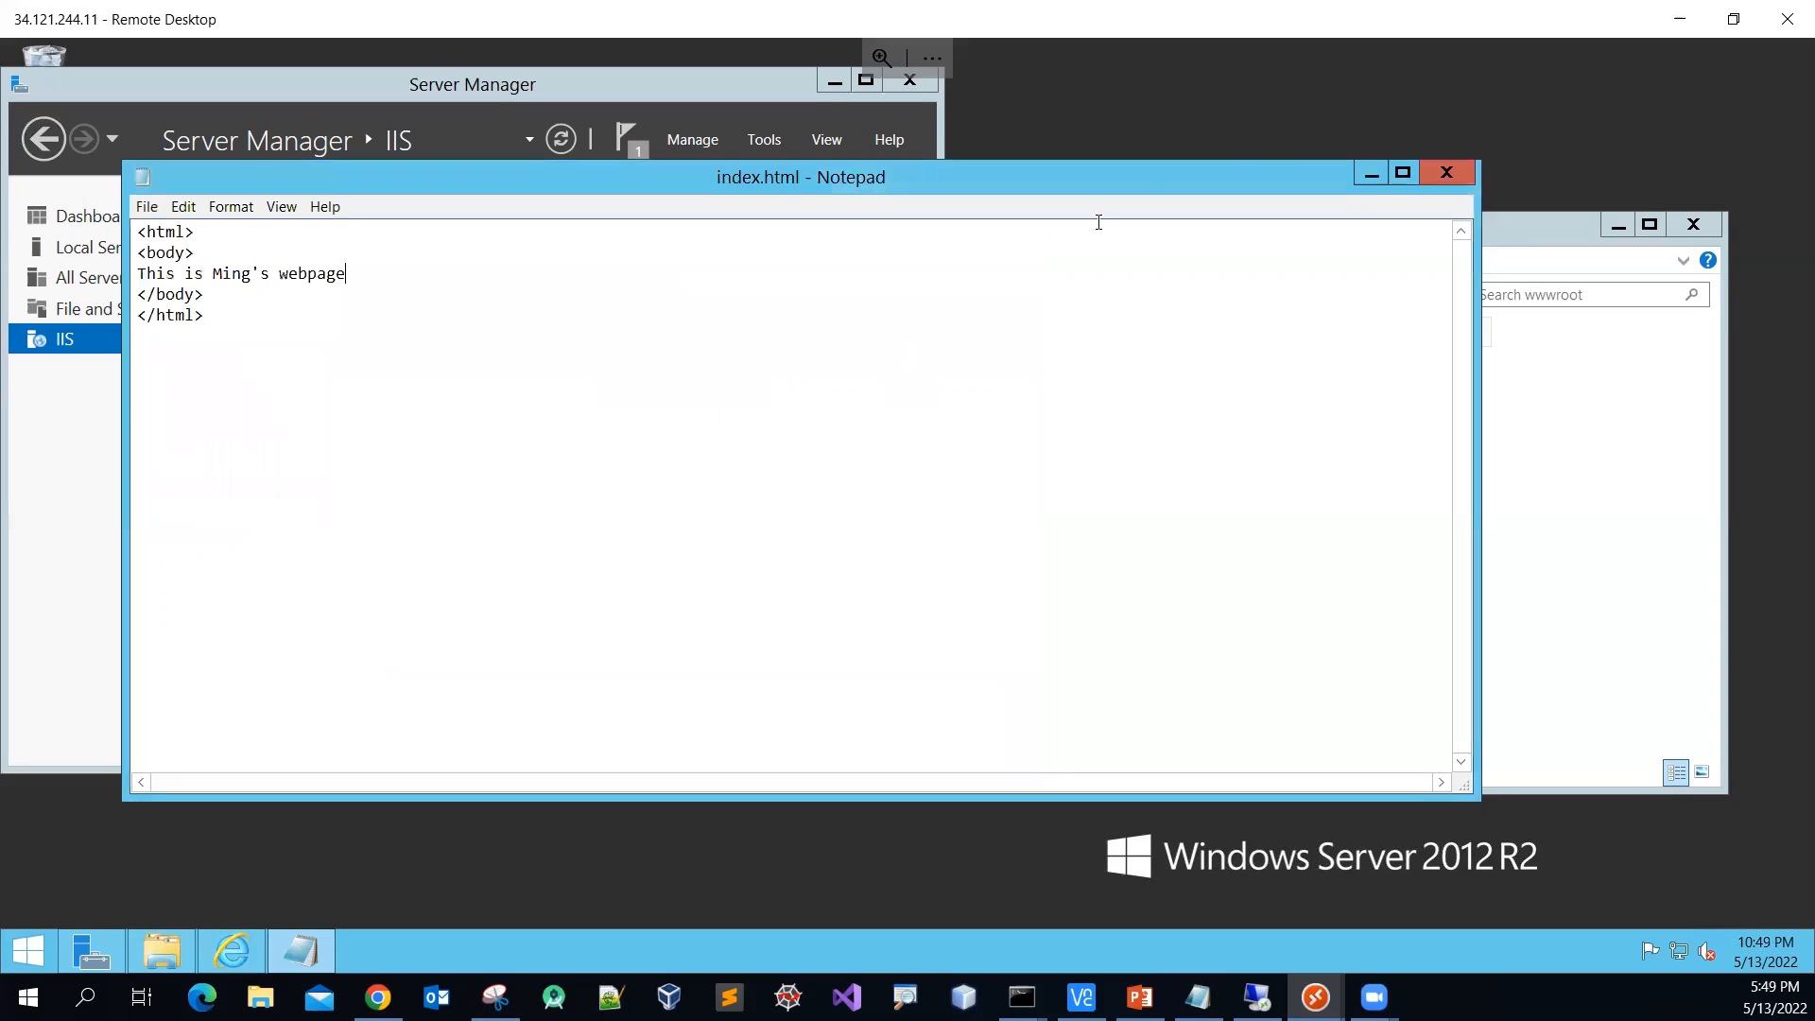
Minimize Notepad, open a second File Explorer window beside wwwroot, and browse in it to the current user's Documents folder
left_click(1370, 174)
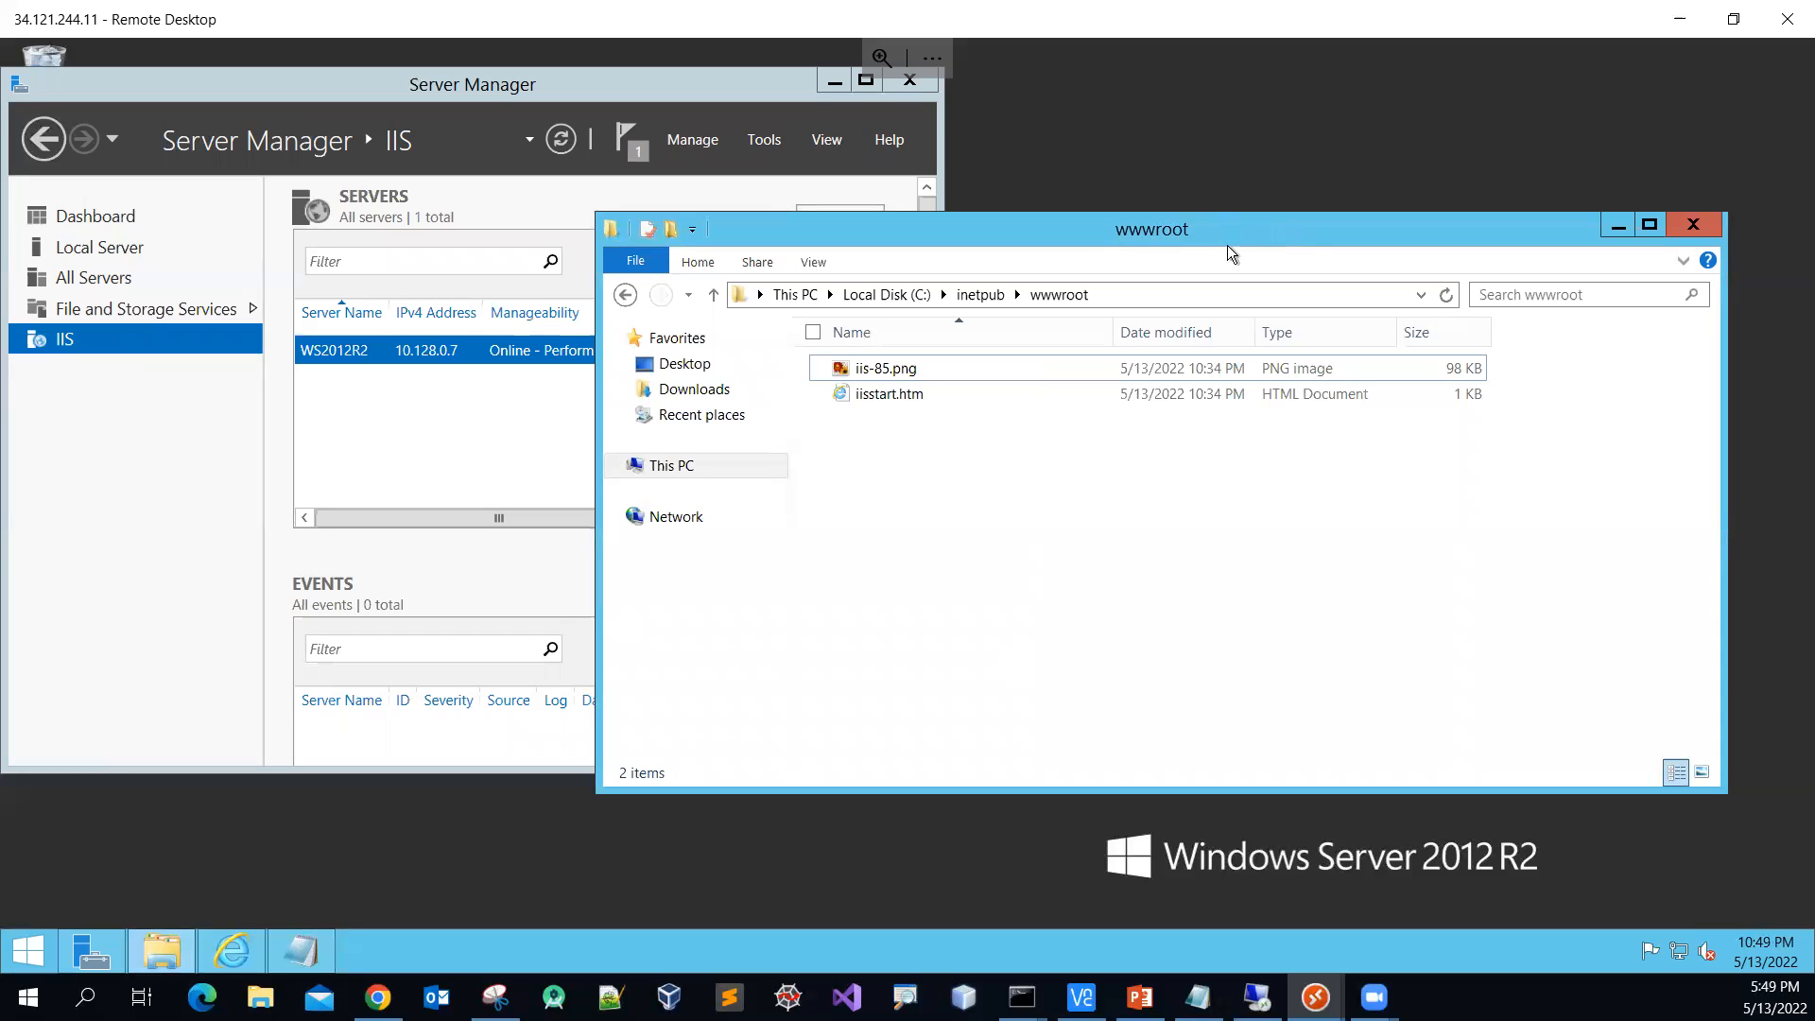
left_click(629, 263)
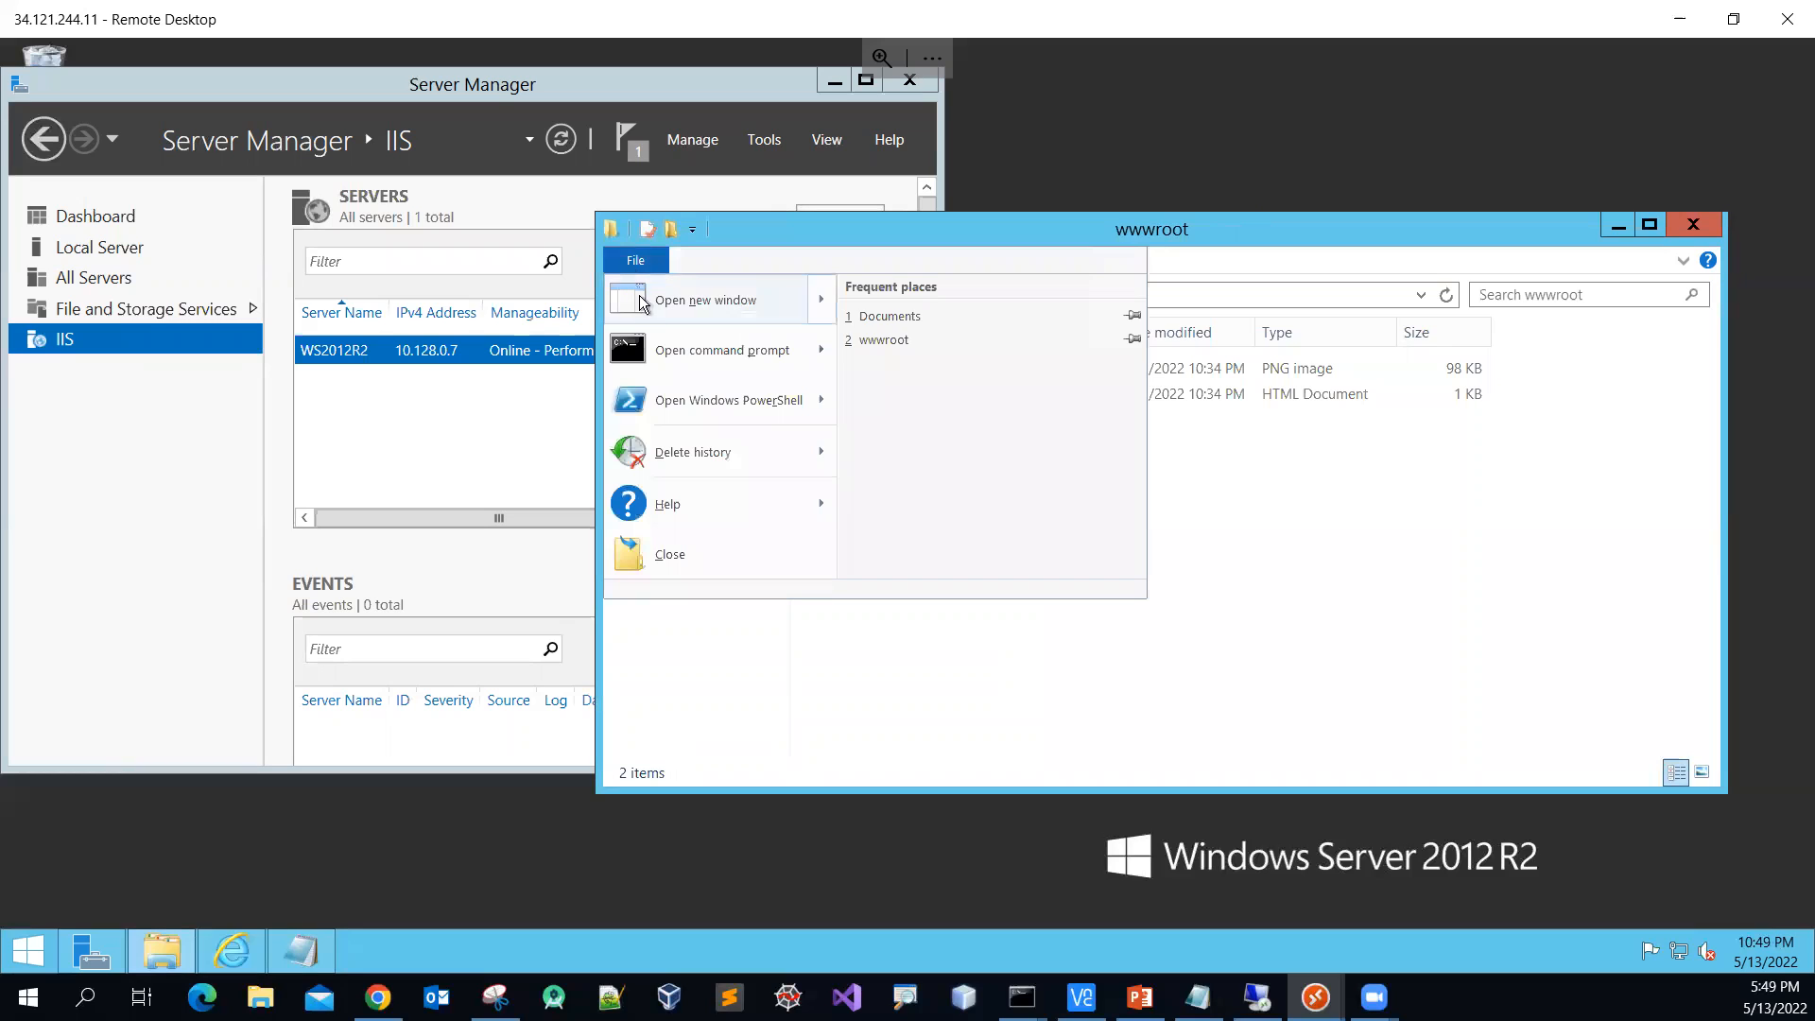
mouse_move(650, 315)
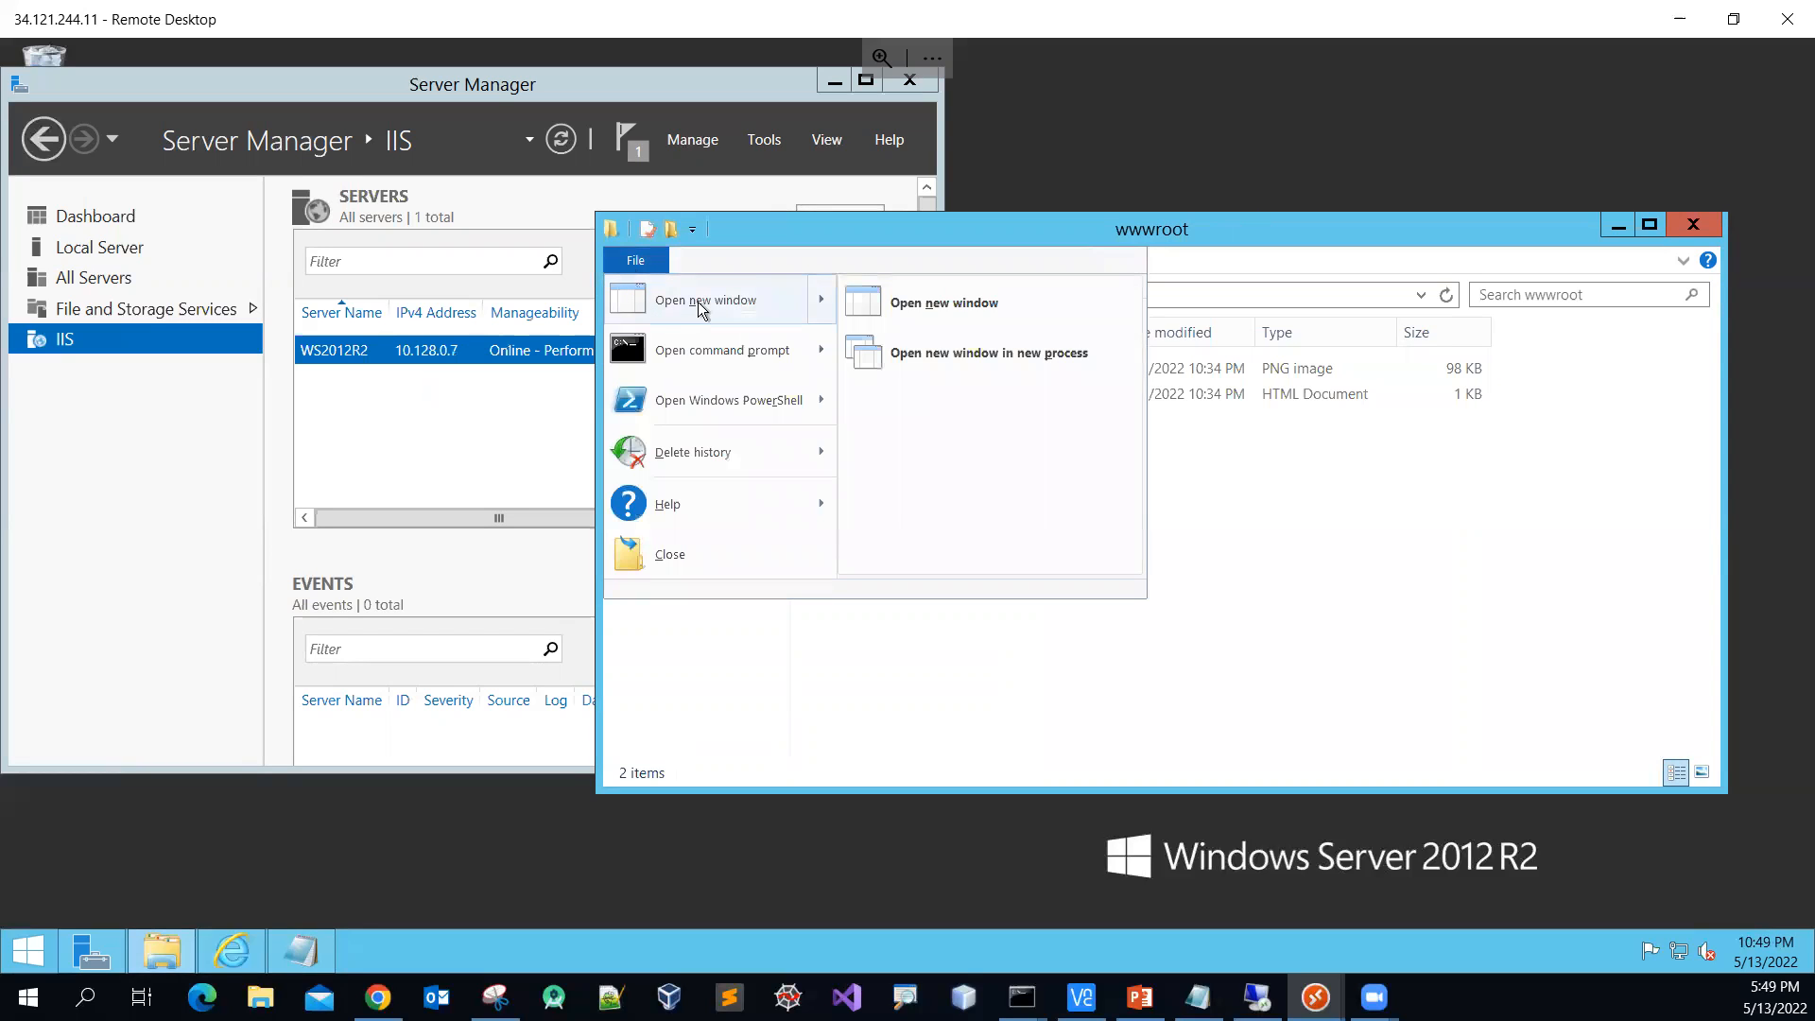
left_click(971, 305)
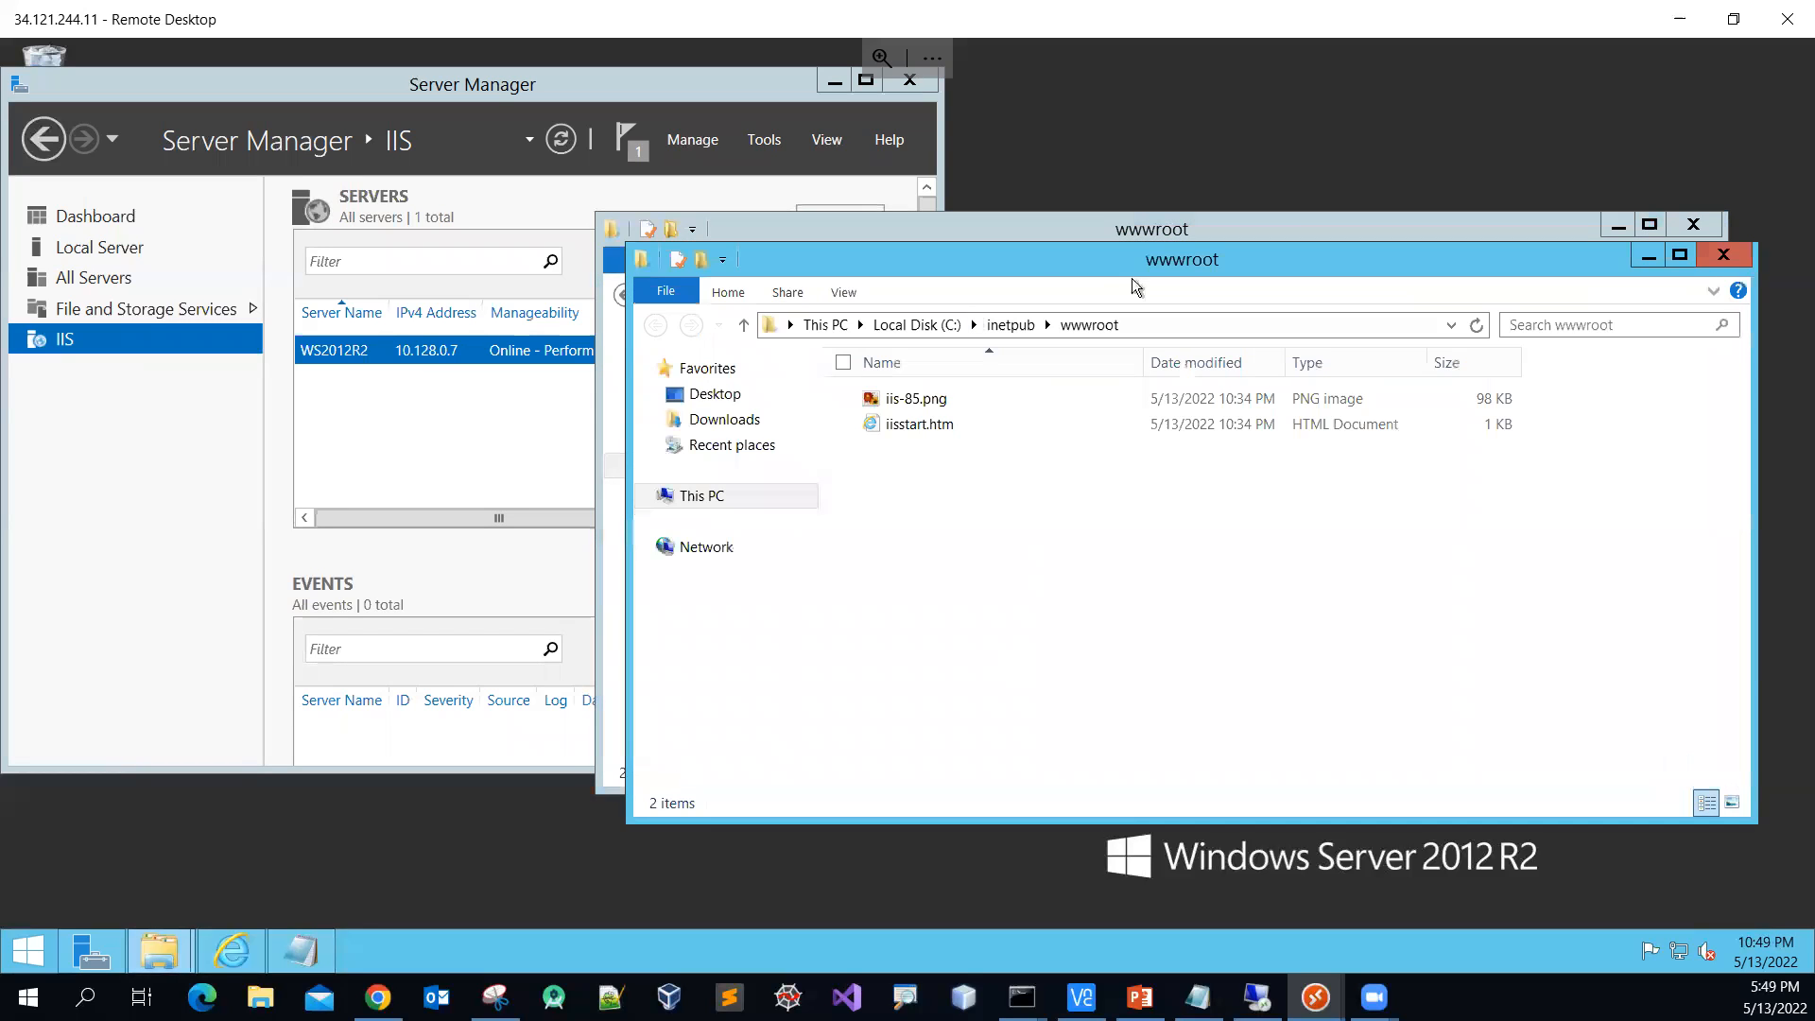
left_click_drag(1132, 271, 559, 291)
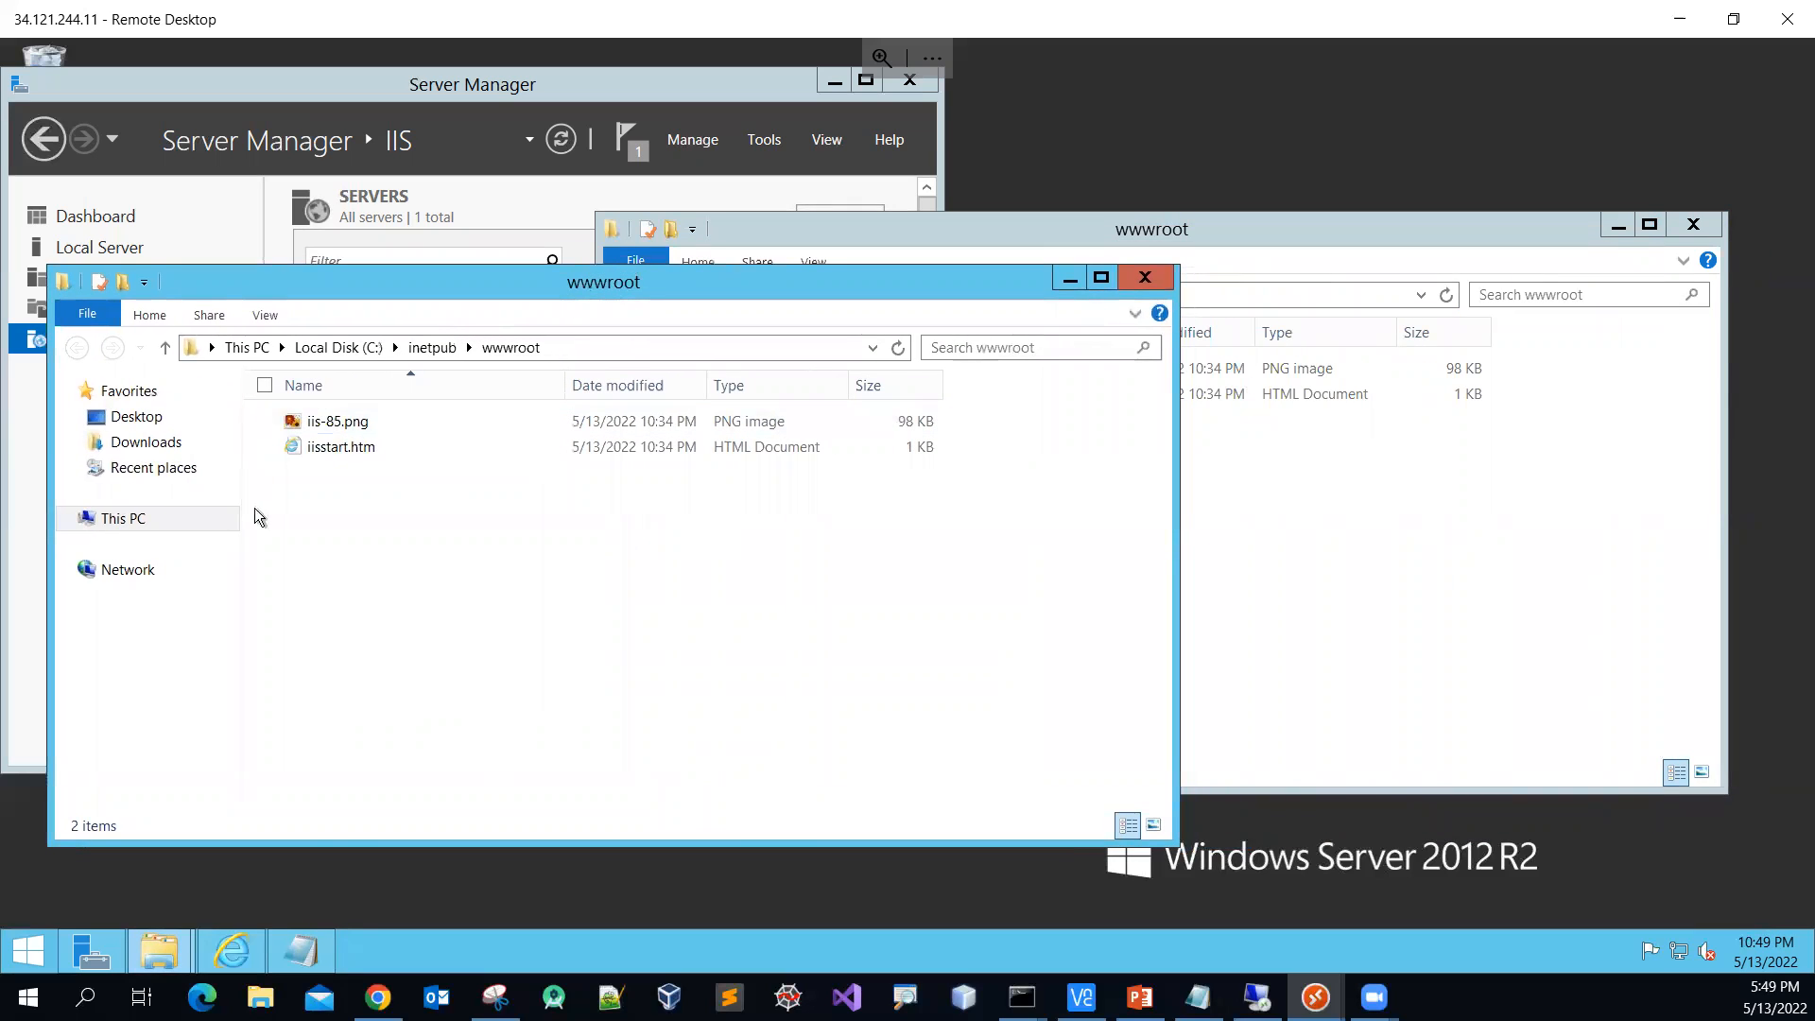
left_click(152, 426)
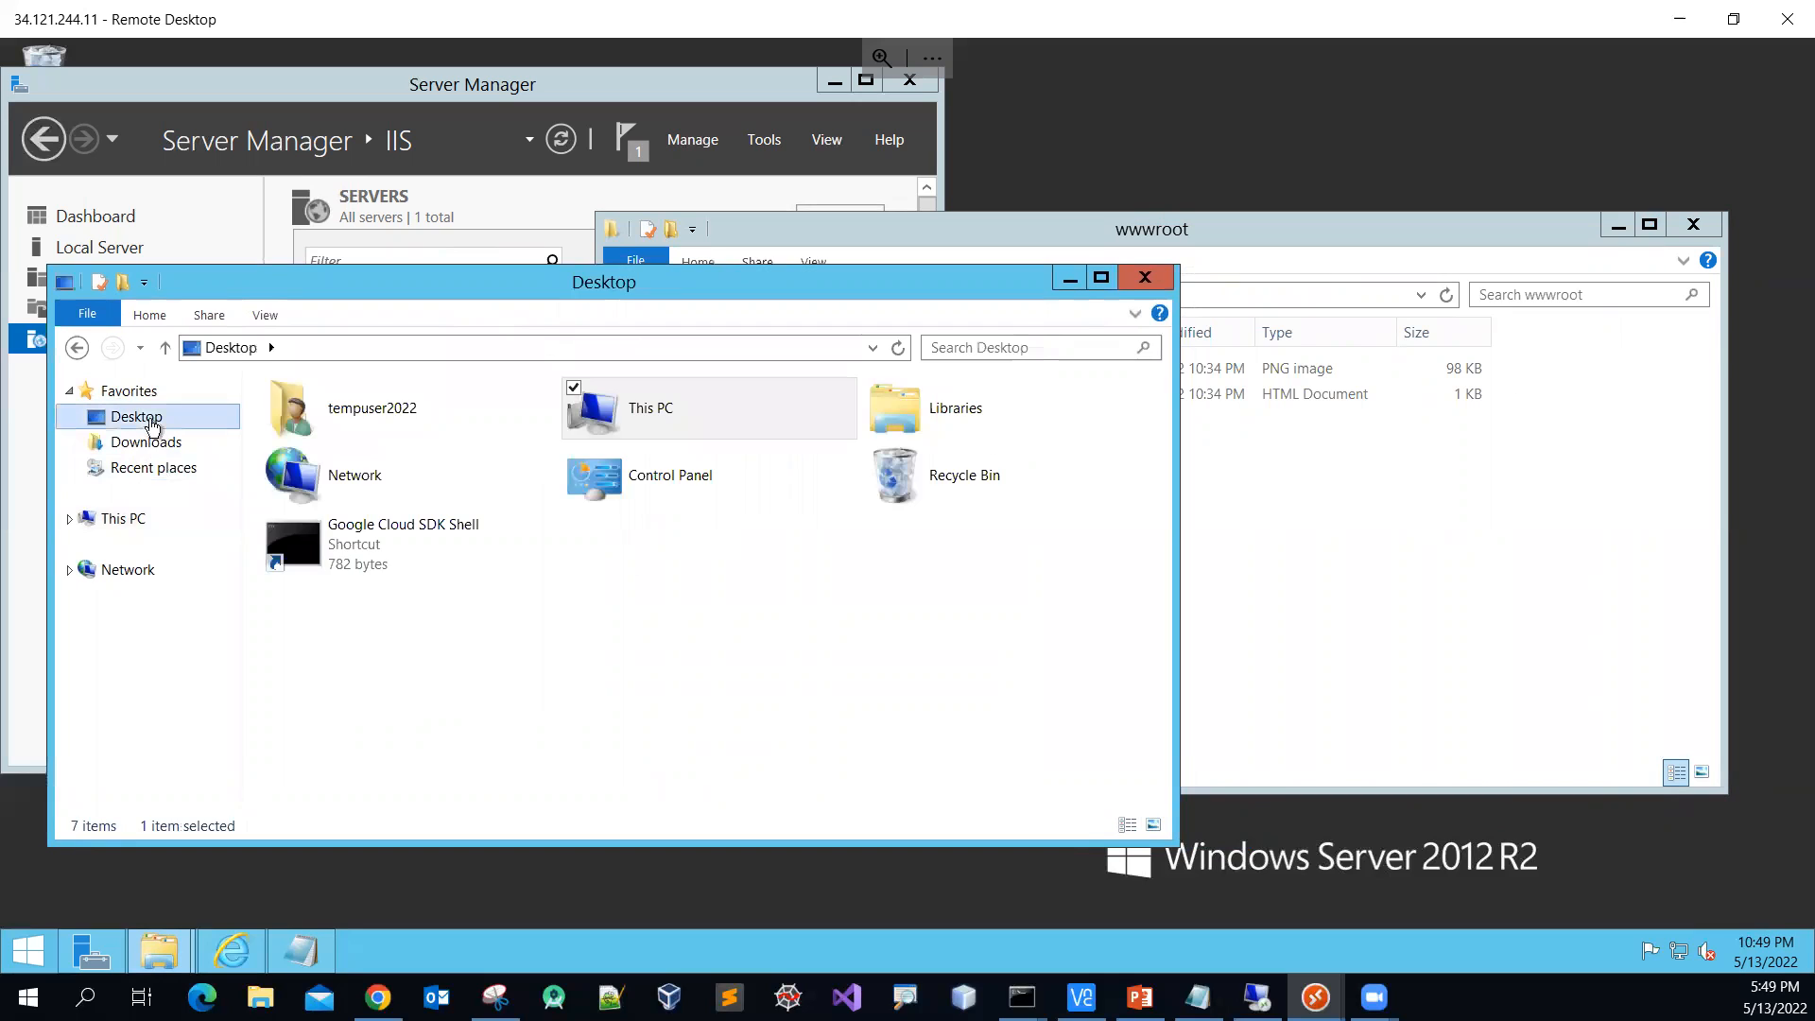
double_click(365, 412)
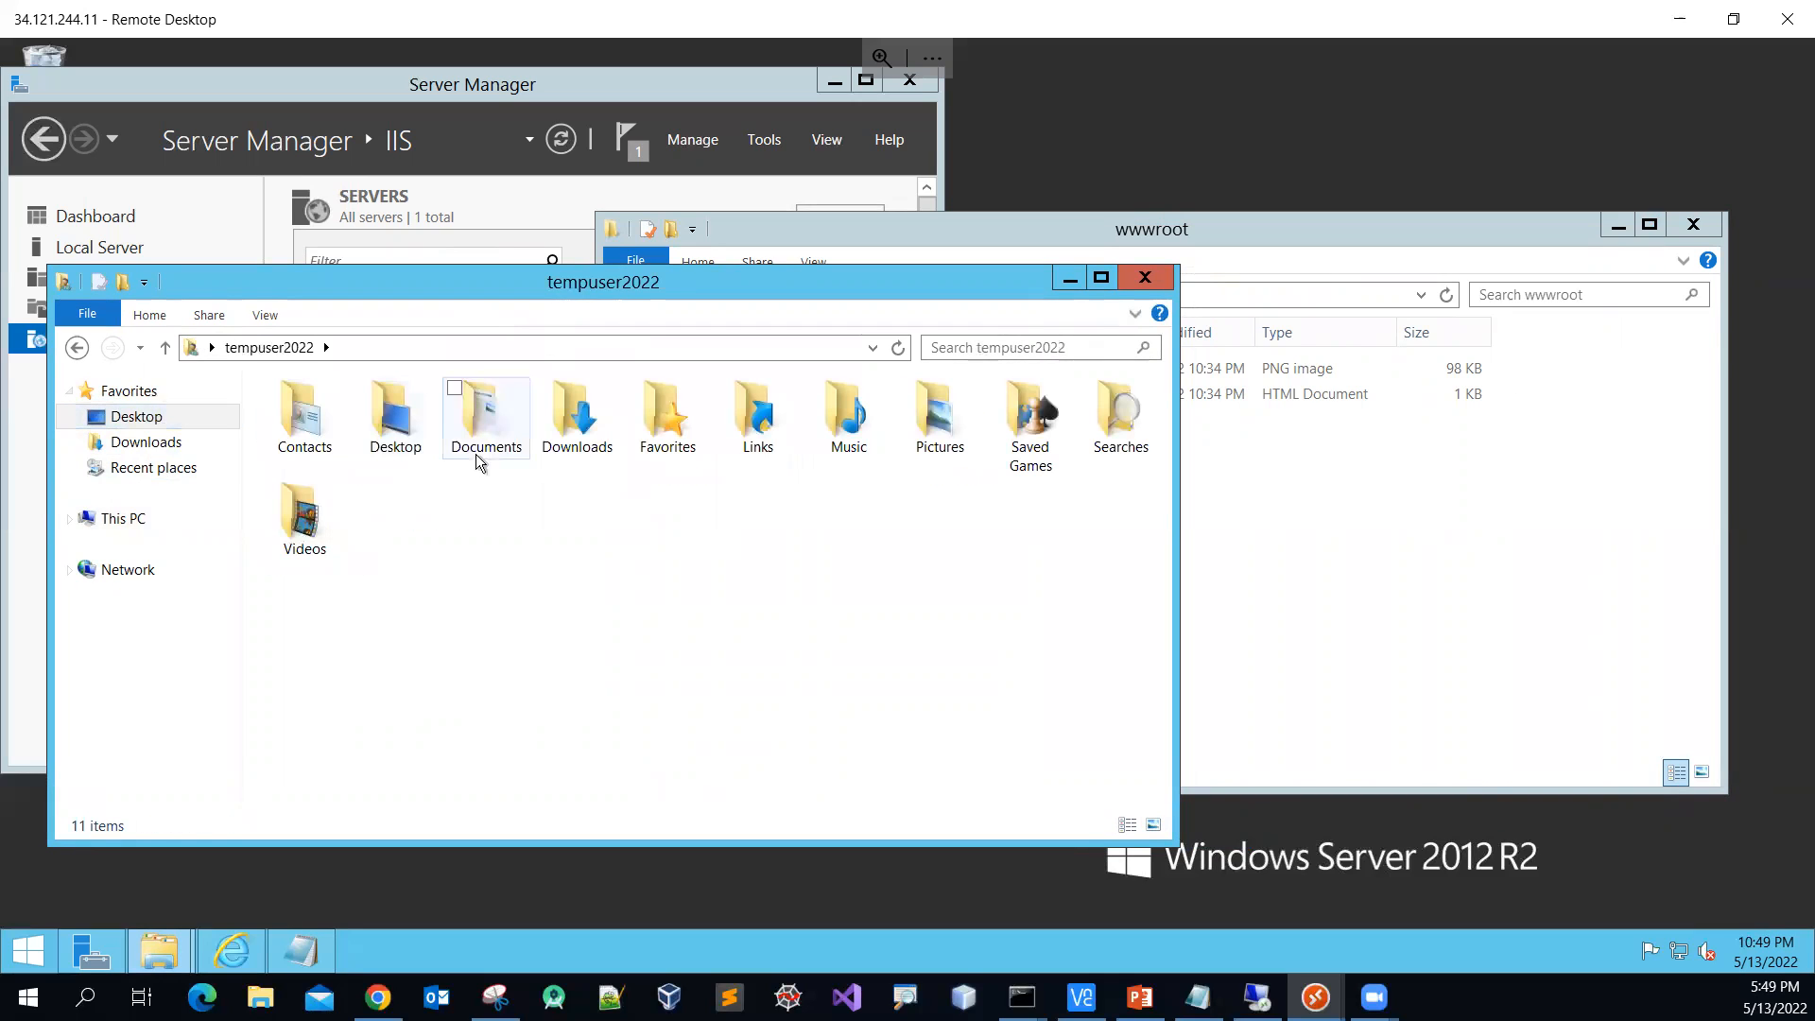
double_click(482, 399)
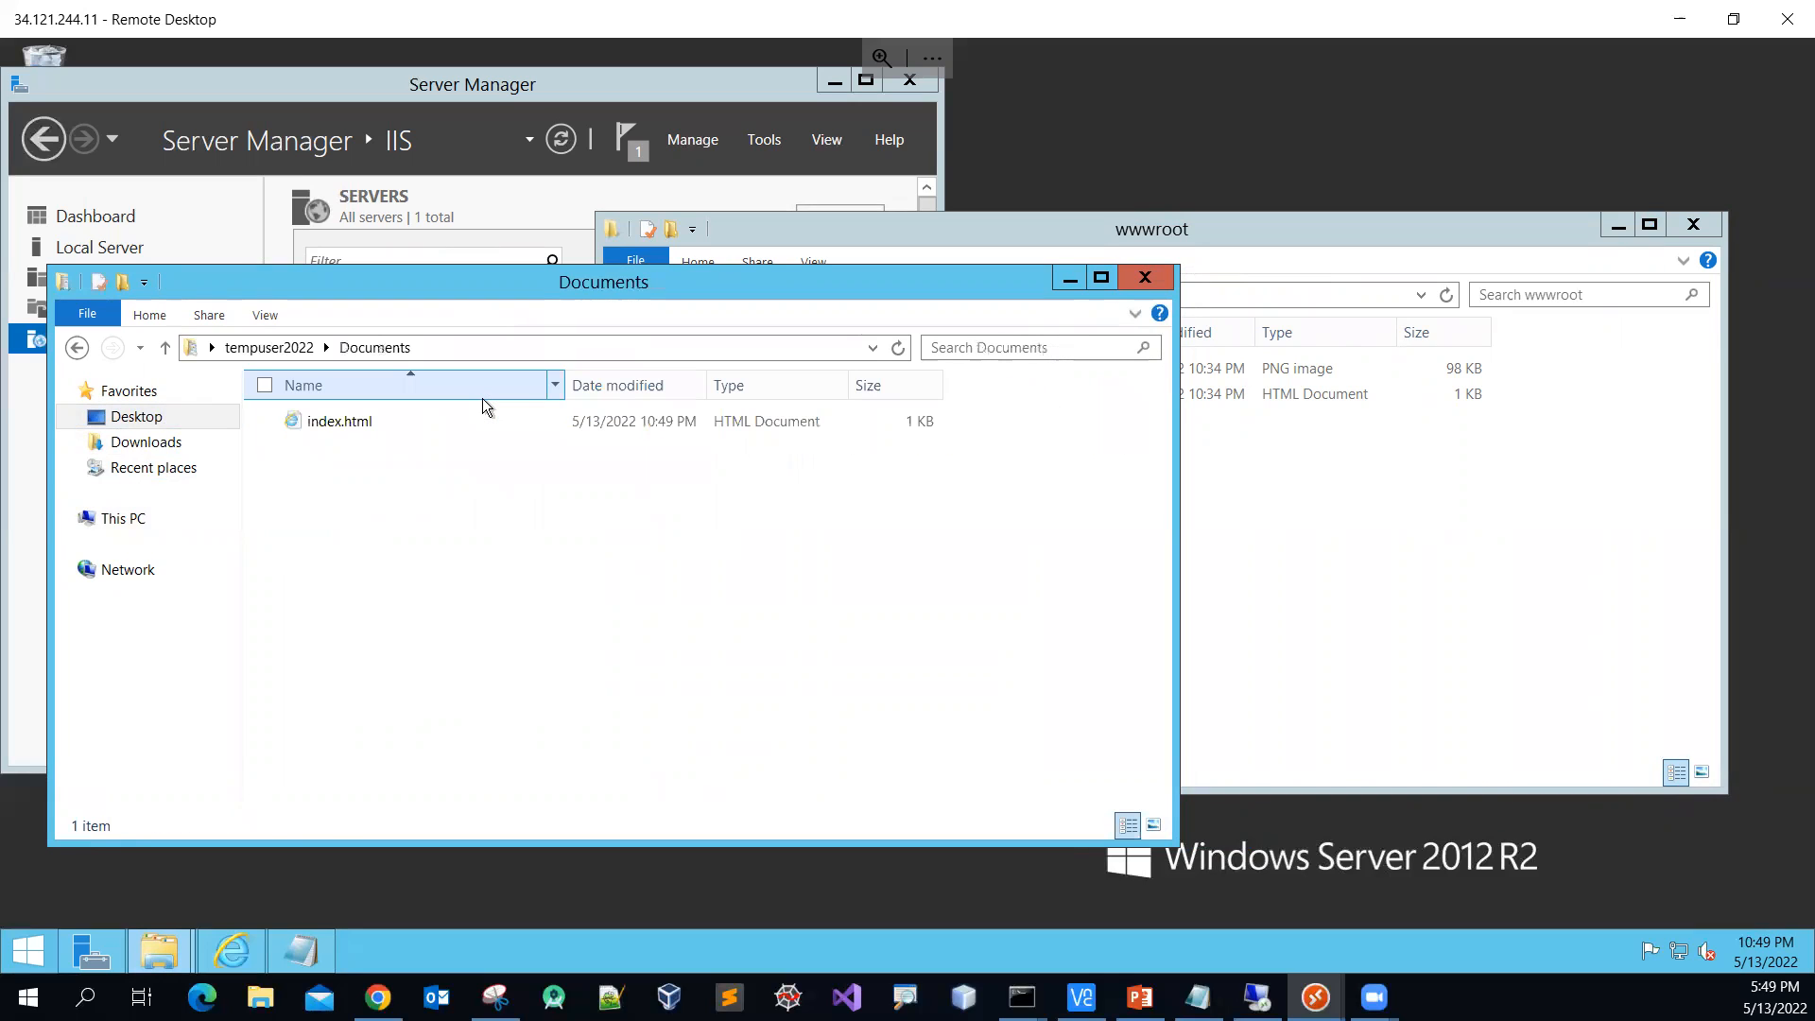
Copy index.html from Documents into the wwwroot folder, granting administrator permission for the copy
left_click(338, 425)
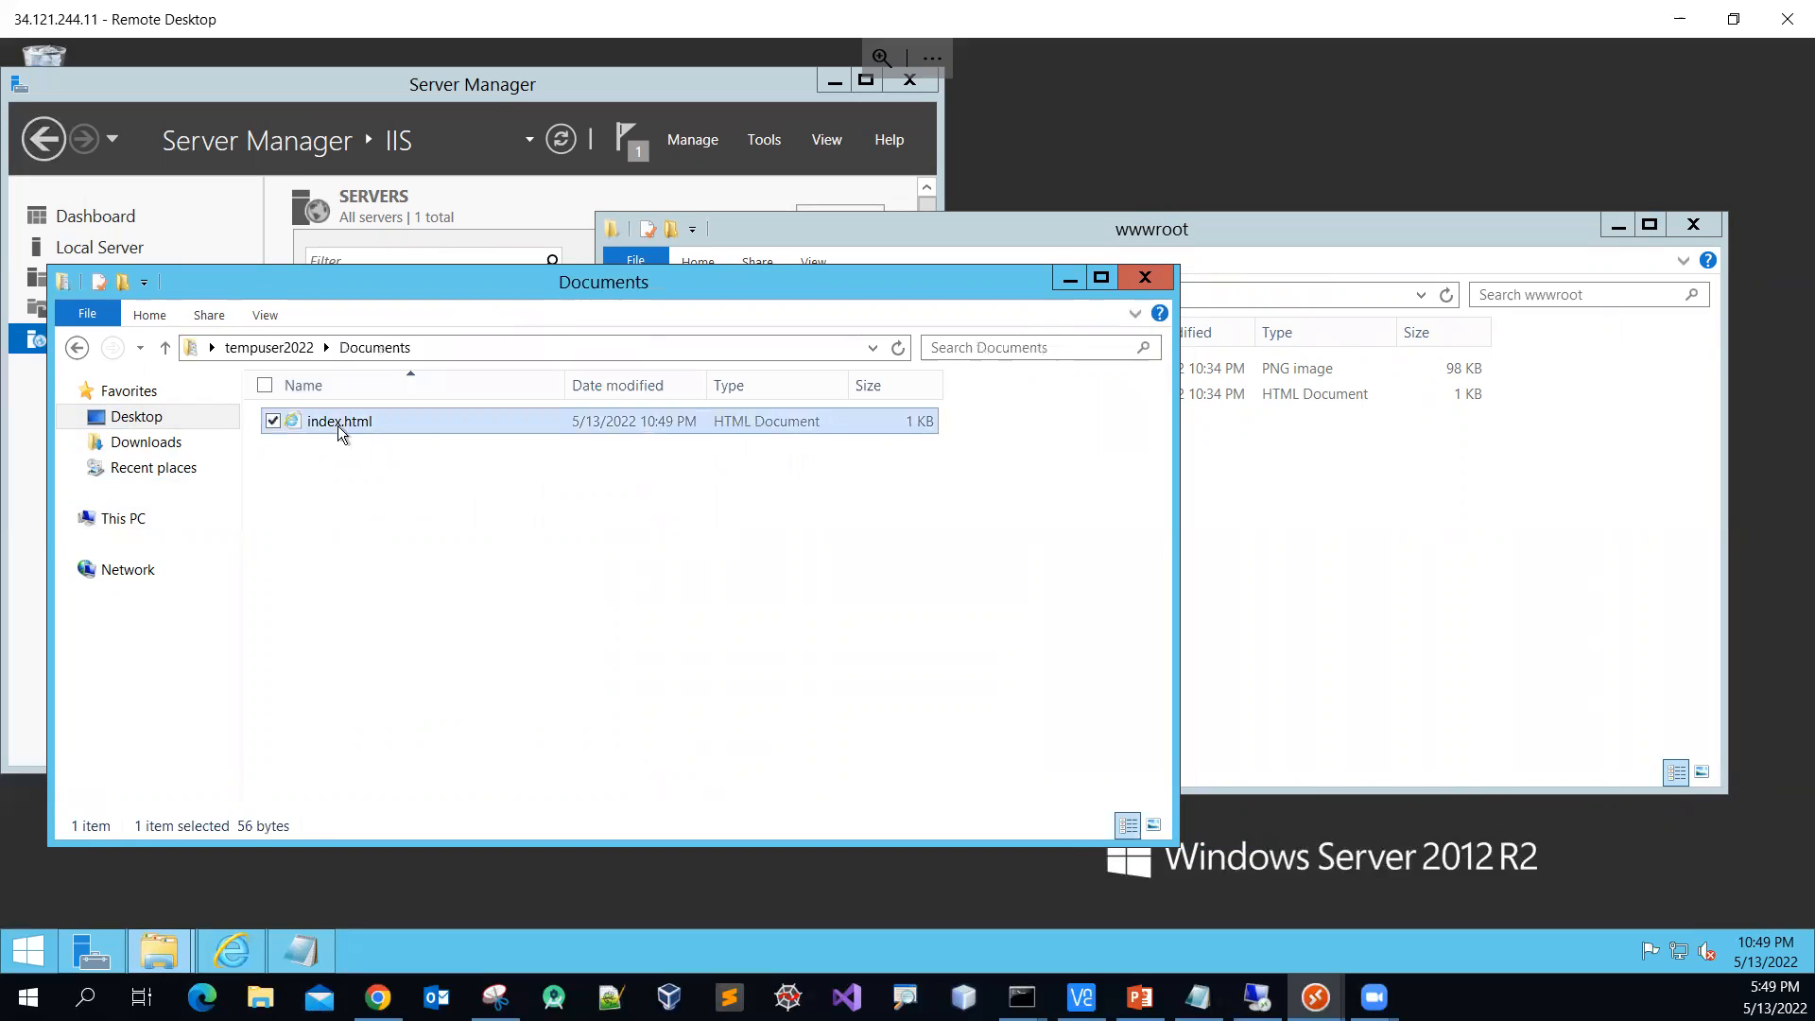
right_click(337, 425)
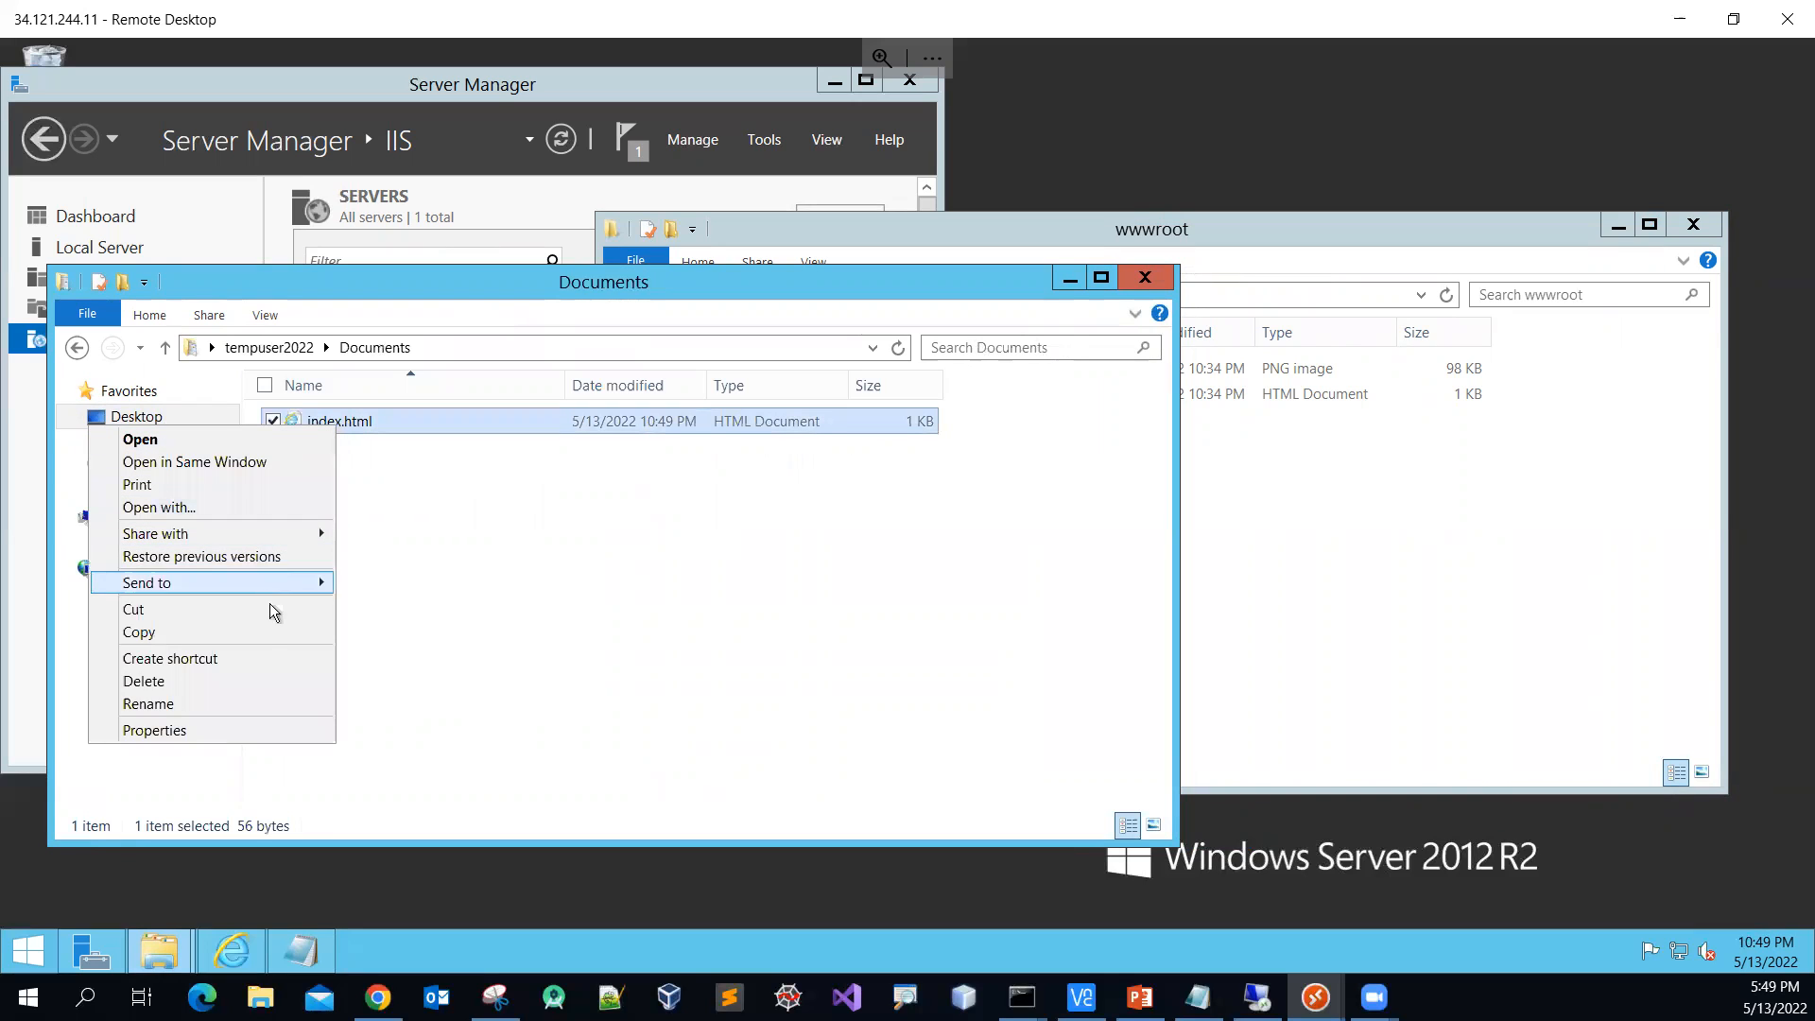
left_click(277, 633)
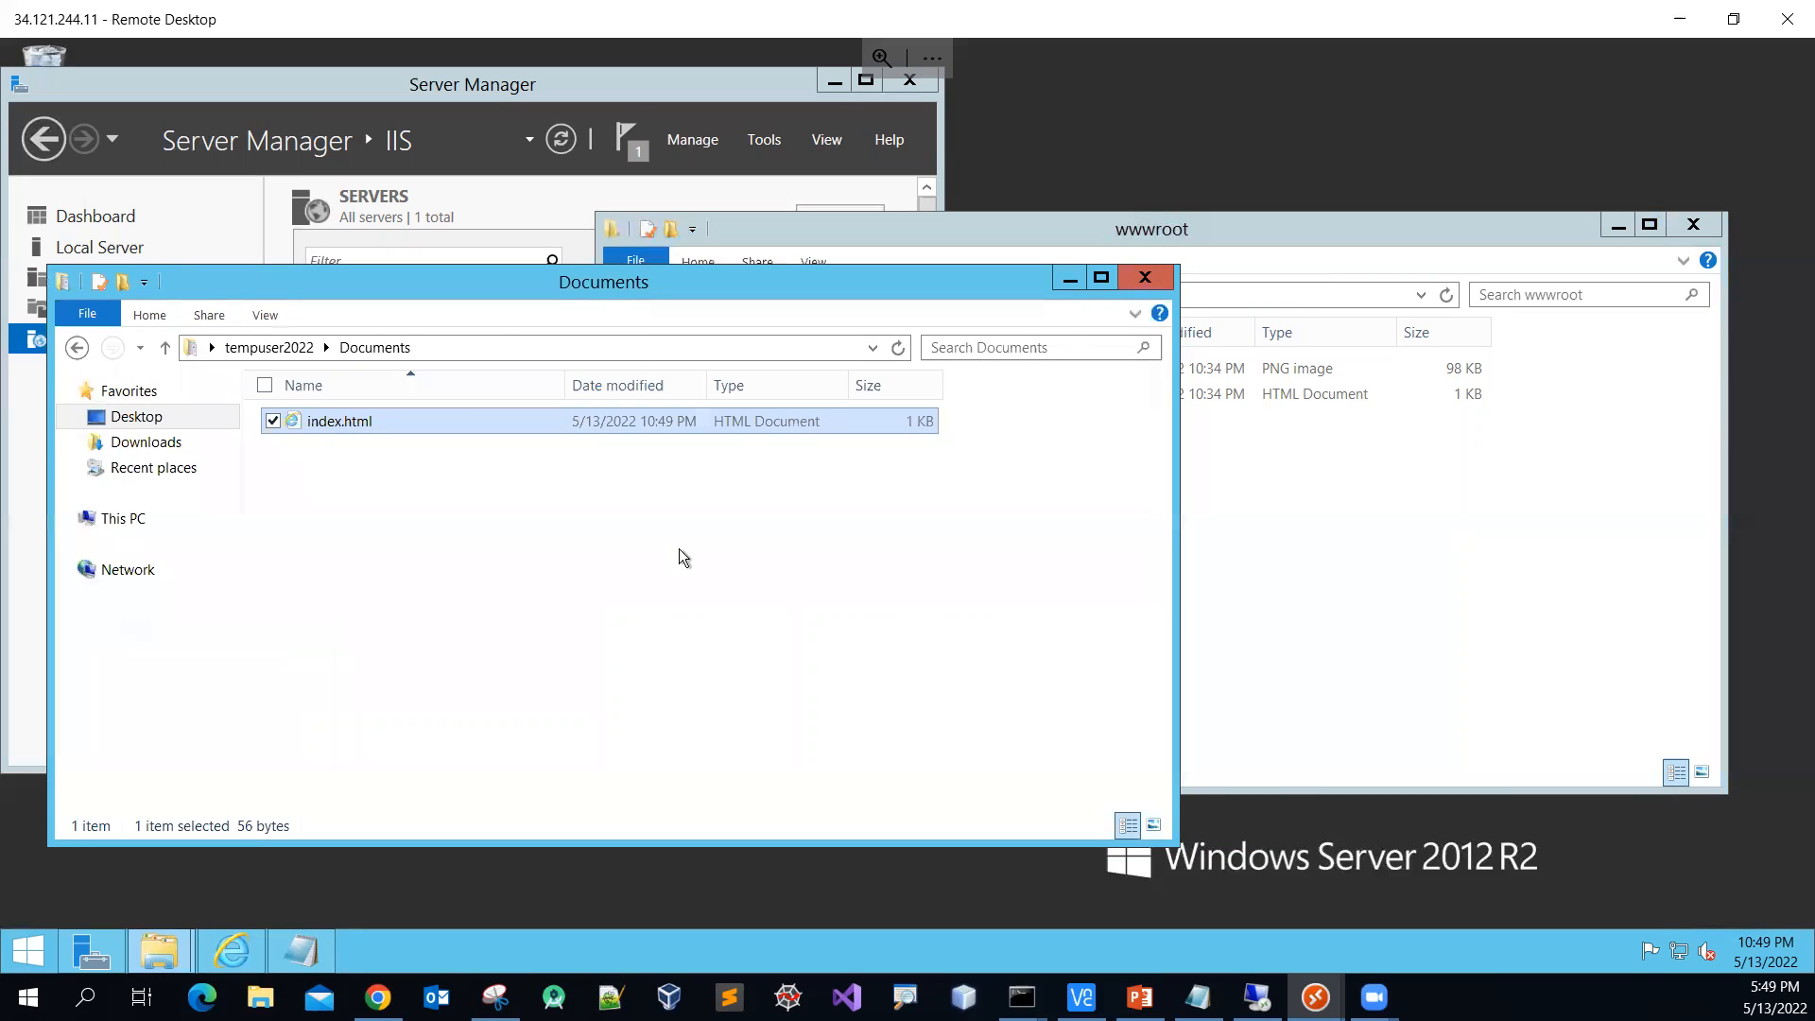
left_click(1455, 524)
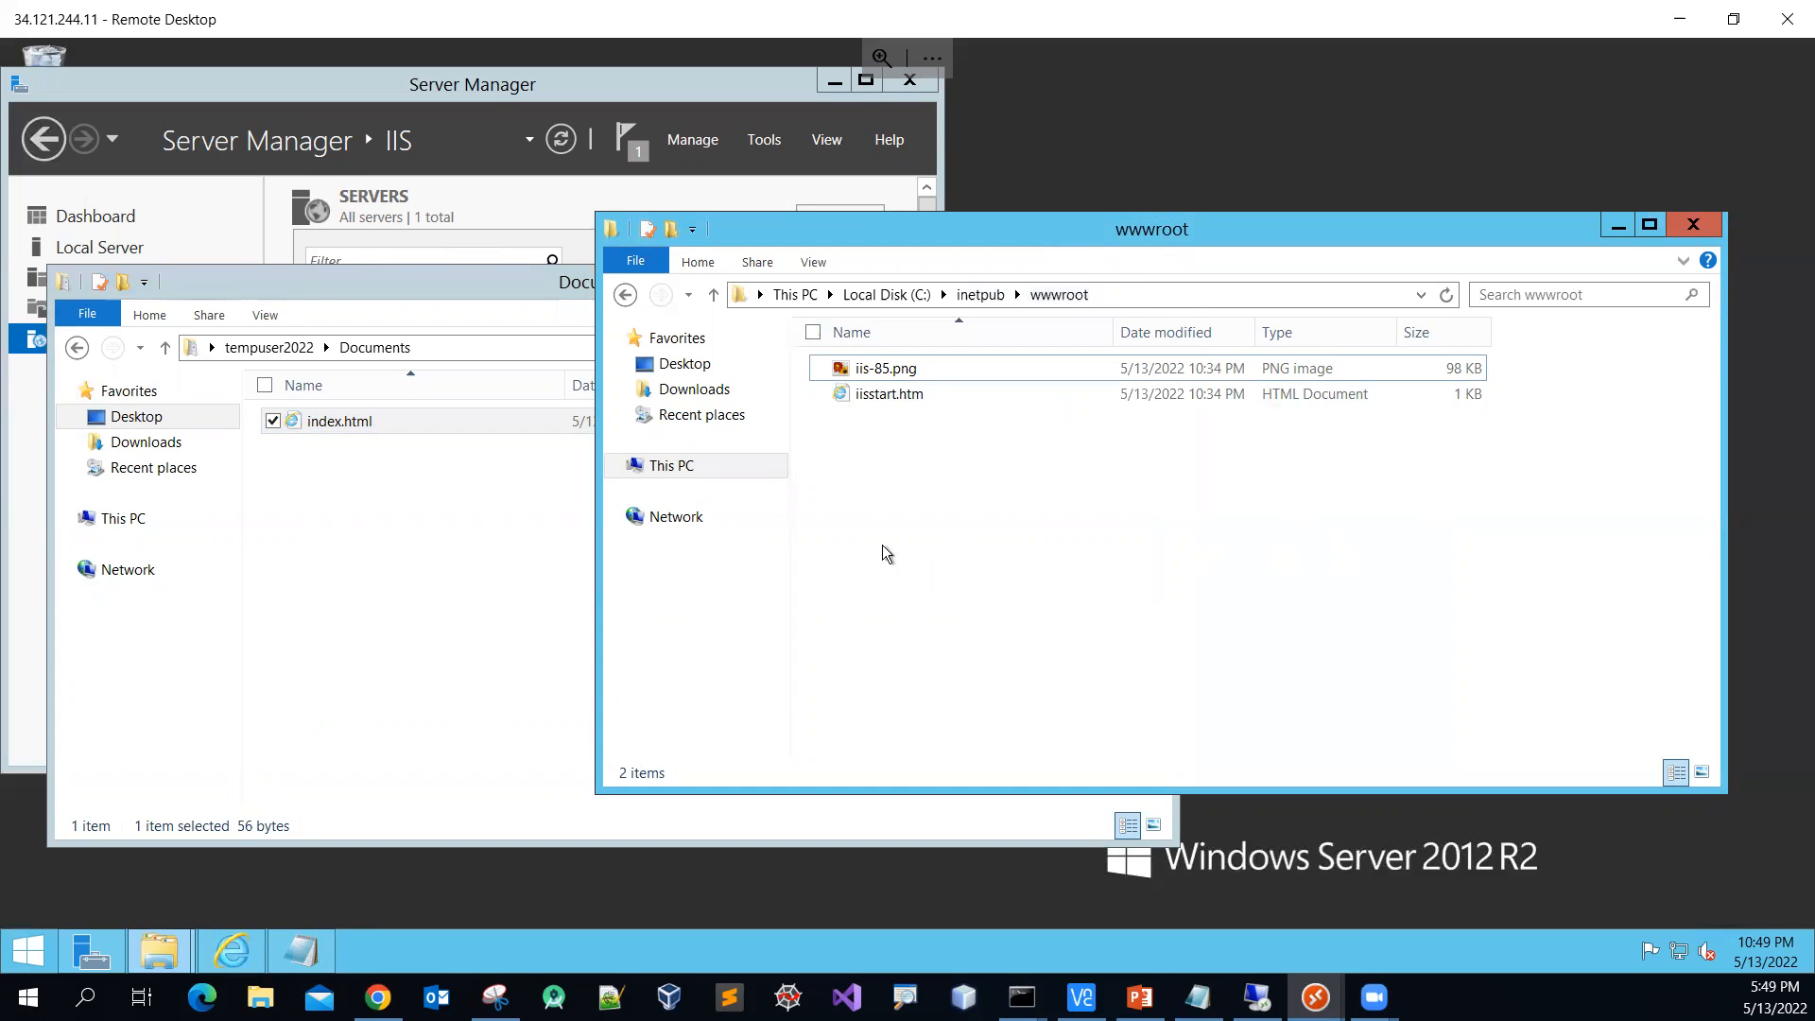
right_click(881, 544)
left_click(801, 686)
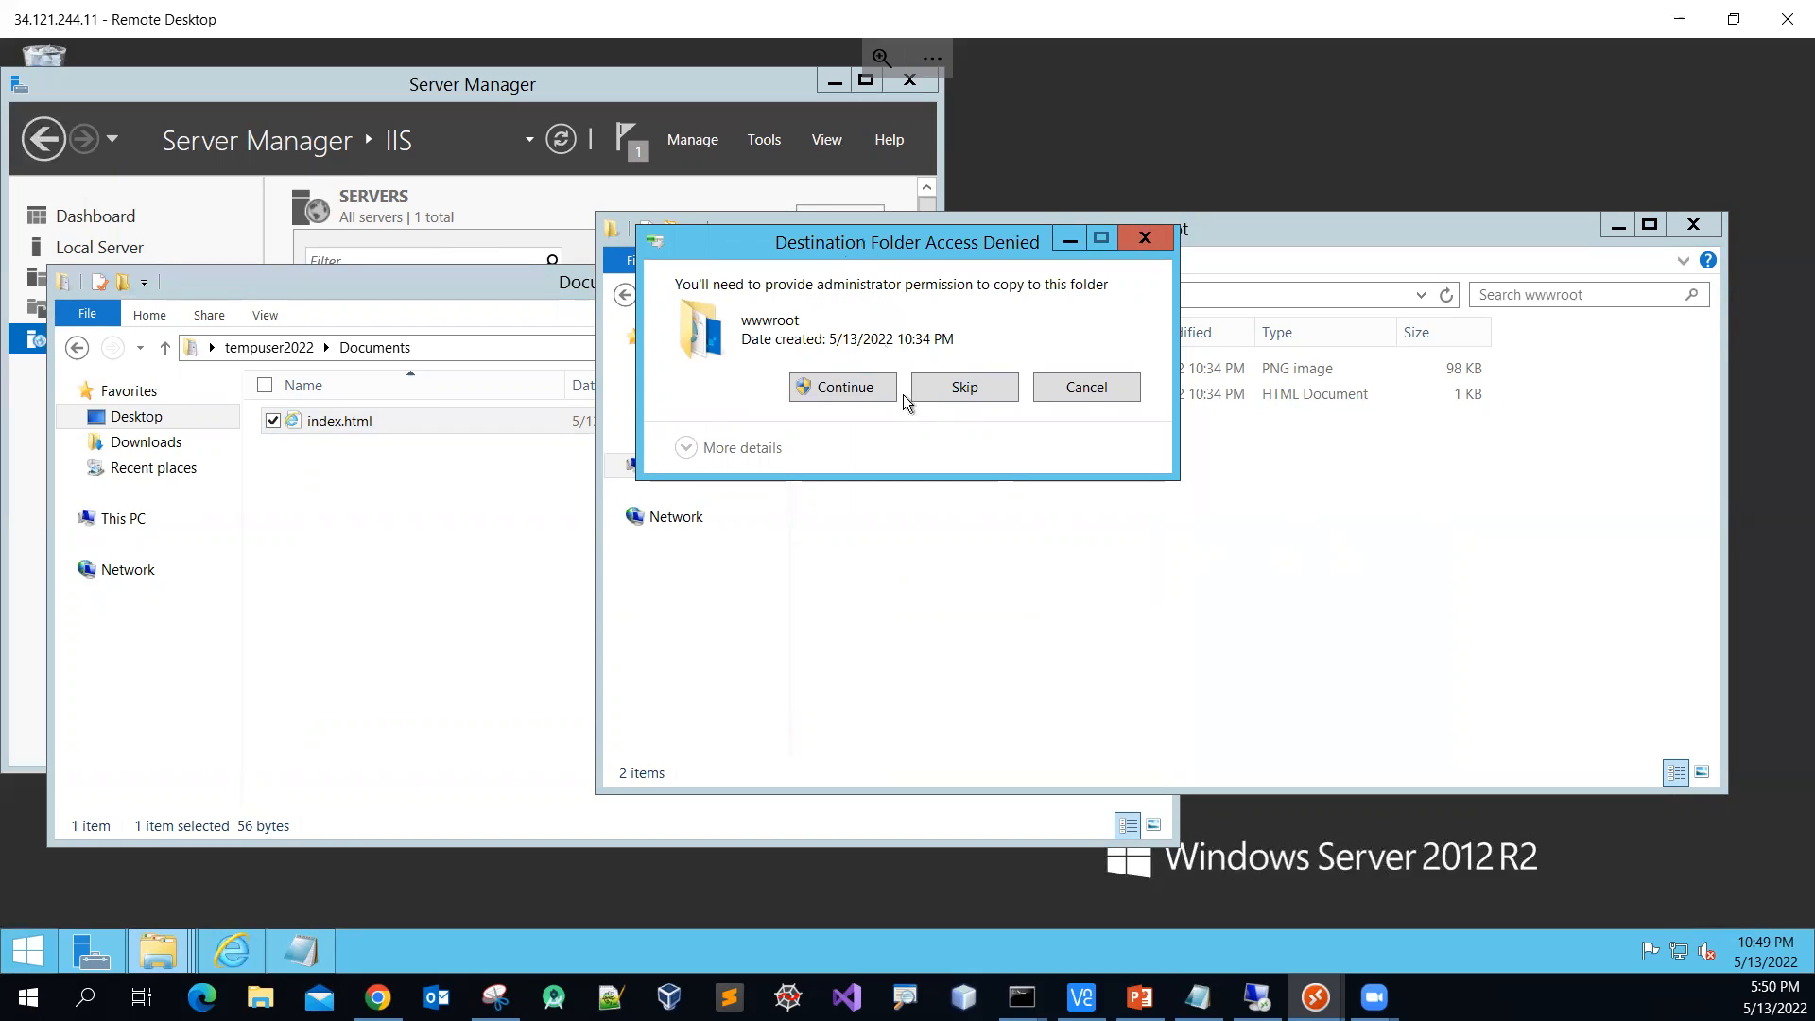
left_click(841, 395)
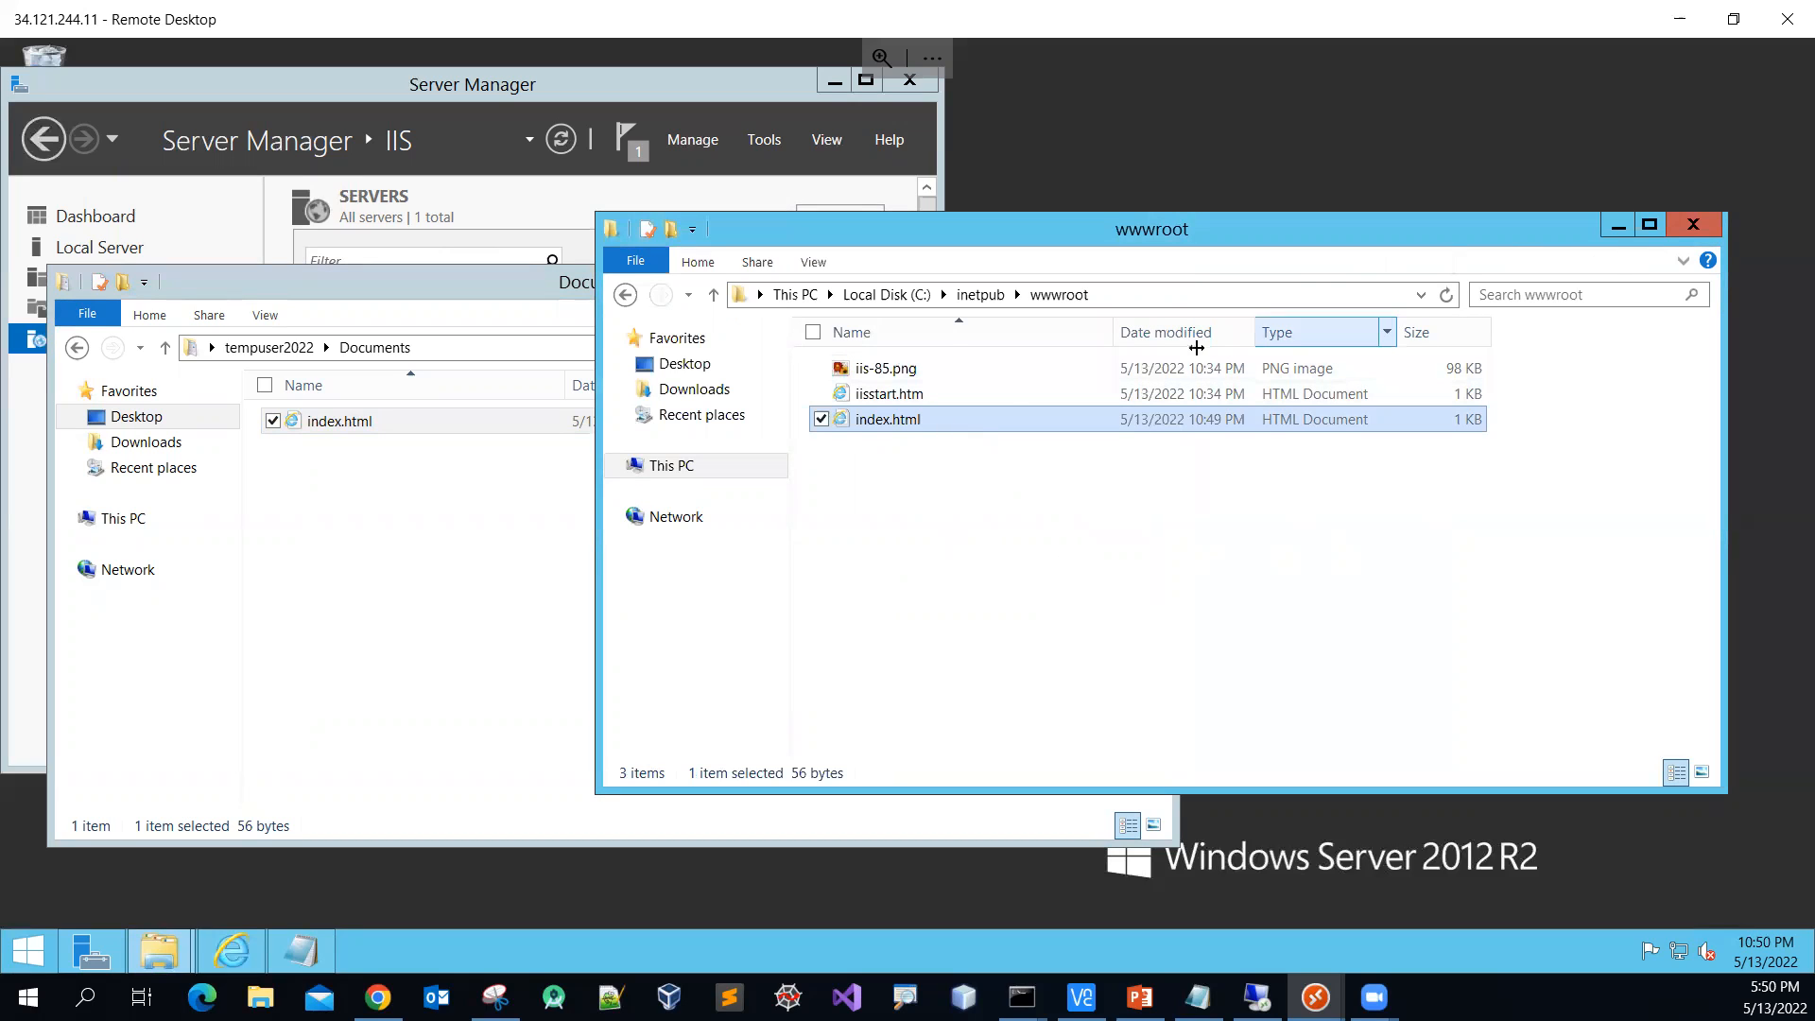
left_click(931, 536)
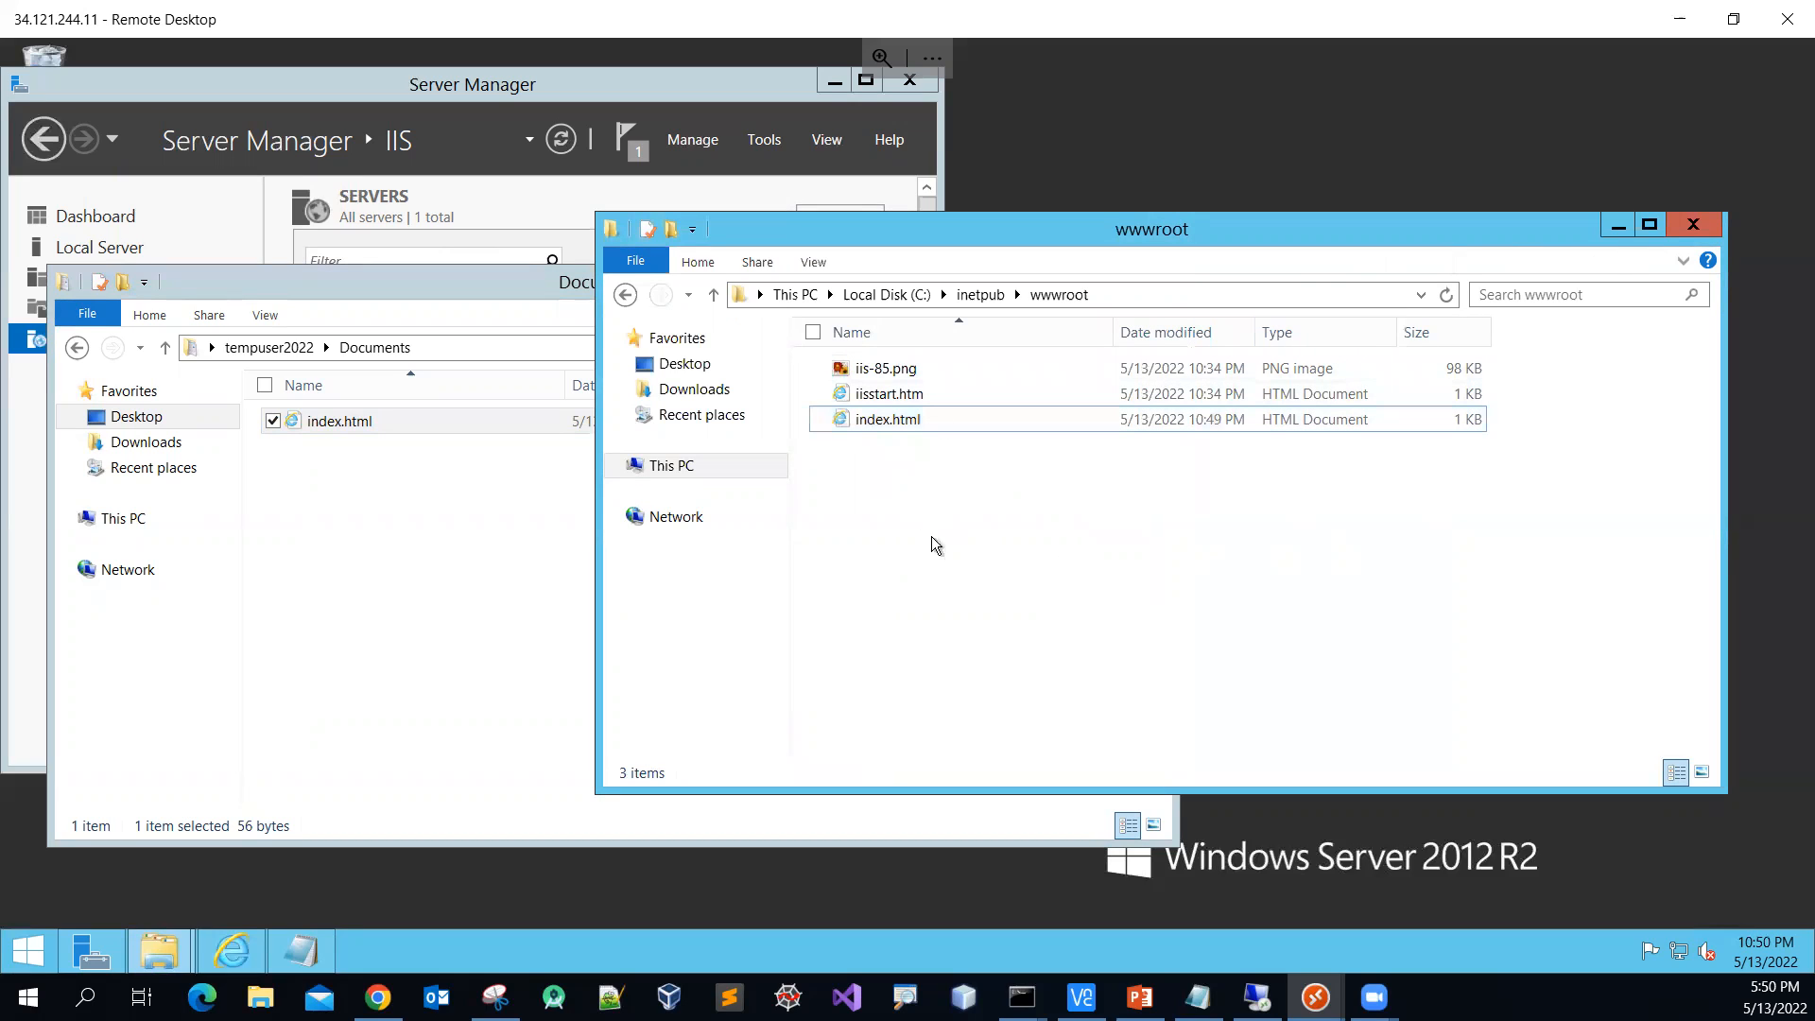
Display the full path of the wwwroot folder, and minimize both File Explorer windows
left_click(1134, 293)
left_click(1138, 293)
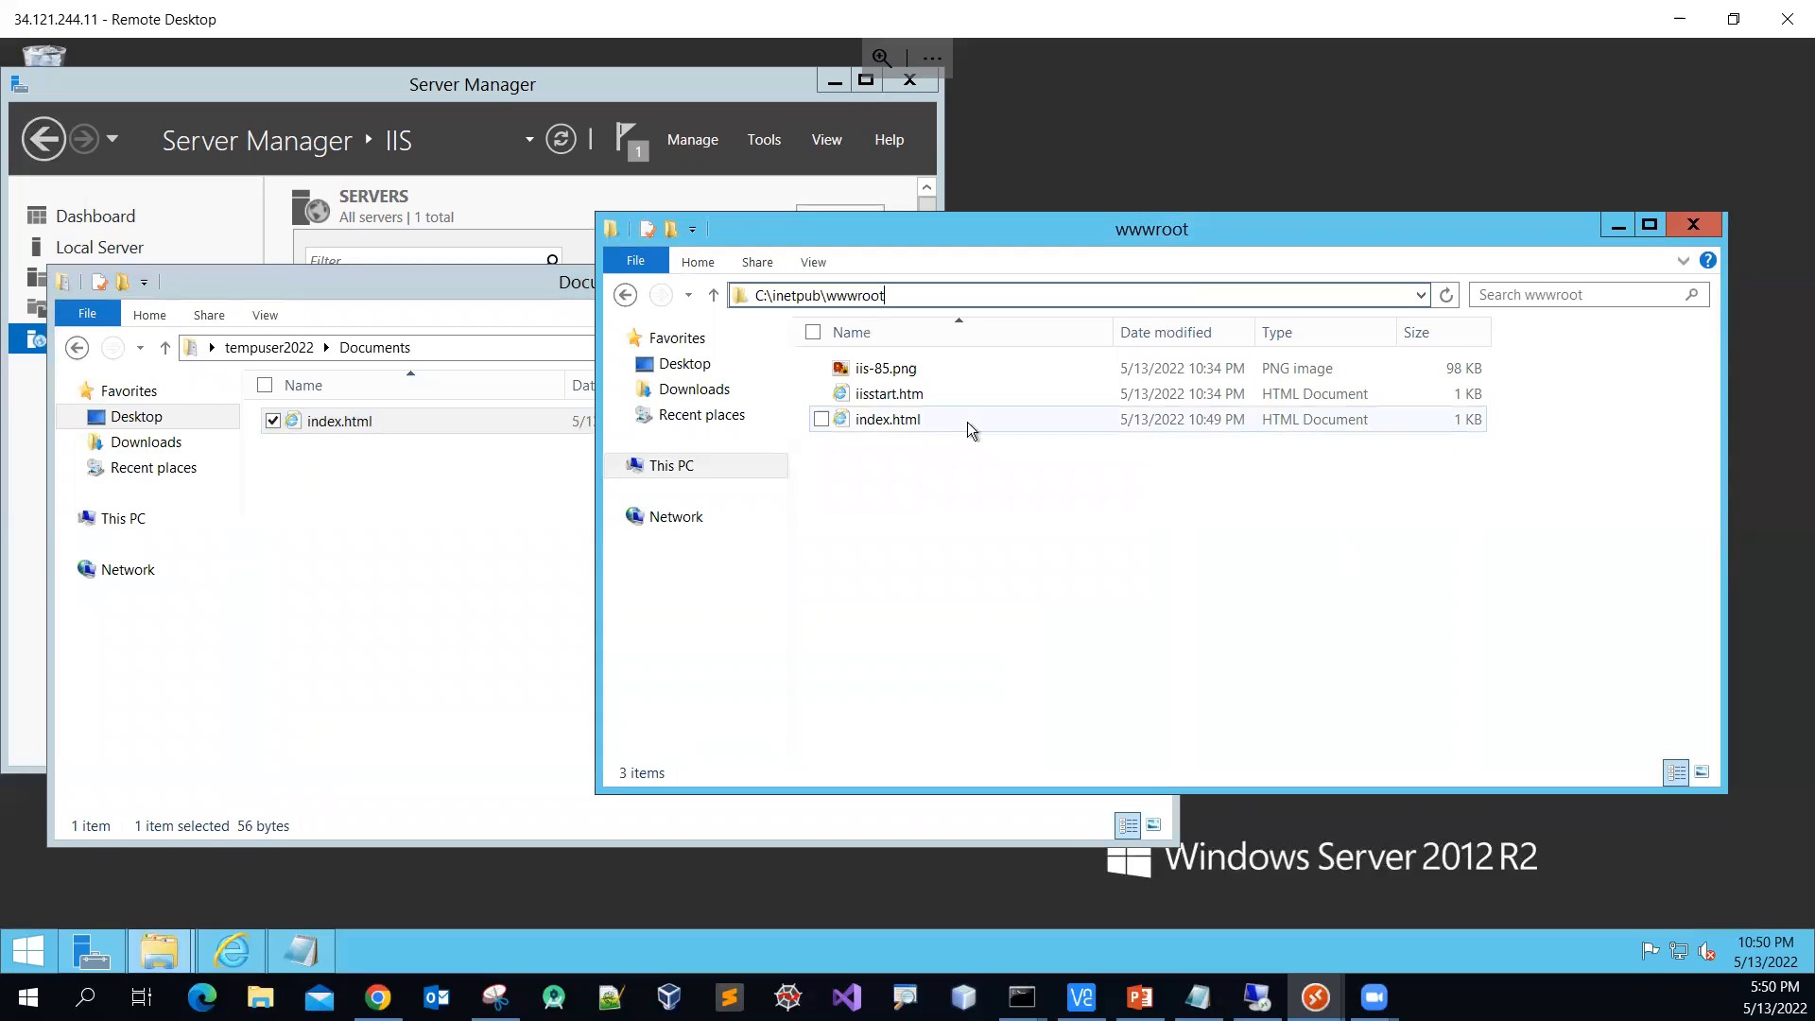
mouse_move(975, 424)
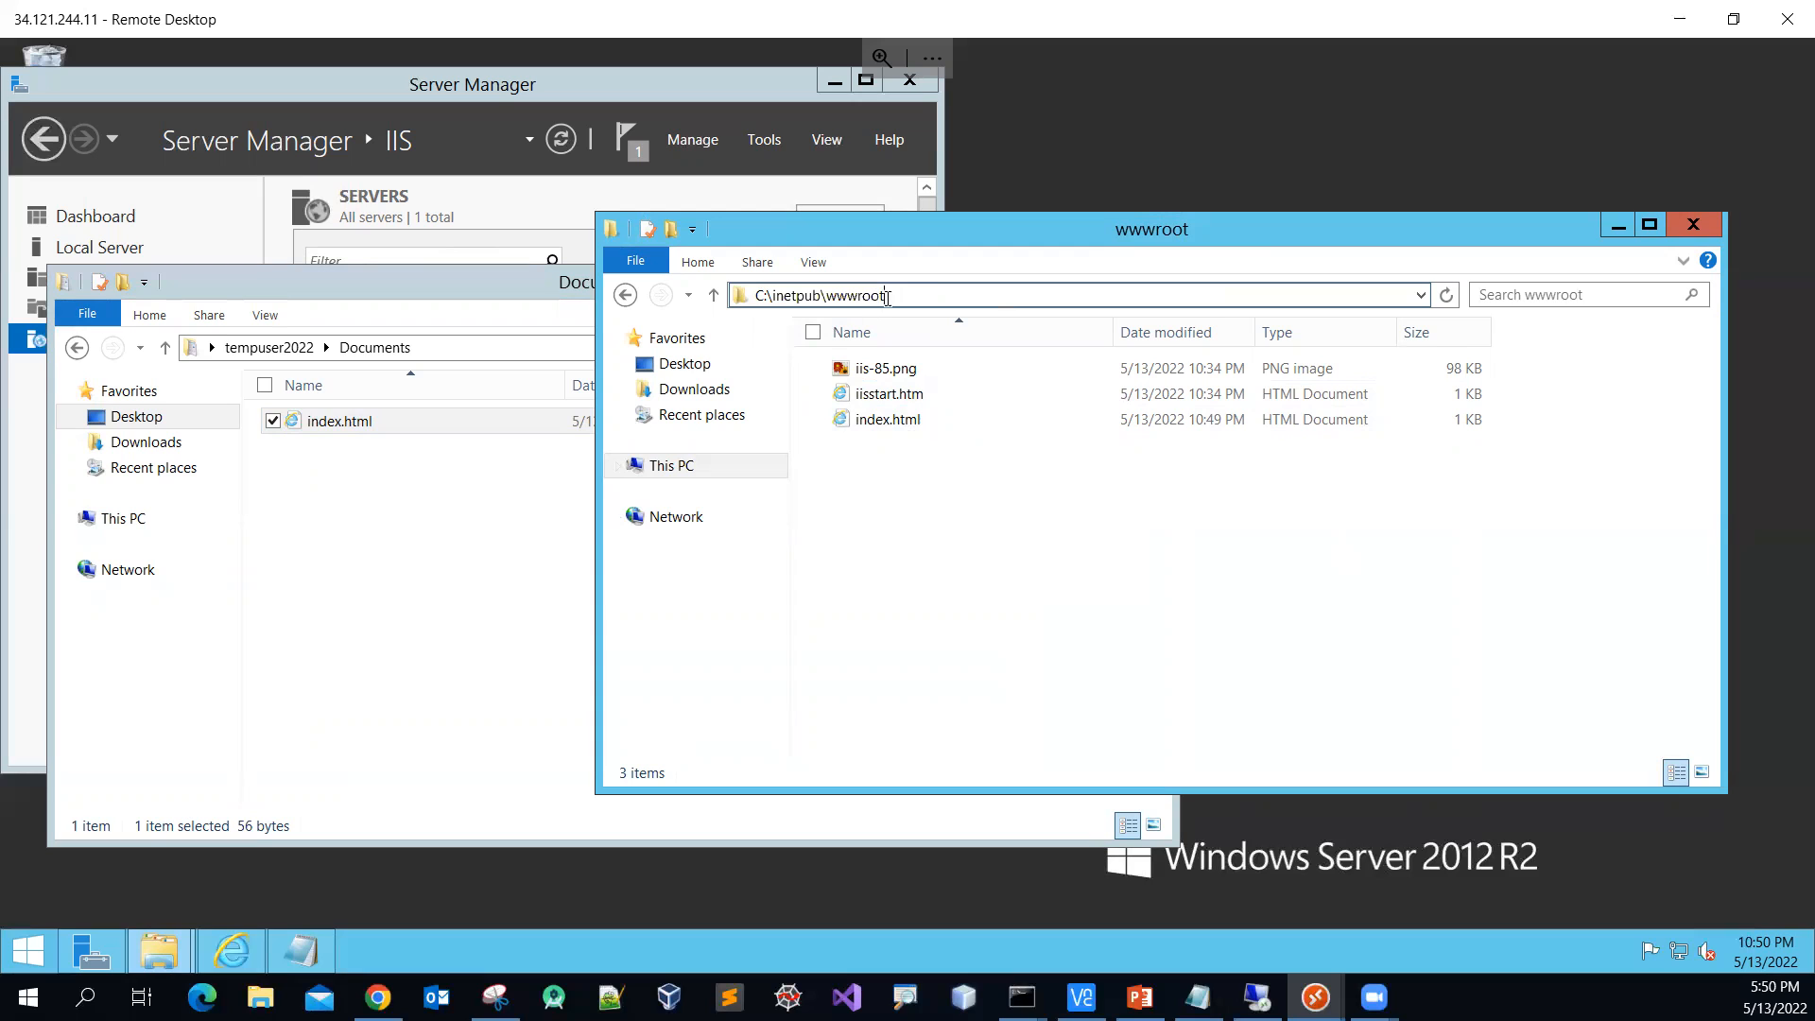
left_click(1618, 225)
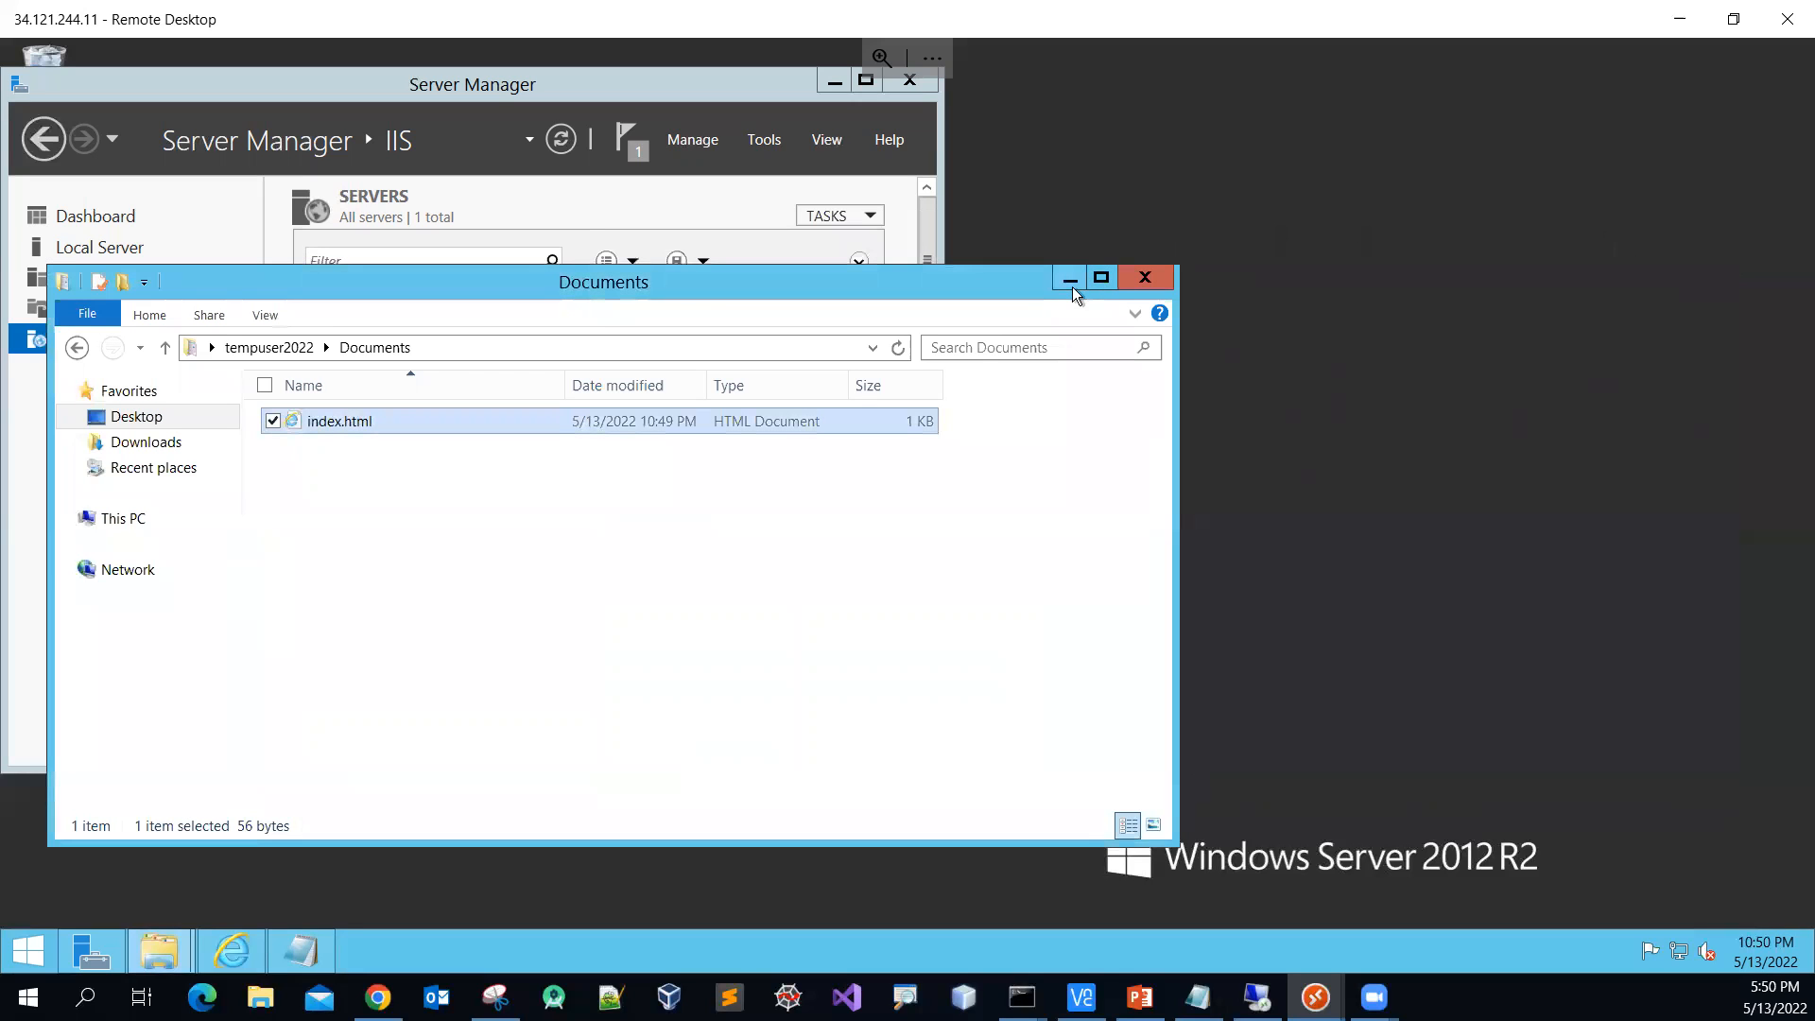
left_click(1070, 284)
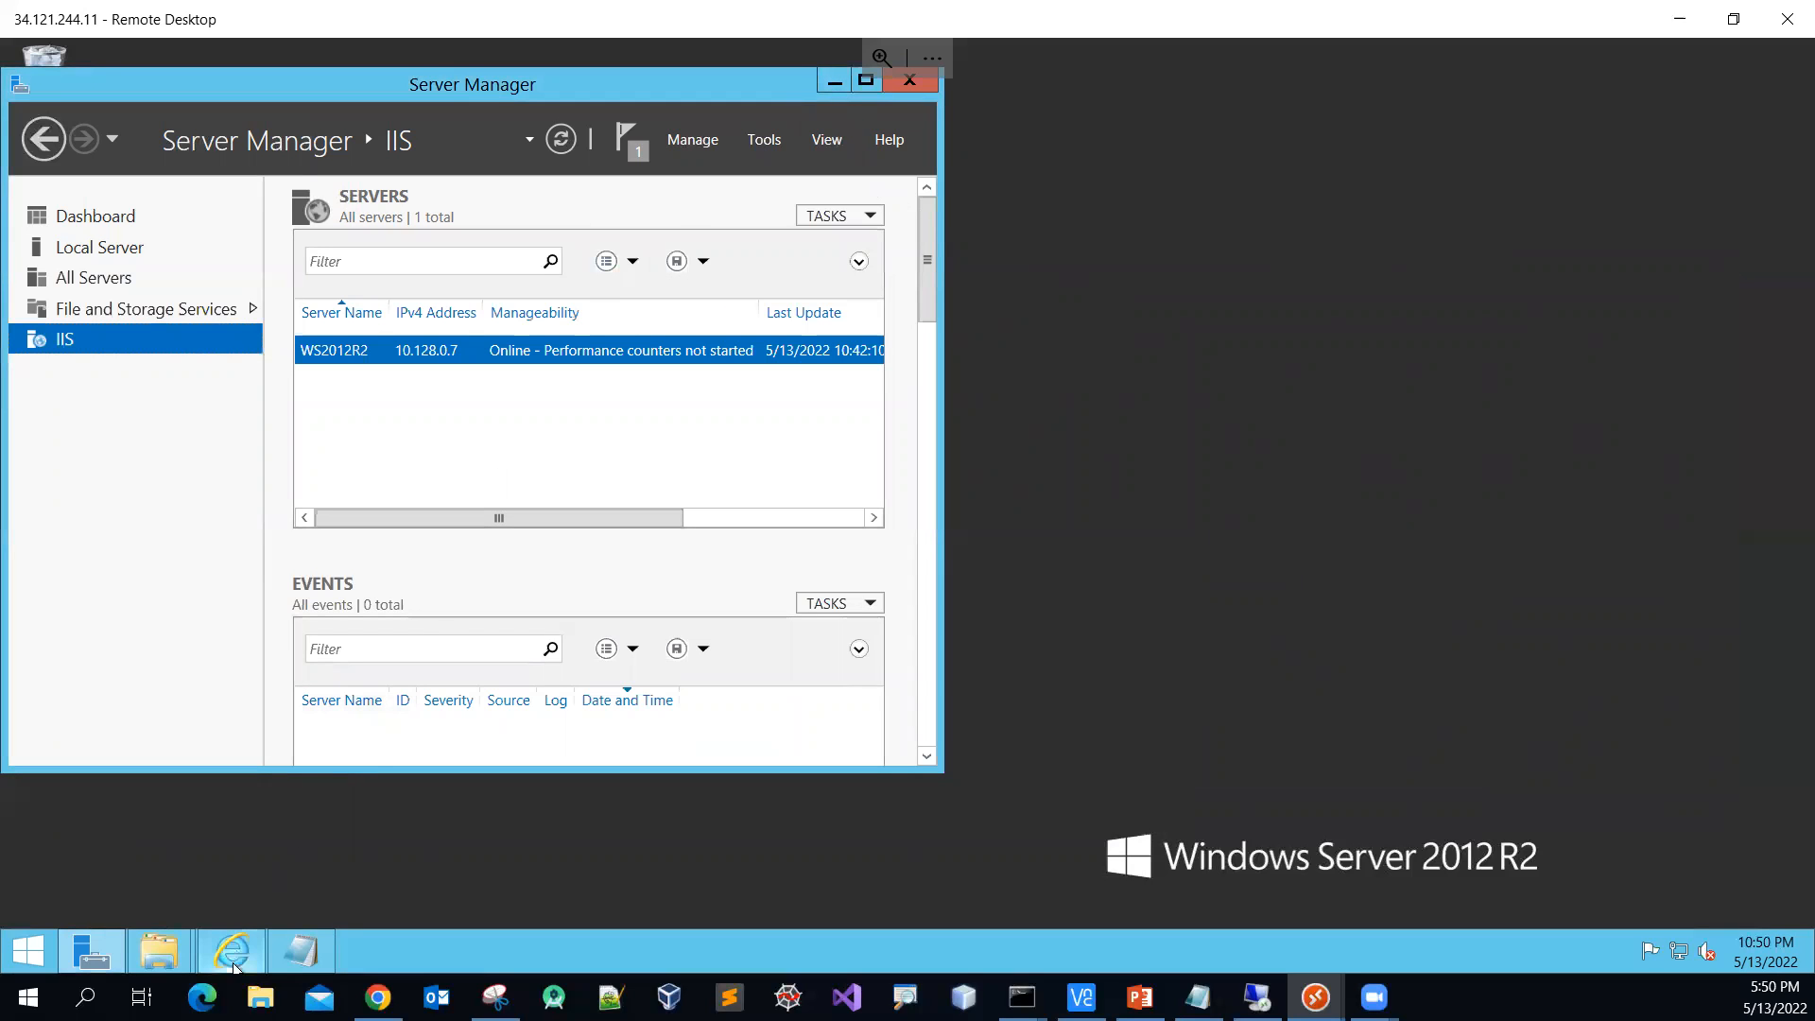
mouse_move(247, 953)
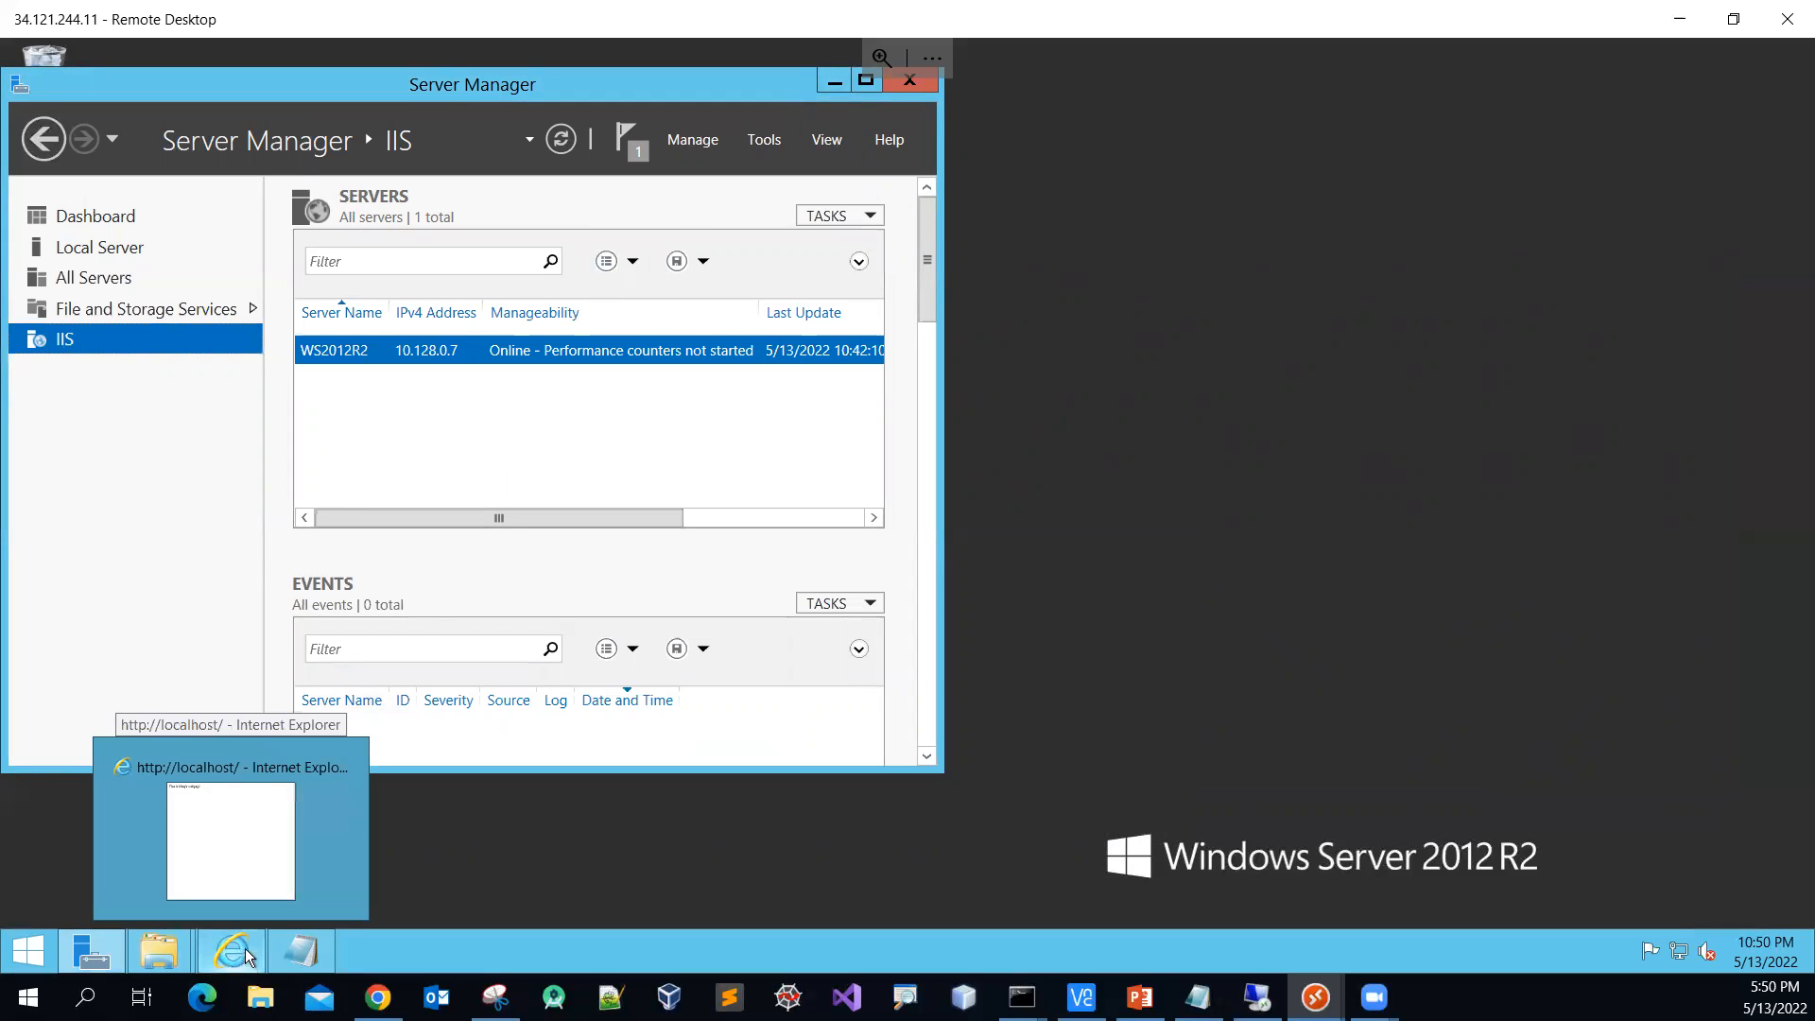
left_click(241, 954)
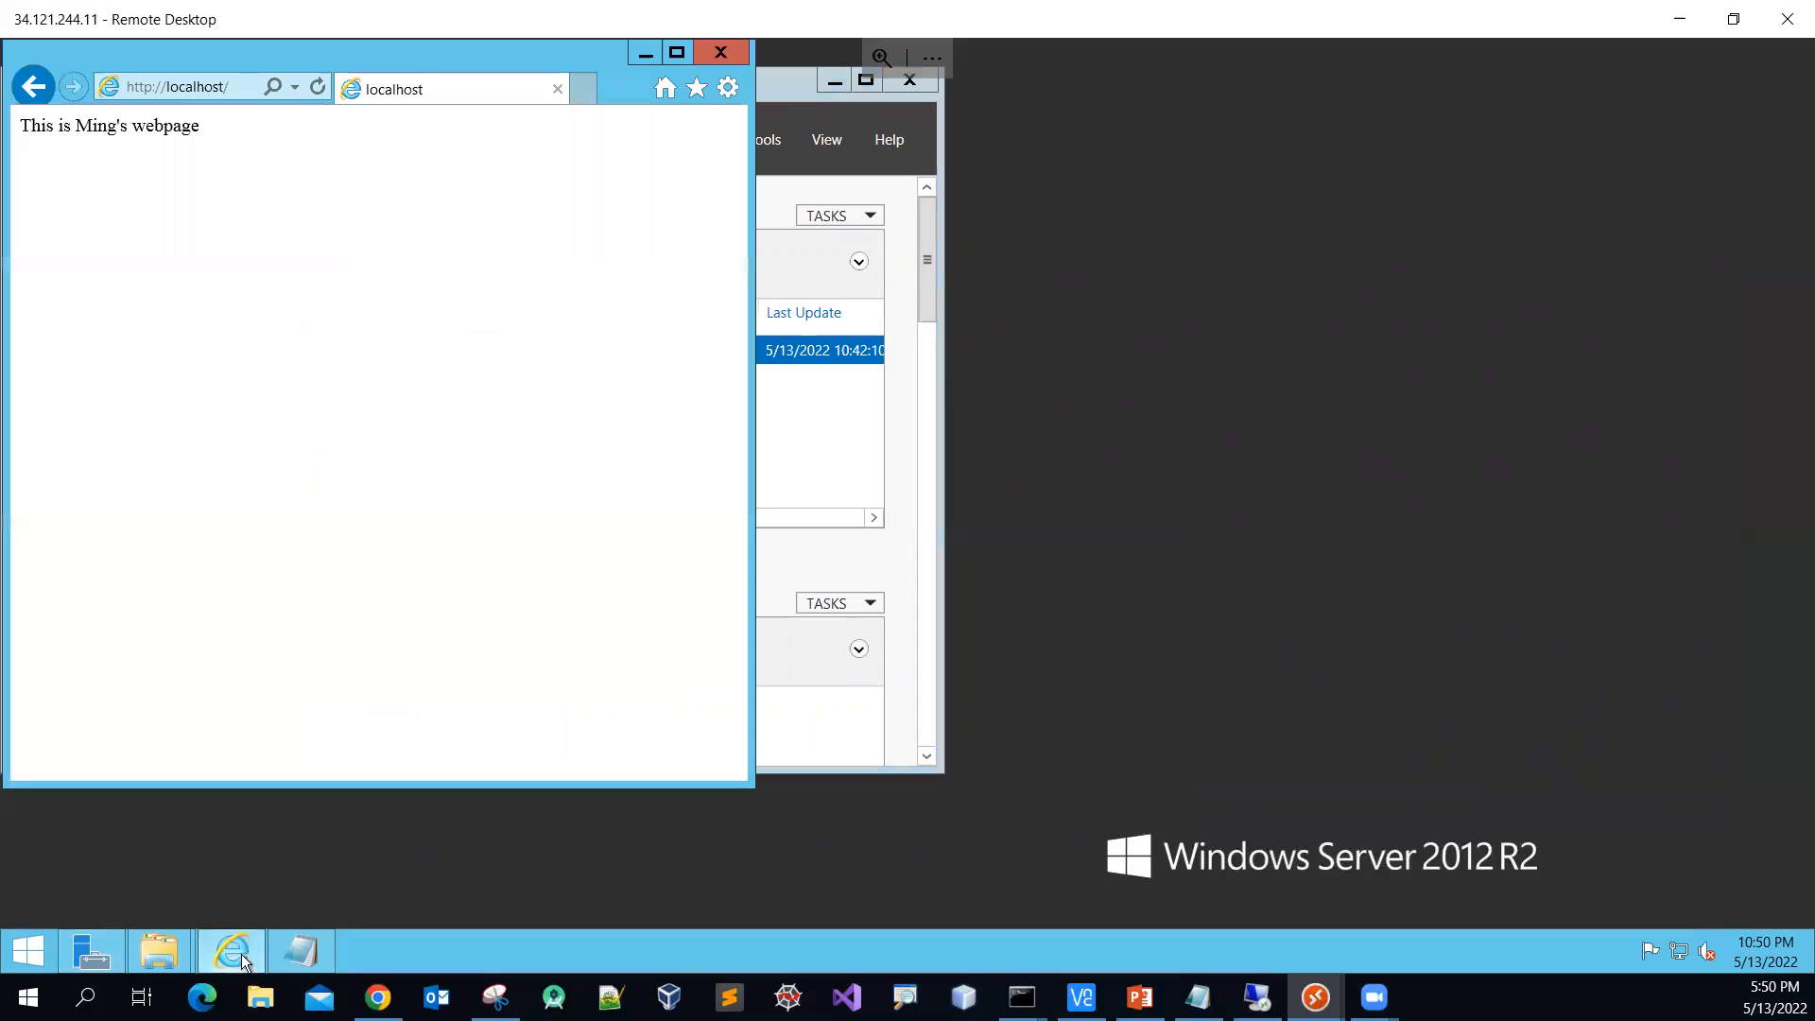
left_click_drag(429, 53, 681, 112)
left_click(465, 150)
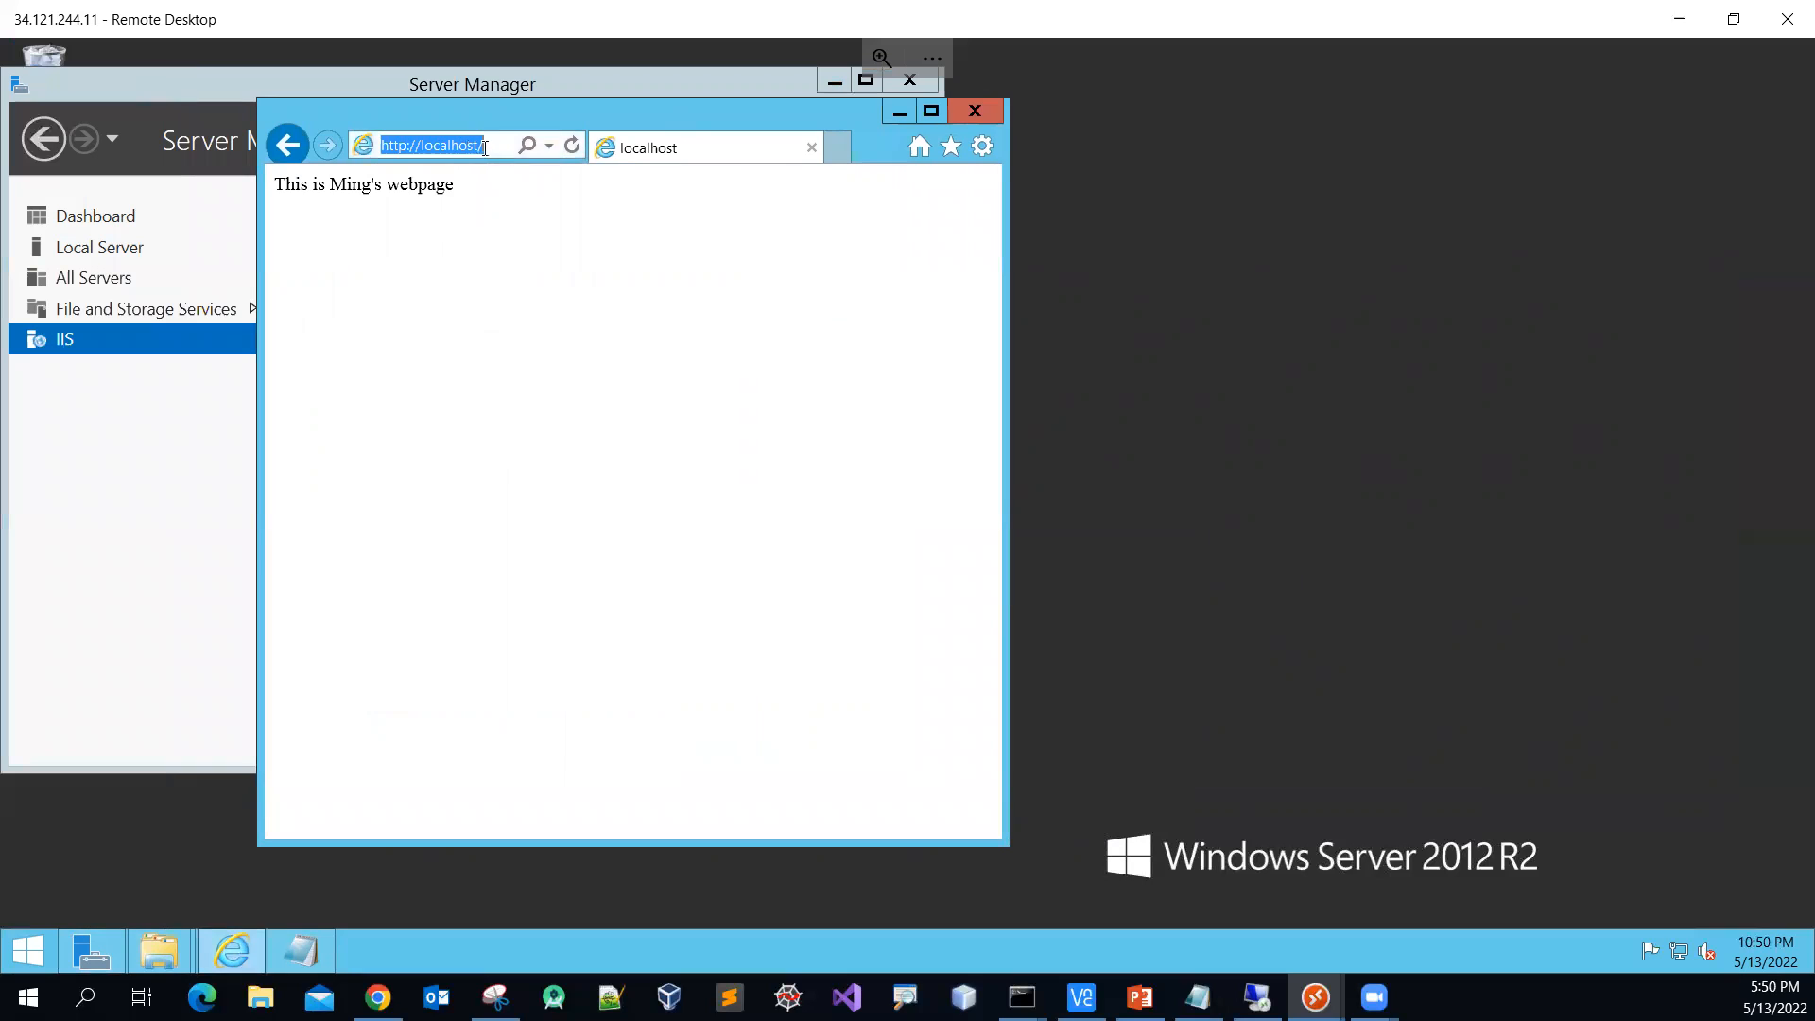
left_click(485, 147)
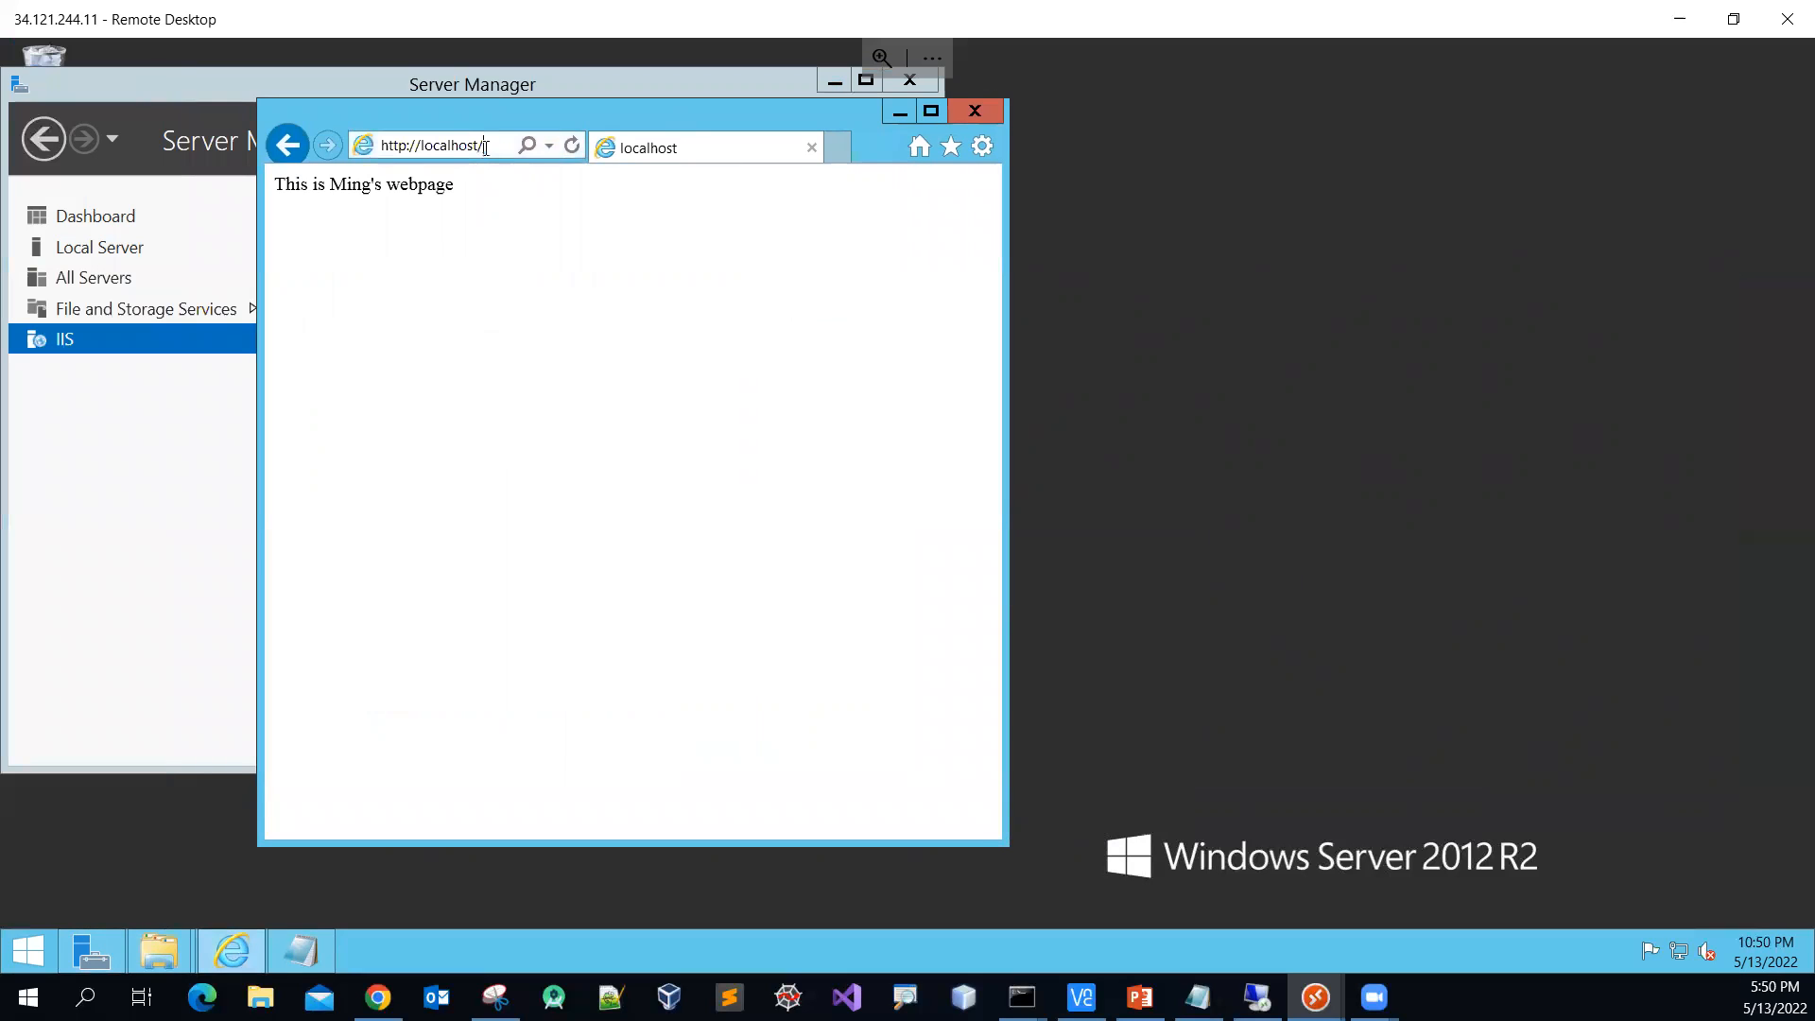
left_click(571, 146)
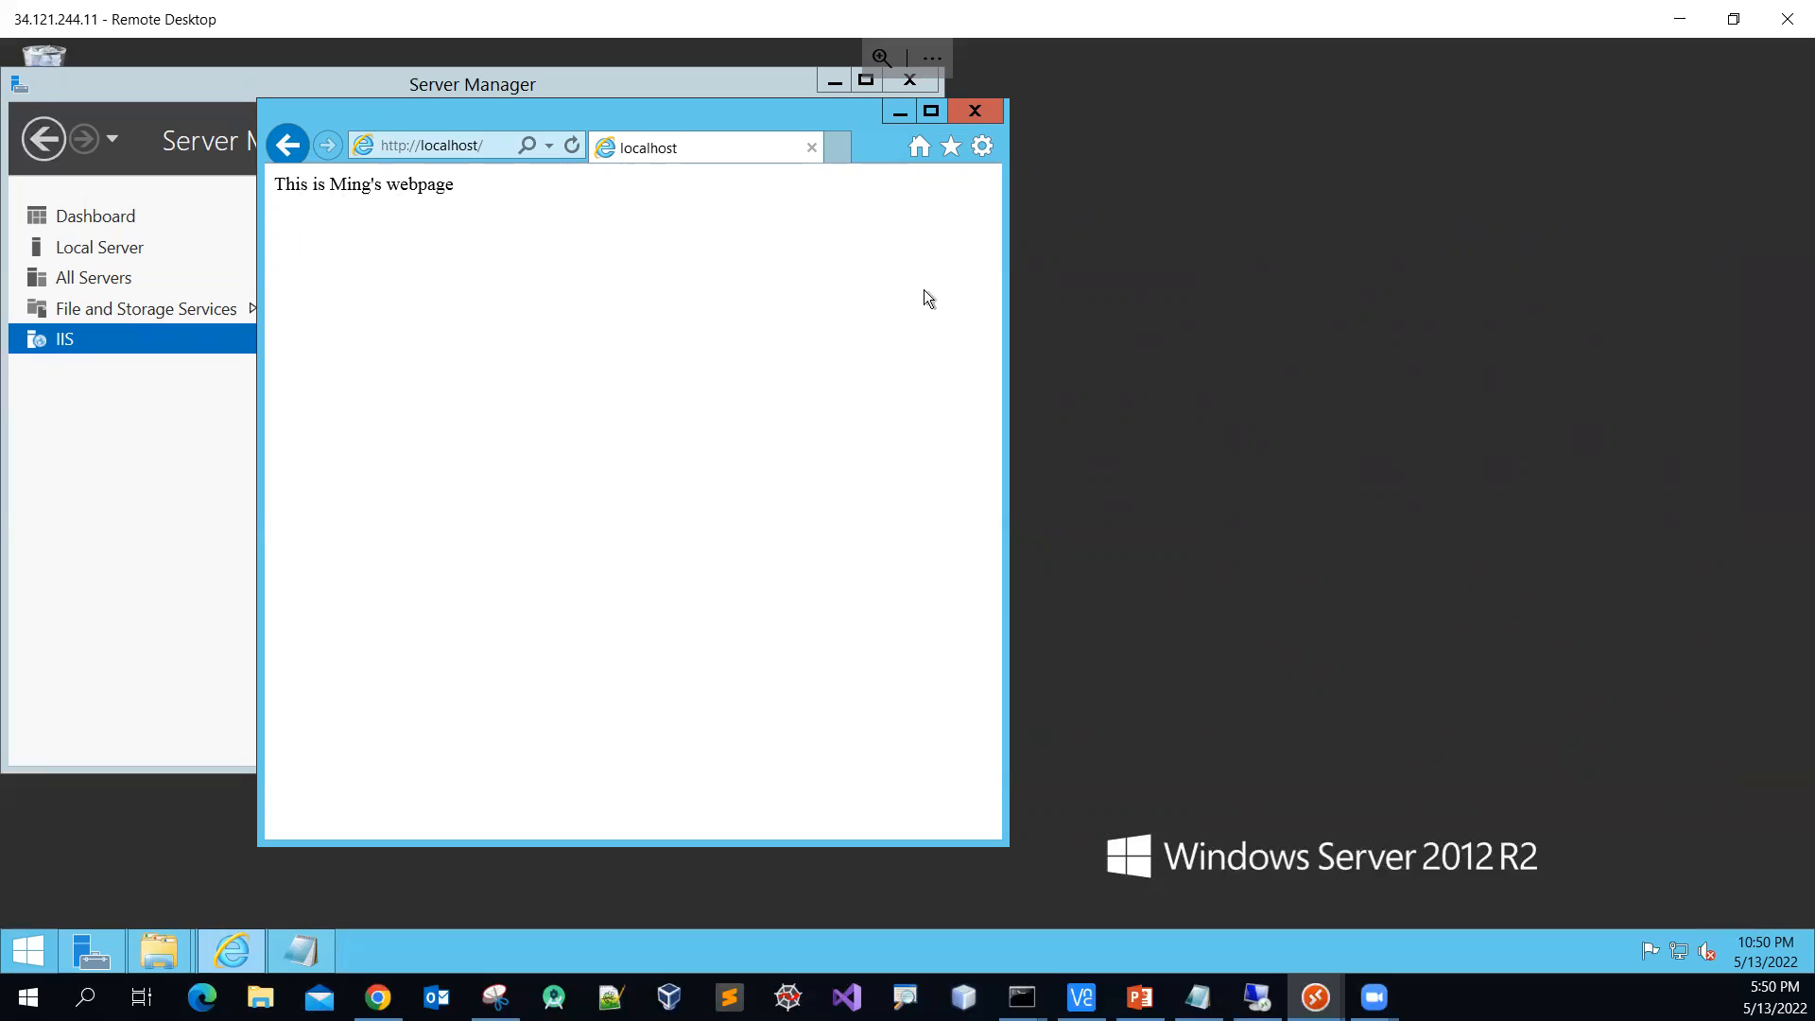
left_click_drag(1005, 335, 1336, 331)
left_click(497, 145)
left_click(505, 147)
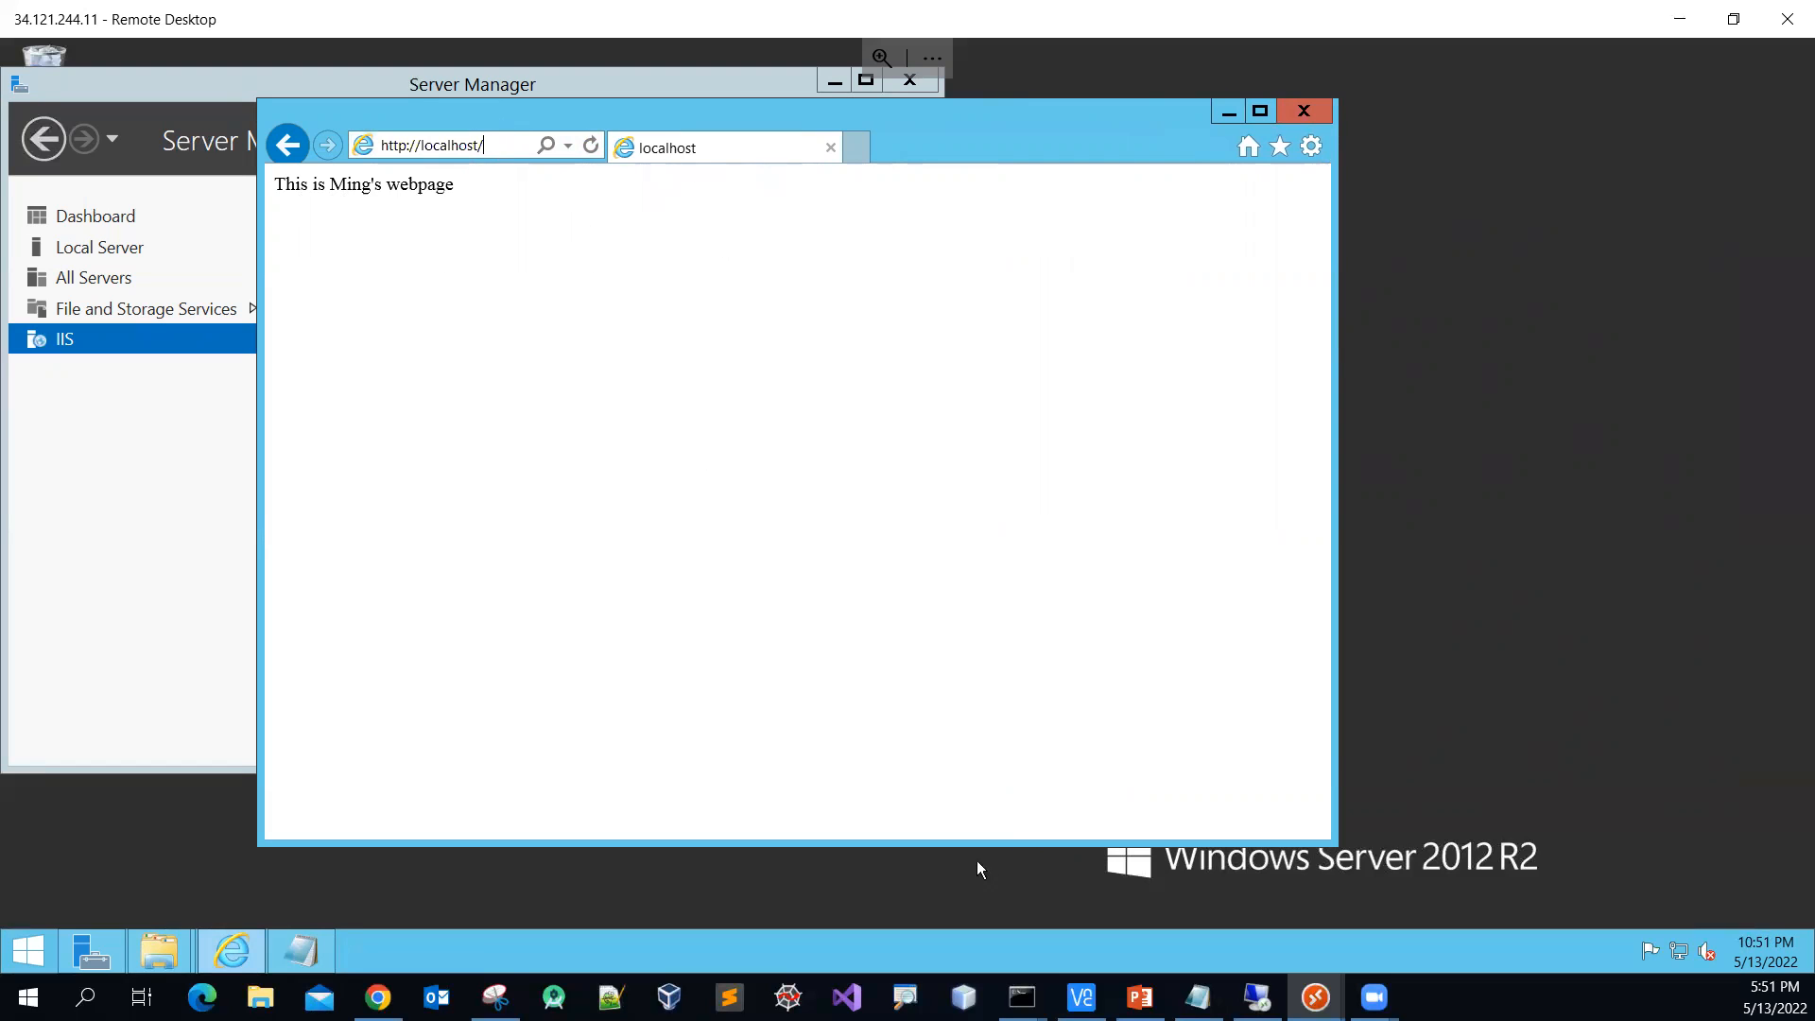
Restore the Documents window in File Explorer and close it
left_click(159, 950)
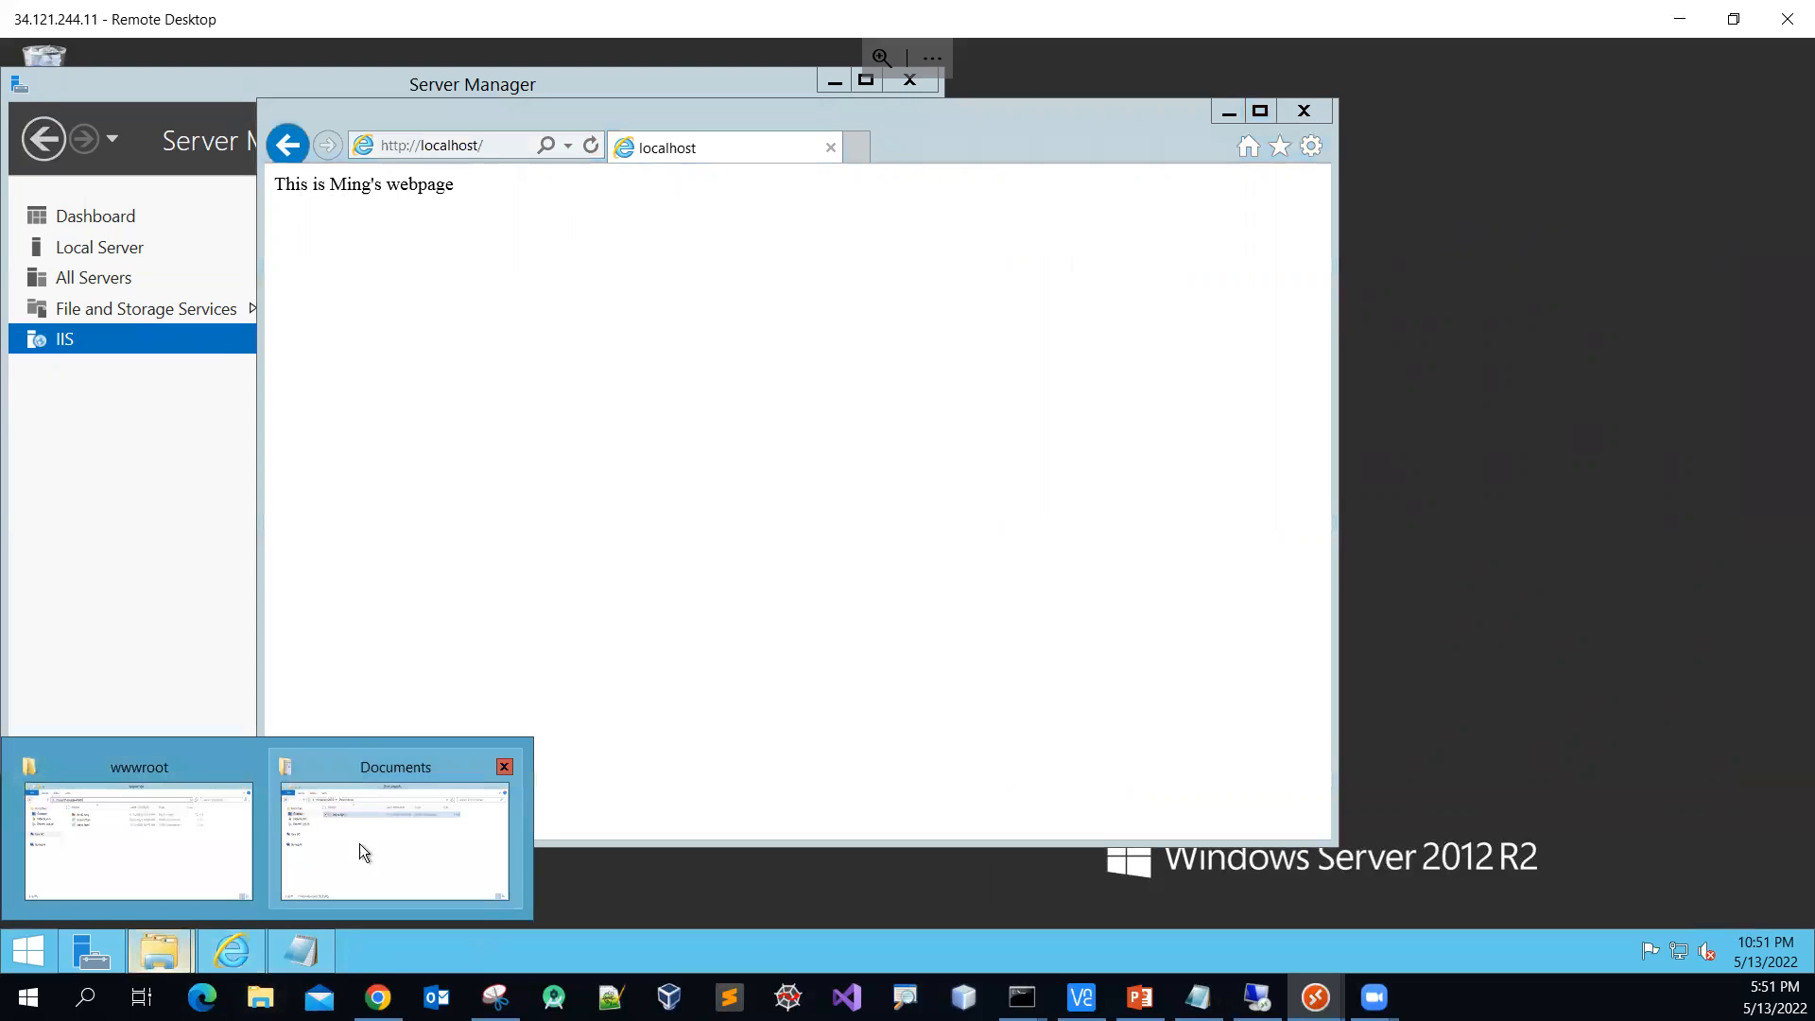
left_click(359, 843)
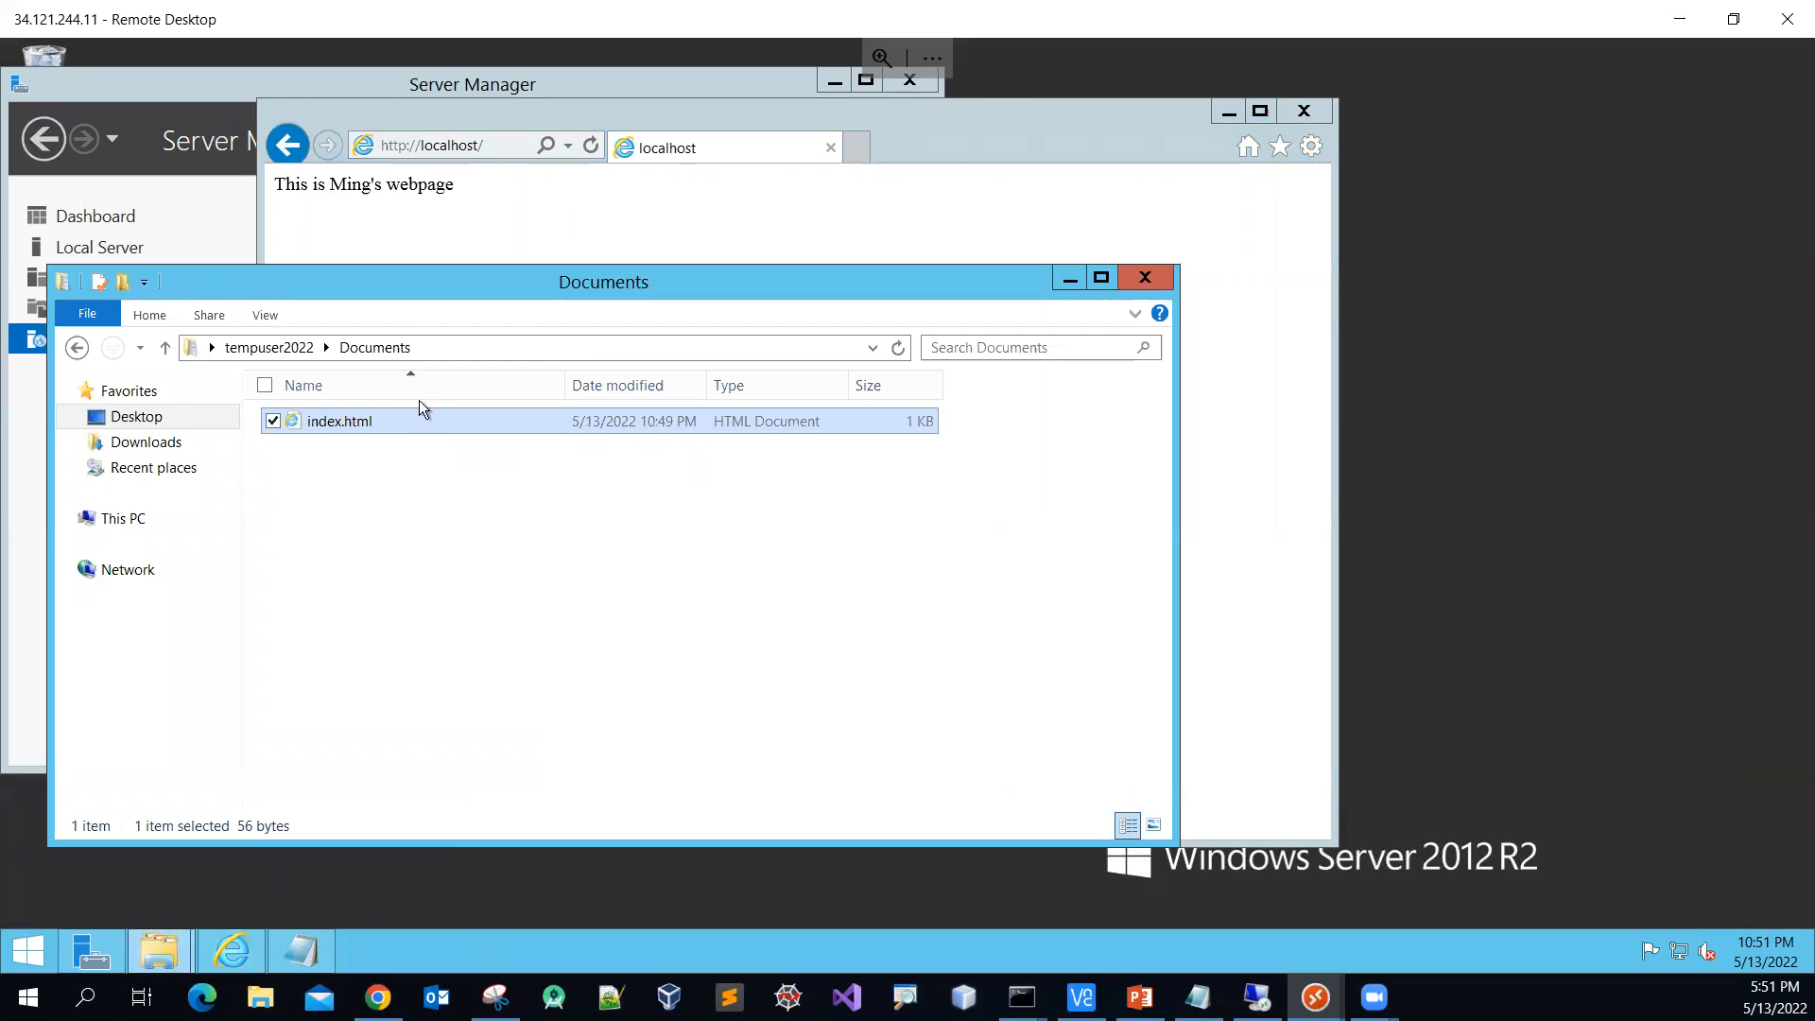
left_click(1144, 277)
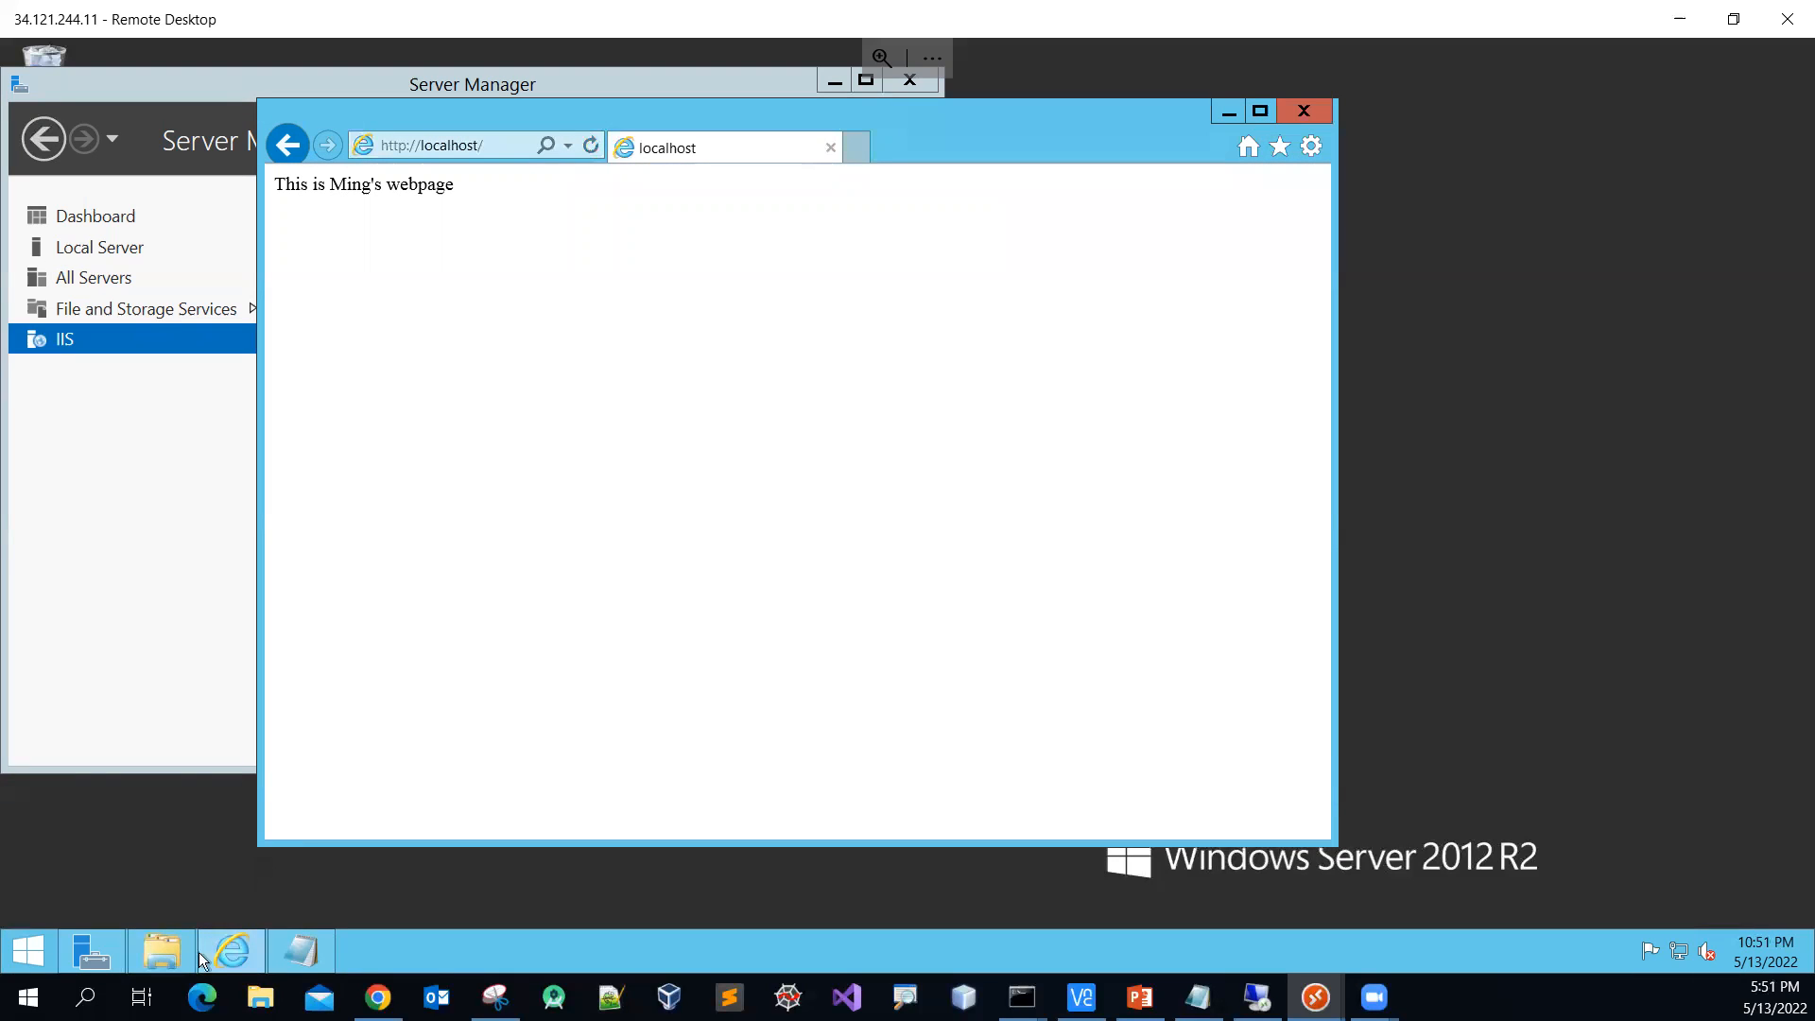
left_click(161, 950)
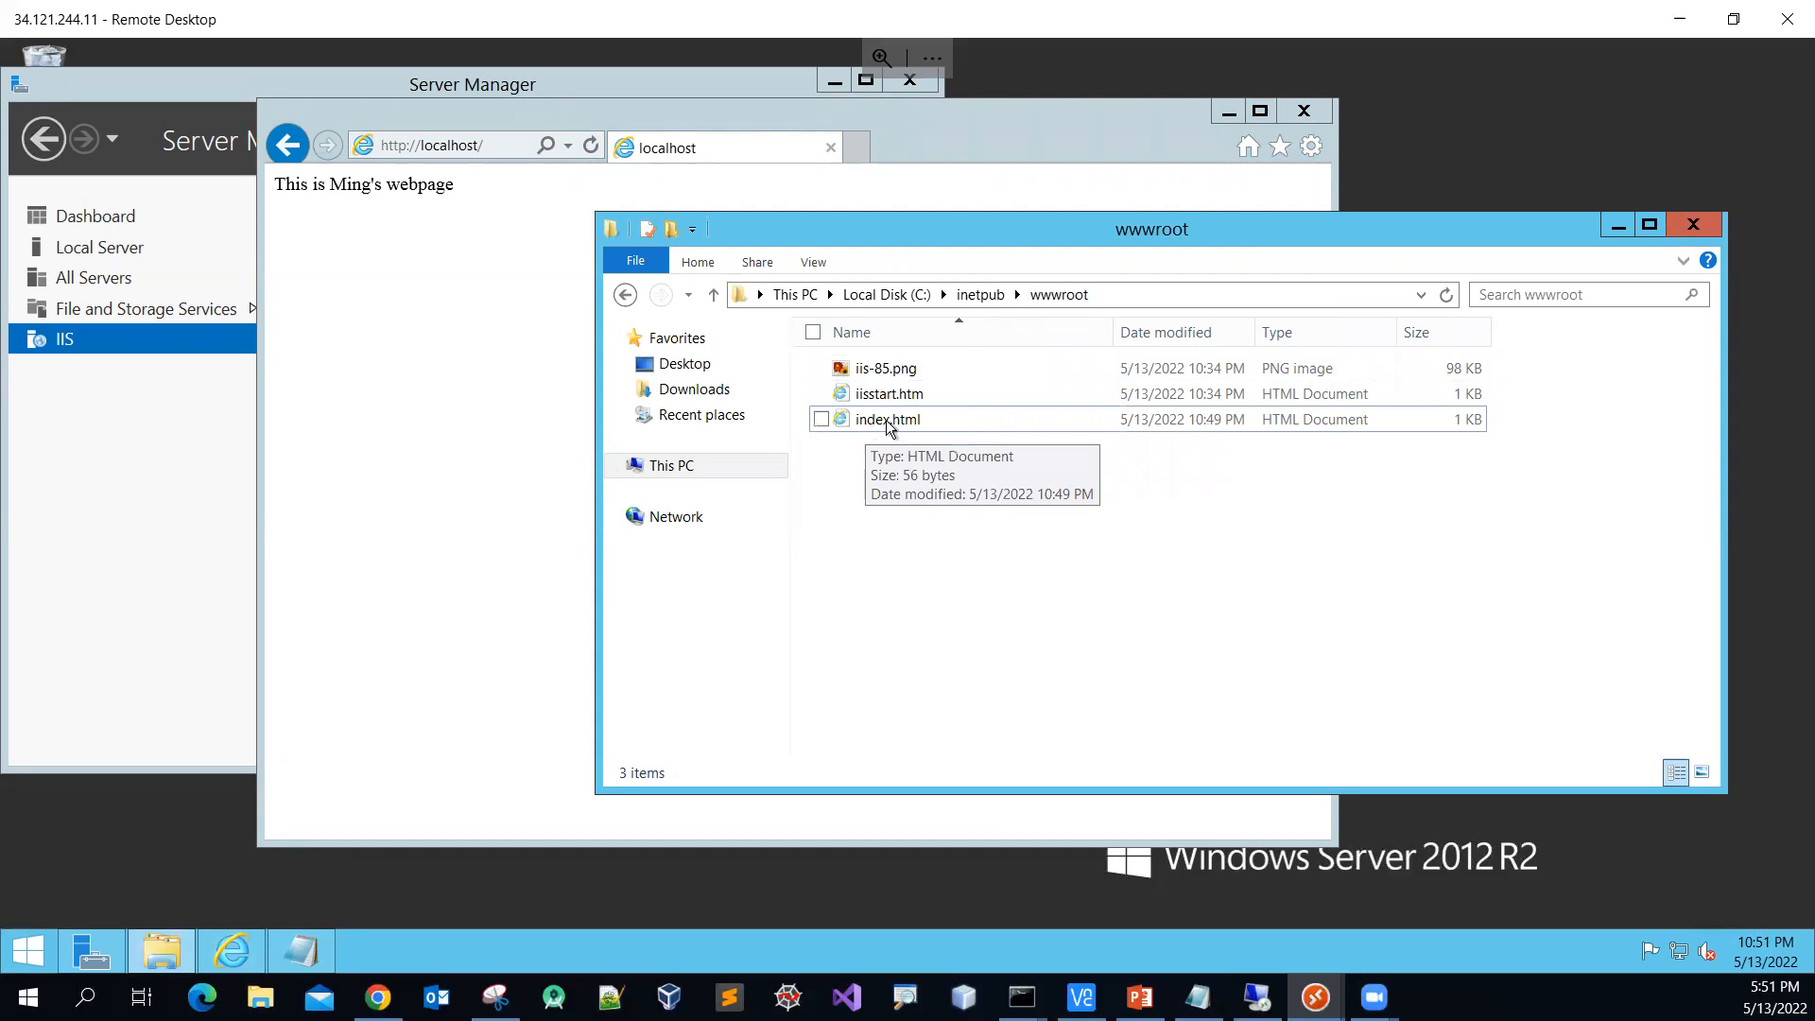
left_click(428, 435)
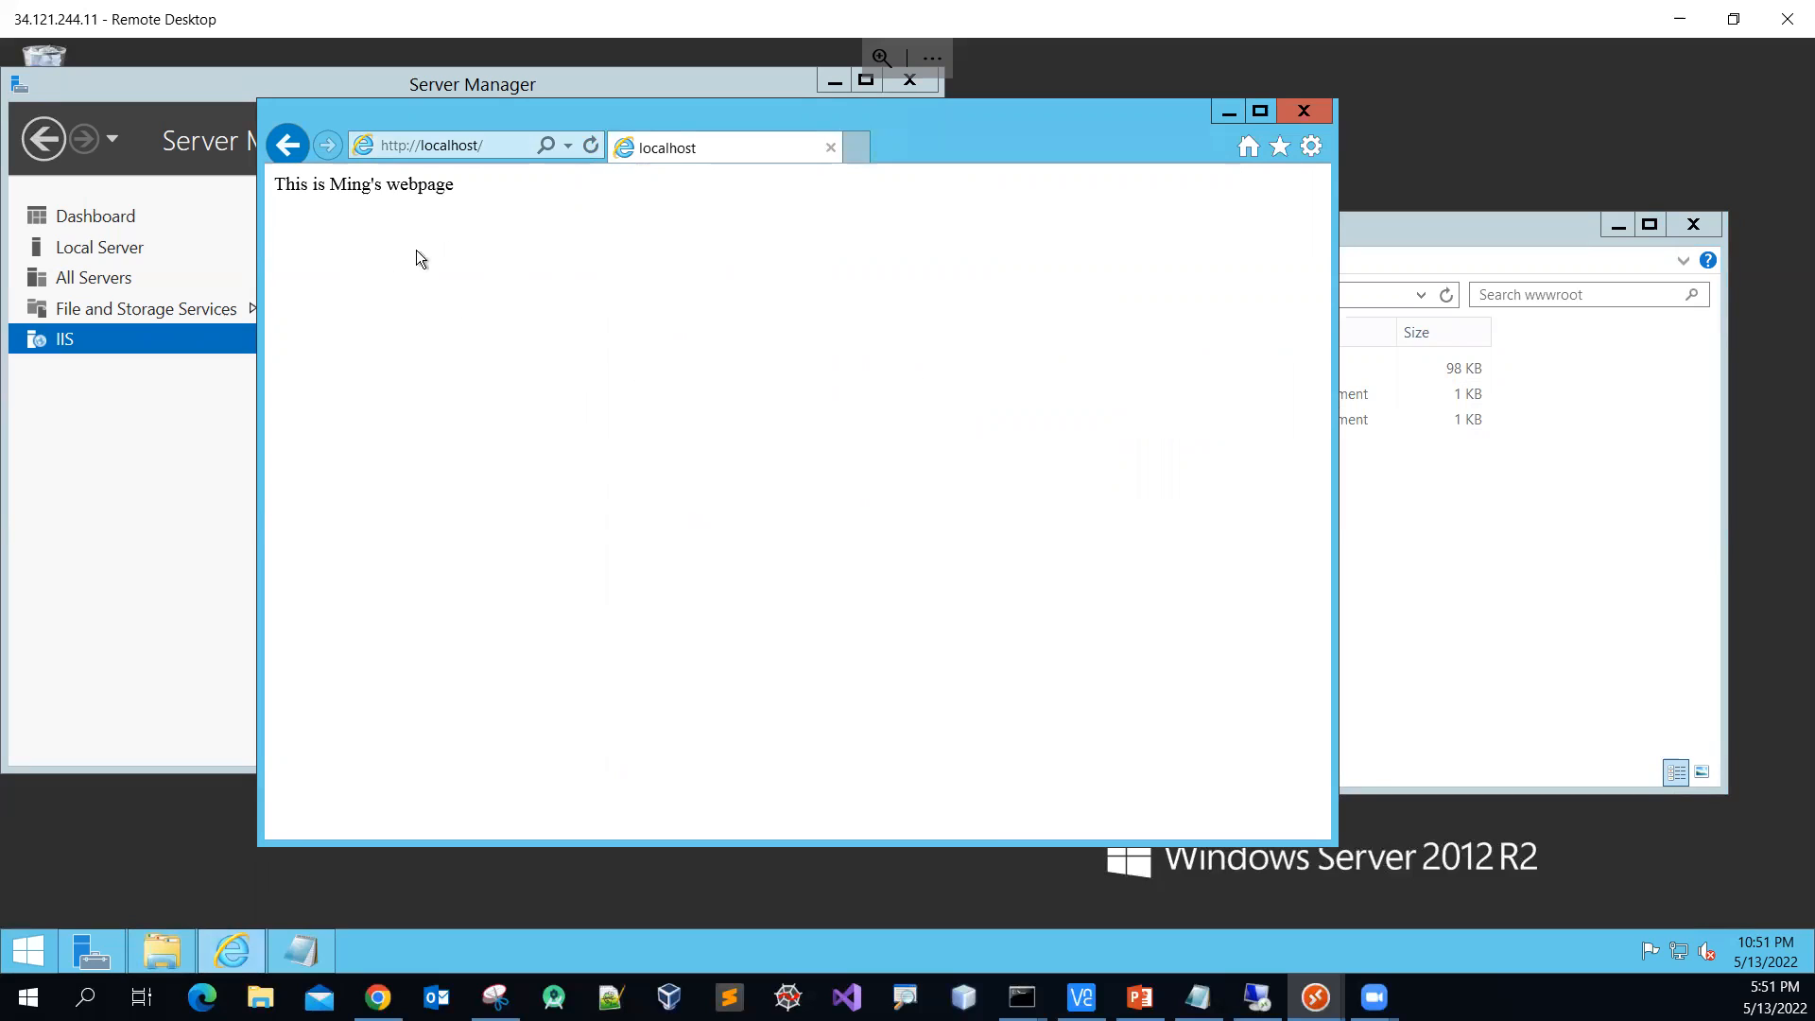
left_click(500, 149)
left_click(501, 148)
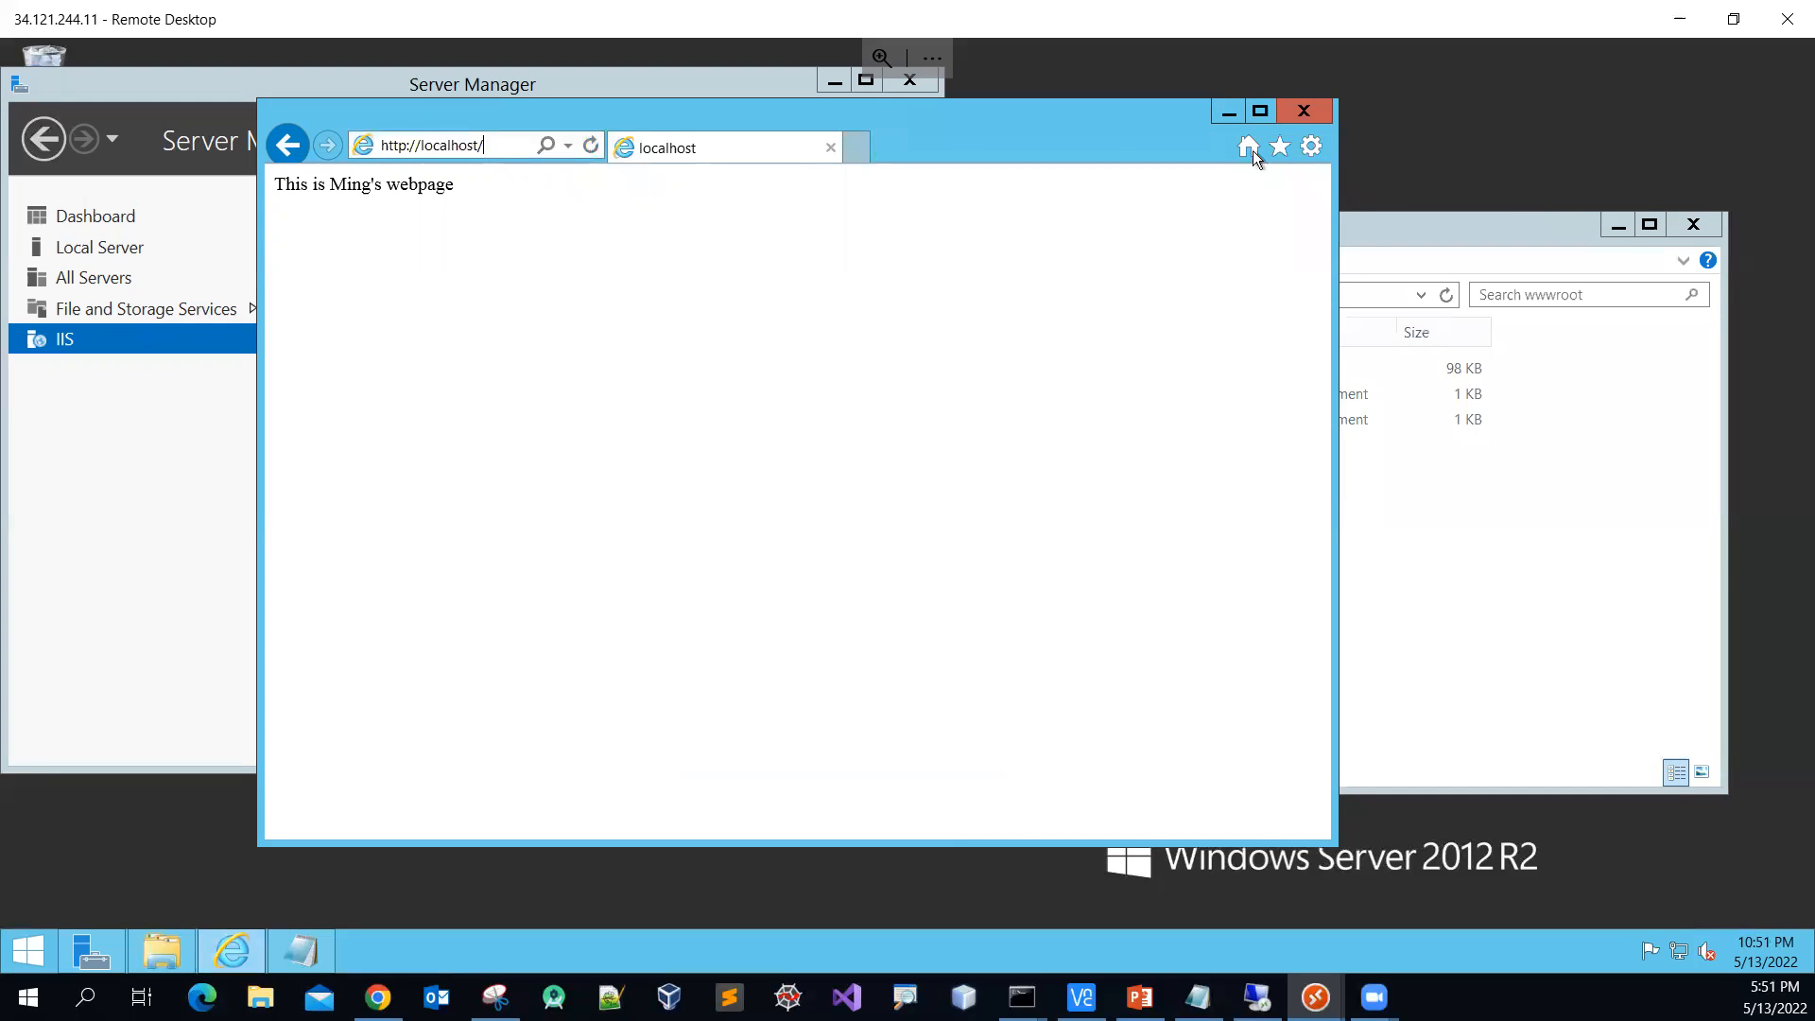
left_click(1226, 118)
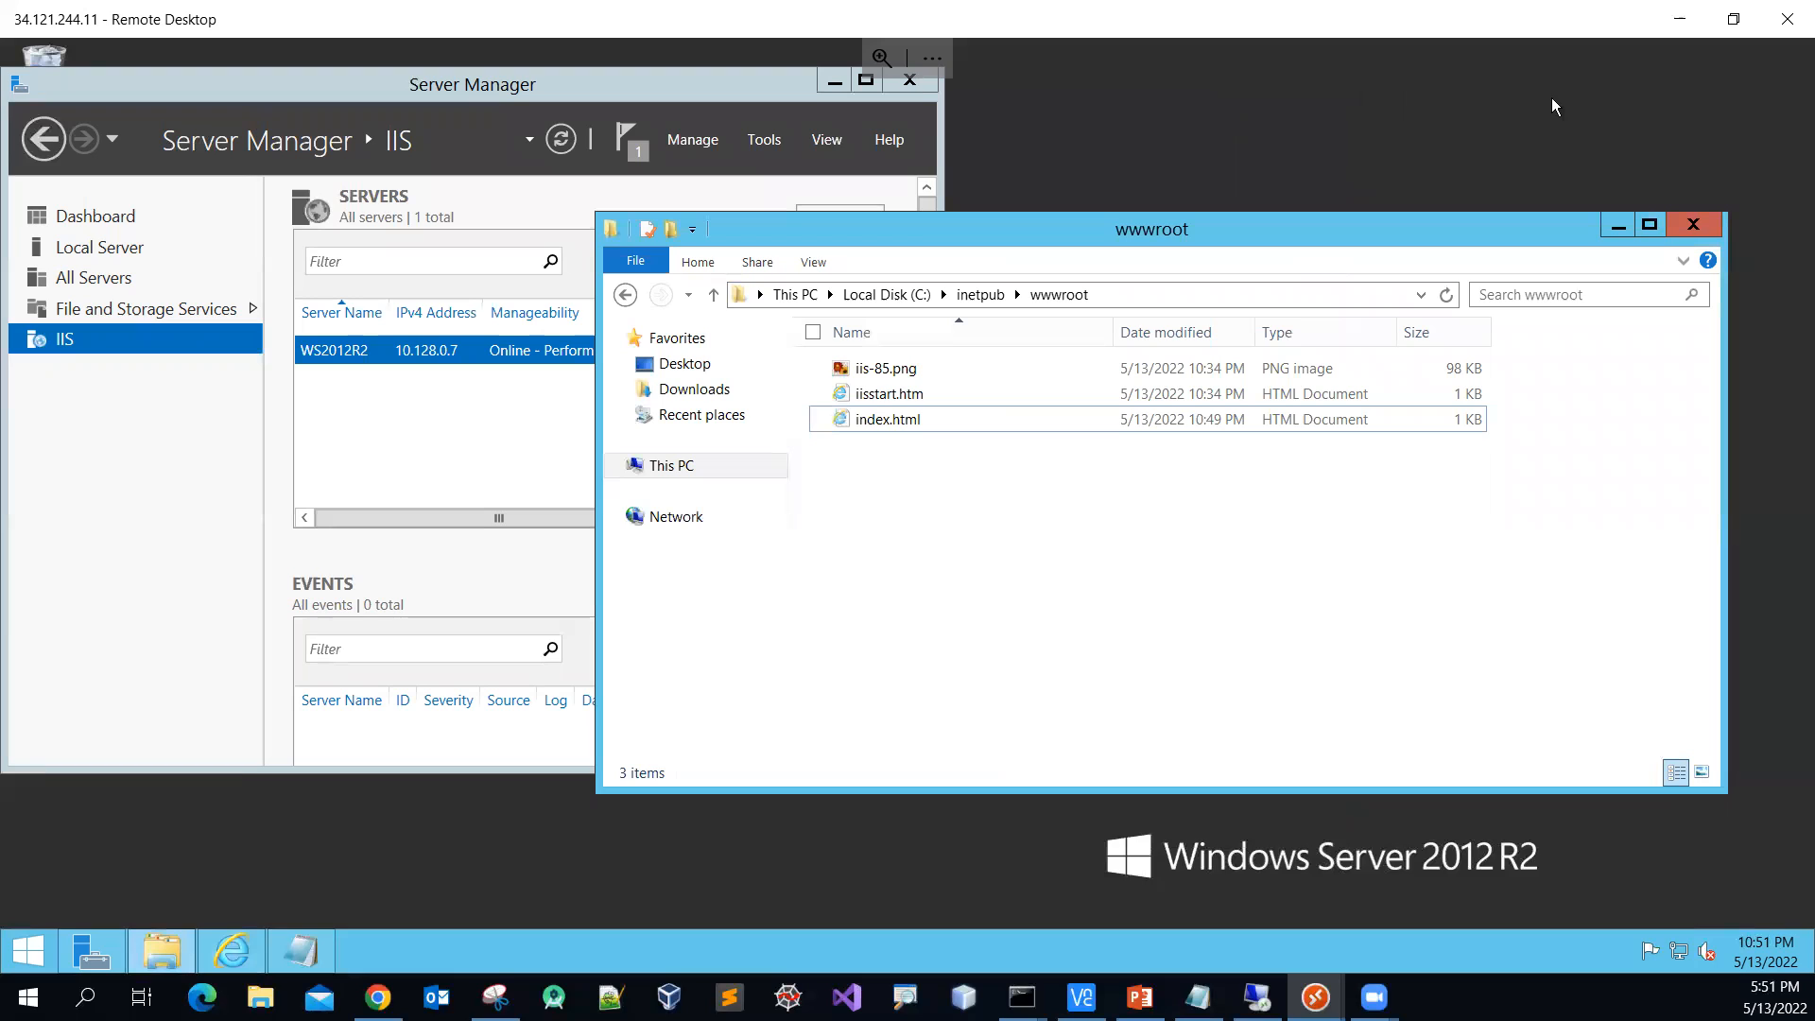
Switch to the IIS Windows Server page in Chrome on the local computer, reload 34.121.244.11, and select its address
left_click(1733, 19)
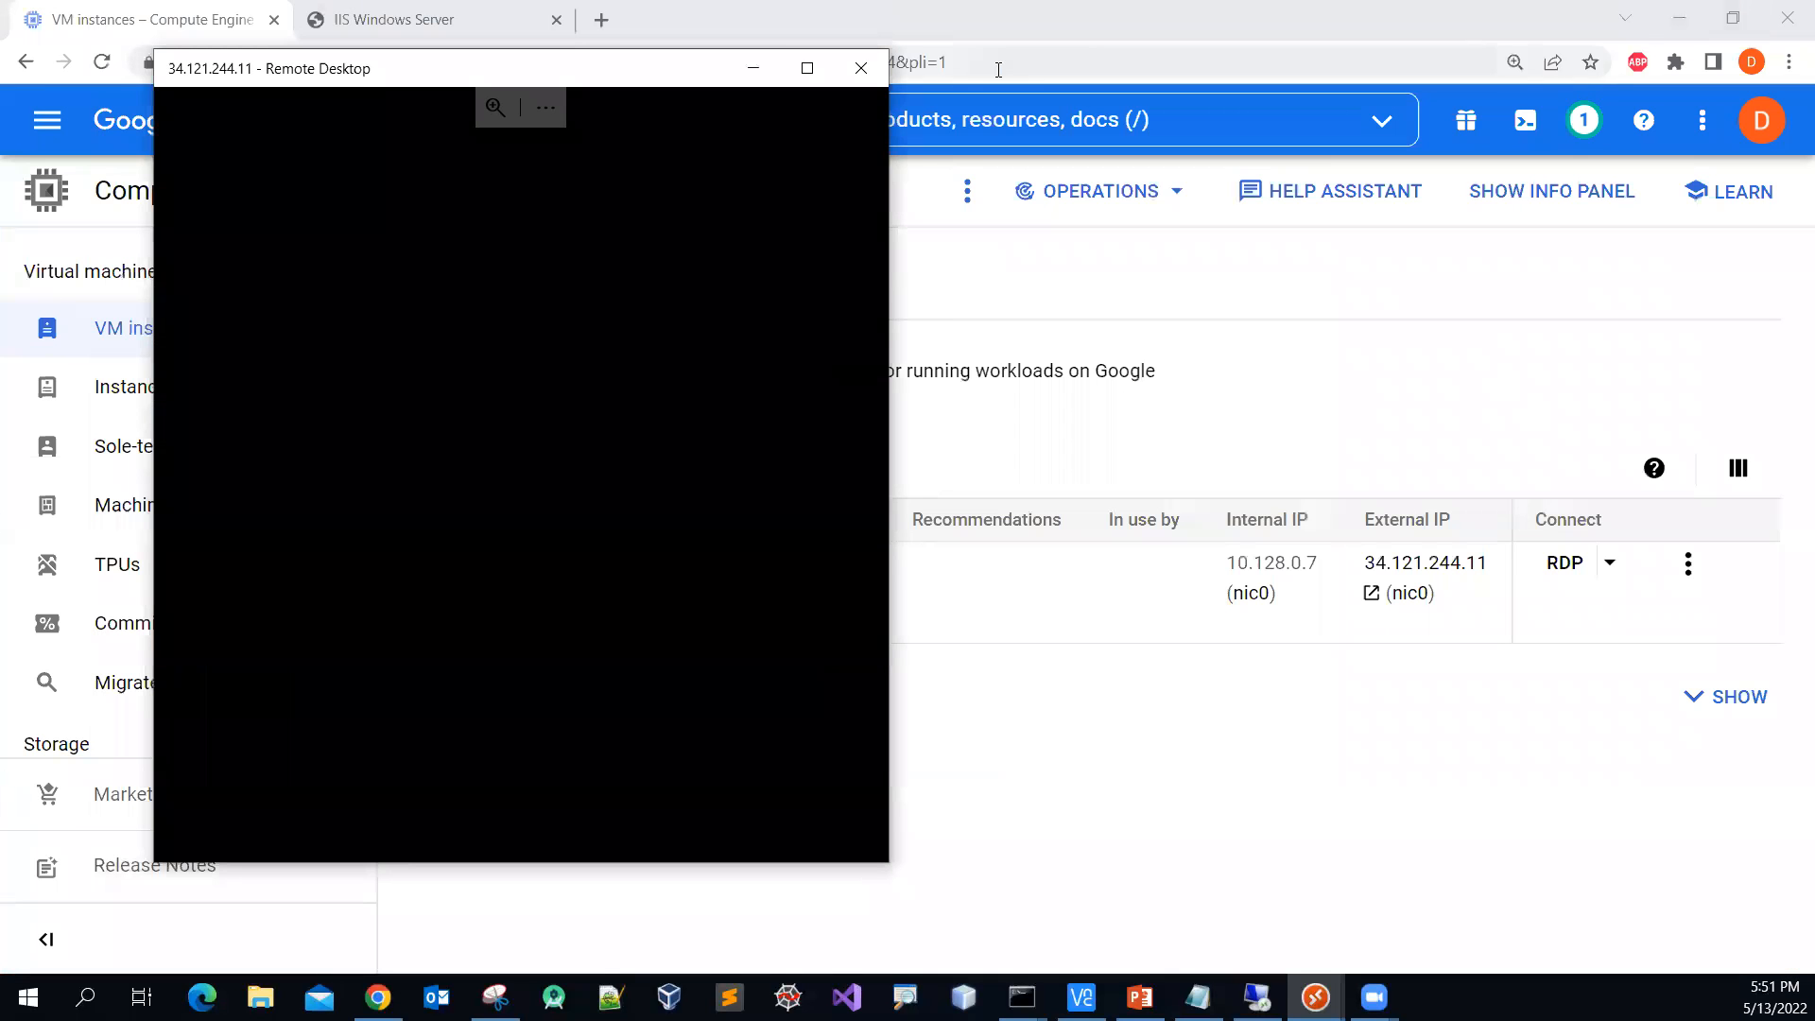
left_click(474, 31)
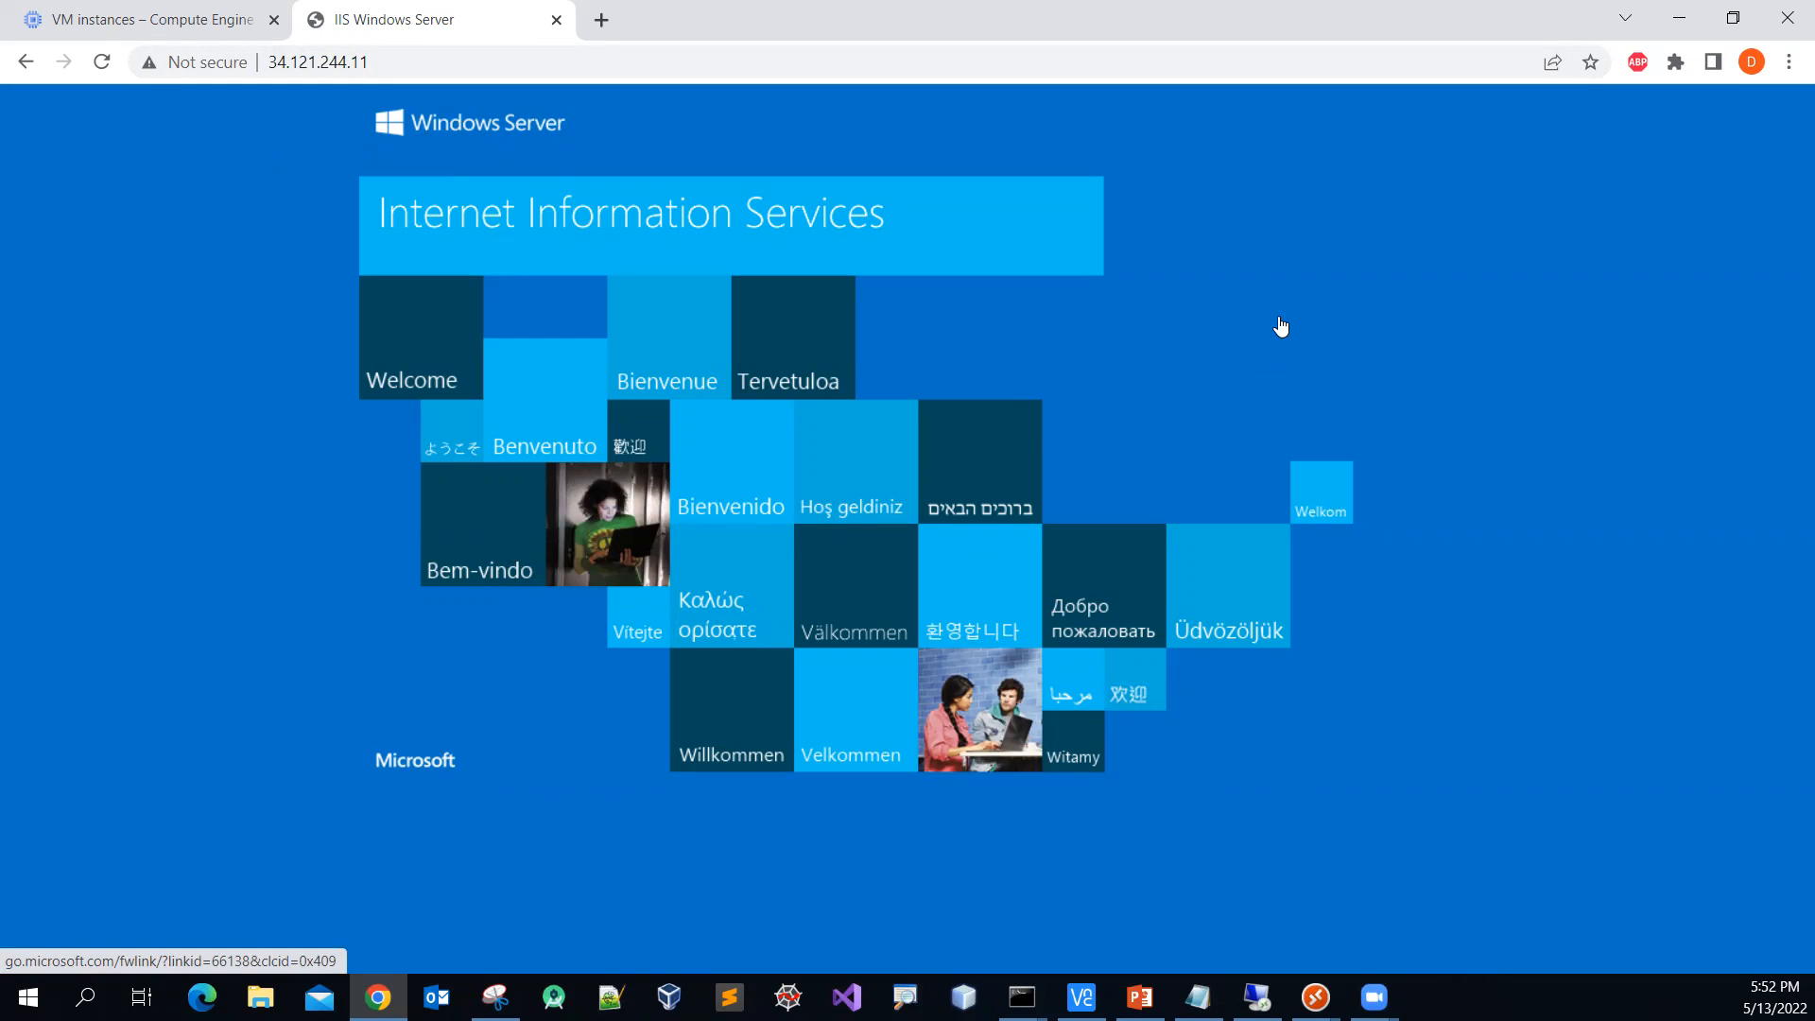
left_click(472, 67)
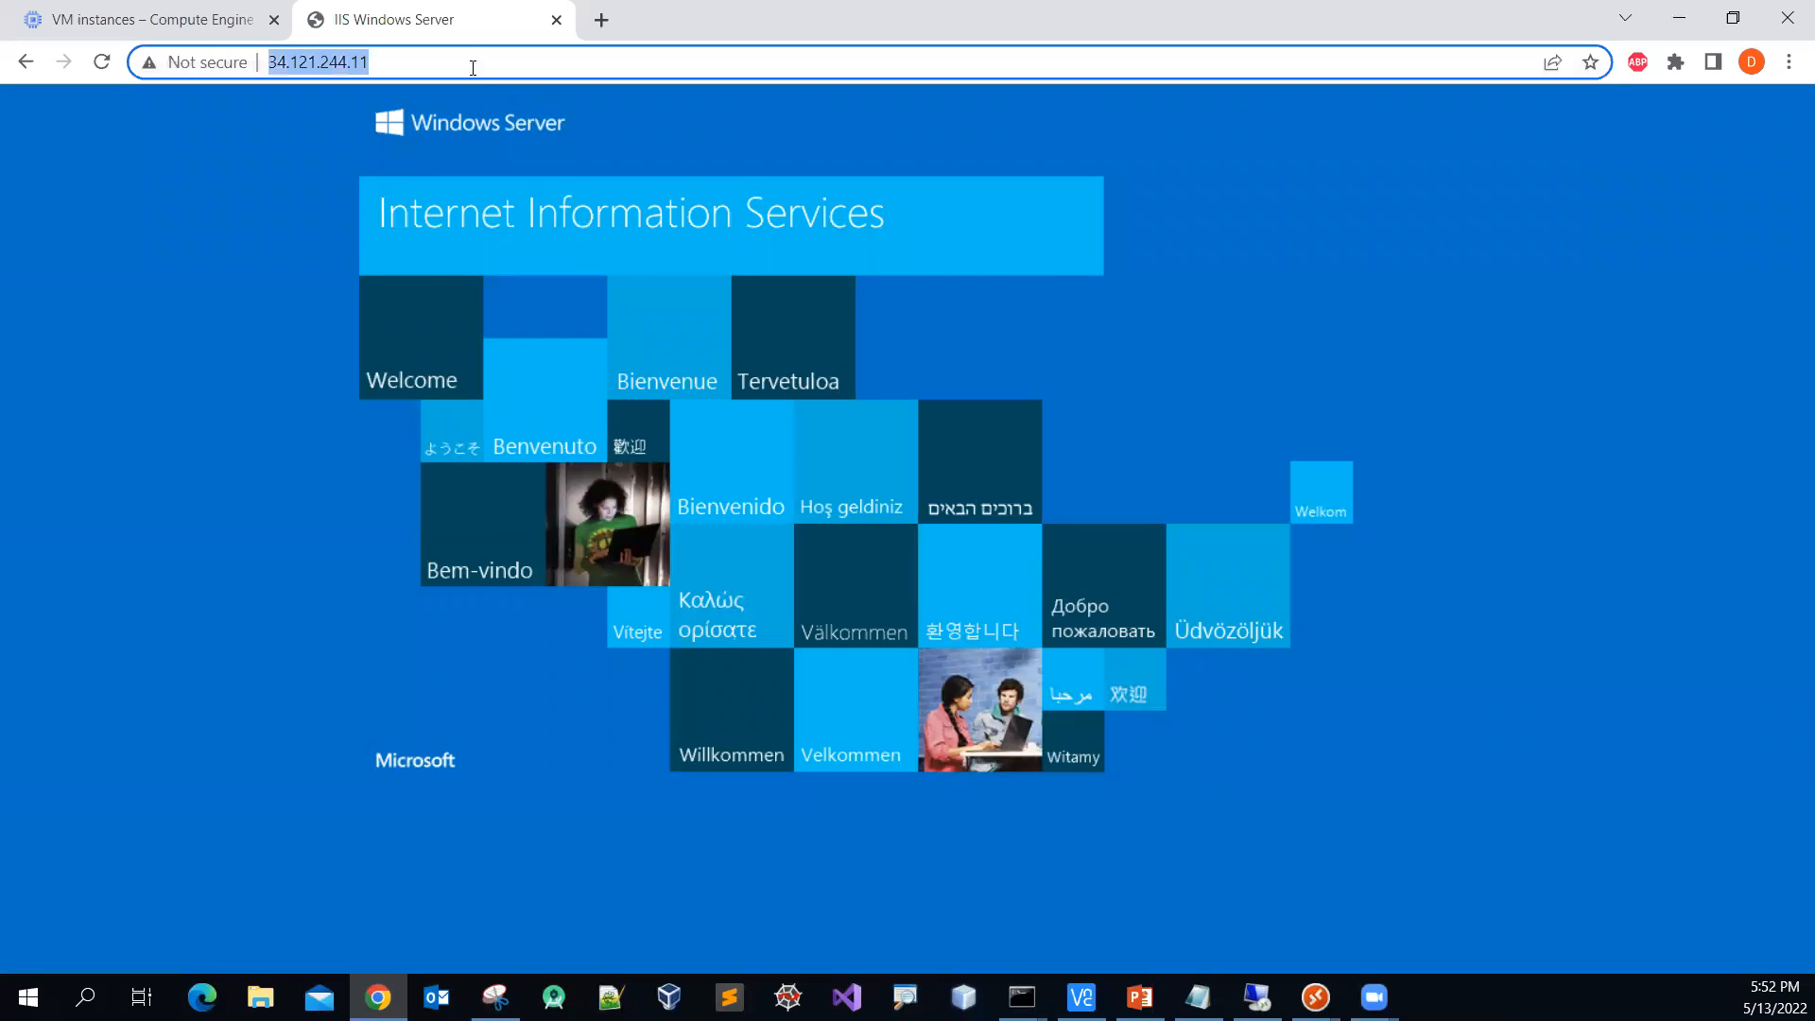
left_click(473, 67)
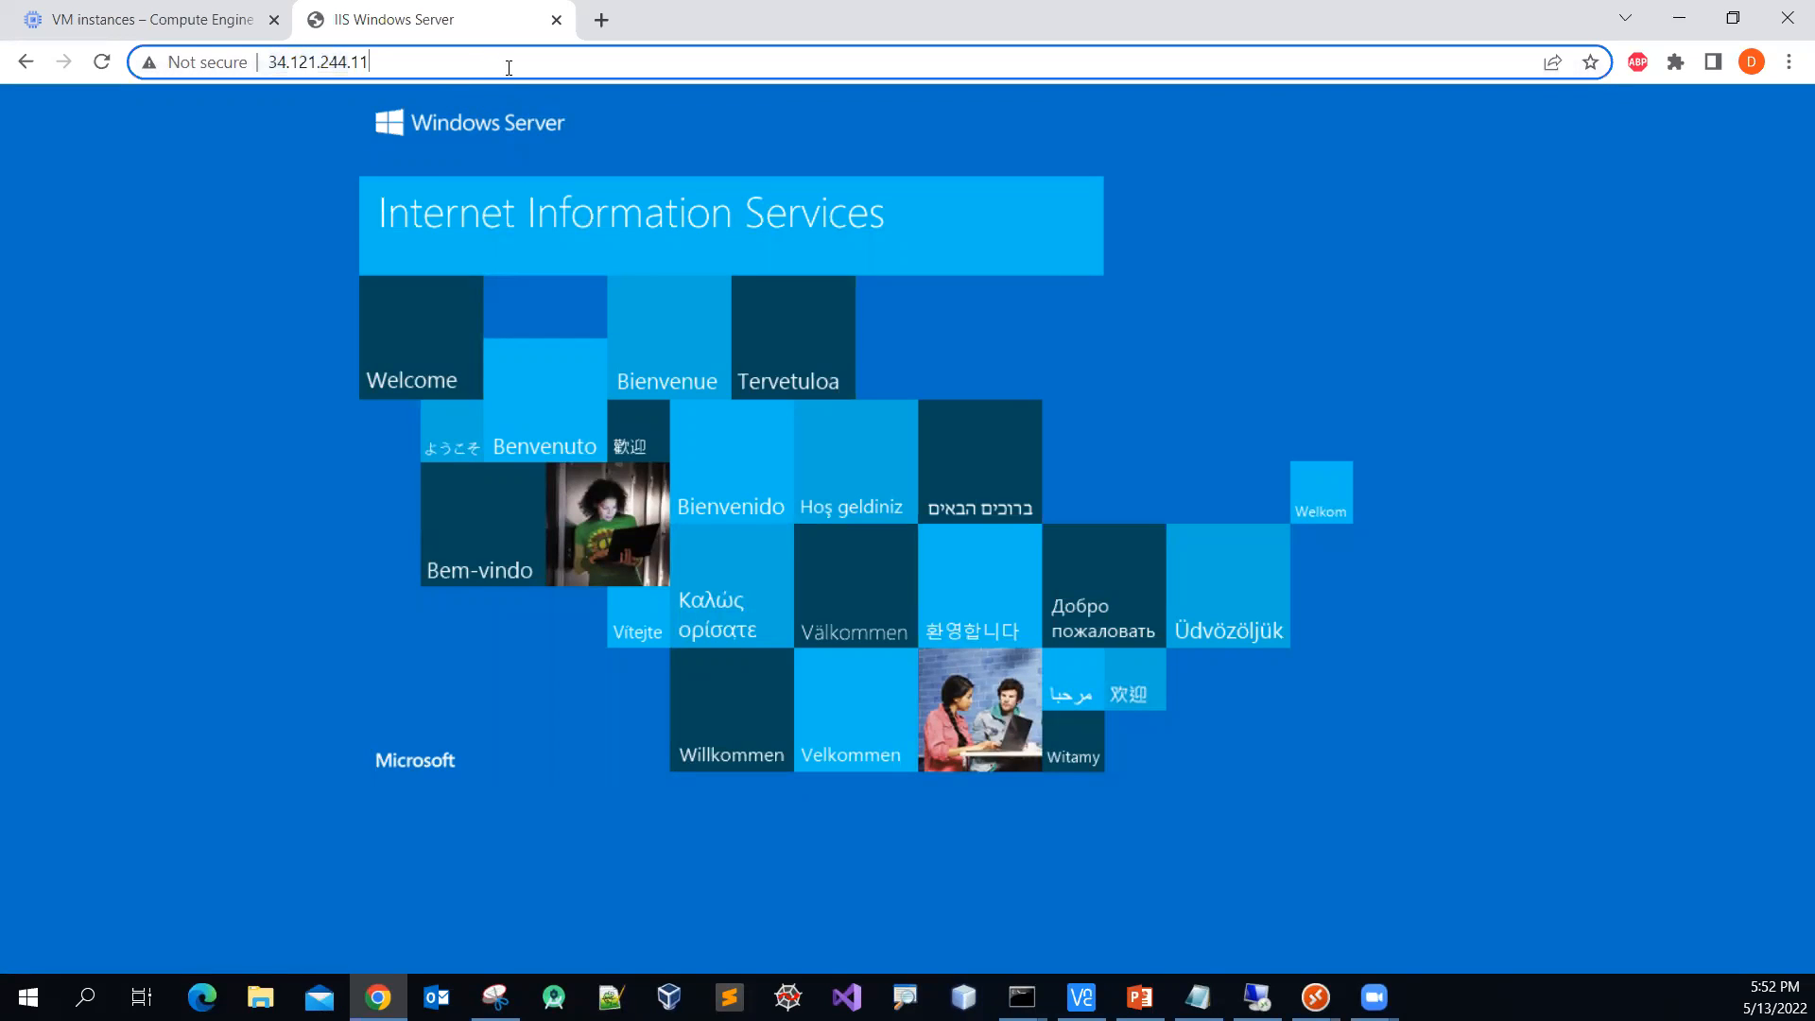
left_click(104, 66)
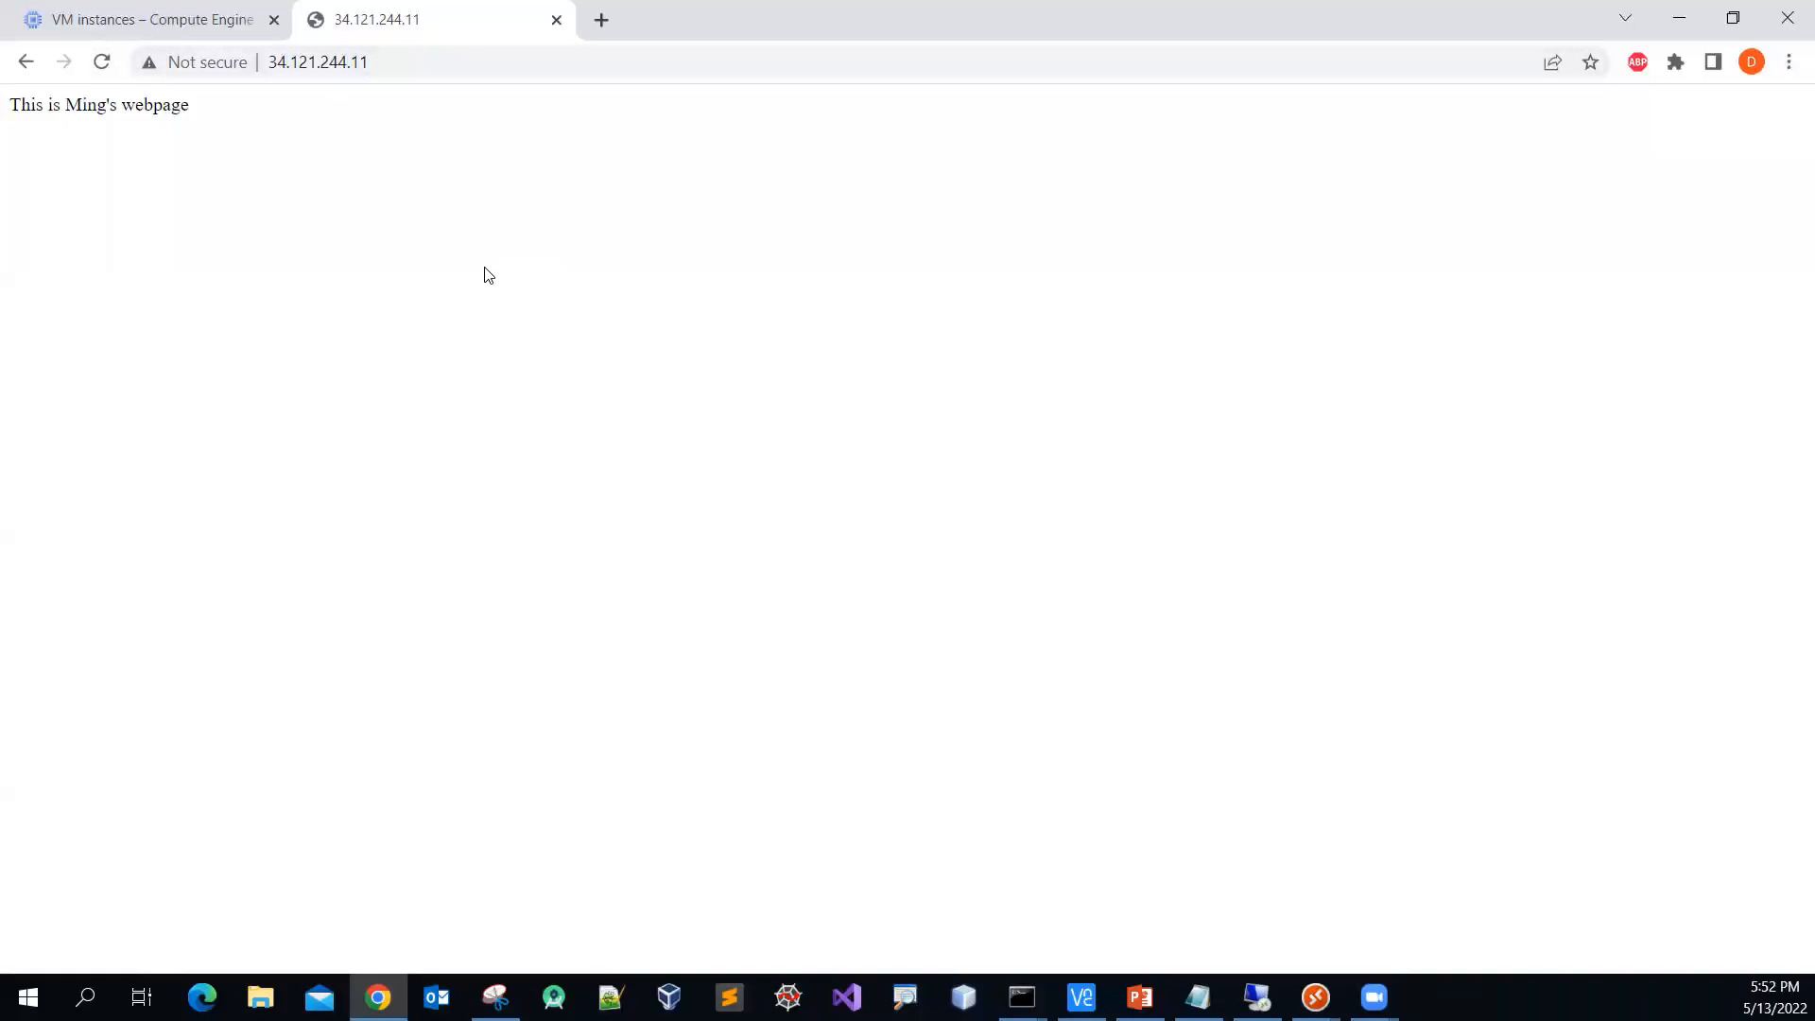
left_click(386, 72)
double_click(386, 72)
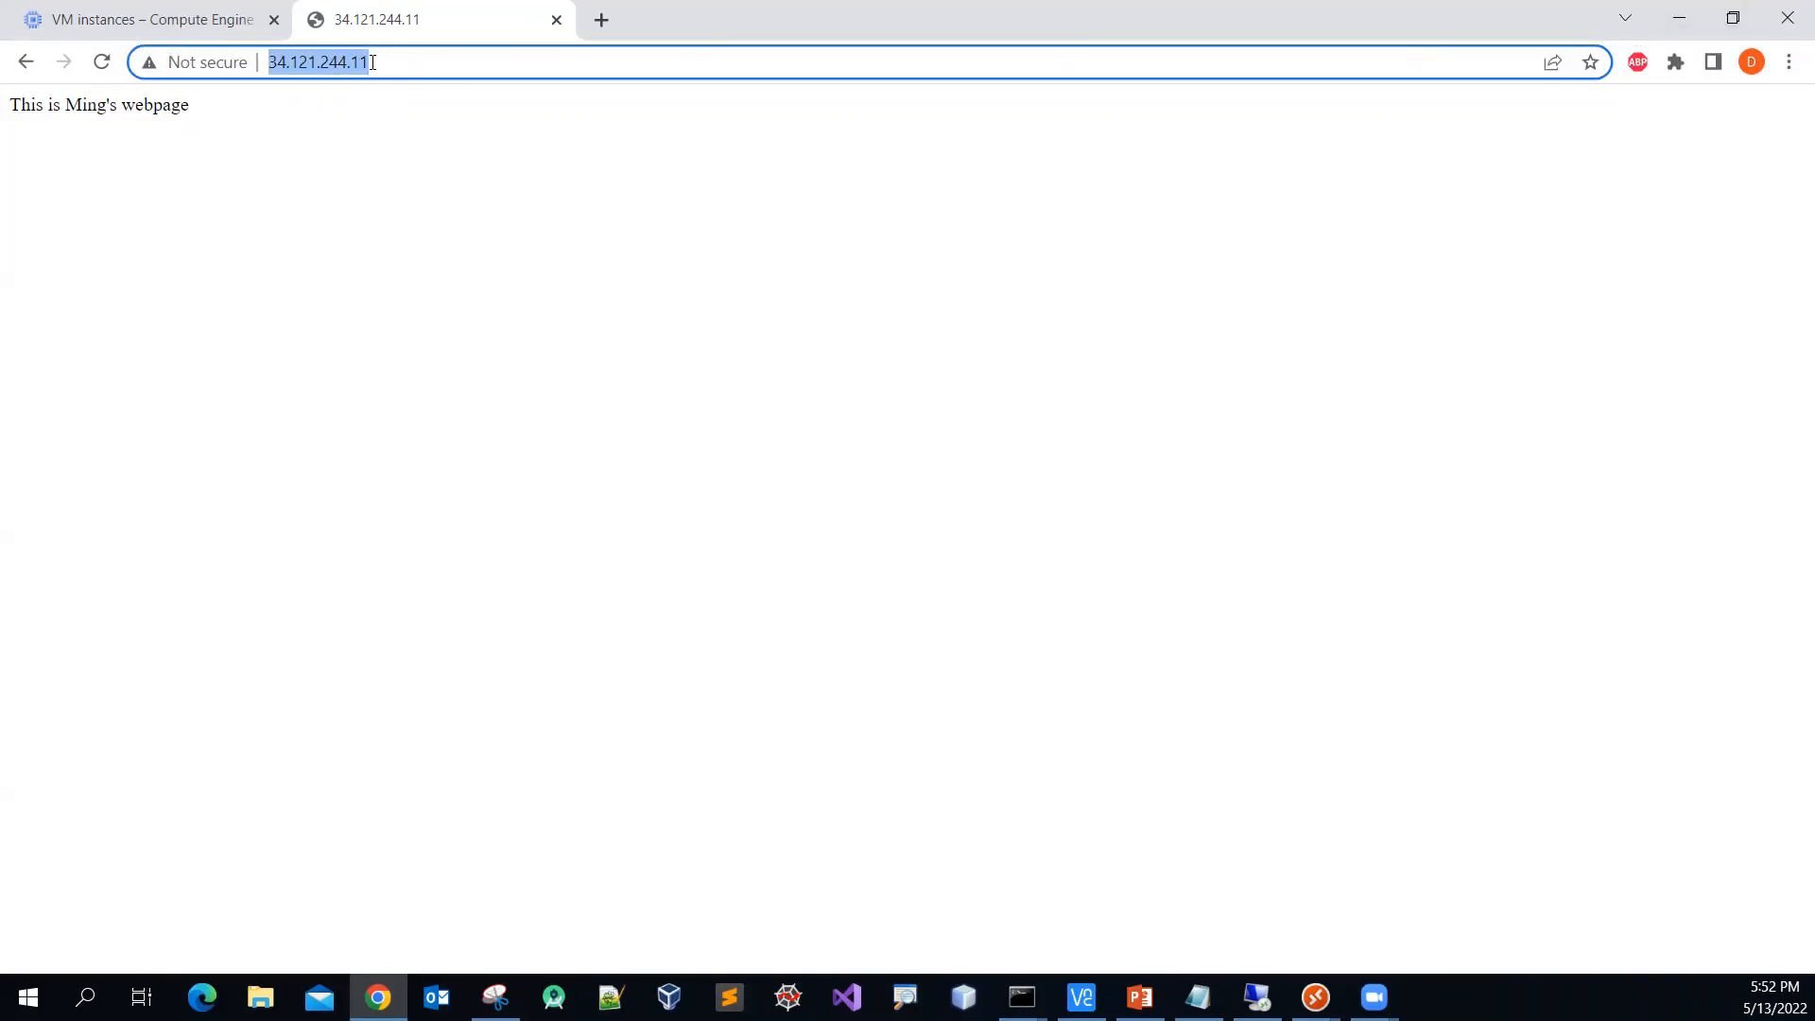
Return to the Remote Desktop session at full size, and uncover the wwwroot folder by shifting Server Manager and bringing the folder forward
left_click(1677, 29)
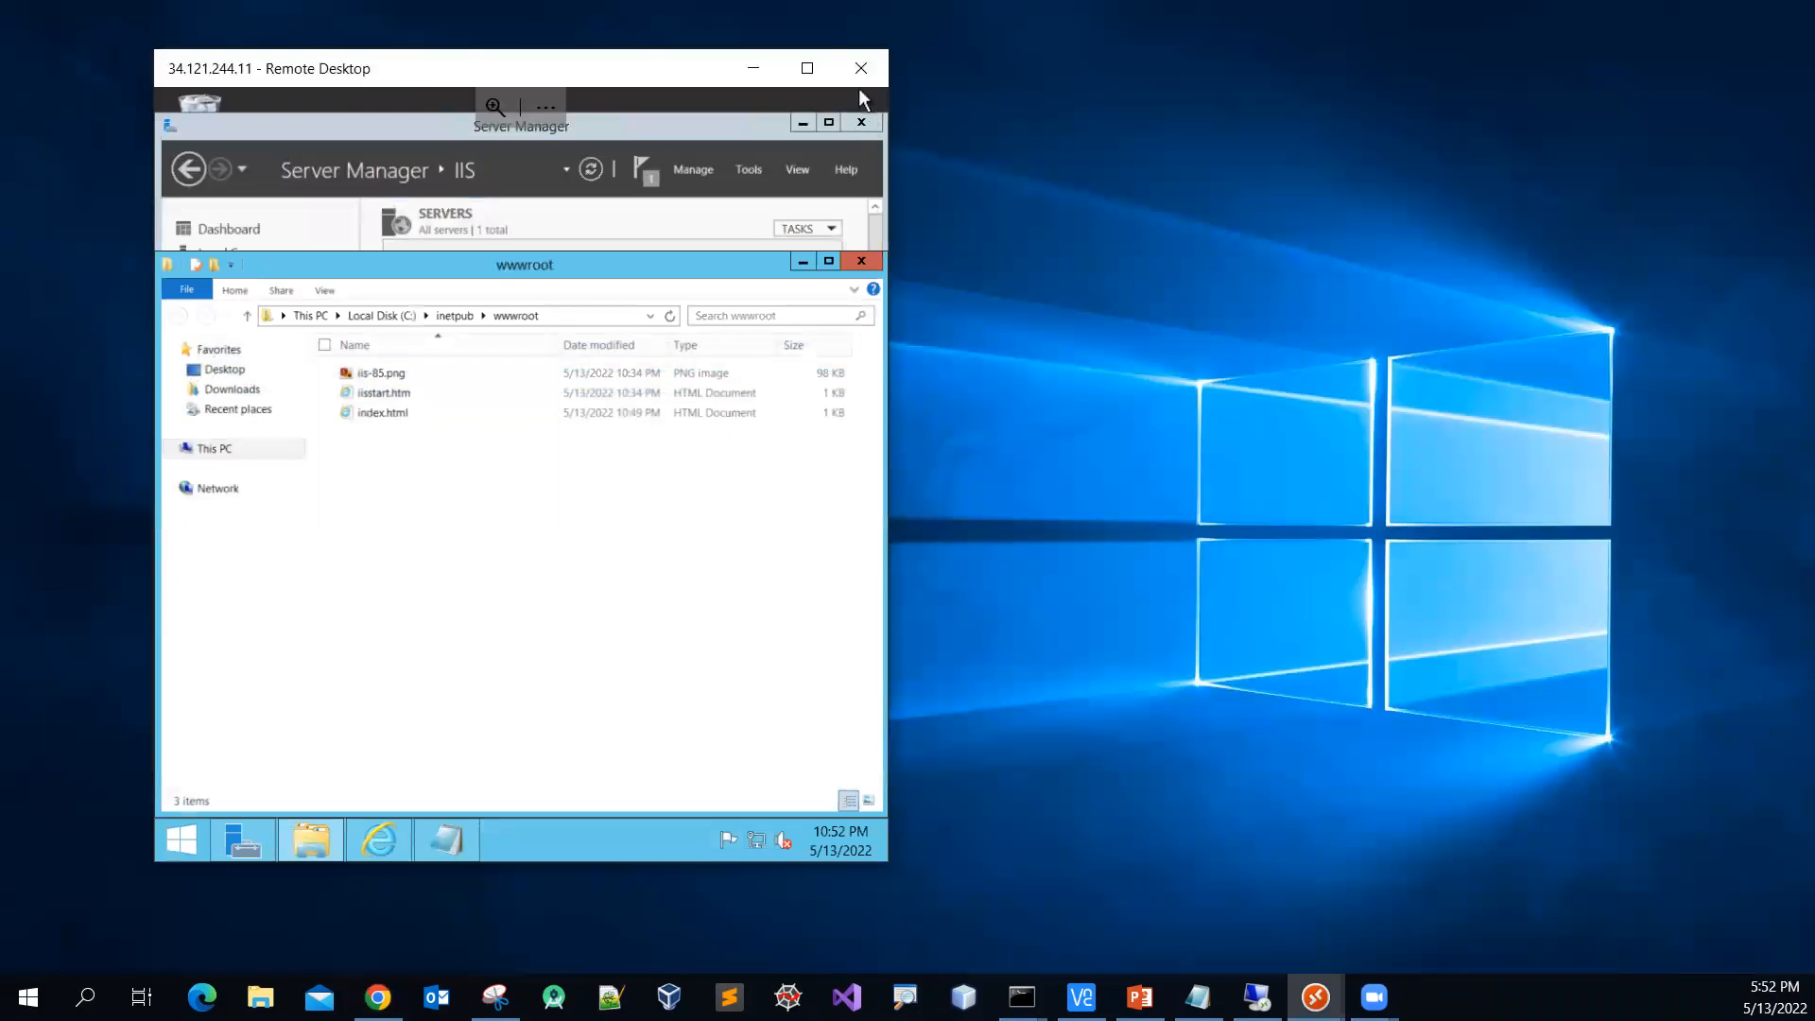
left_click(808, 69)
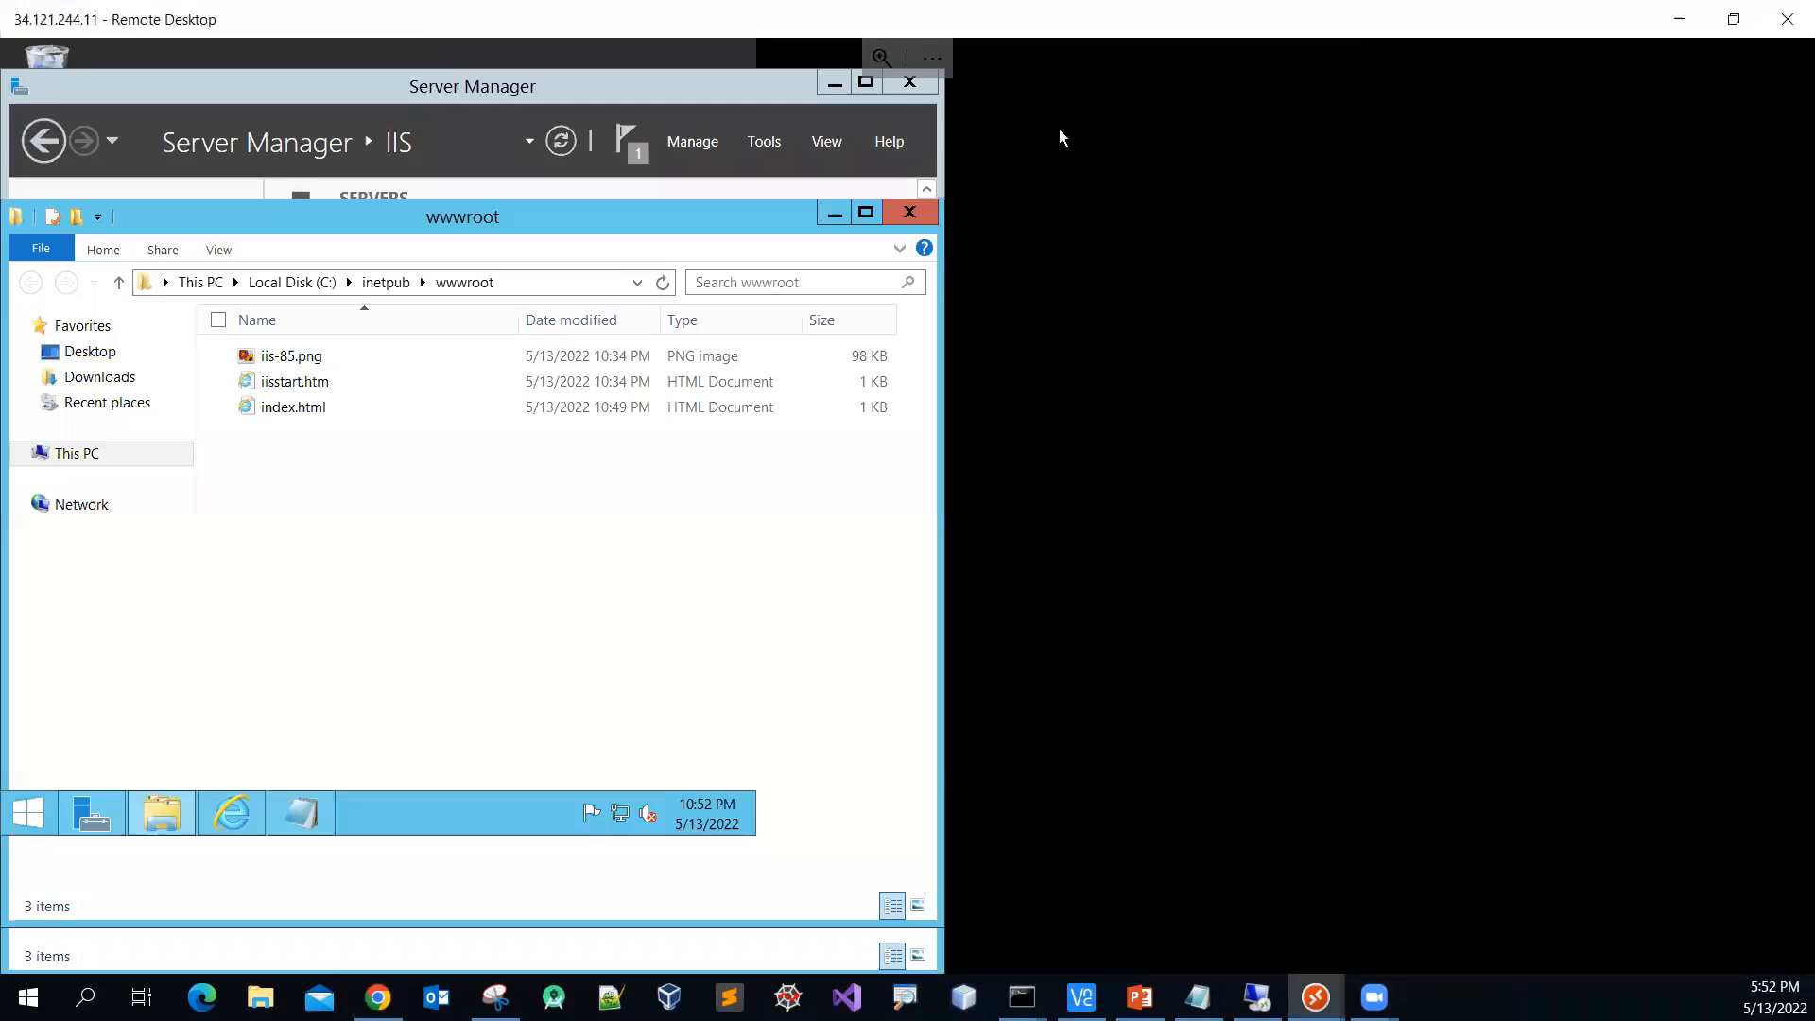
left_click_drag(750, 92, 946, 99)
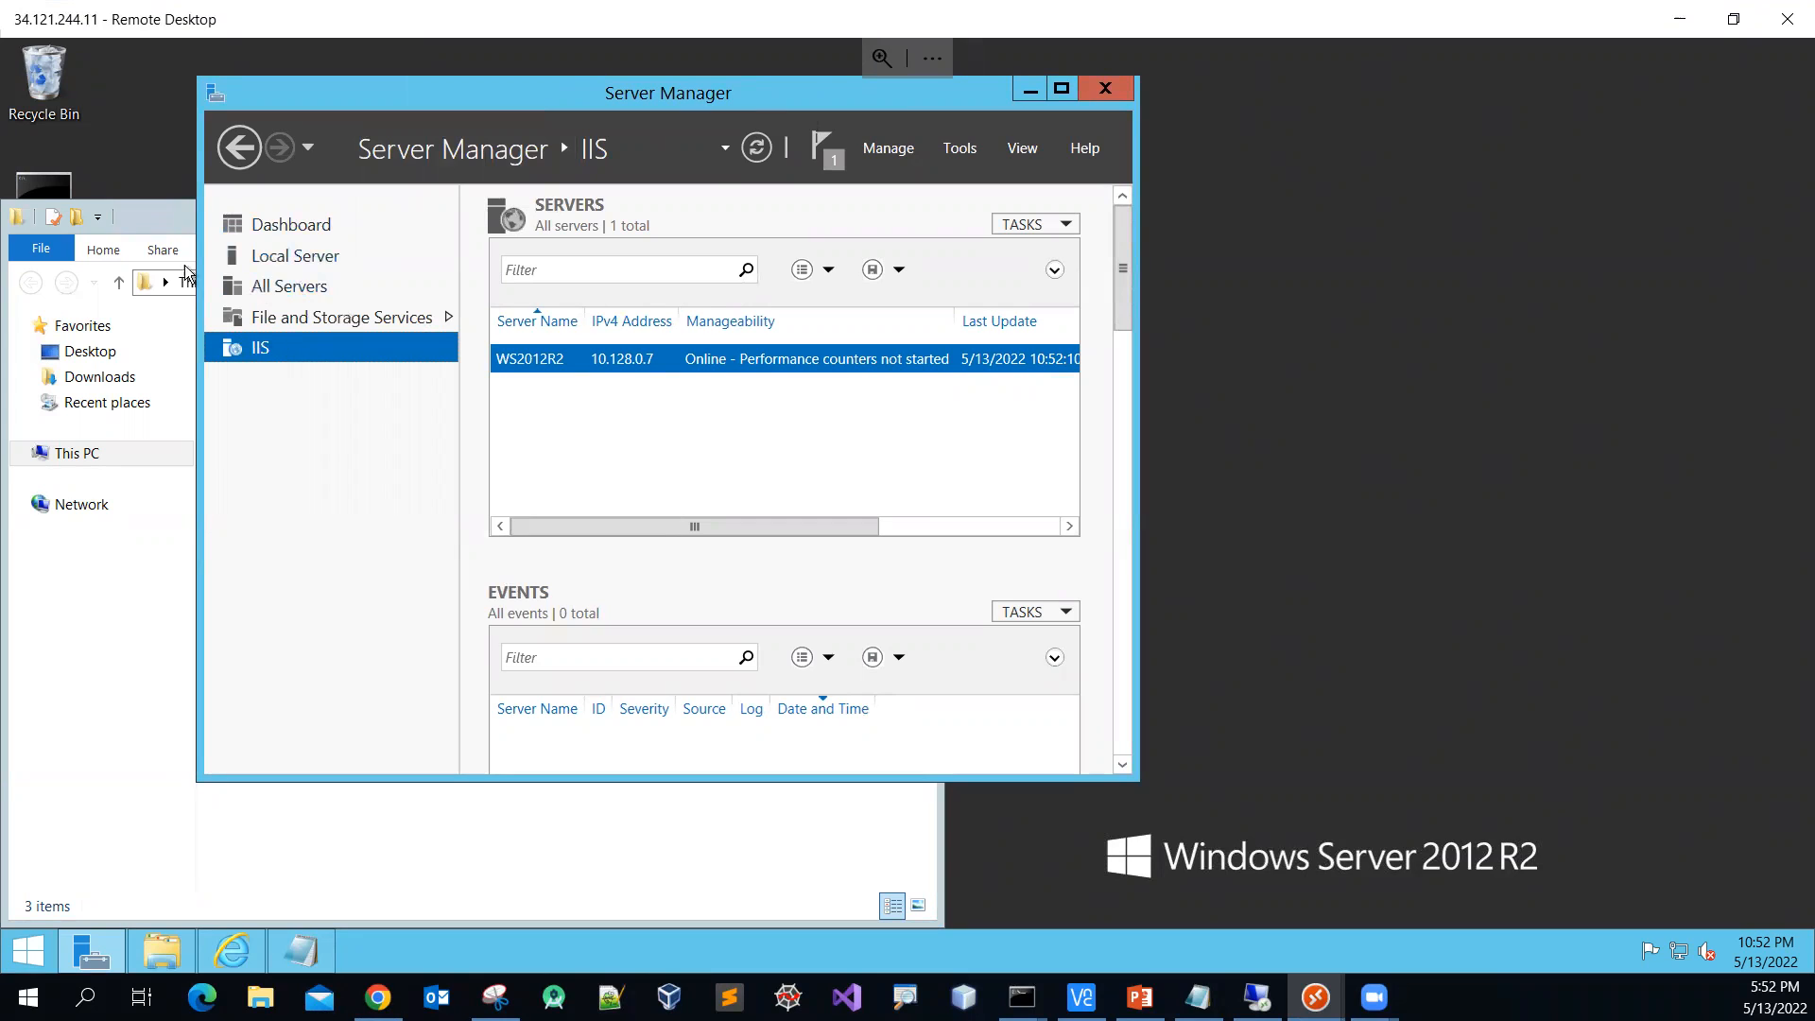
left_click(145, 221)
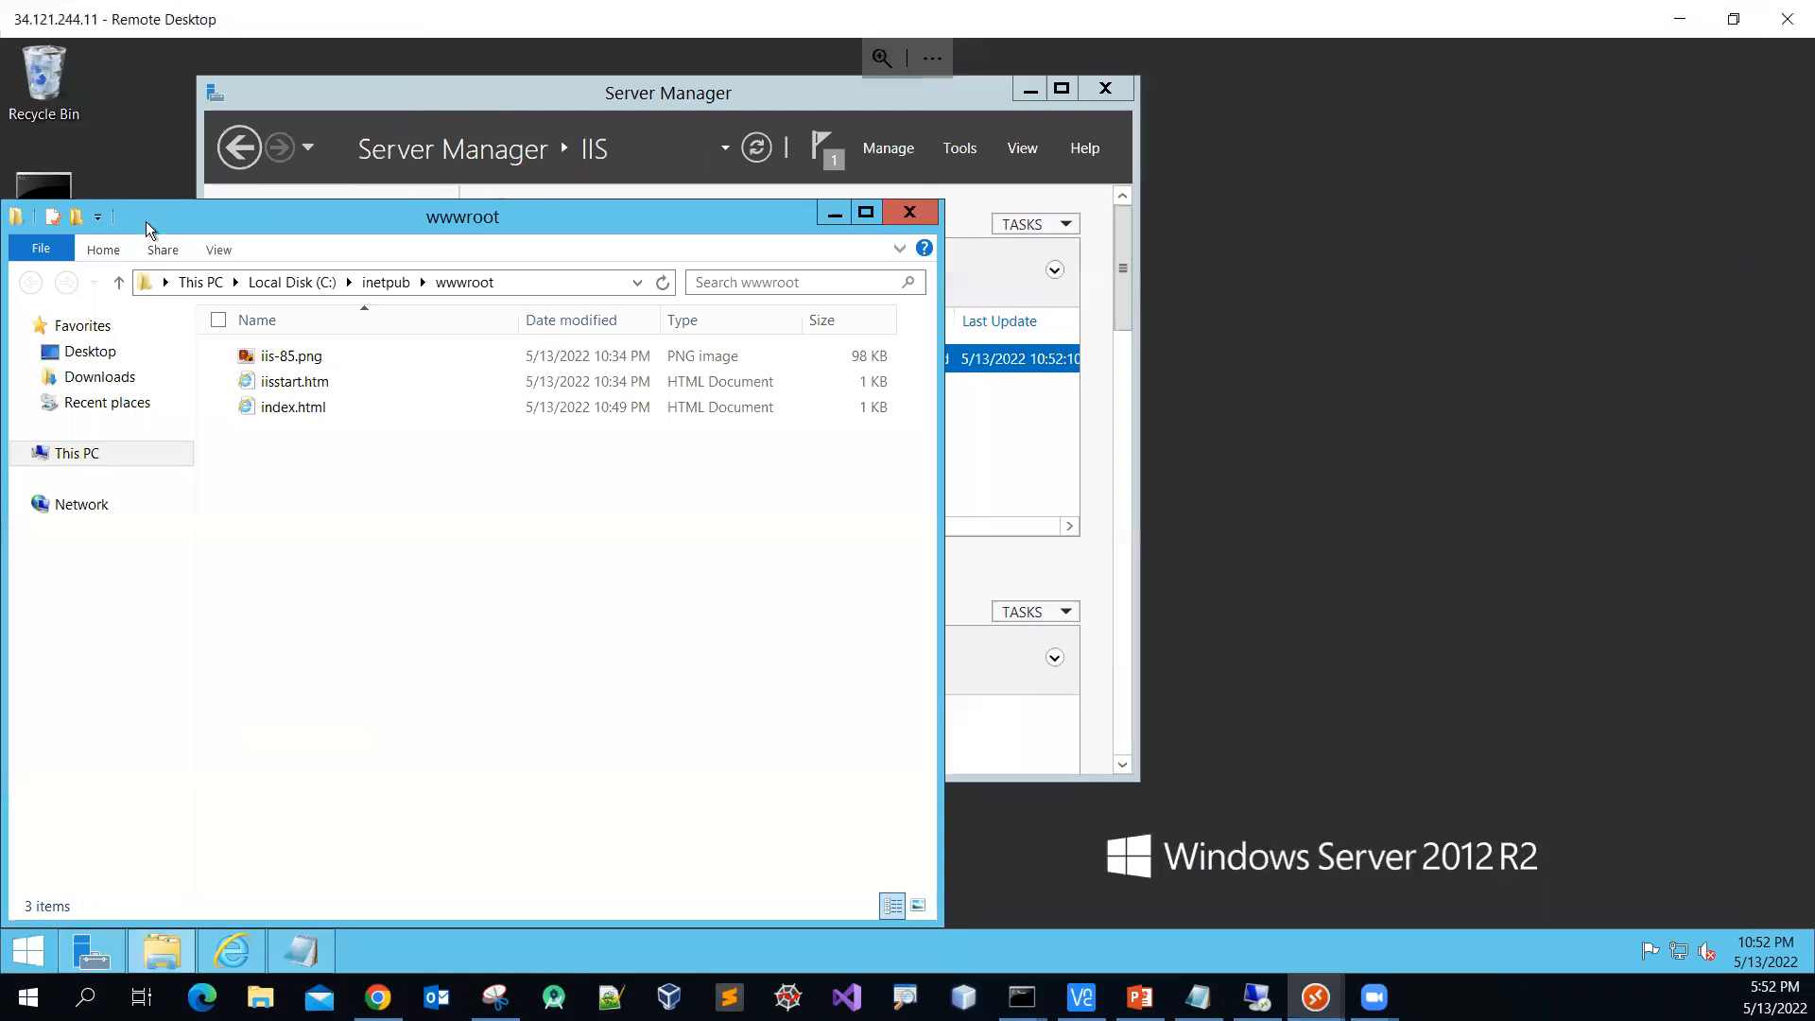